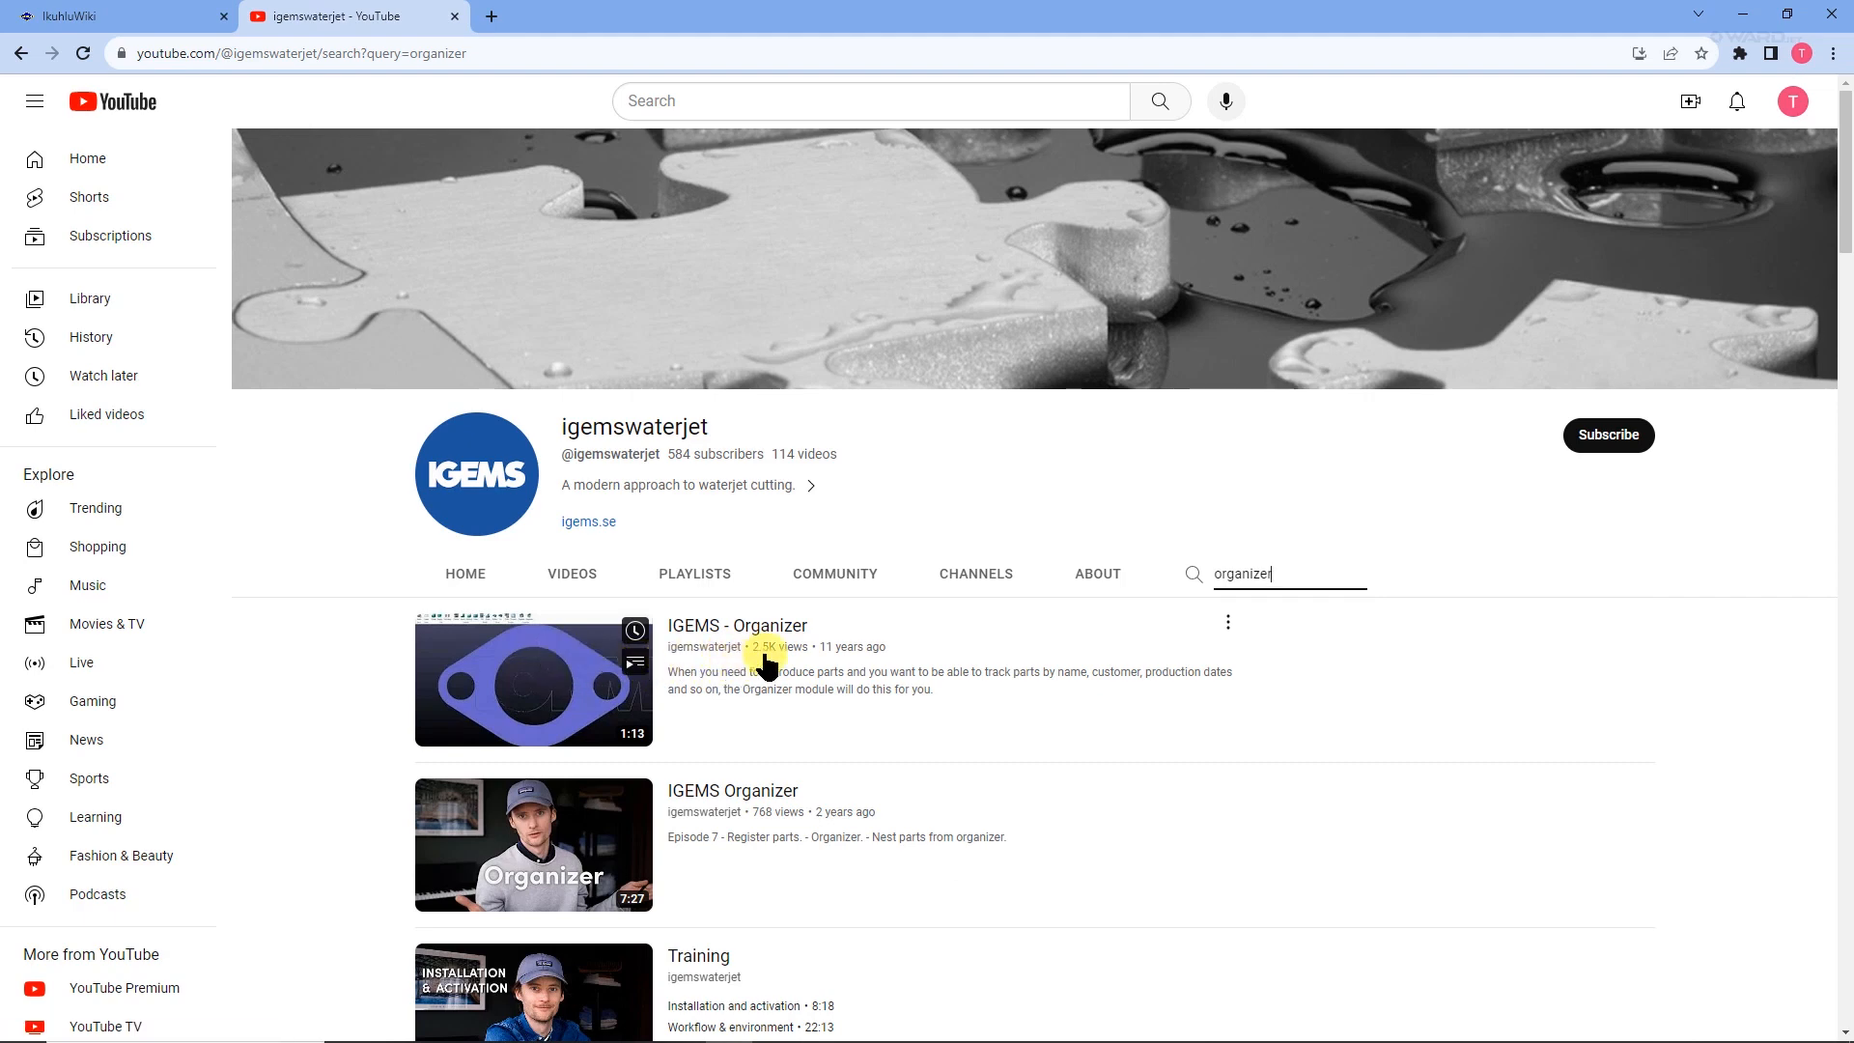
Look over the organizer videos in the igemswaterjet channel's search results.
scroll(768, 651, down, 3)
scroll(836, 637, down, 2)
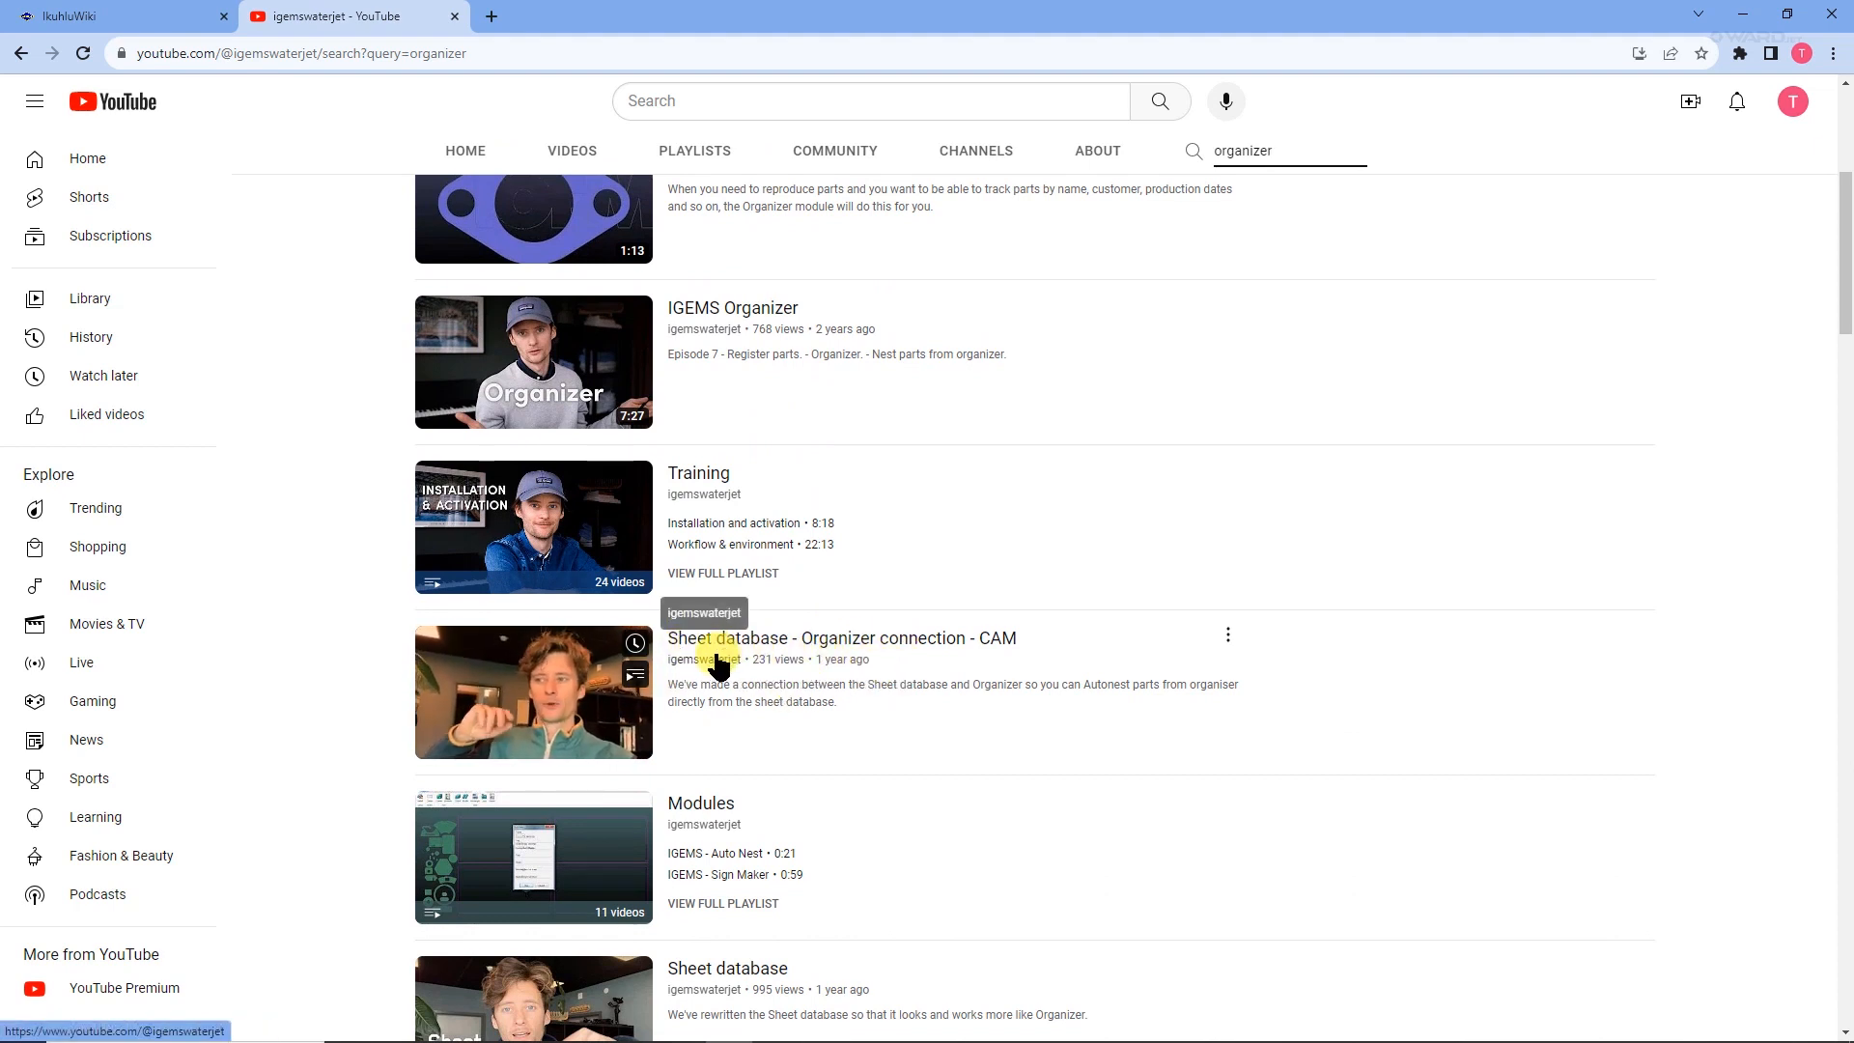
scroll(748, 652, up, 5)
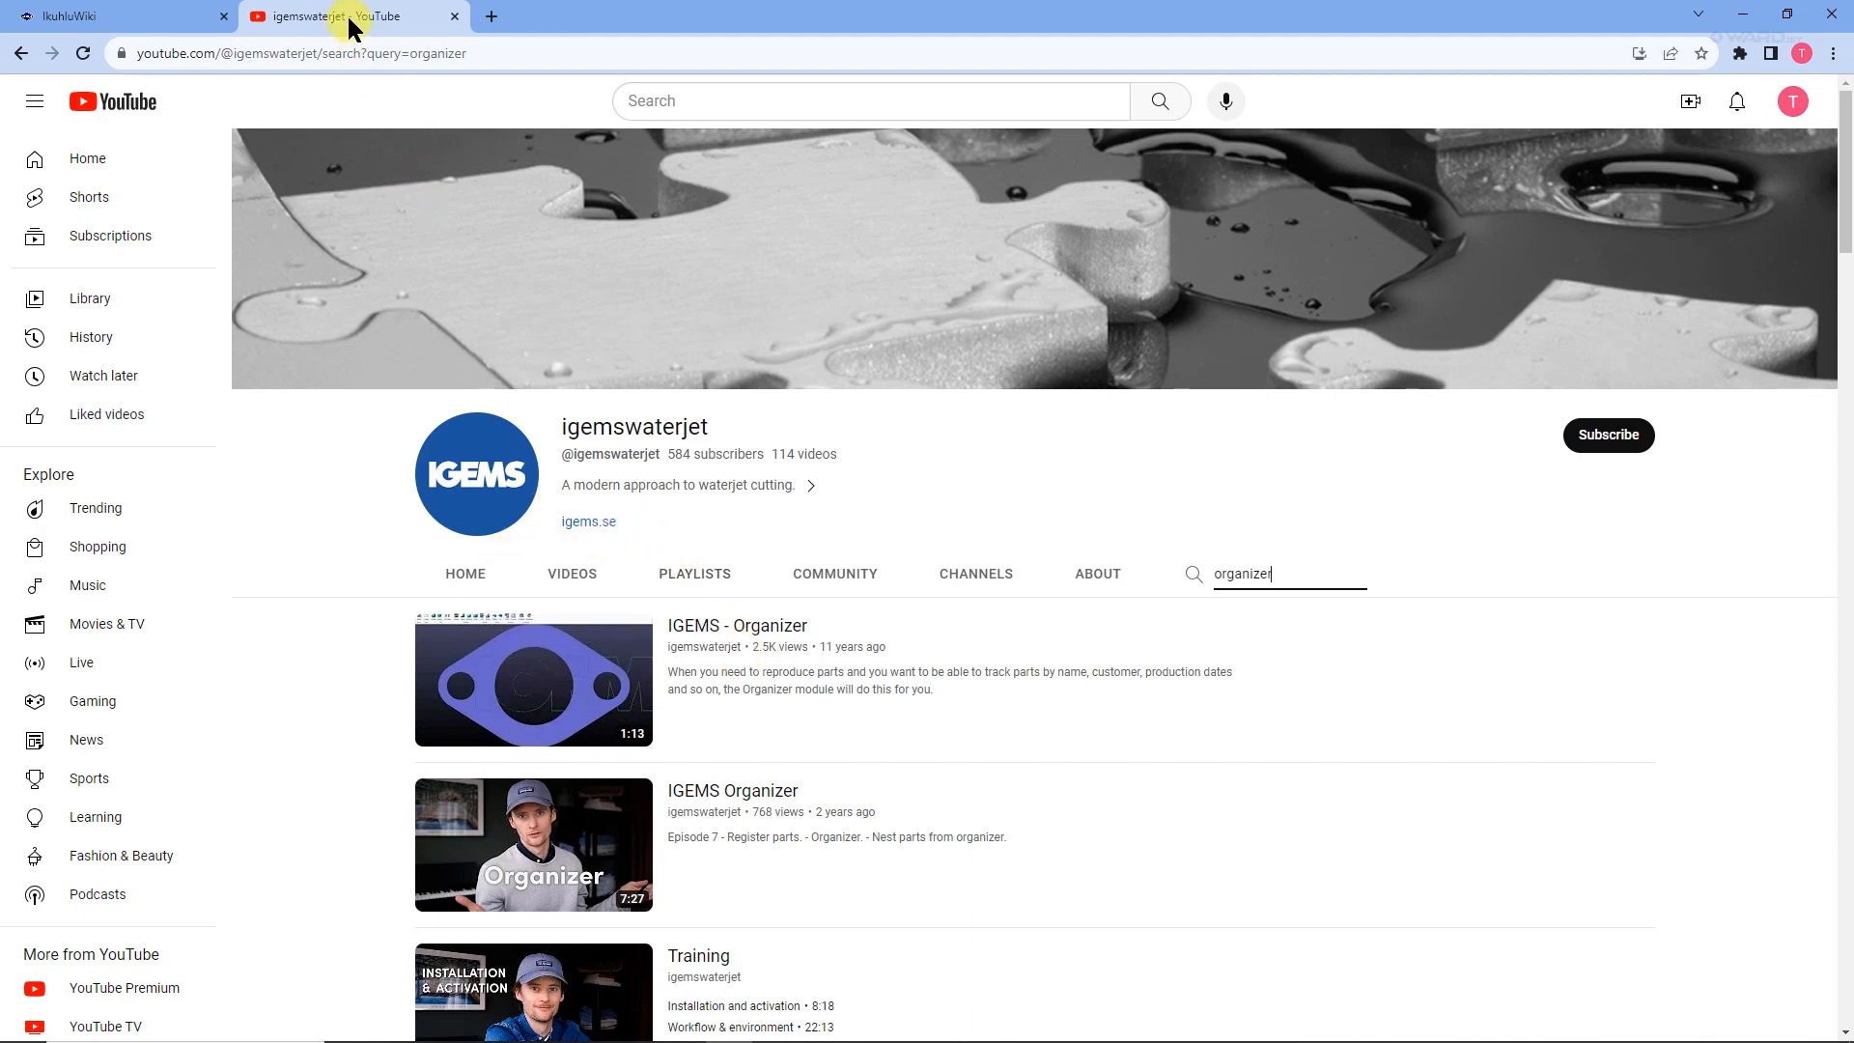
Switch to the IkuhluWiki site at ikuhlu.wardjet.com and open its IGEMS page through the wiki search.
click(148, 17)
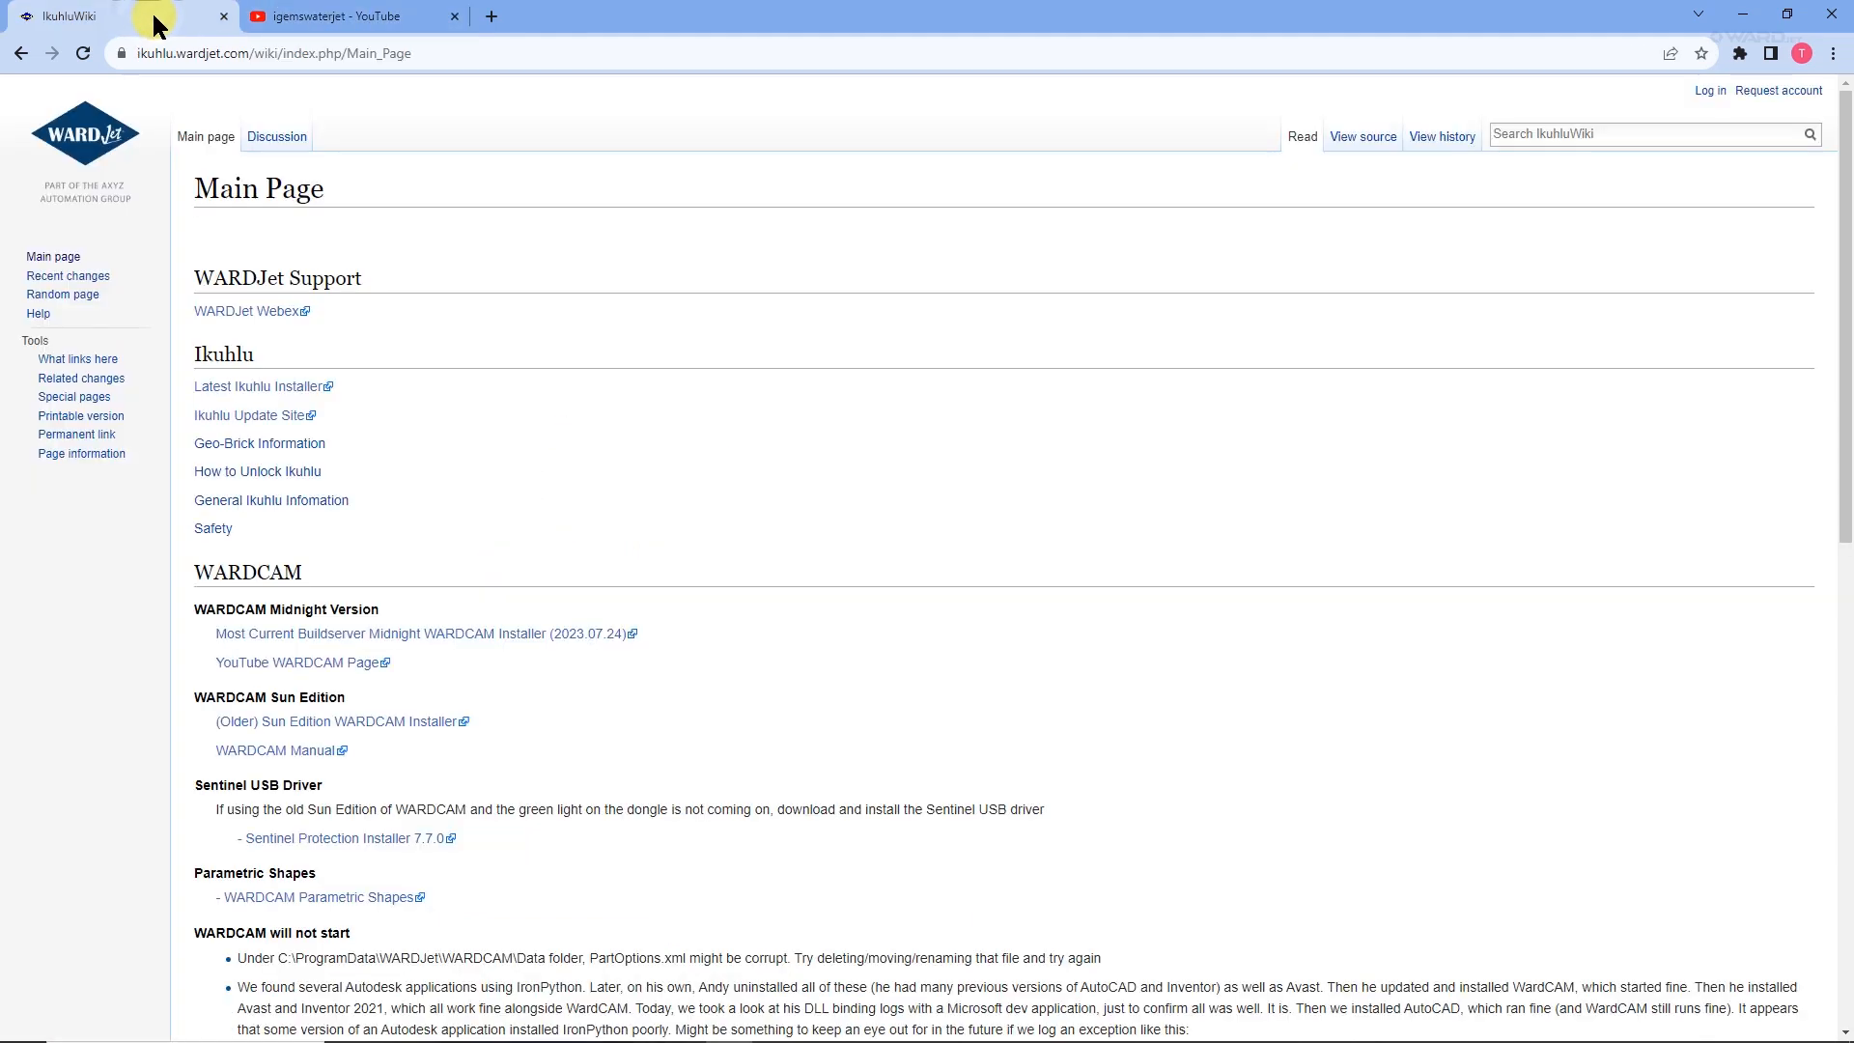
click(174, 54)
click(154, 54)
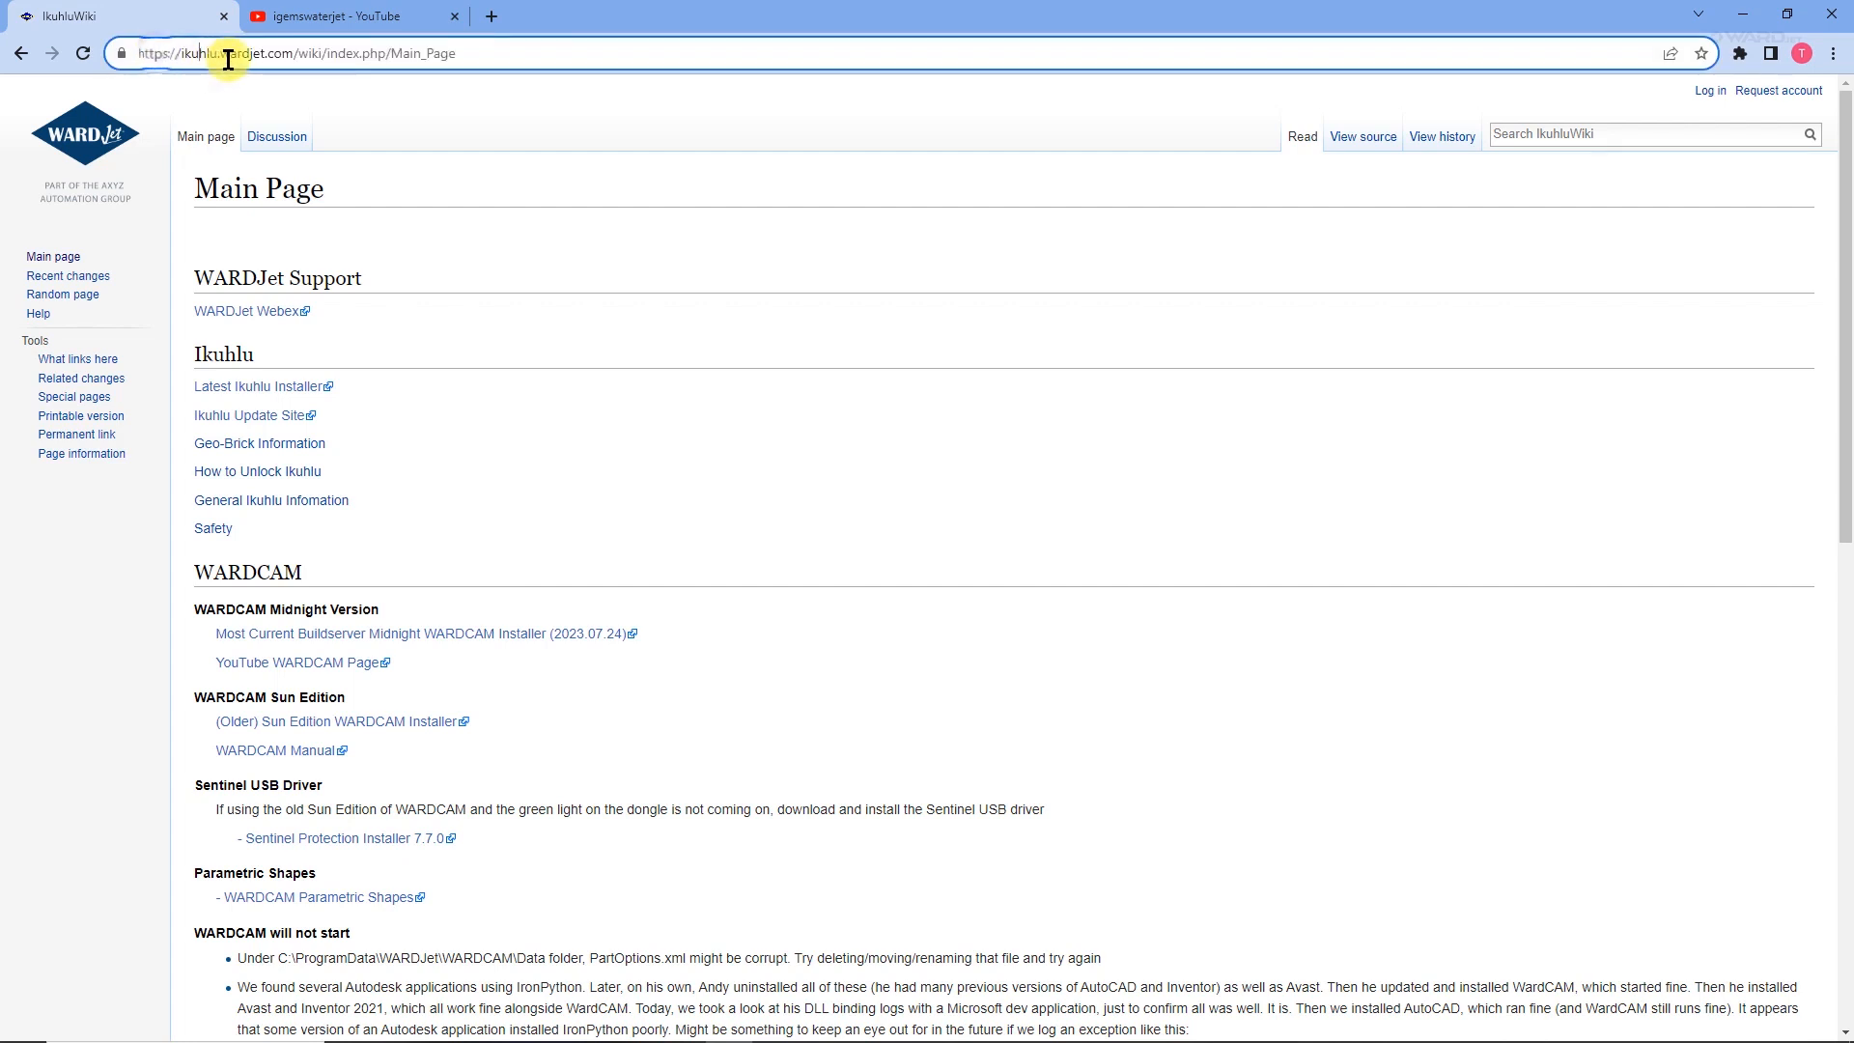
drag(294, 54, 129, 46)
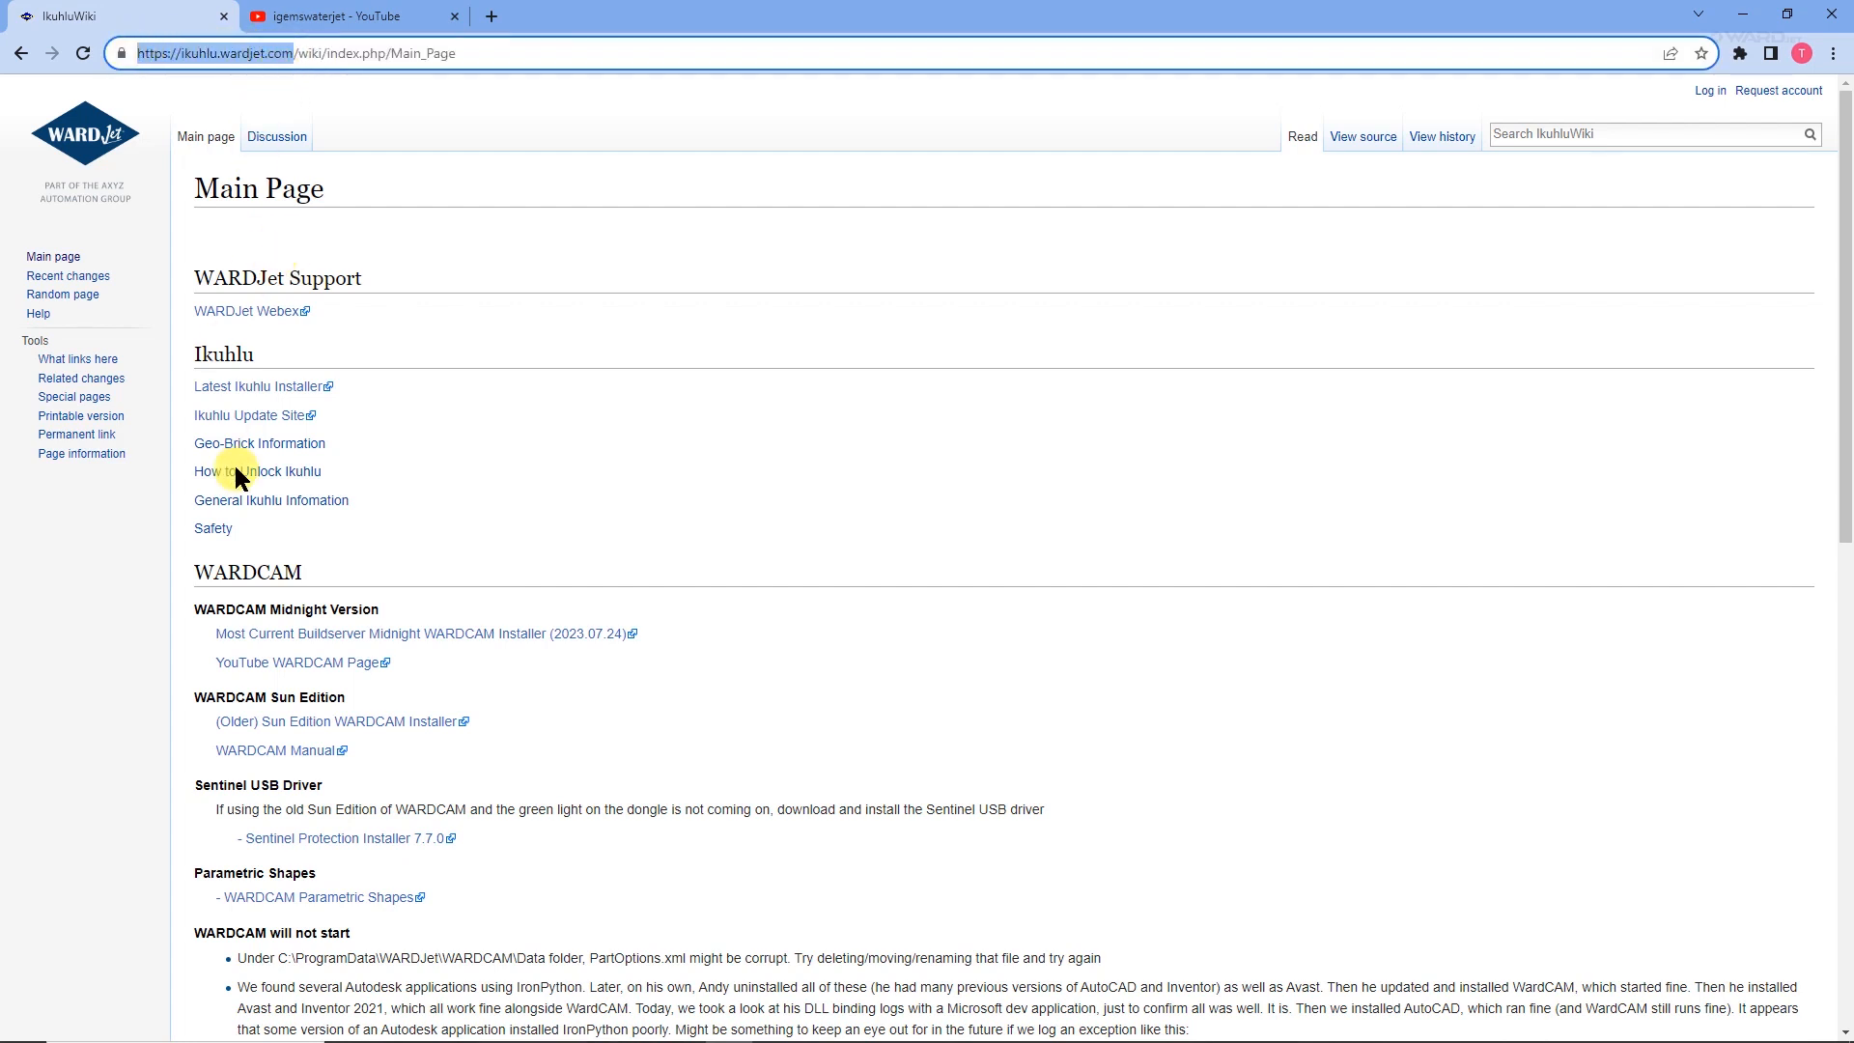
click(1525, 136)
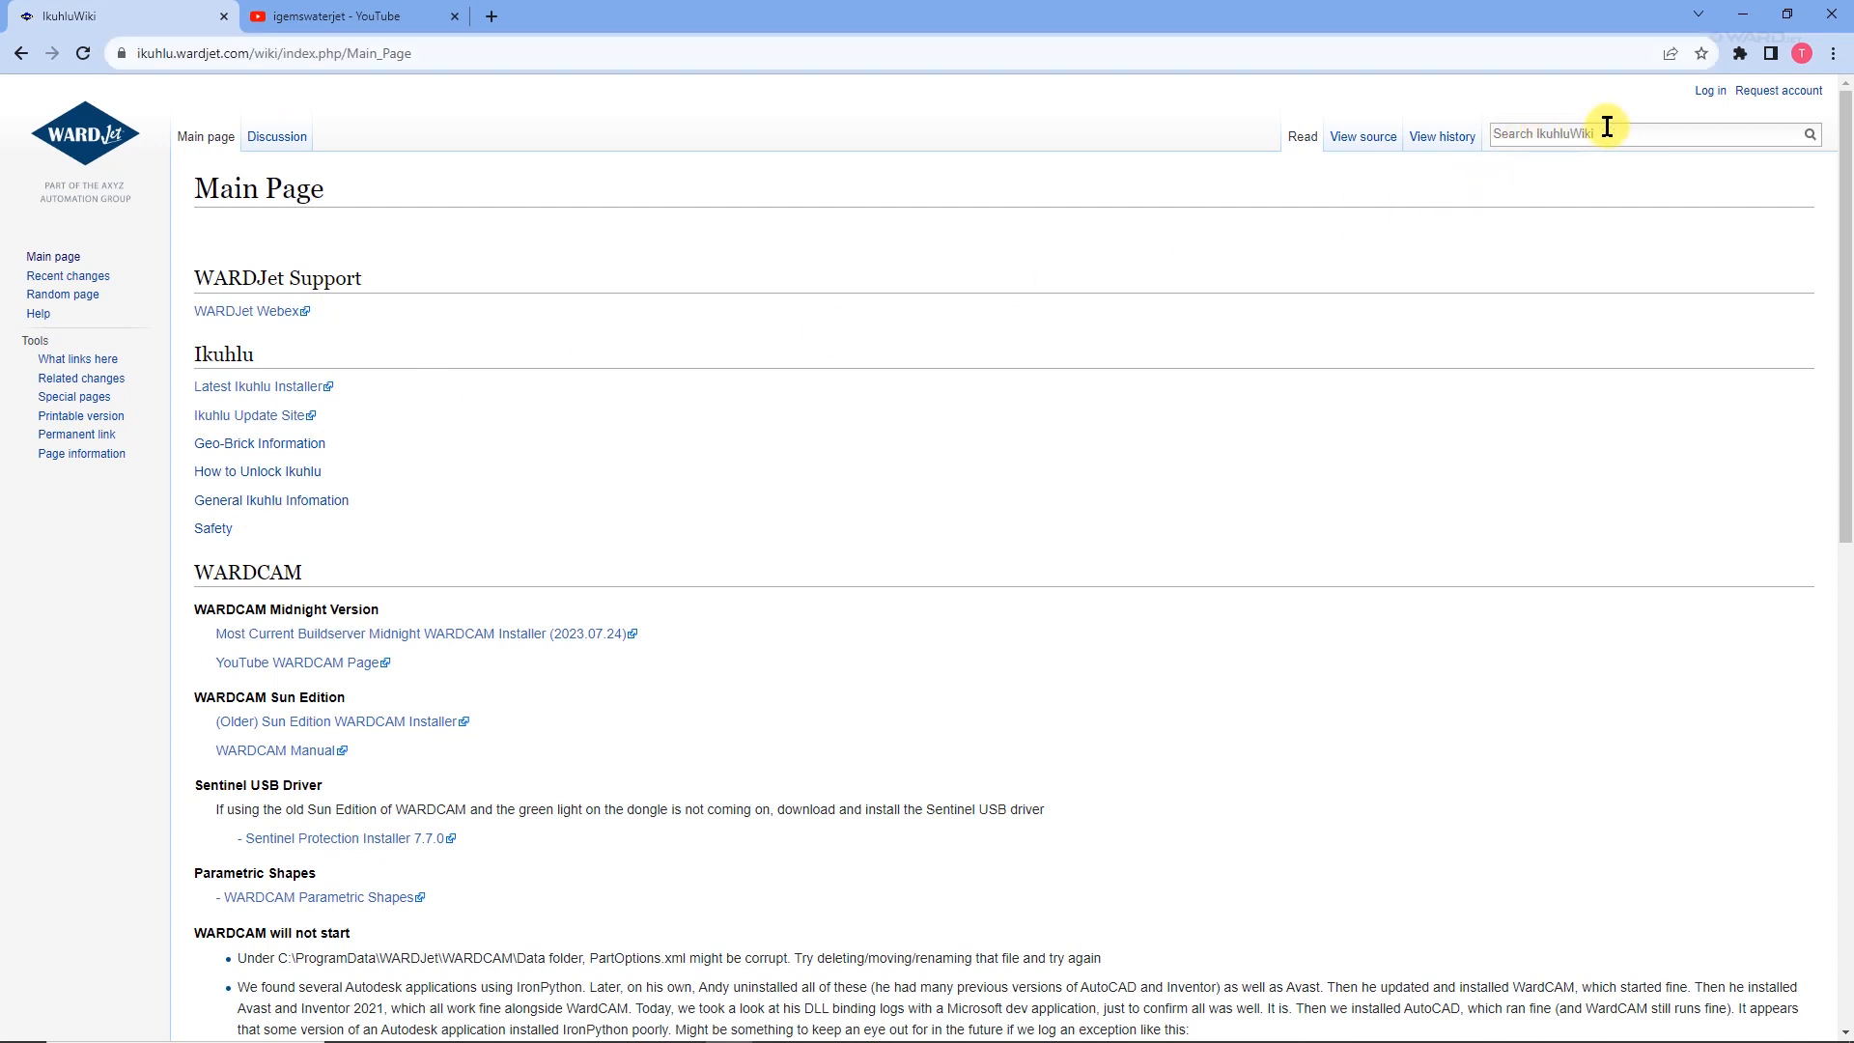
text(i)
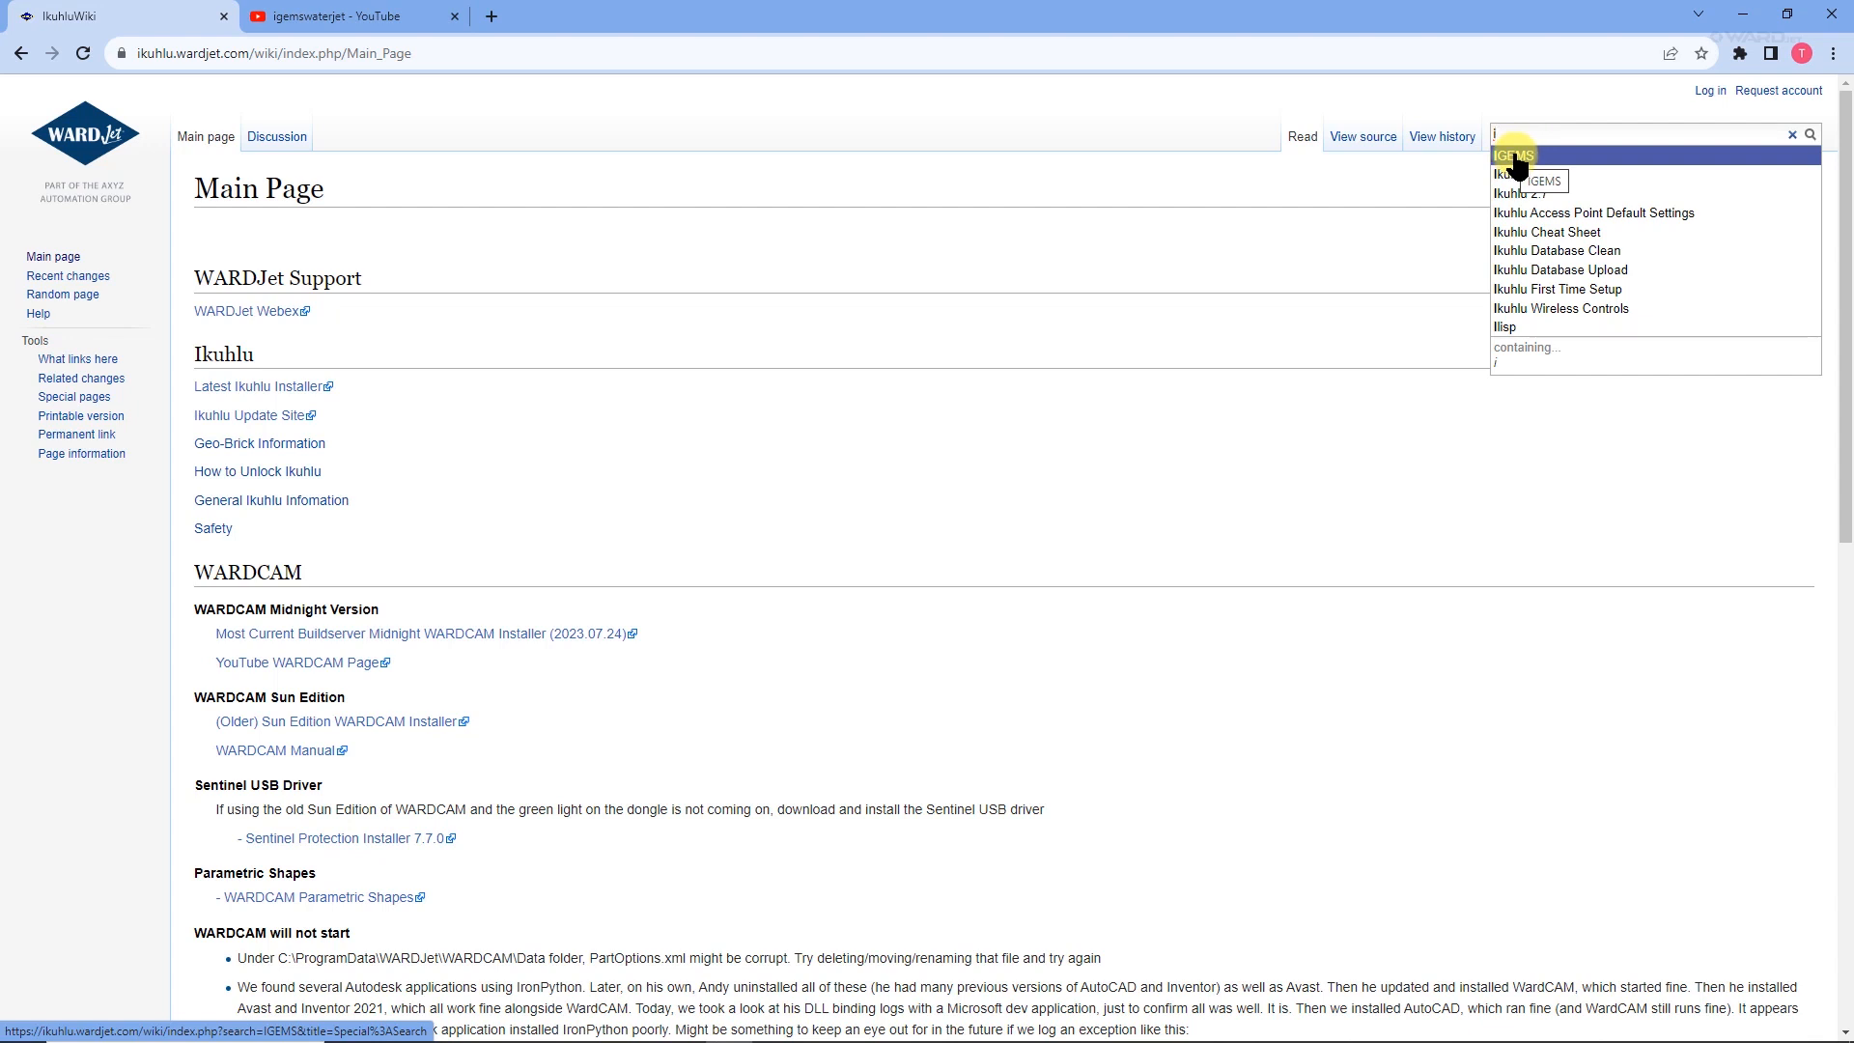
click(1514, 156)
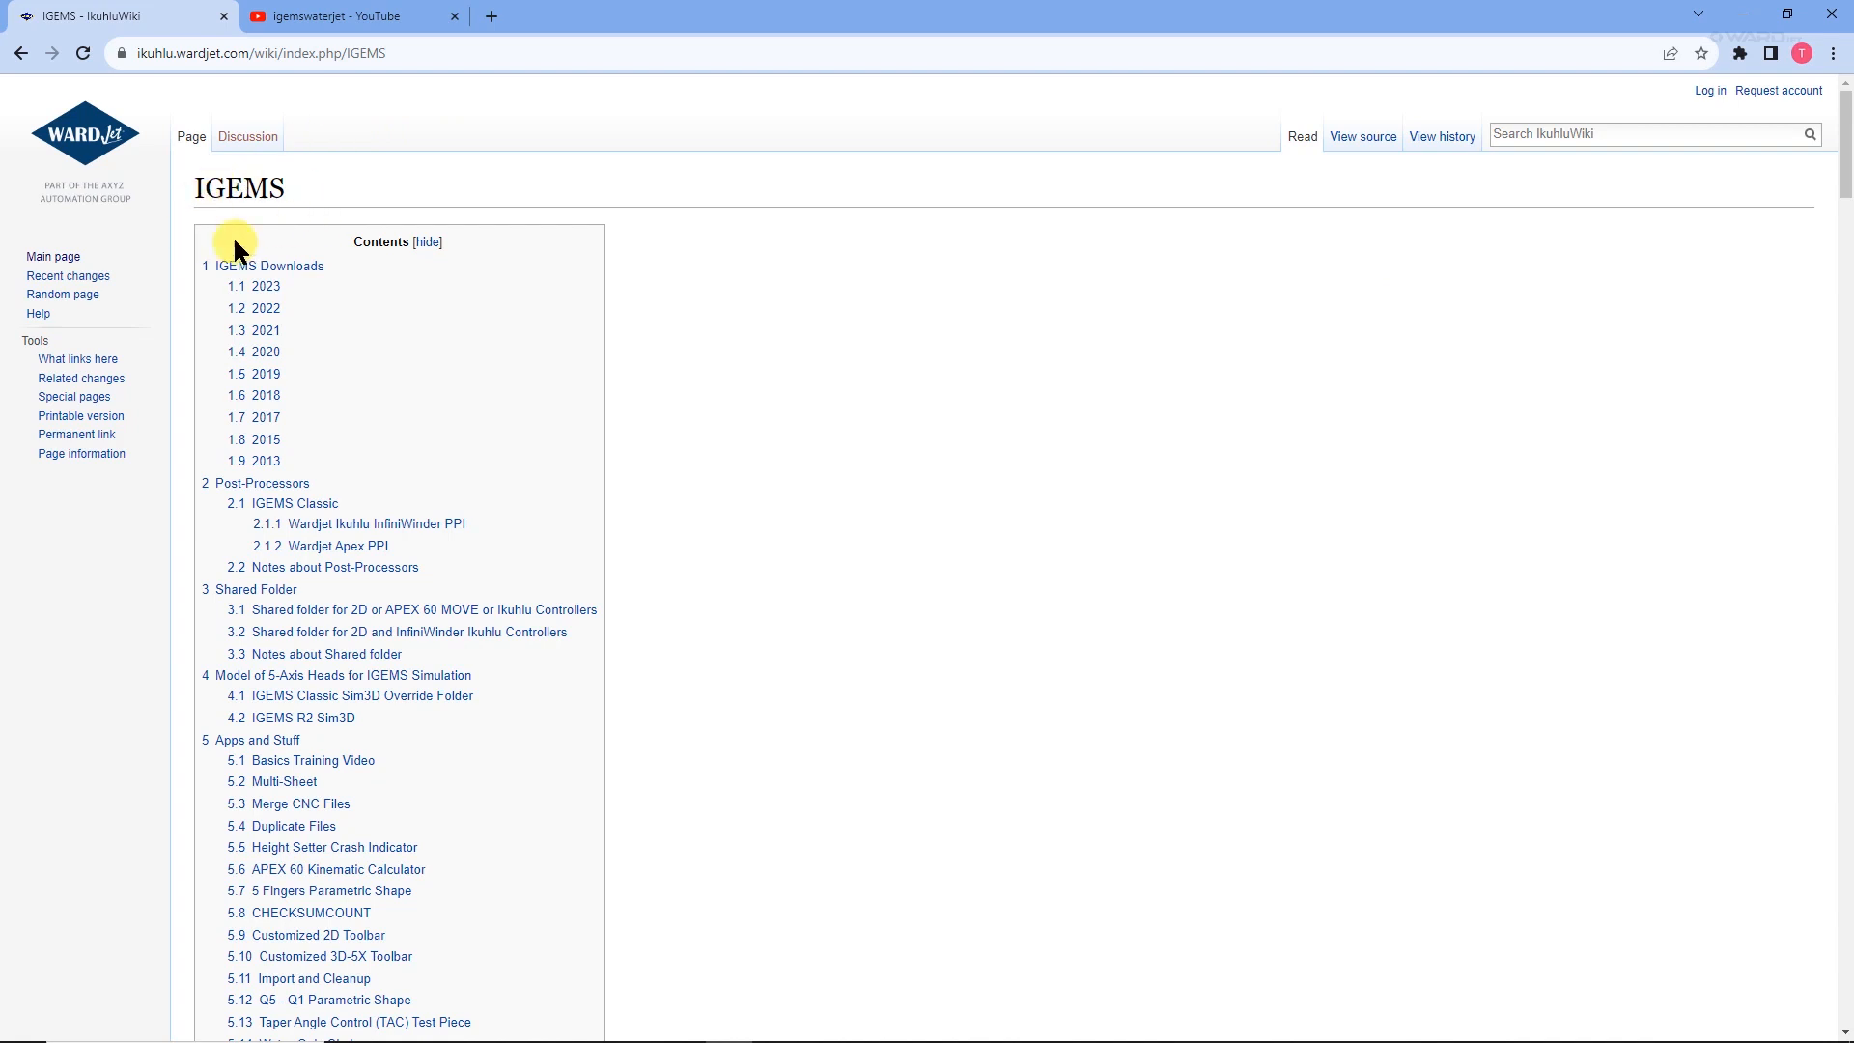
Go to the CSV to Organizer section of the IGEMS page and open the CSVtoOrganizer.lsp (2023.10.13) link.
scroll(329, 512, down, 2)
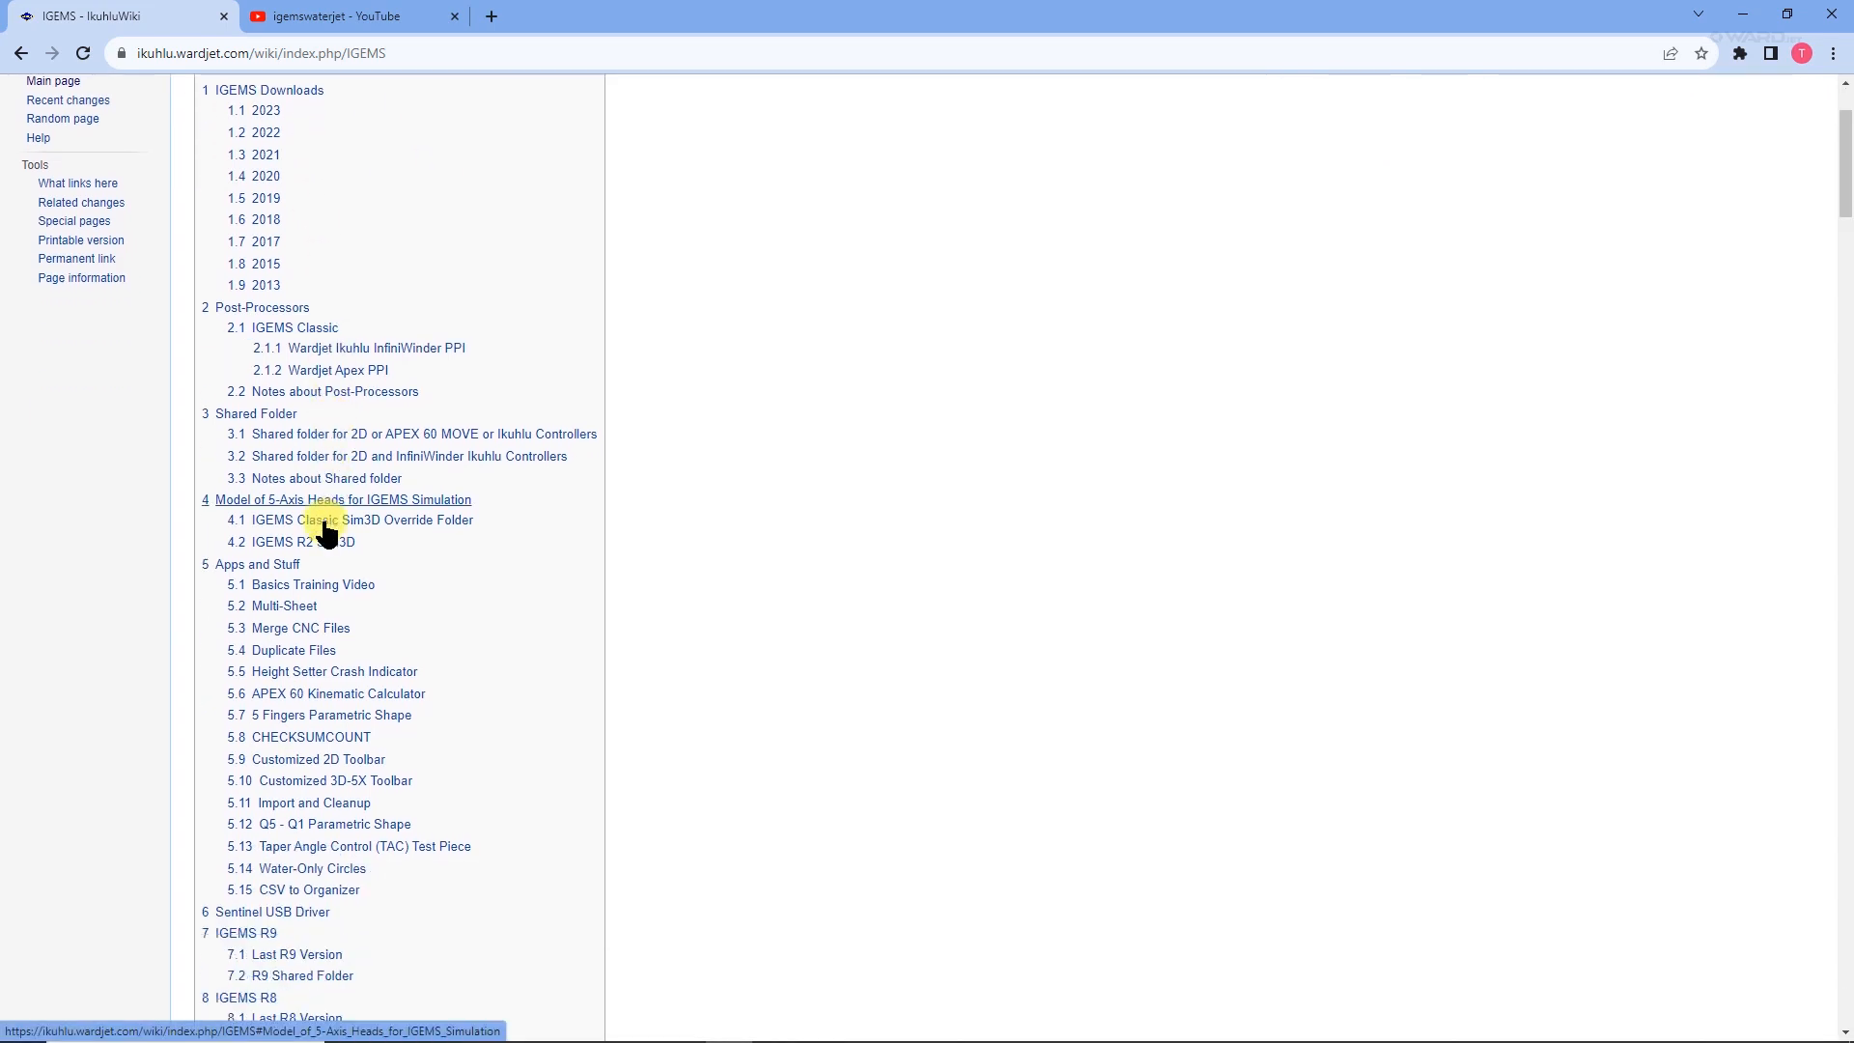
click(273, 879)
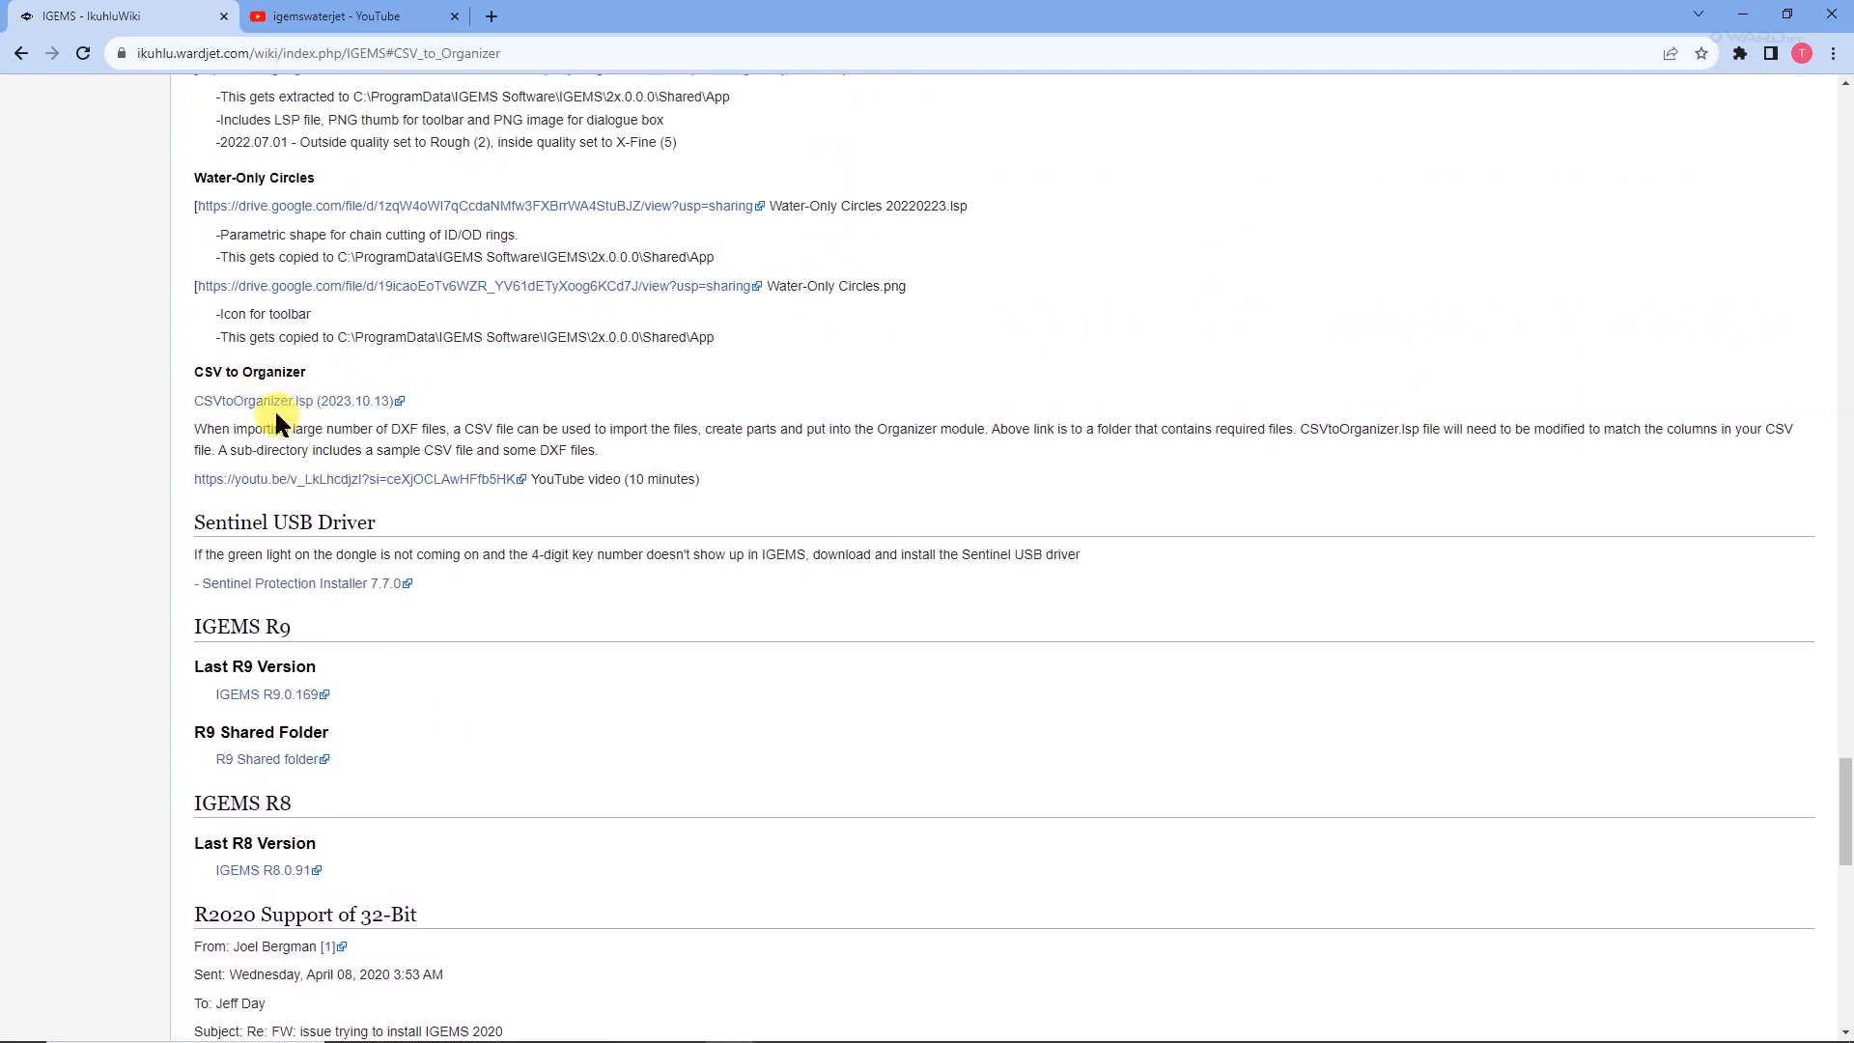
click(281, 402)
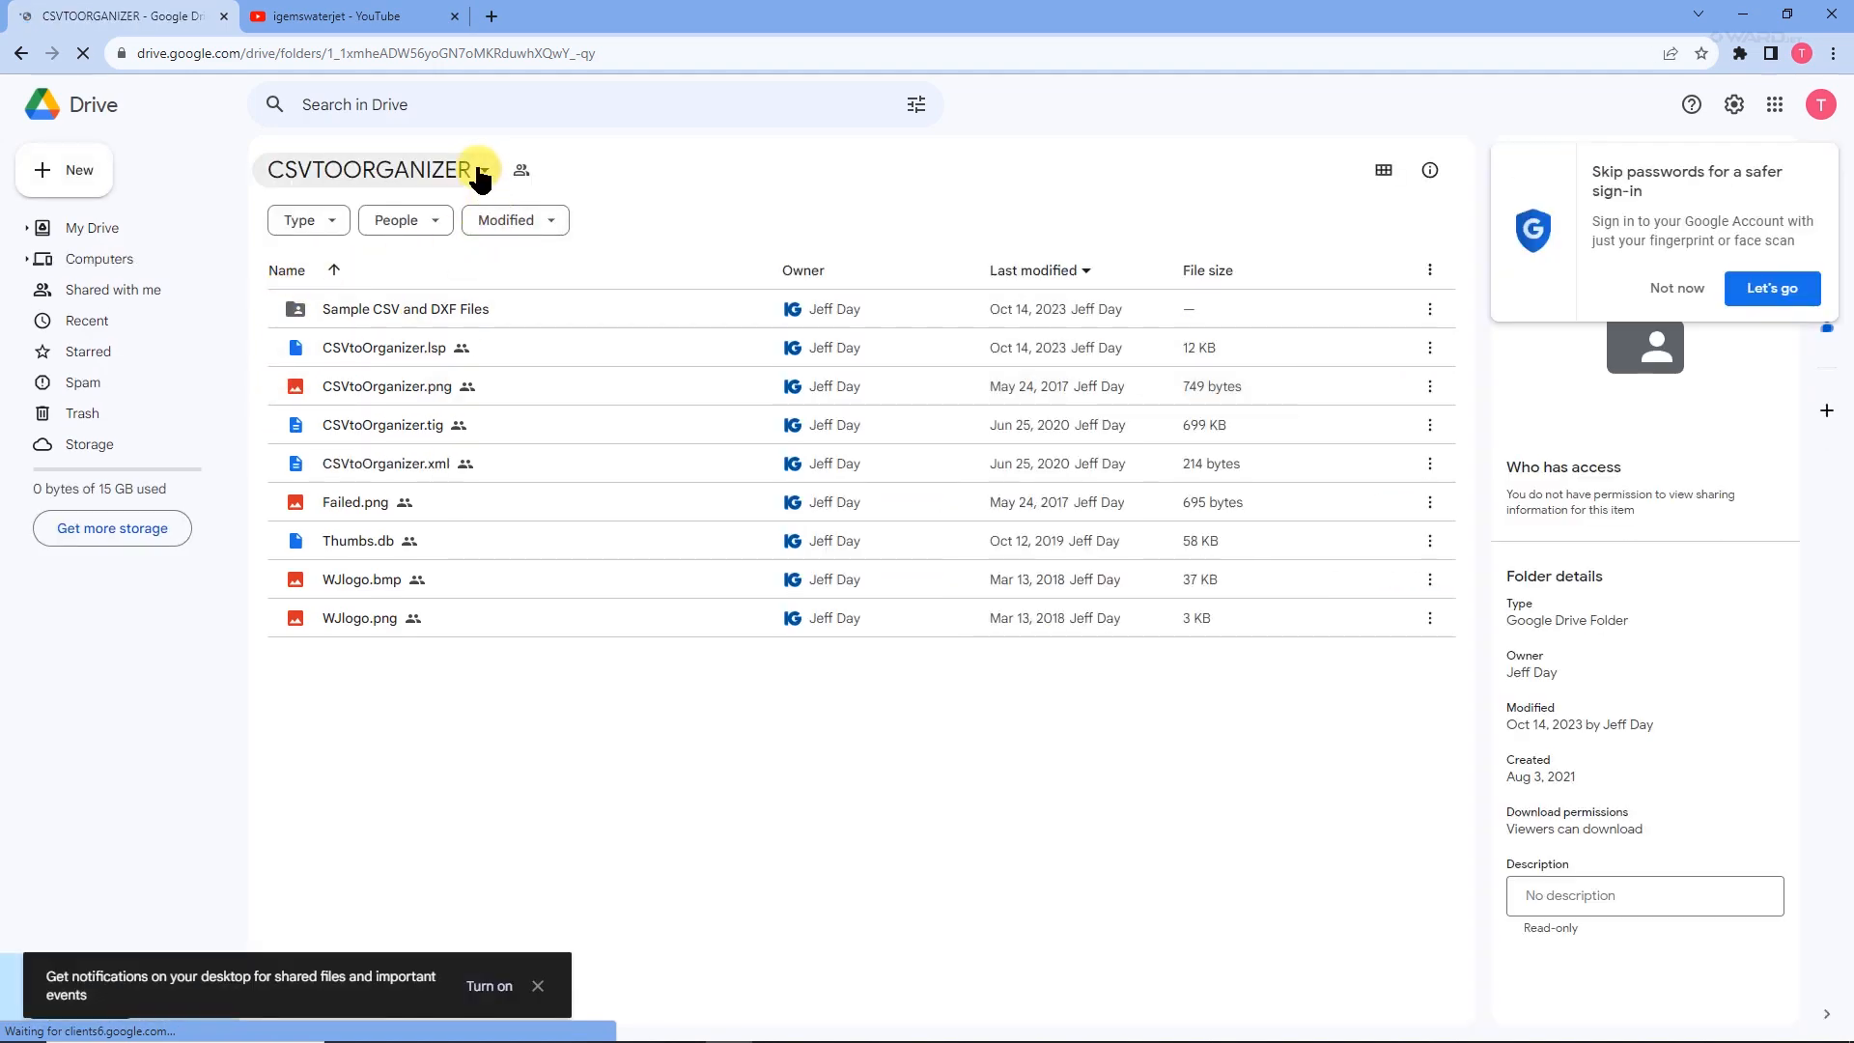
Download the whole CSVTOORGANIZER folder from Drive and copy the resulting zip file from the Downloads folder.
click(480, 172)
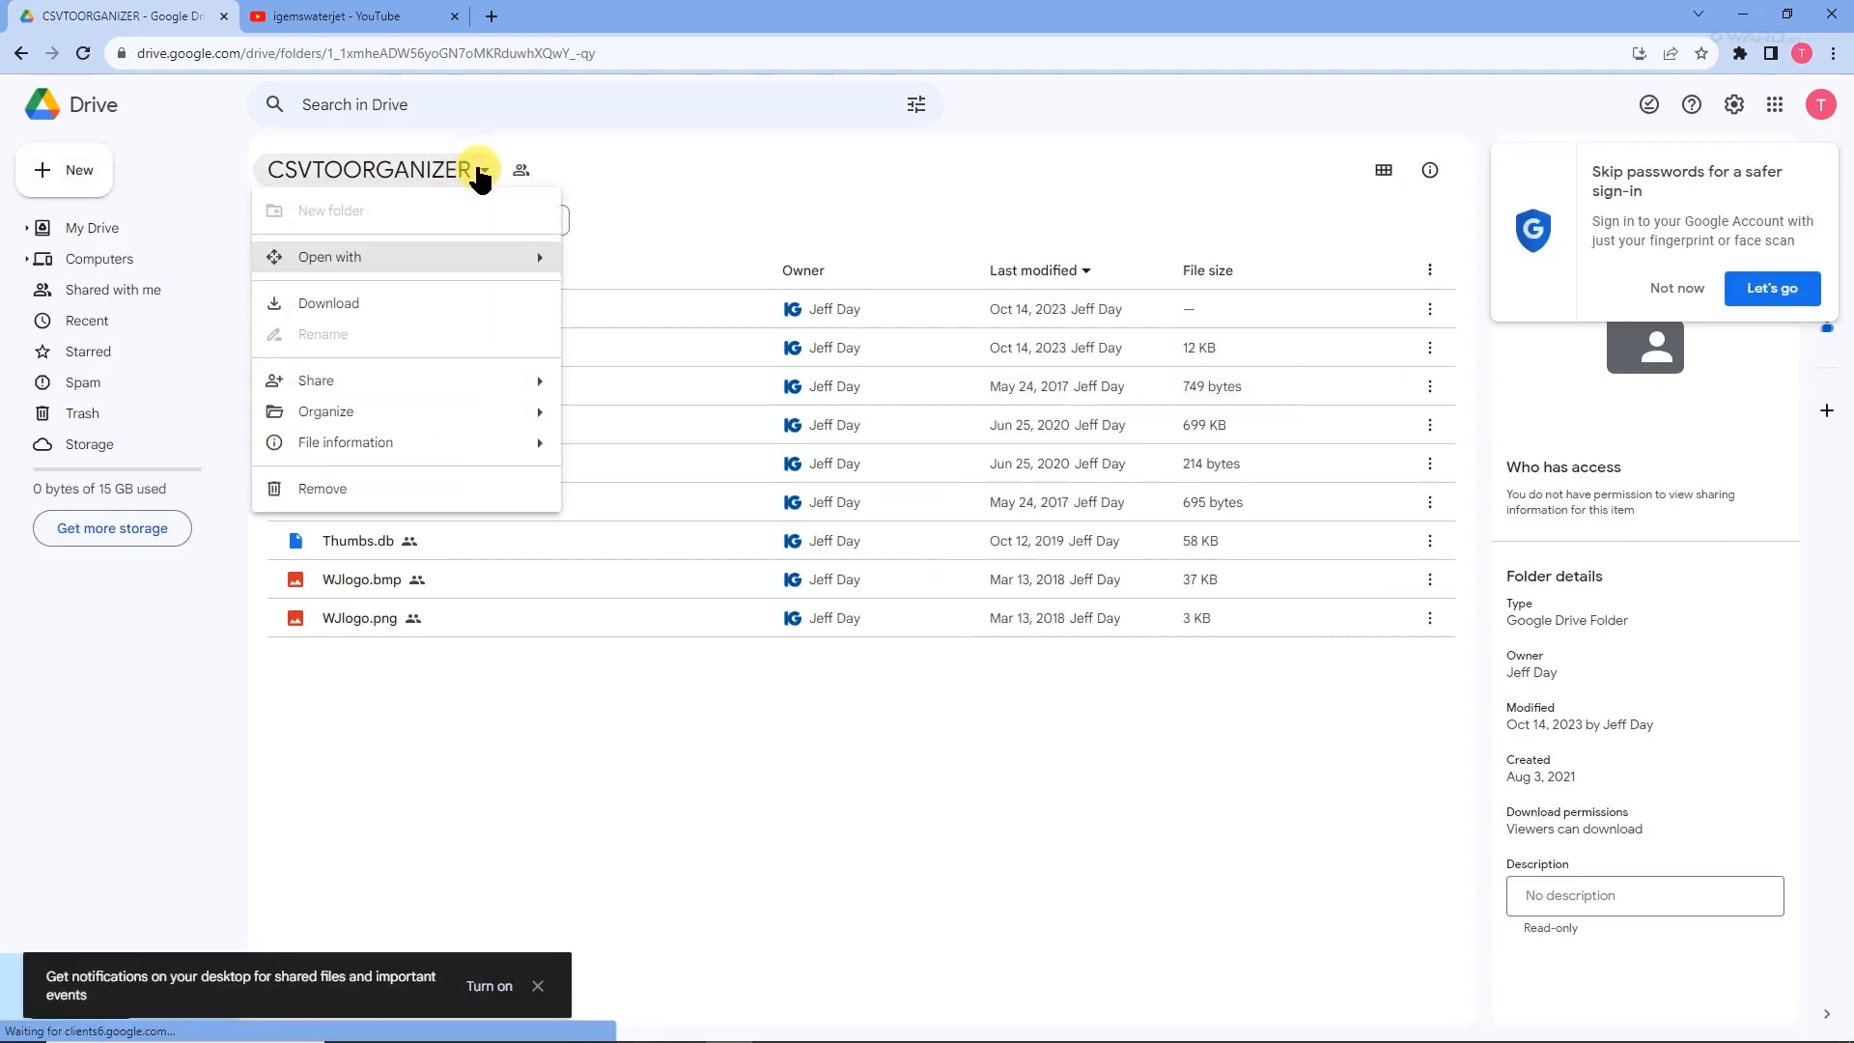
click(321, 304)
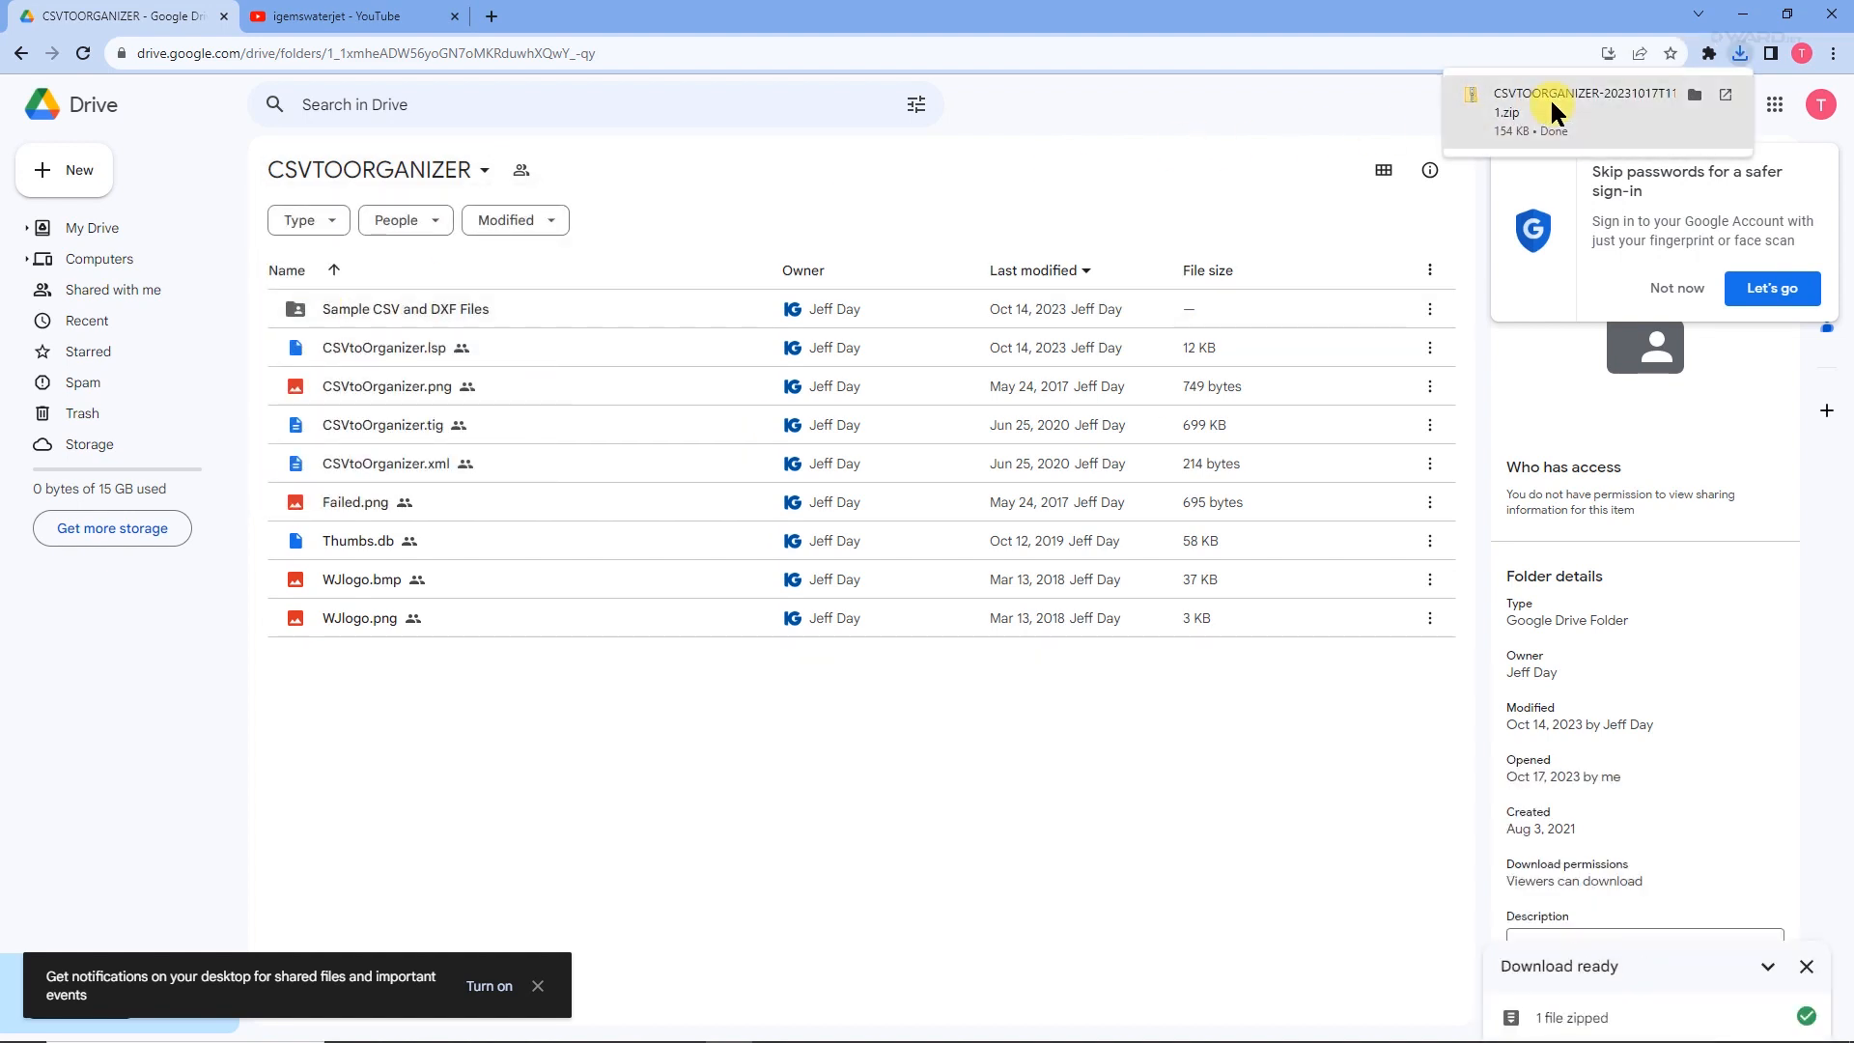
click(1692, 93)
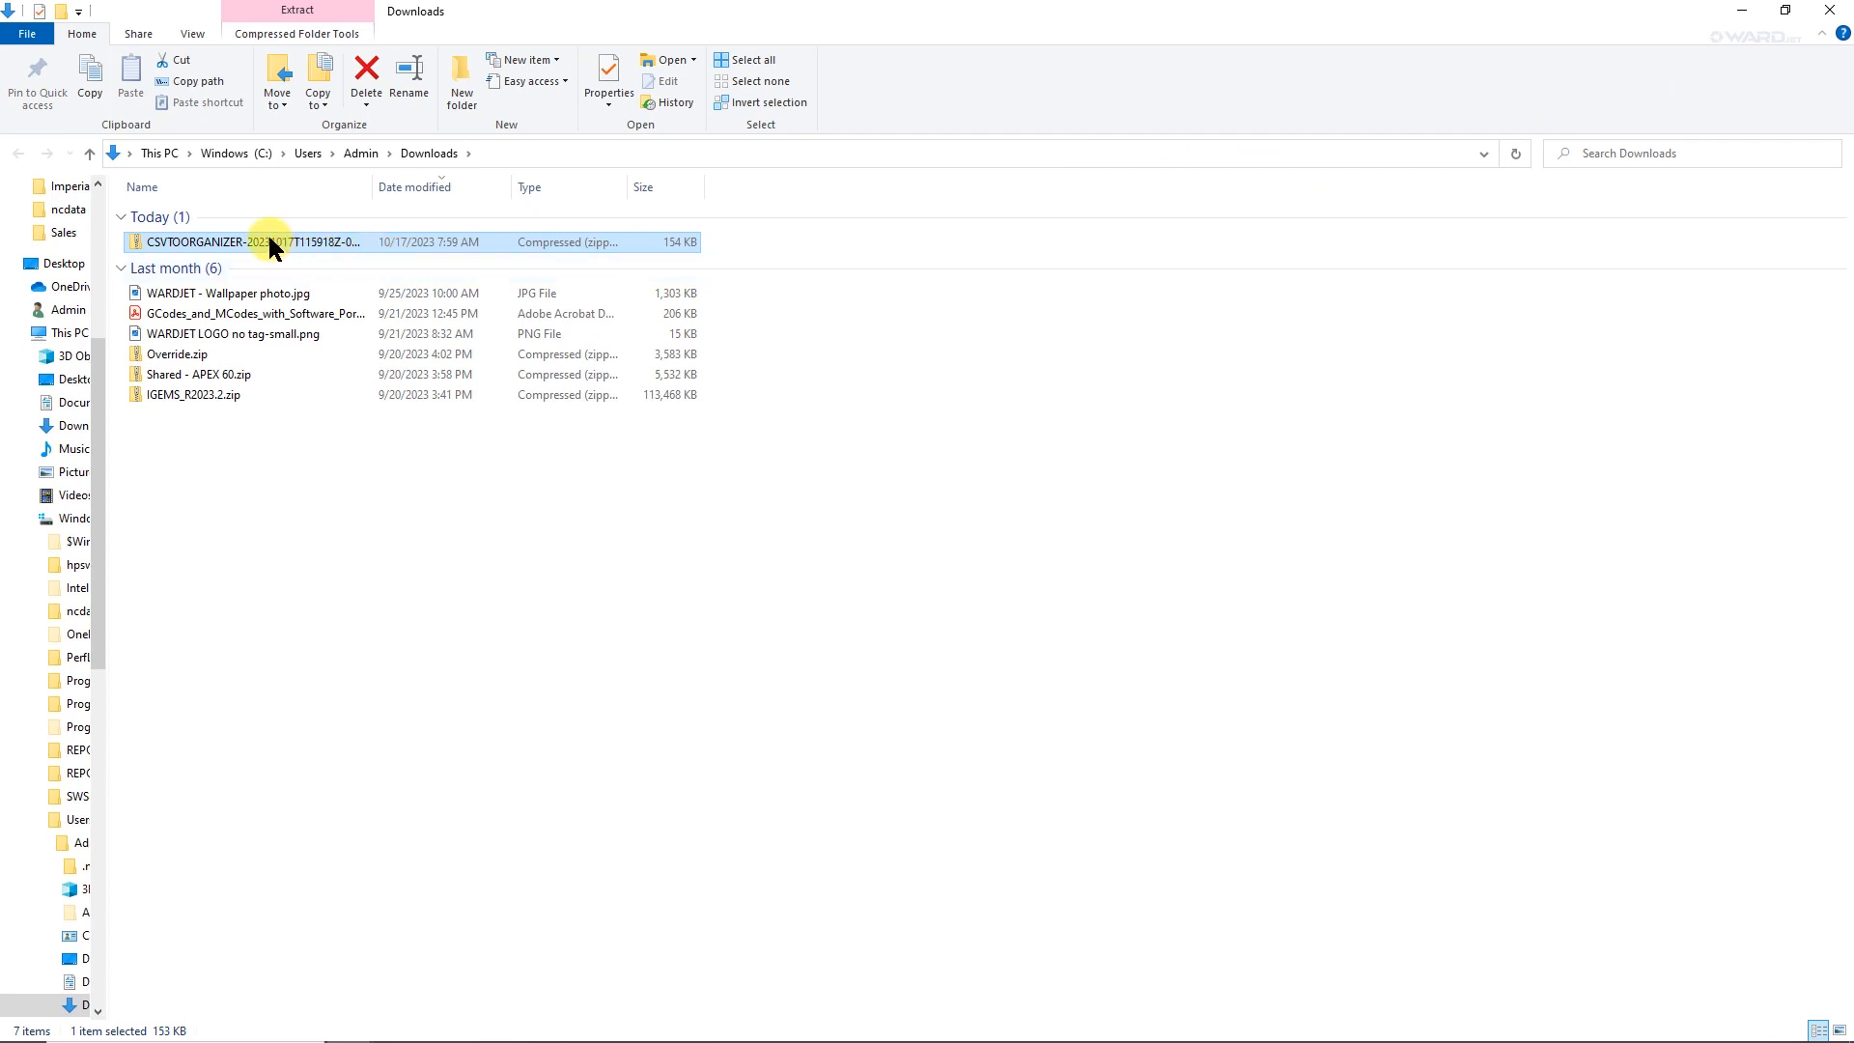
right_click(197, 249)
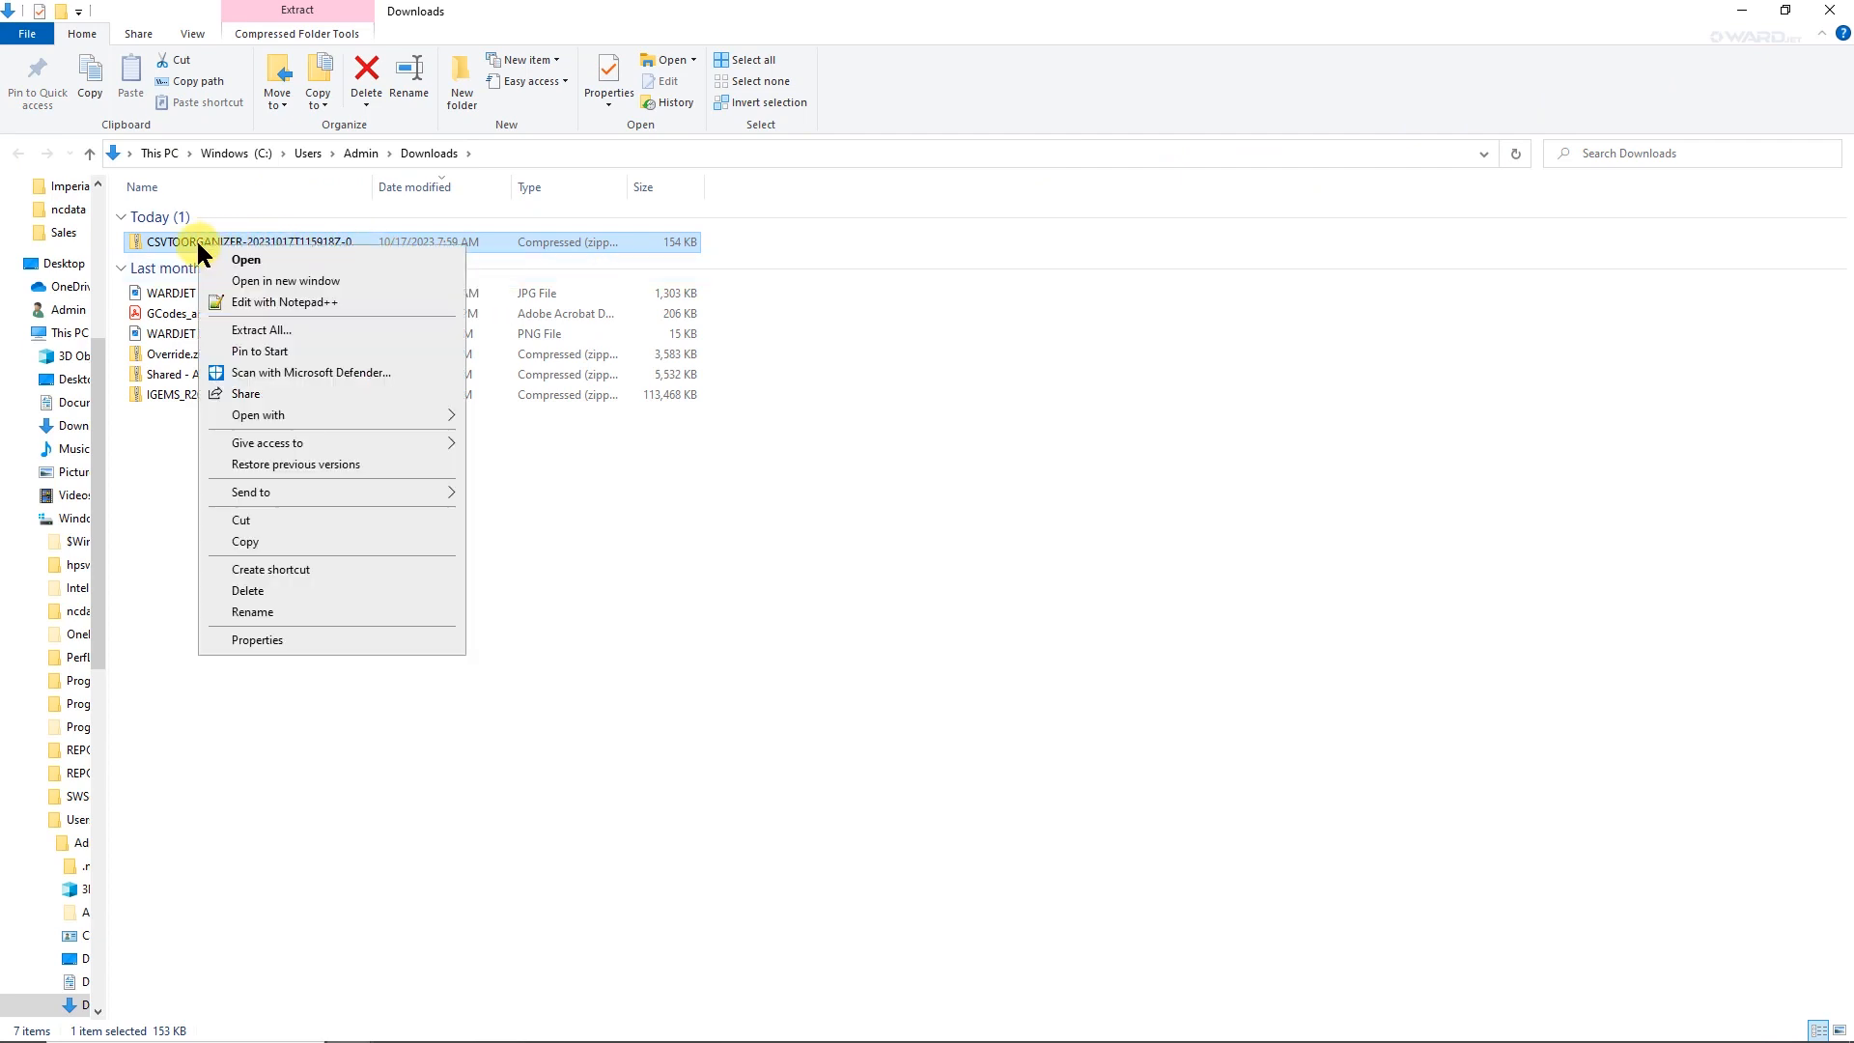
click(246, 541)
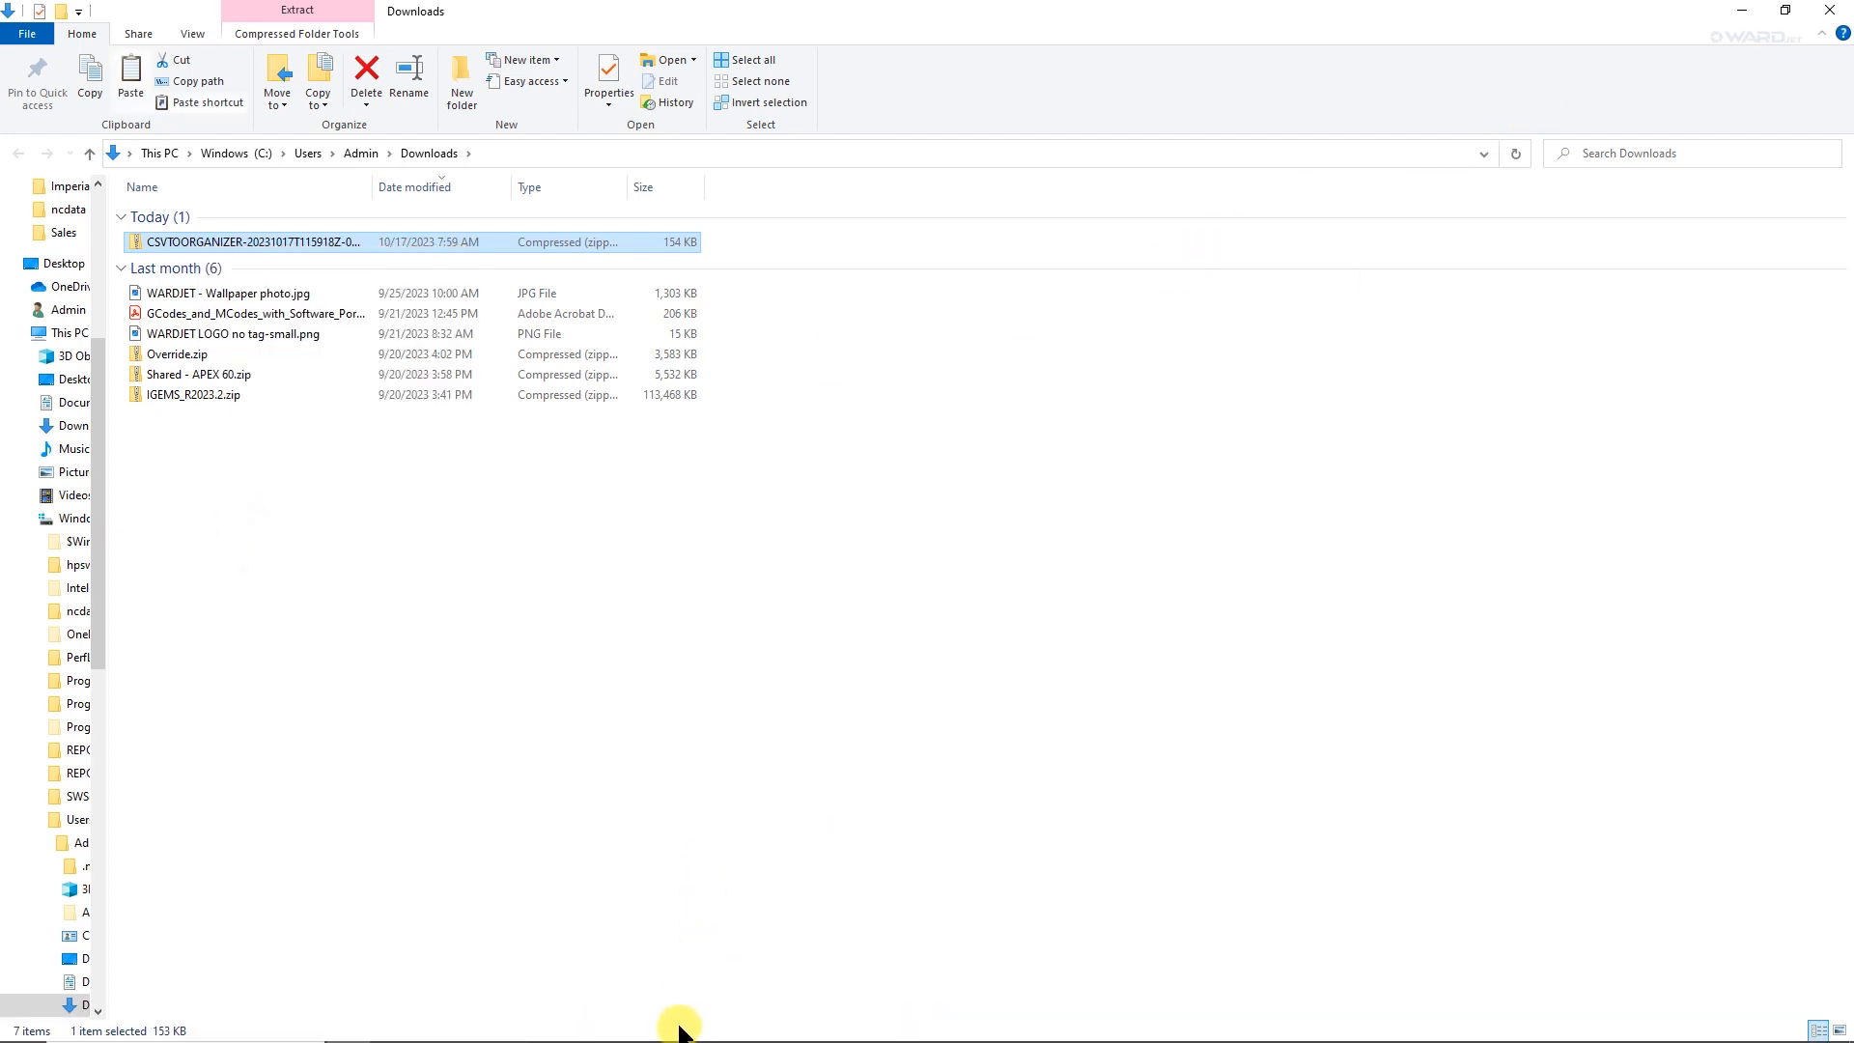
Switch to IGEMS, open its shared folder and paste the copied zip file into the App subfolder.
click(682, 1028)
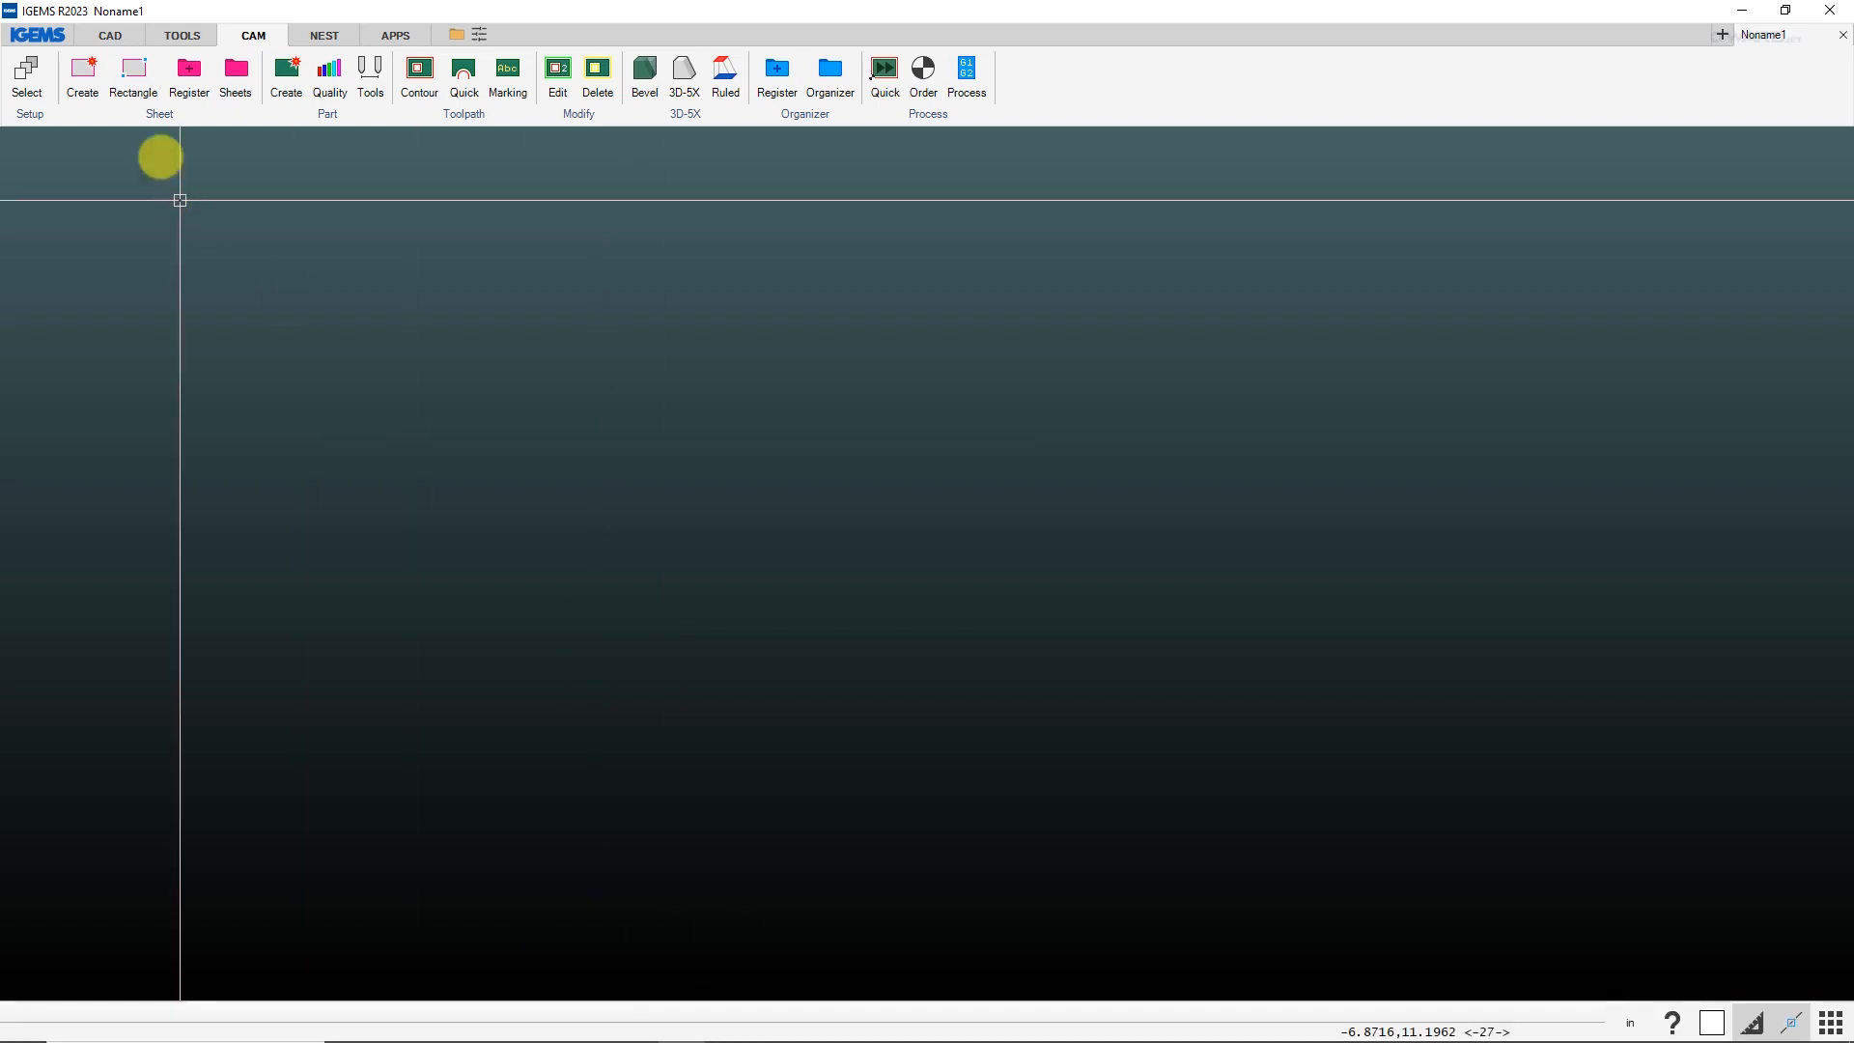
click(111, 37)
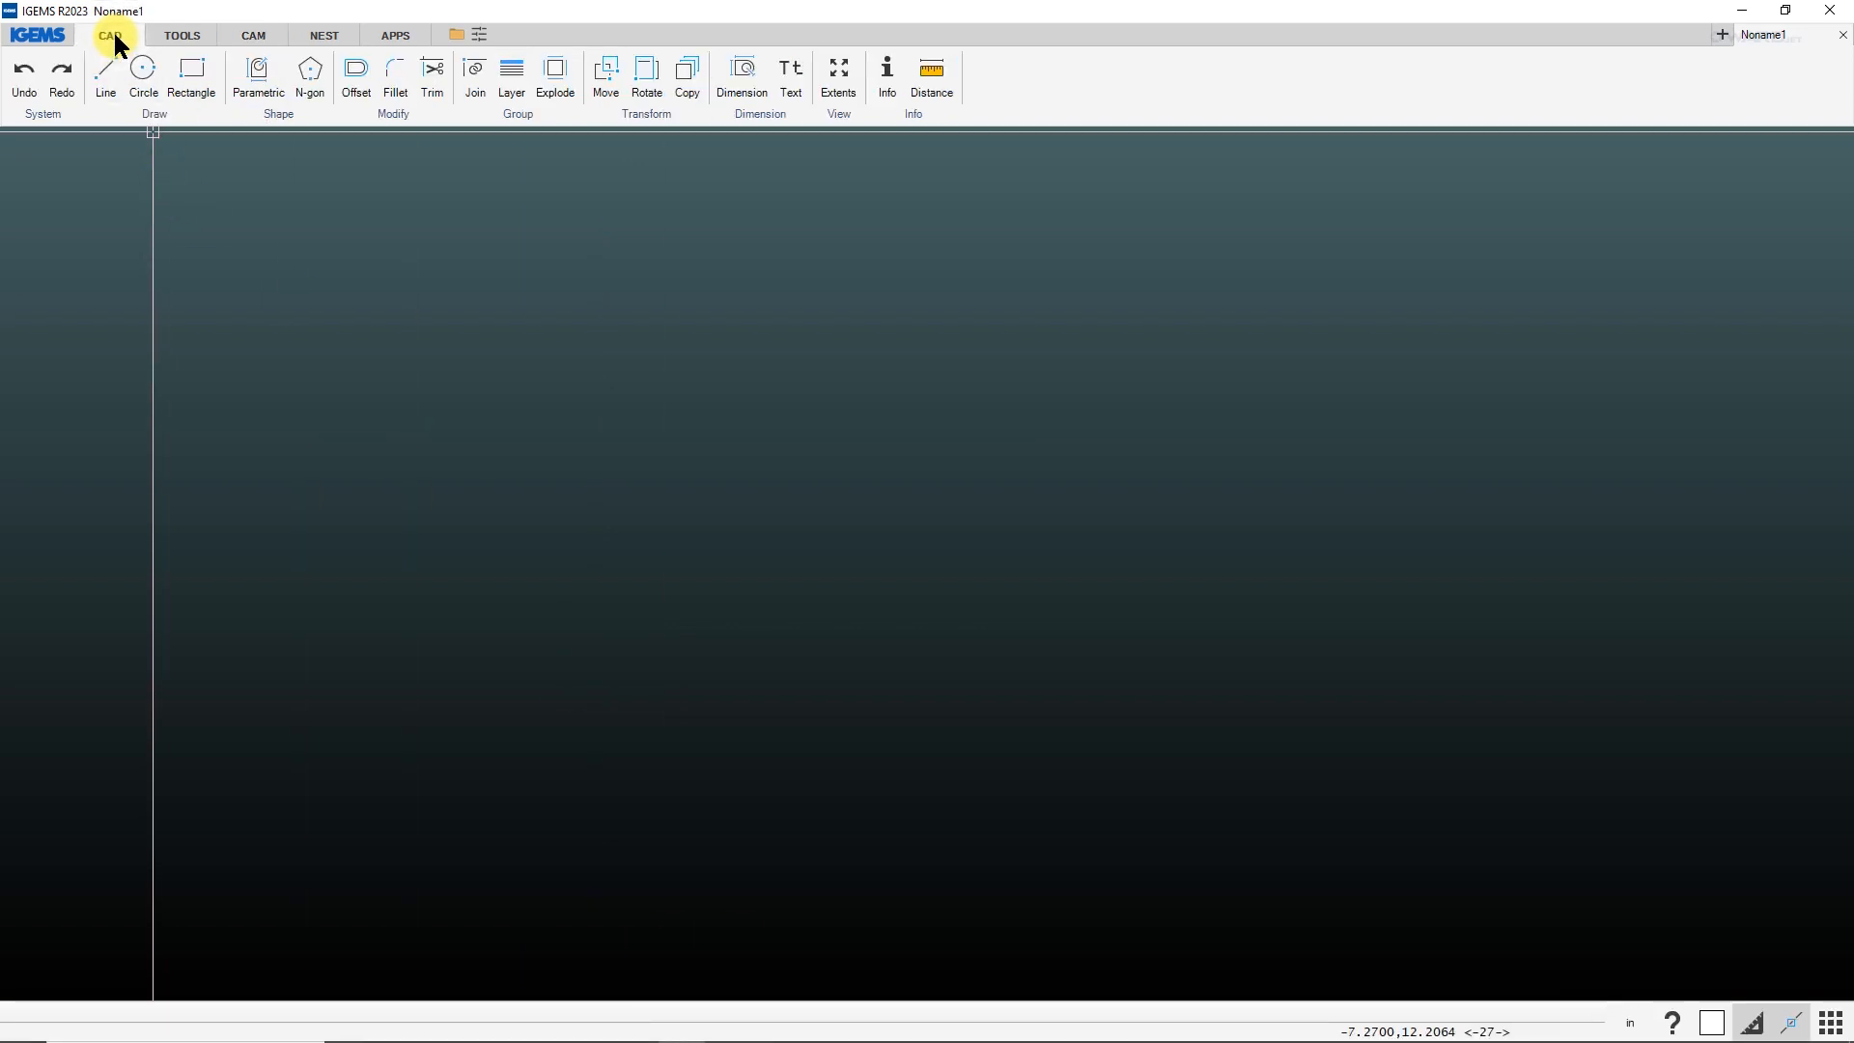
click(54, 112)
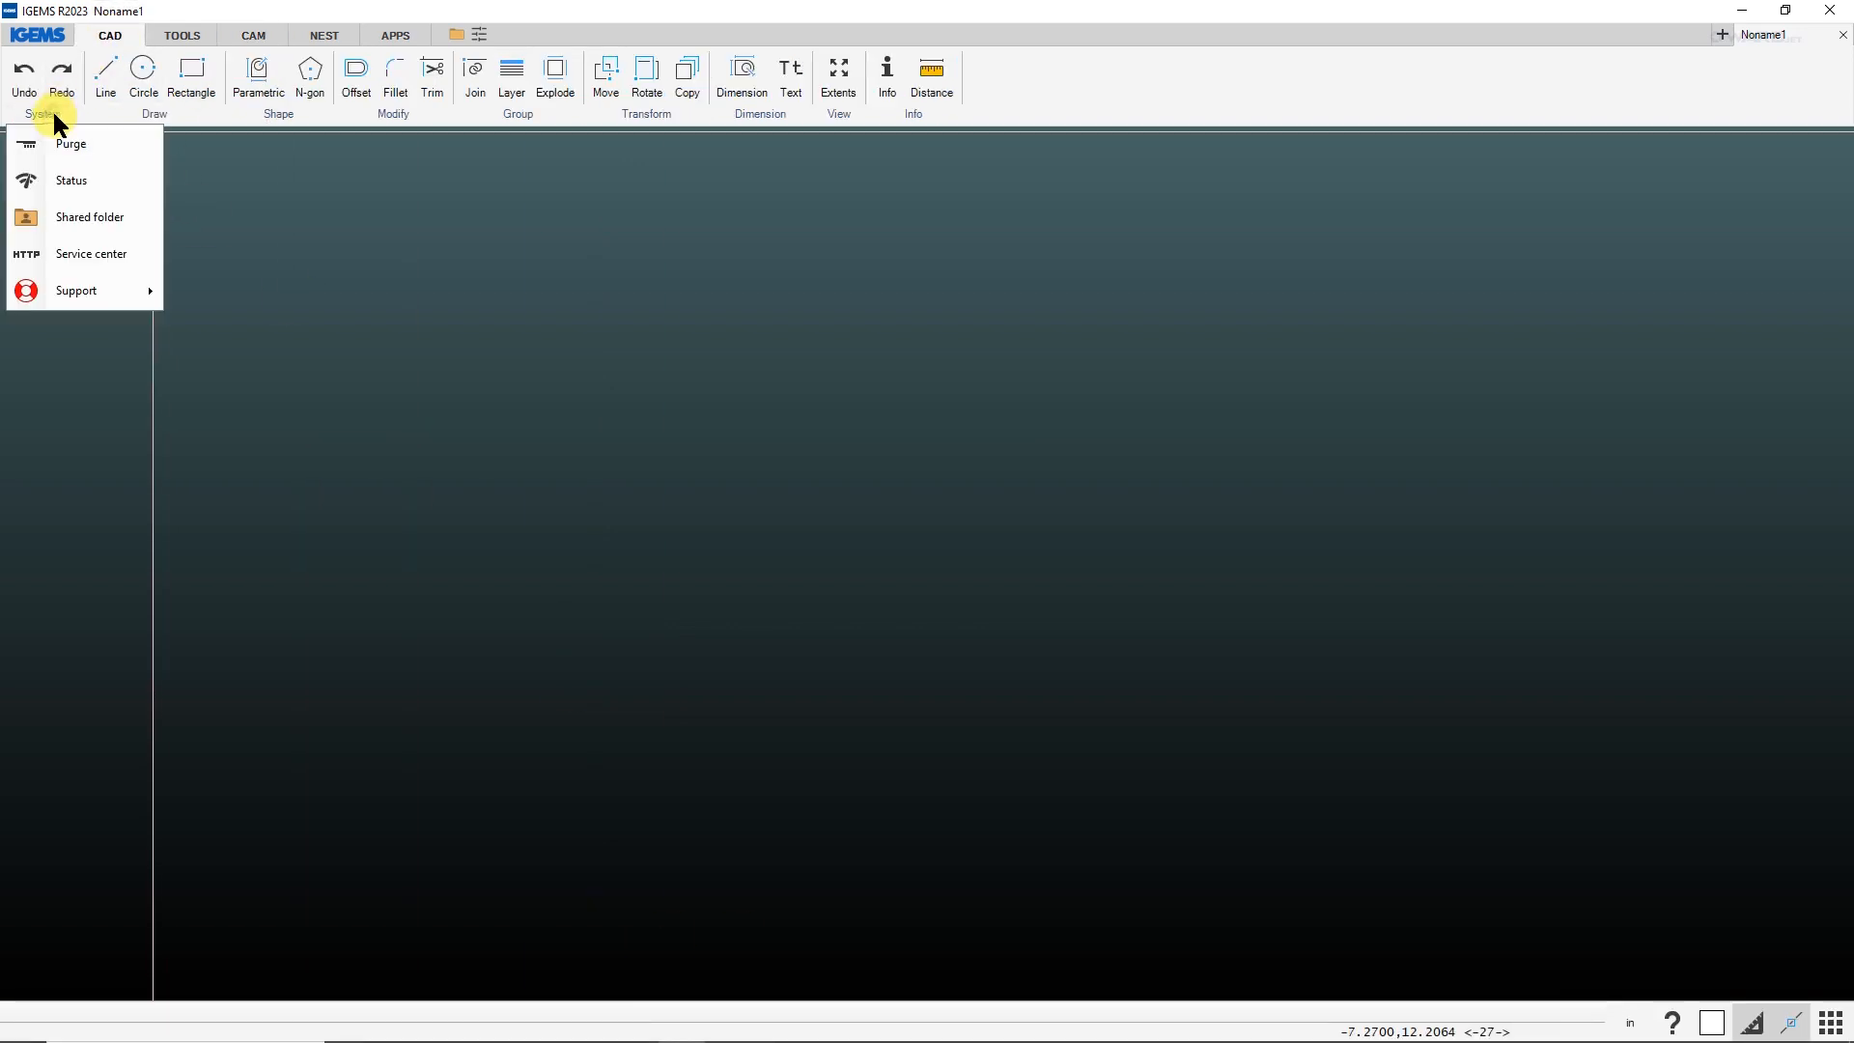
click(80, 220)
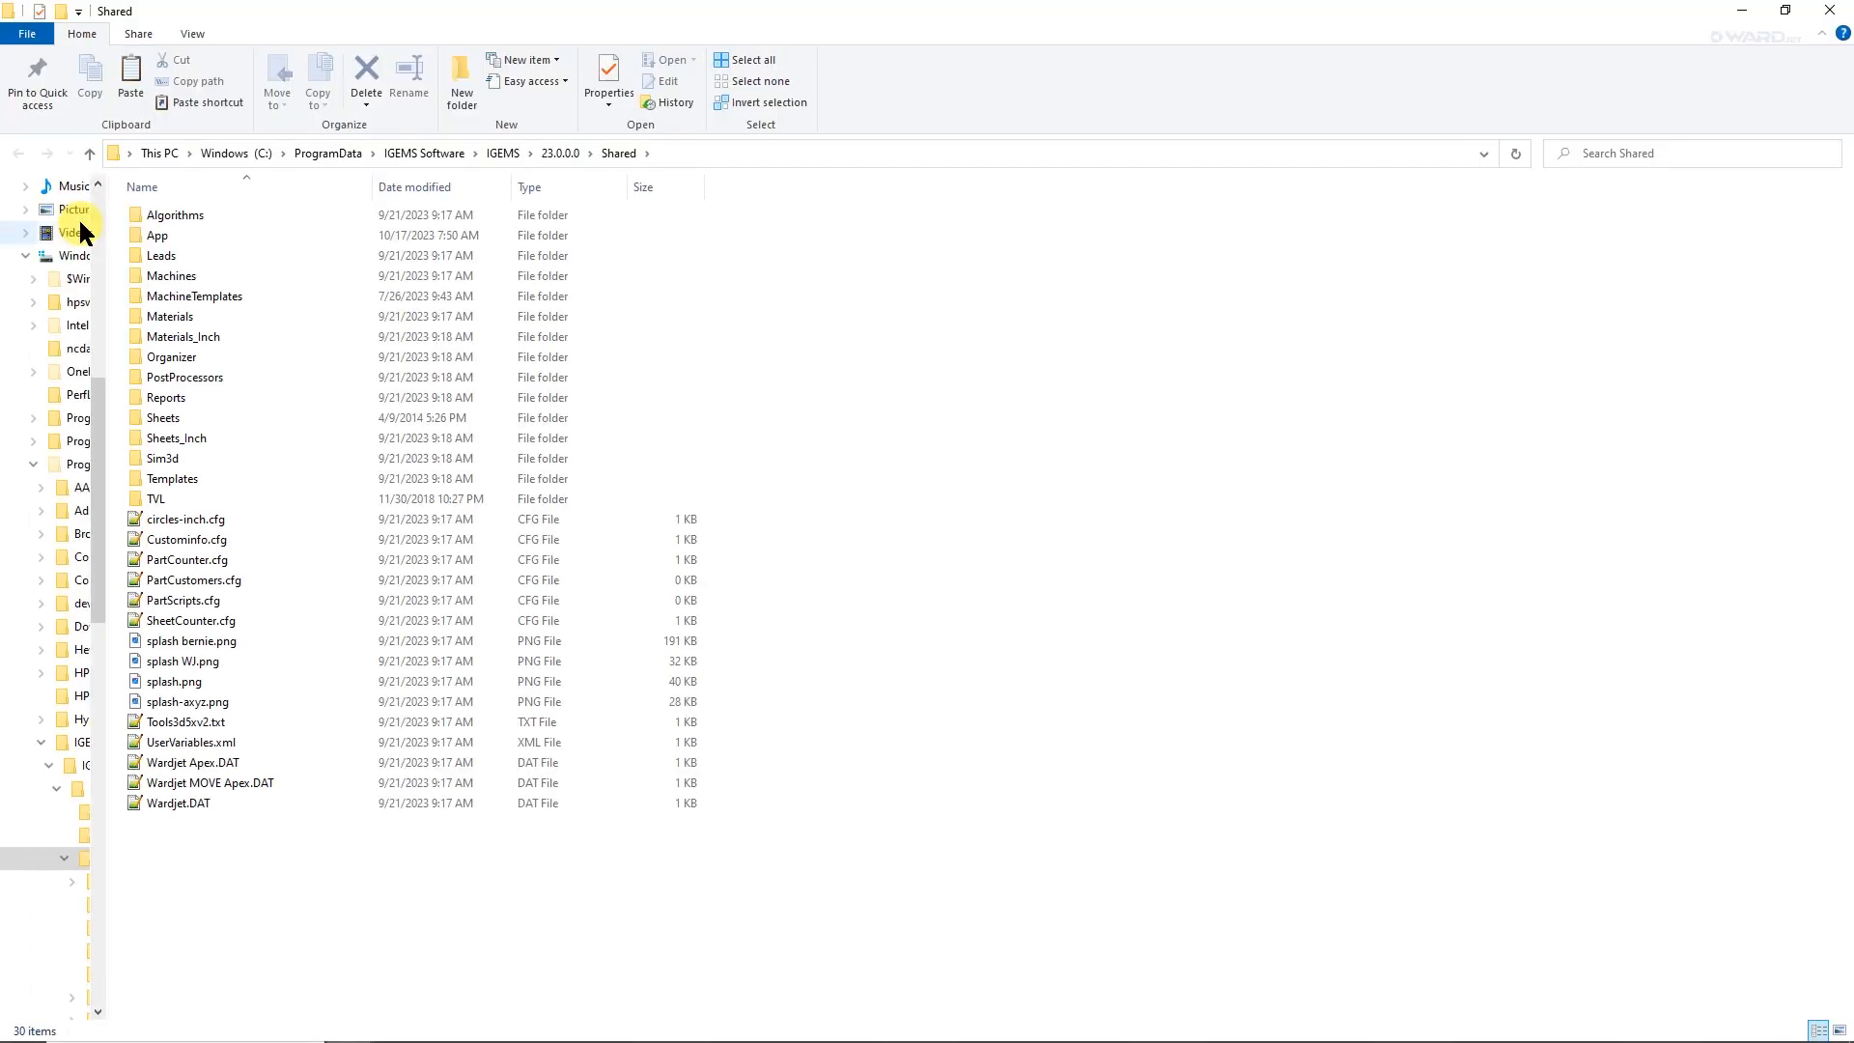
double_click(156, 237)
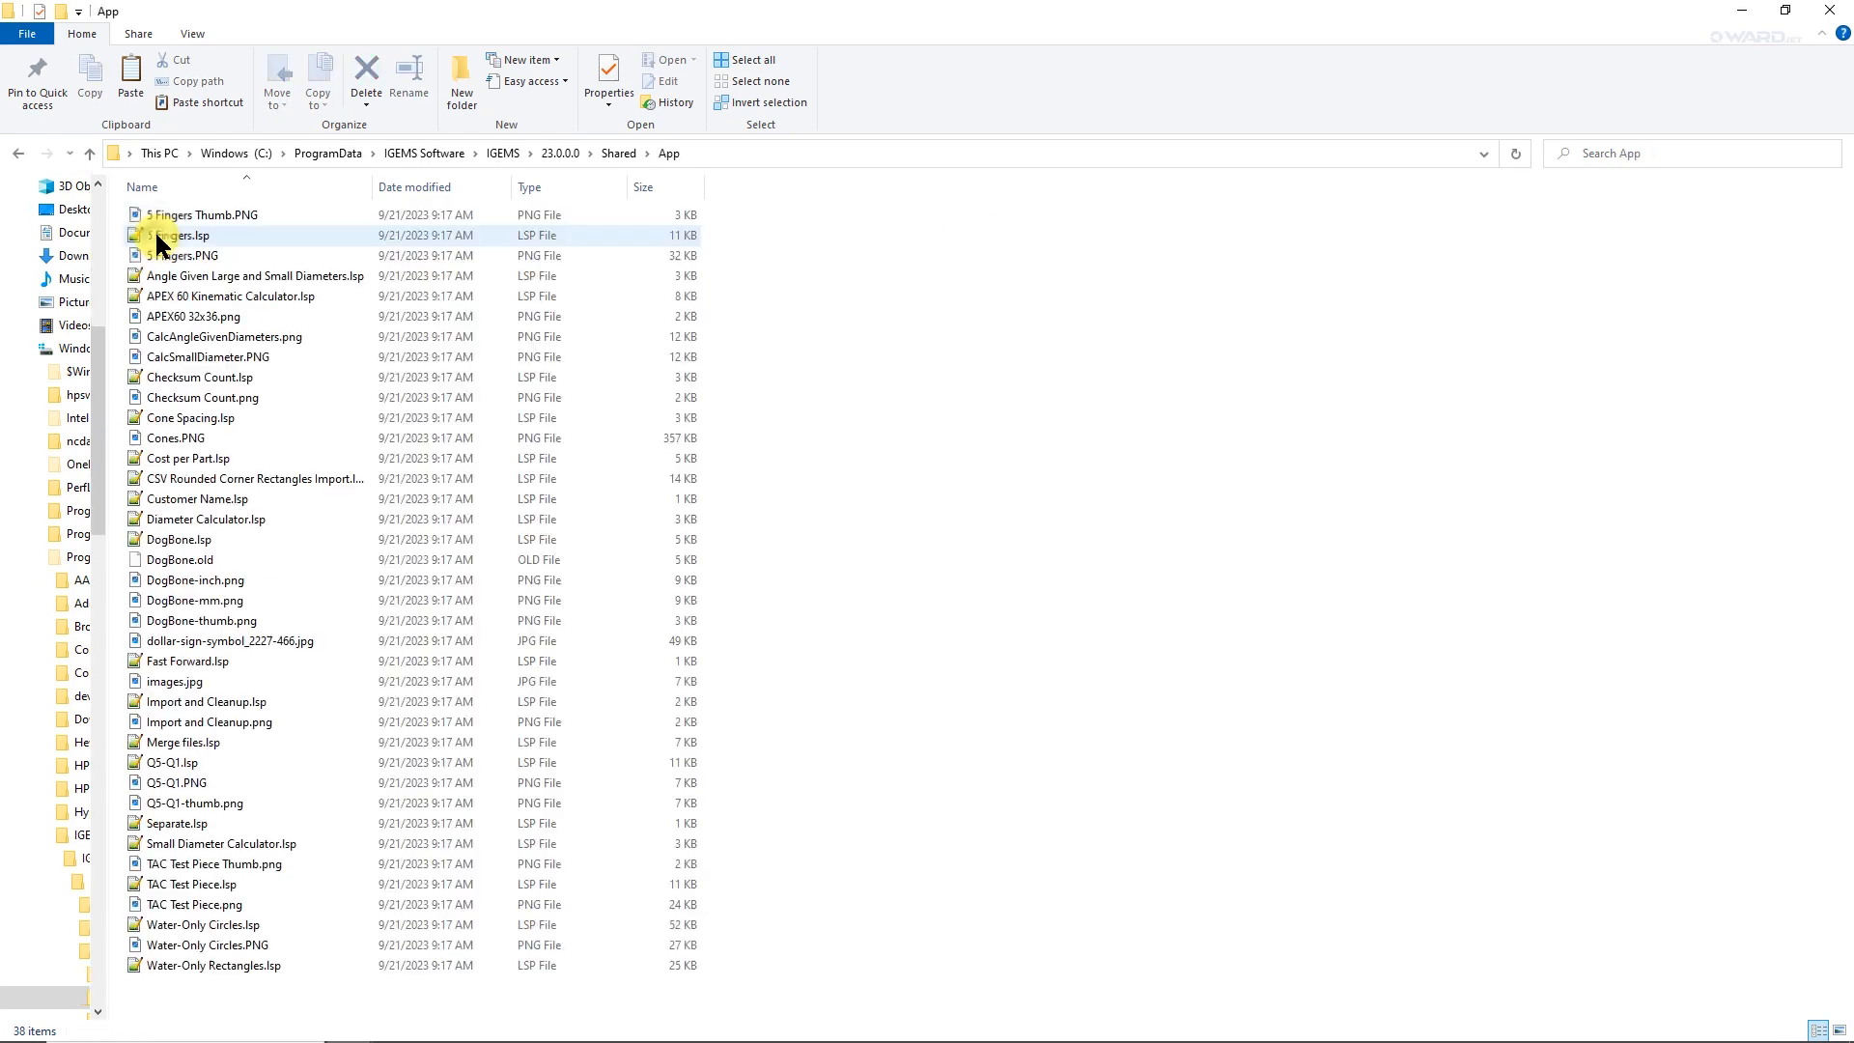
right_click(855, 288)
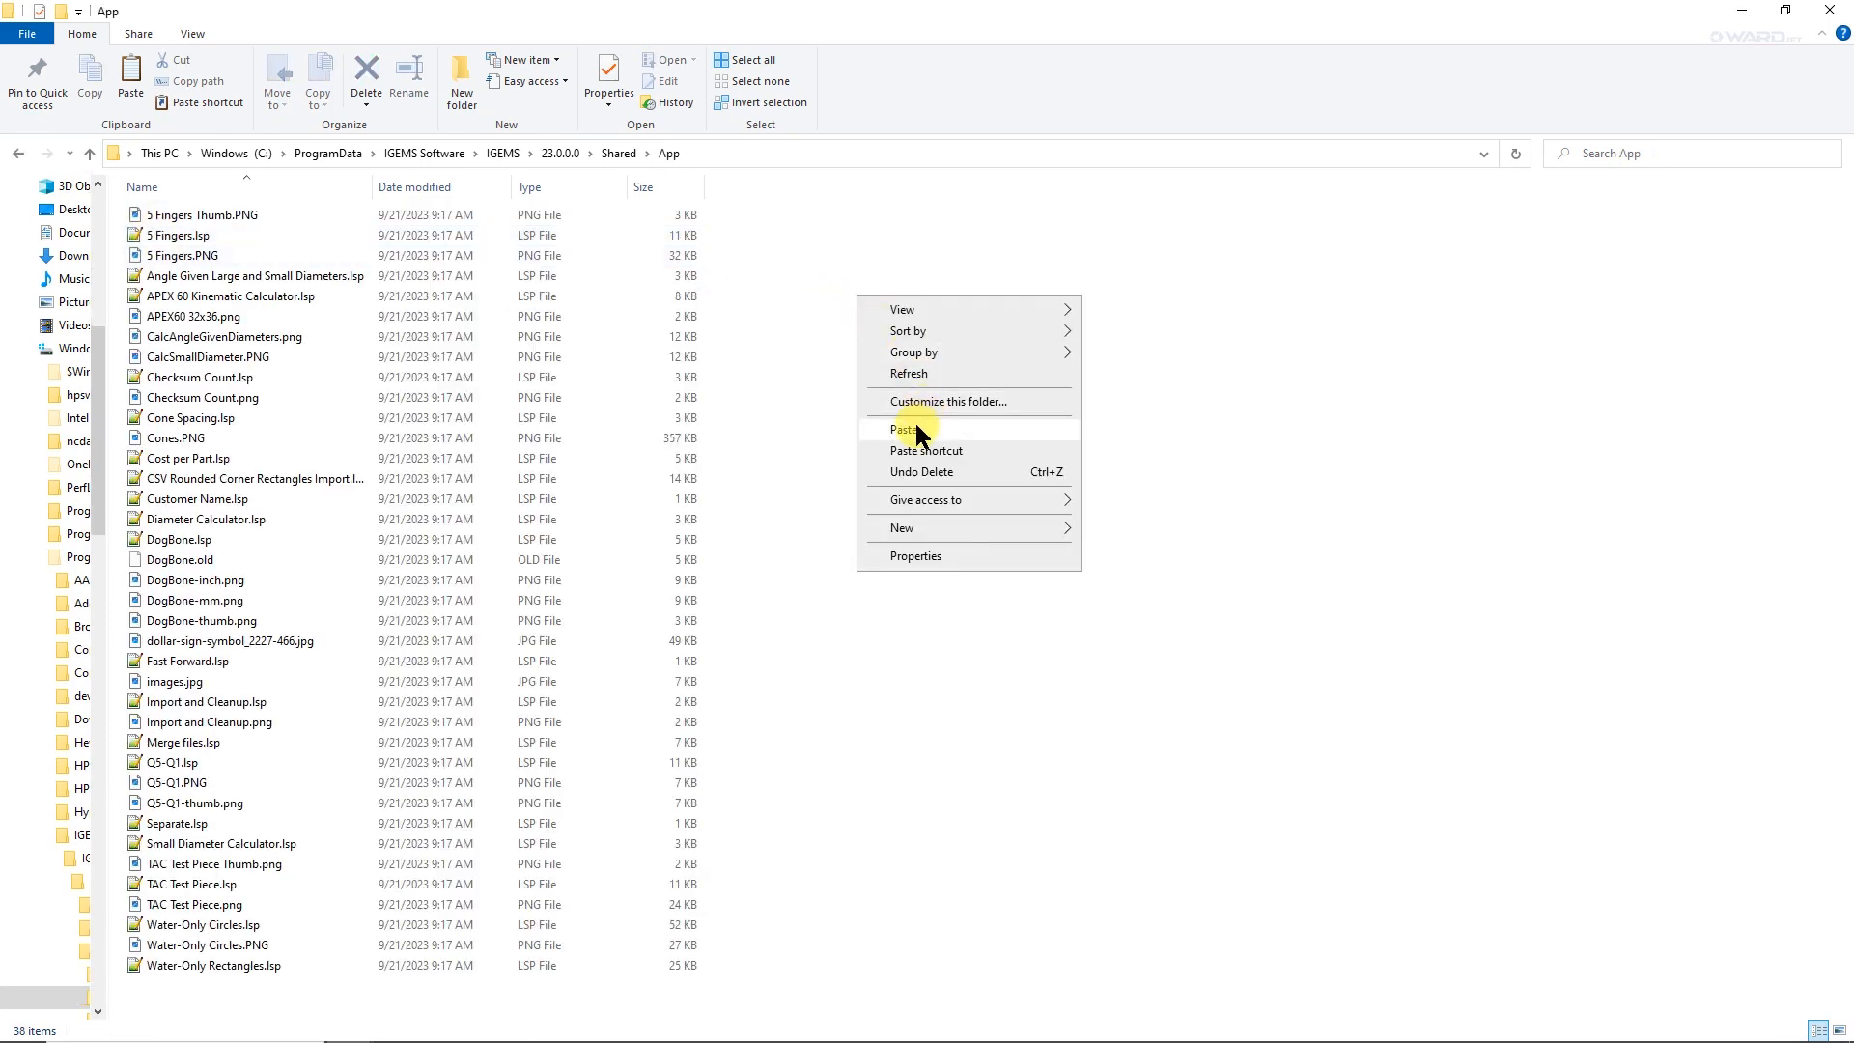
click(914, 420)
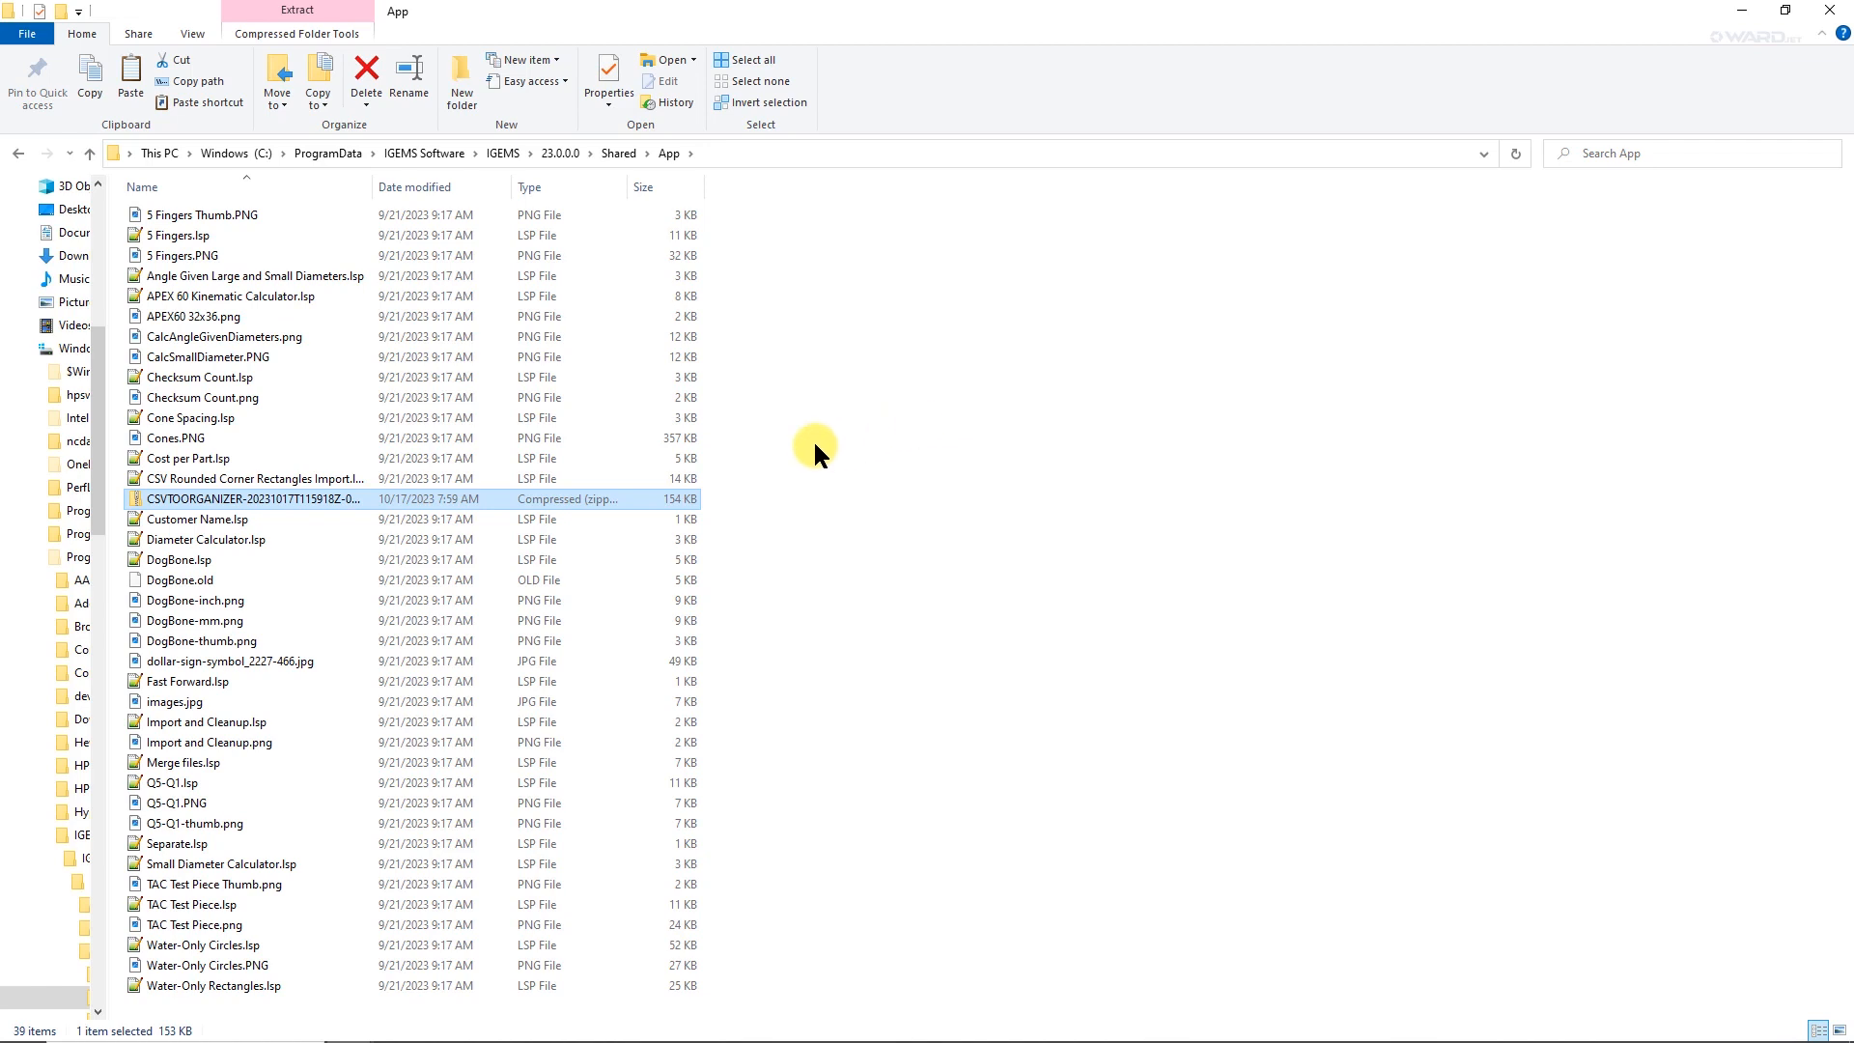
Extract the CSVTOORGANIZER zip directly into the Shared\App folder, removing the zip-named subfolder from the destination path.
right_click(235, 494)
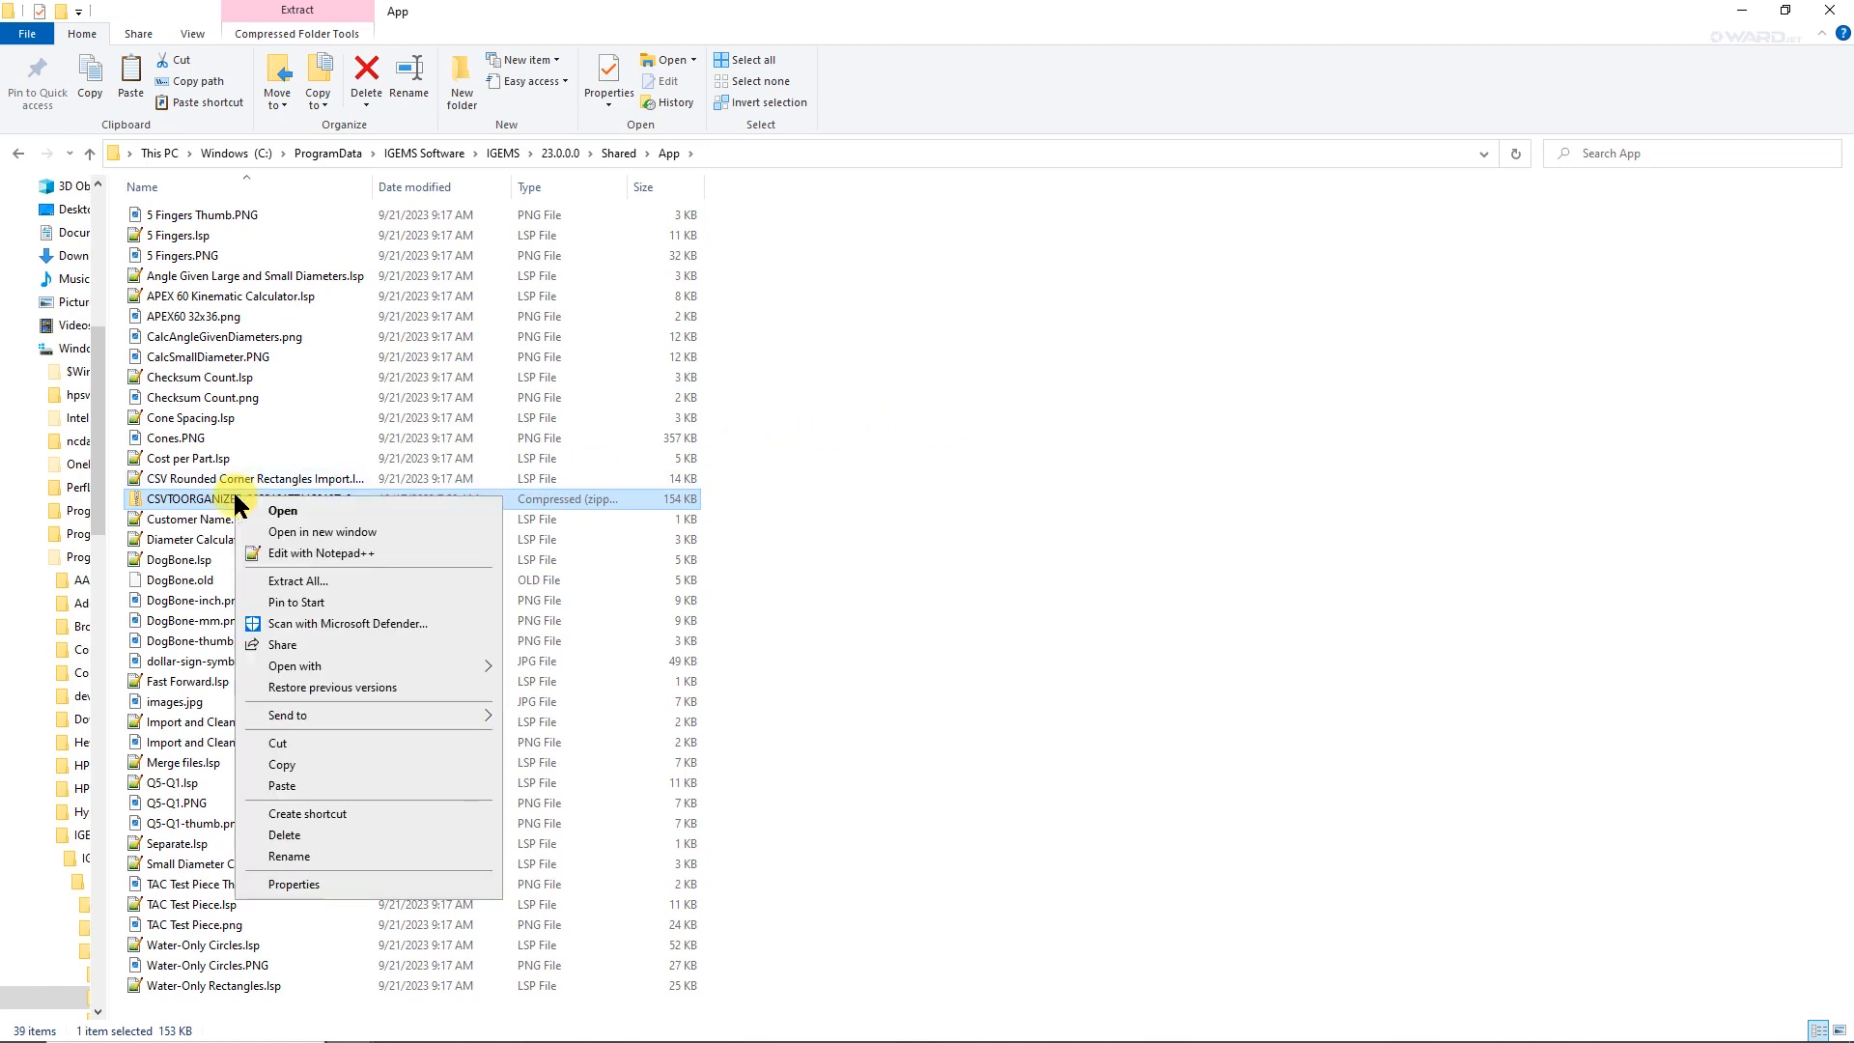
click(286, 579)
click(886, 451)
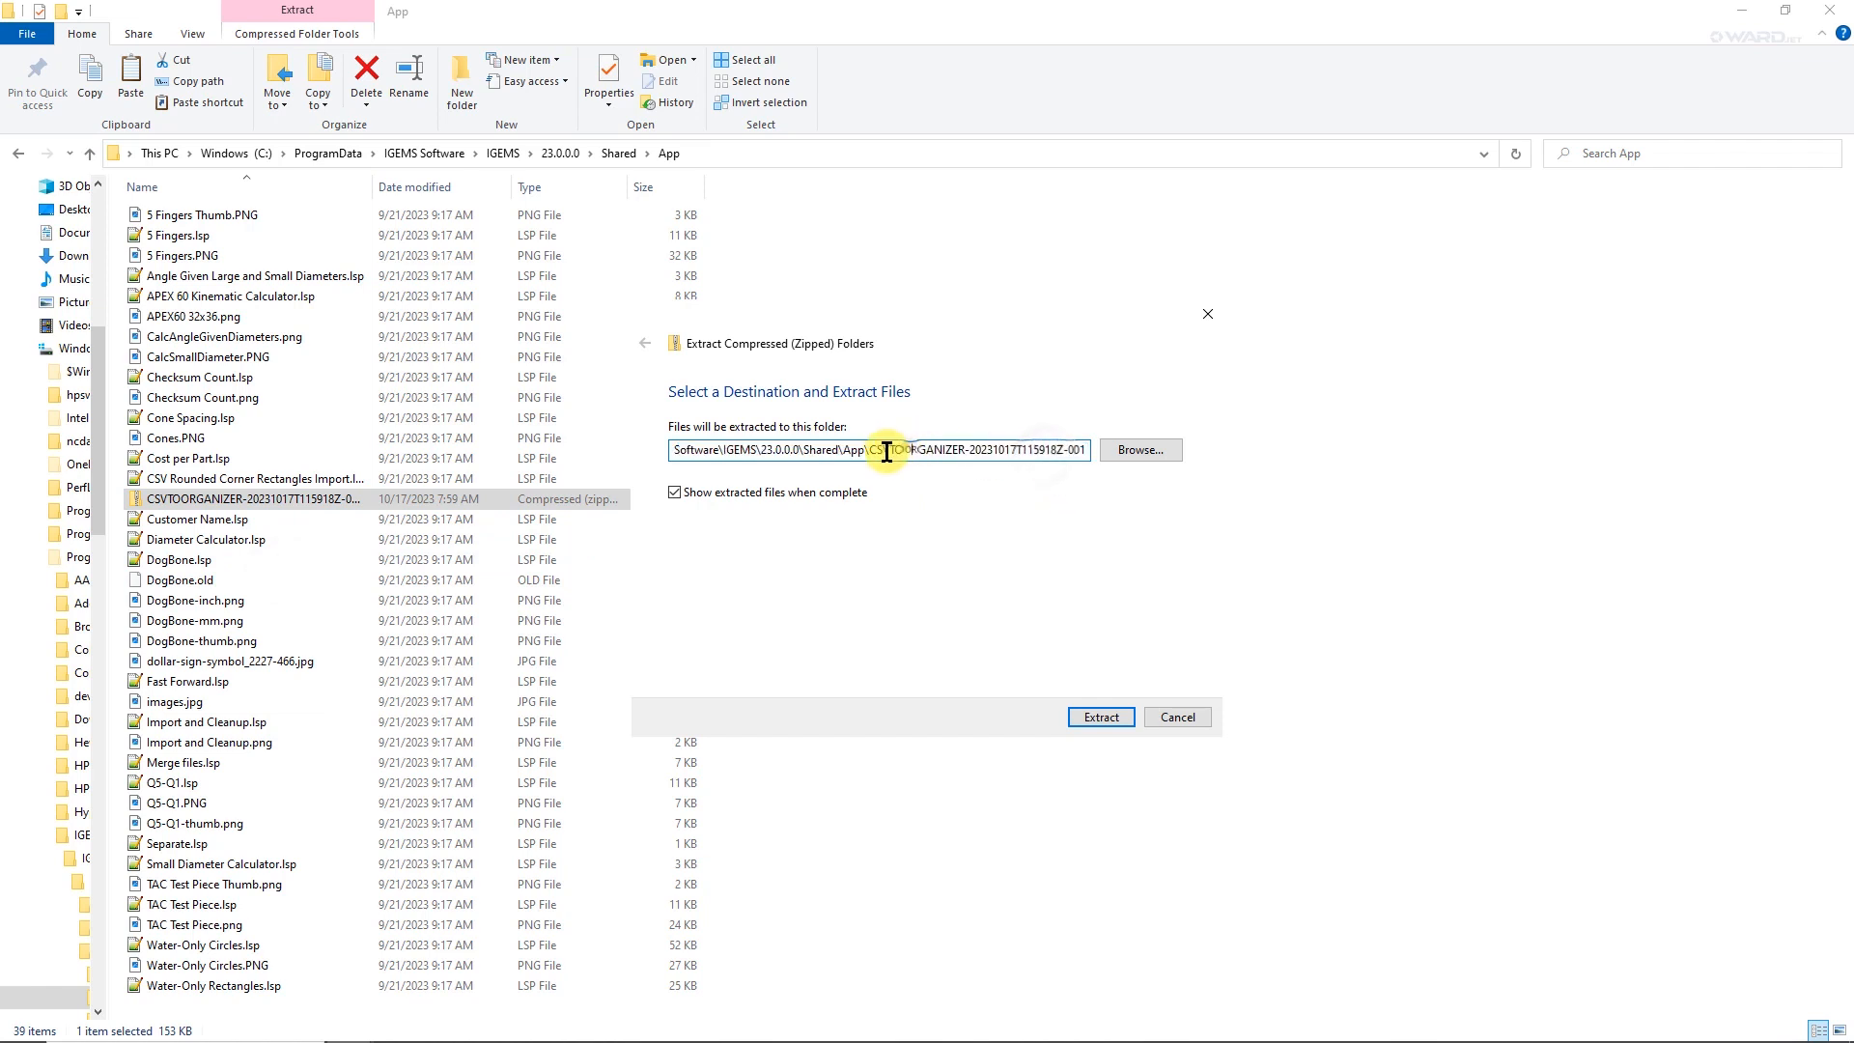
drag(872, 449, 1311, 450)
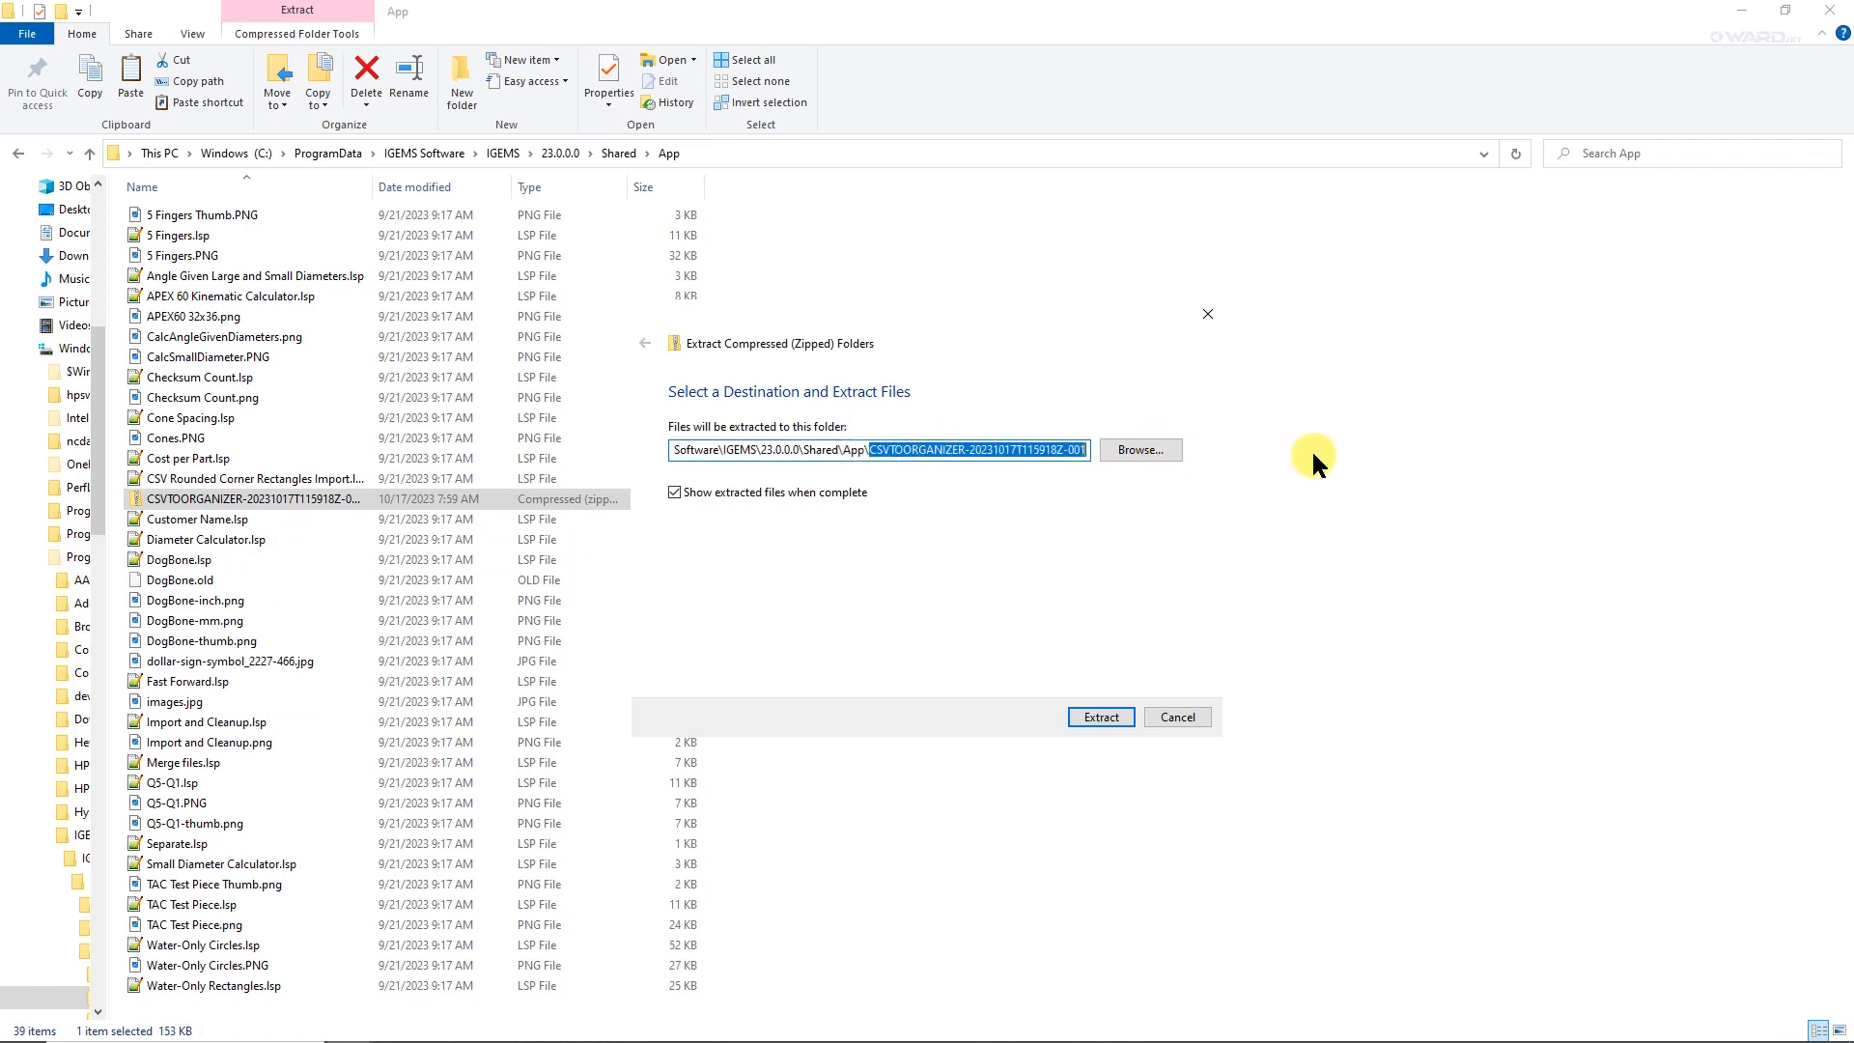
key(BackSpace)
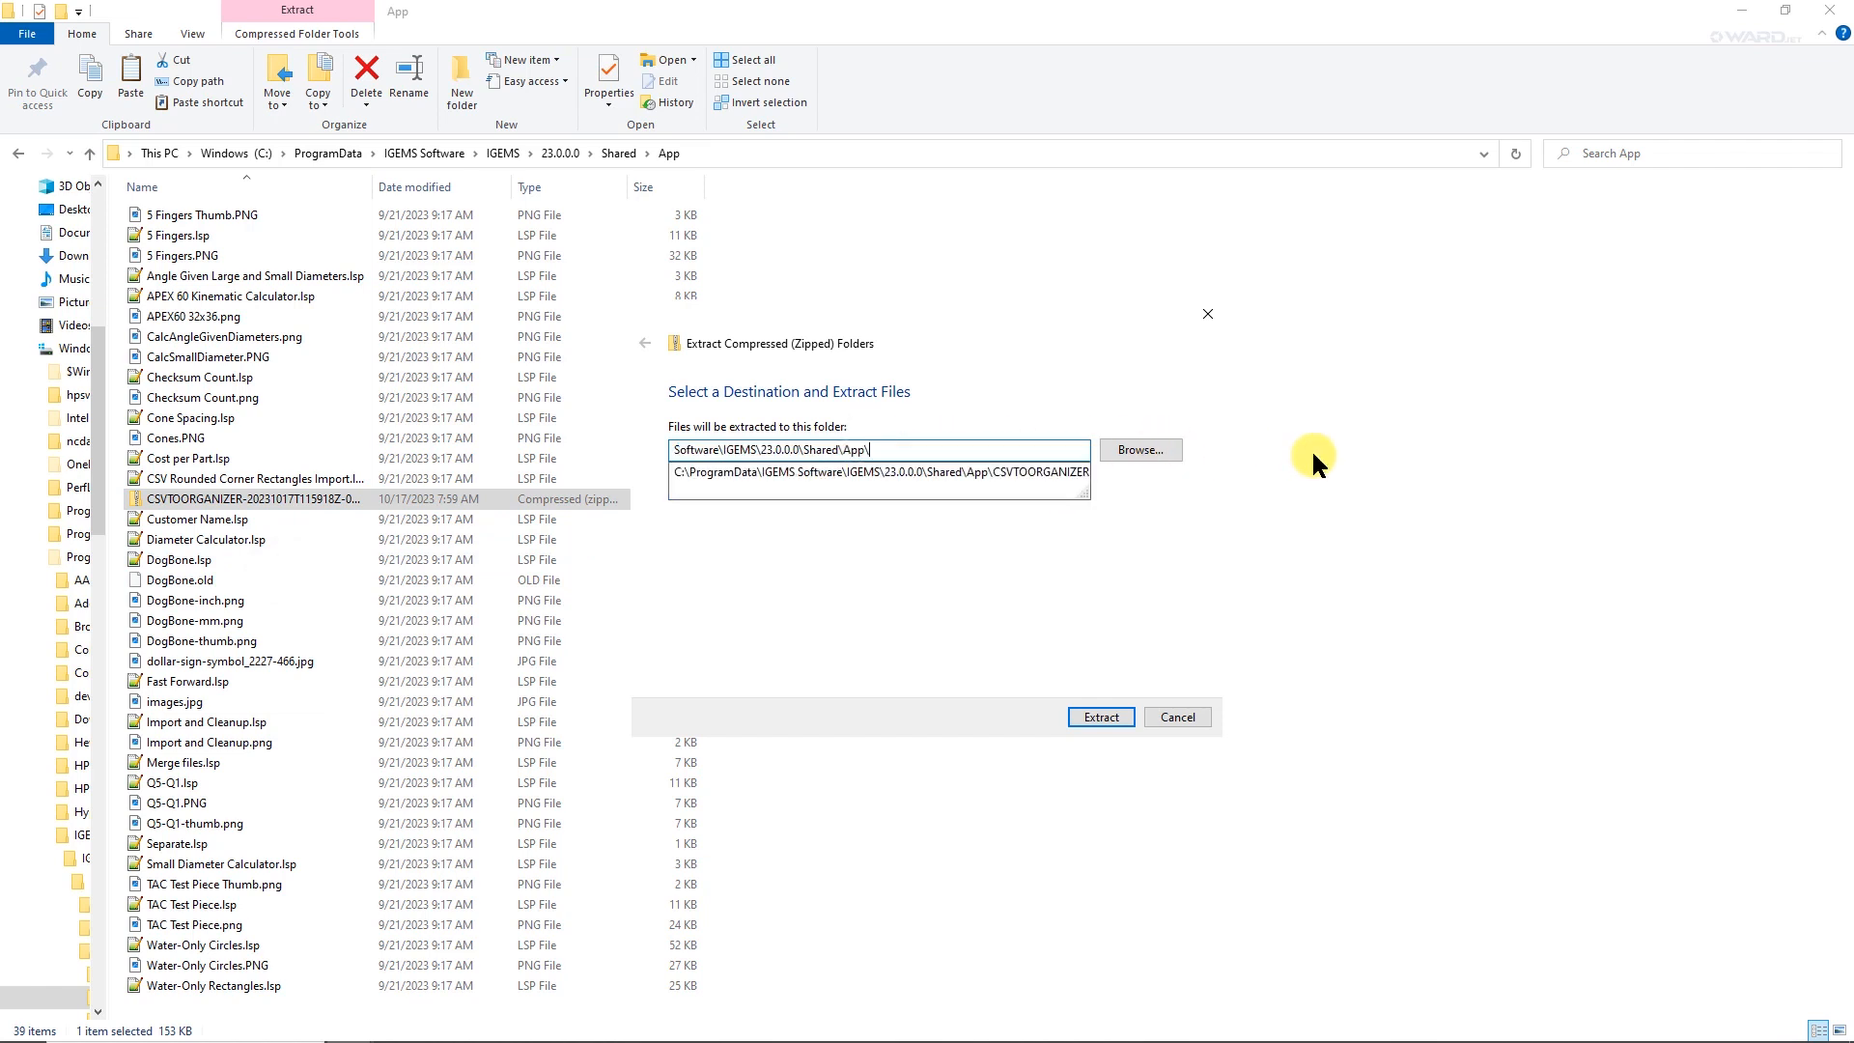
click(1111, 715)
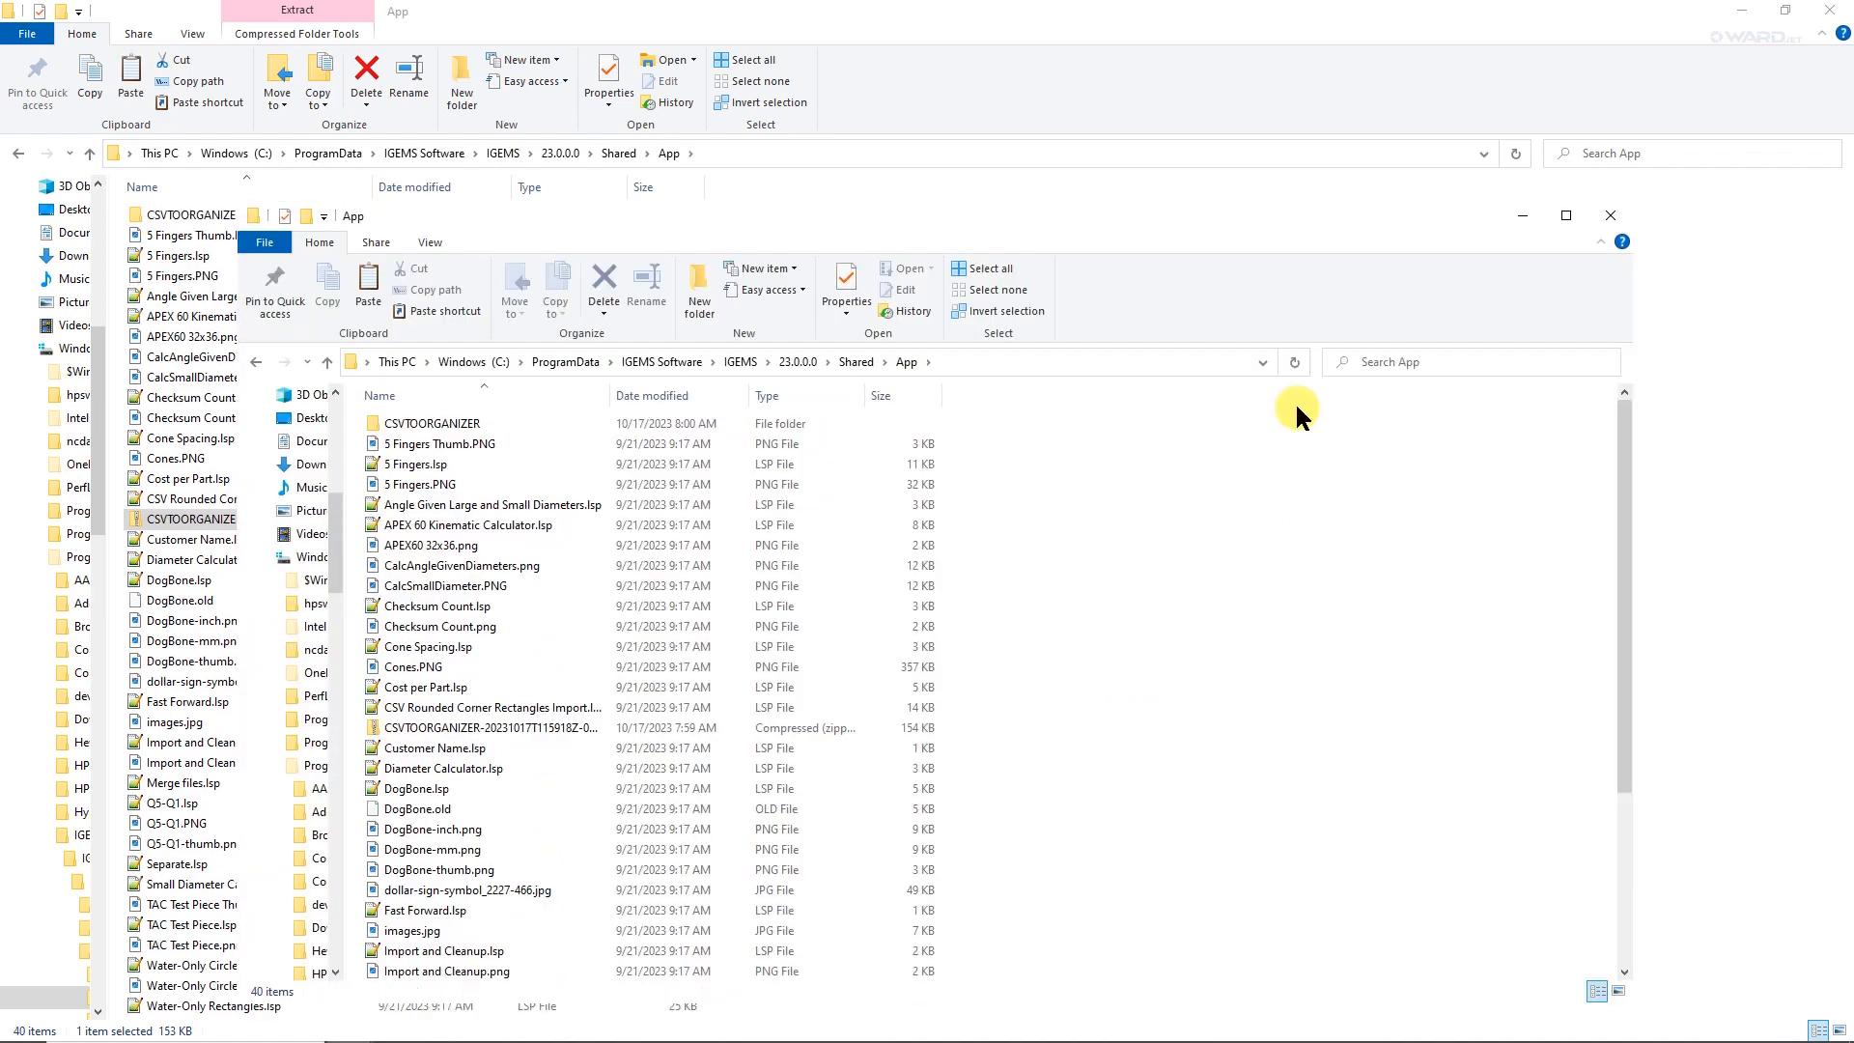
Maximize the window showing the extracted files and open the CSVTOORGANIZER folder.
click(1566, 217)
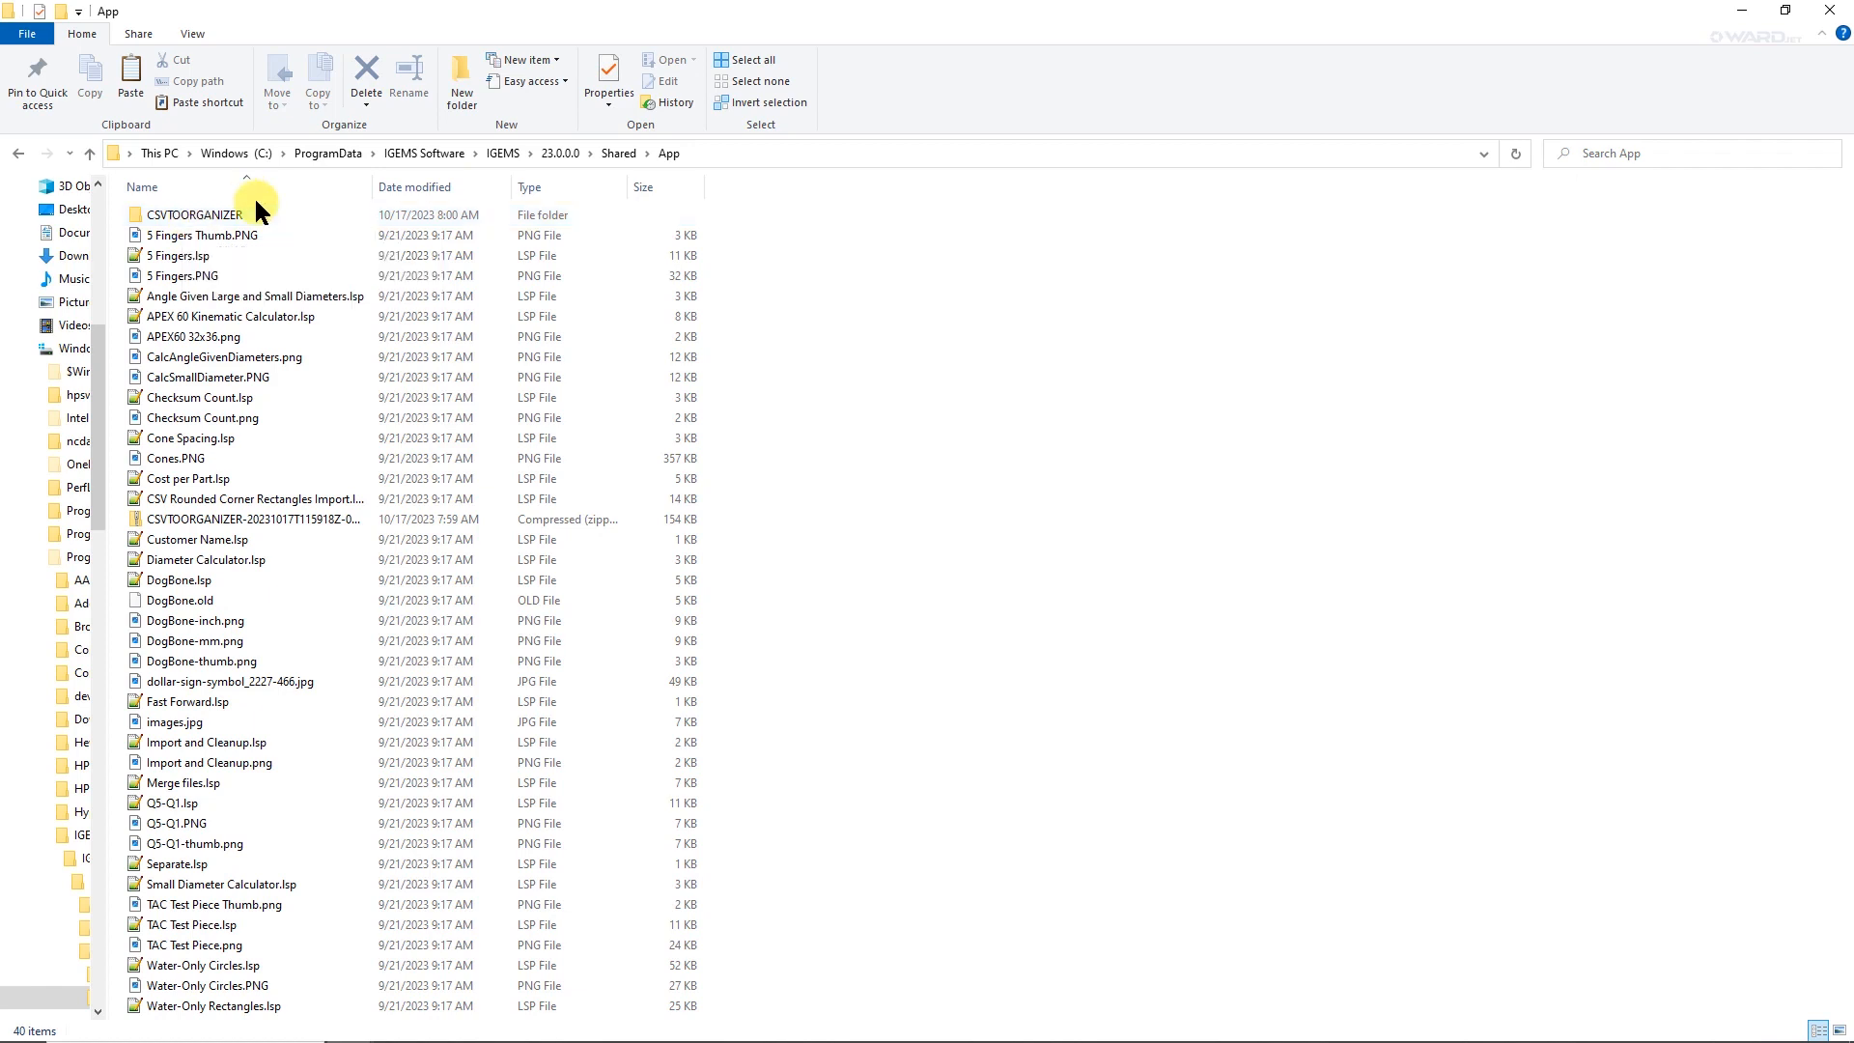
click(190, 217)
double_click(190, 214)
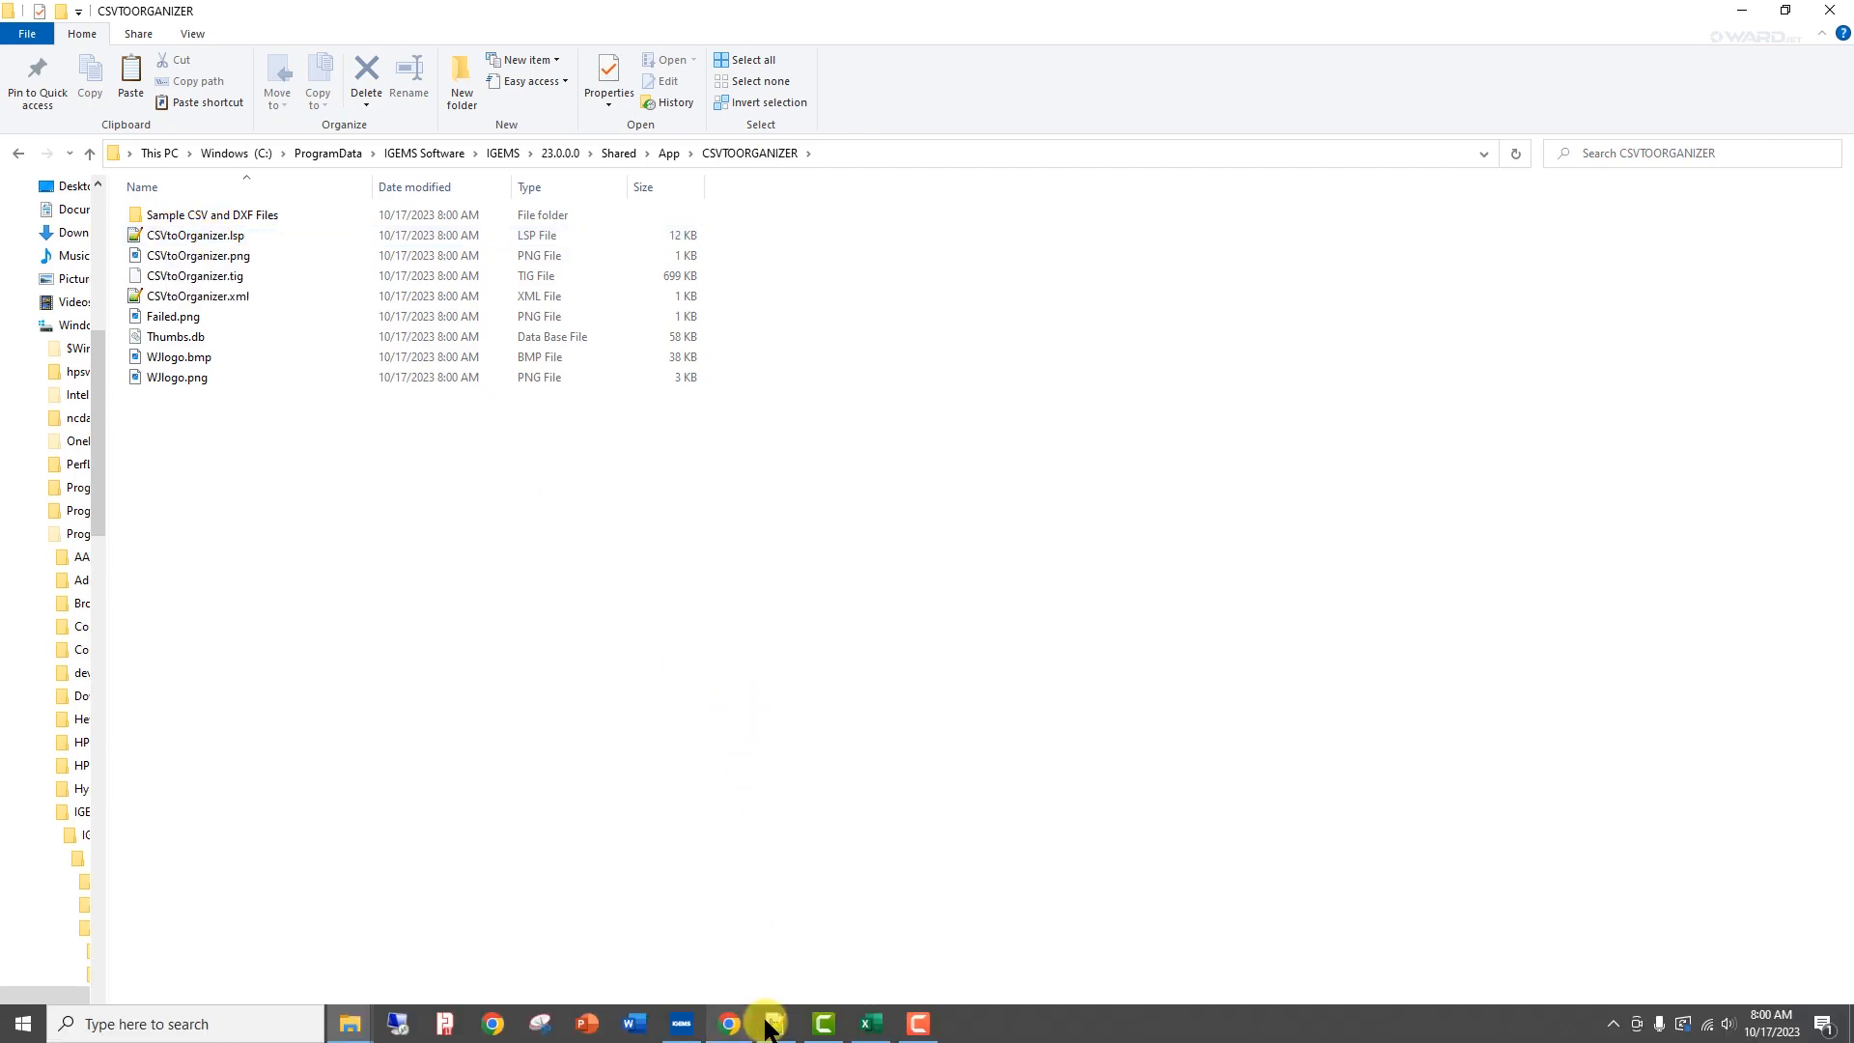
Switch to Notepad++ and read through the CSVtoOrganizer.lsp script from its header comments to the dialog and file path sections.
click(773, 1026)
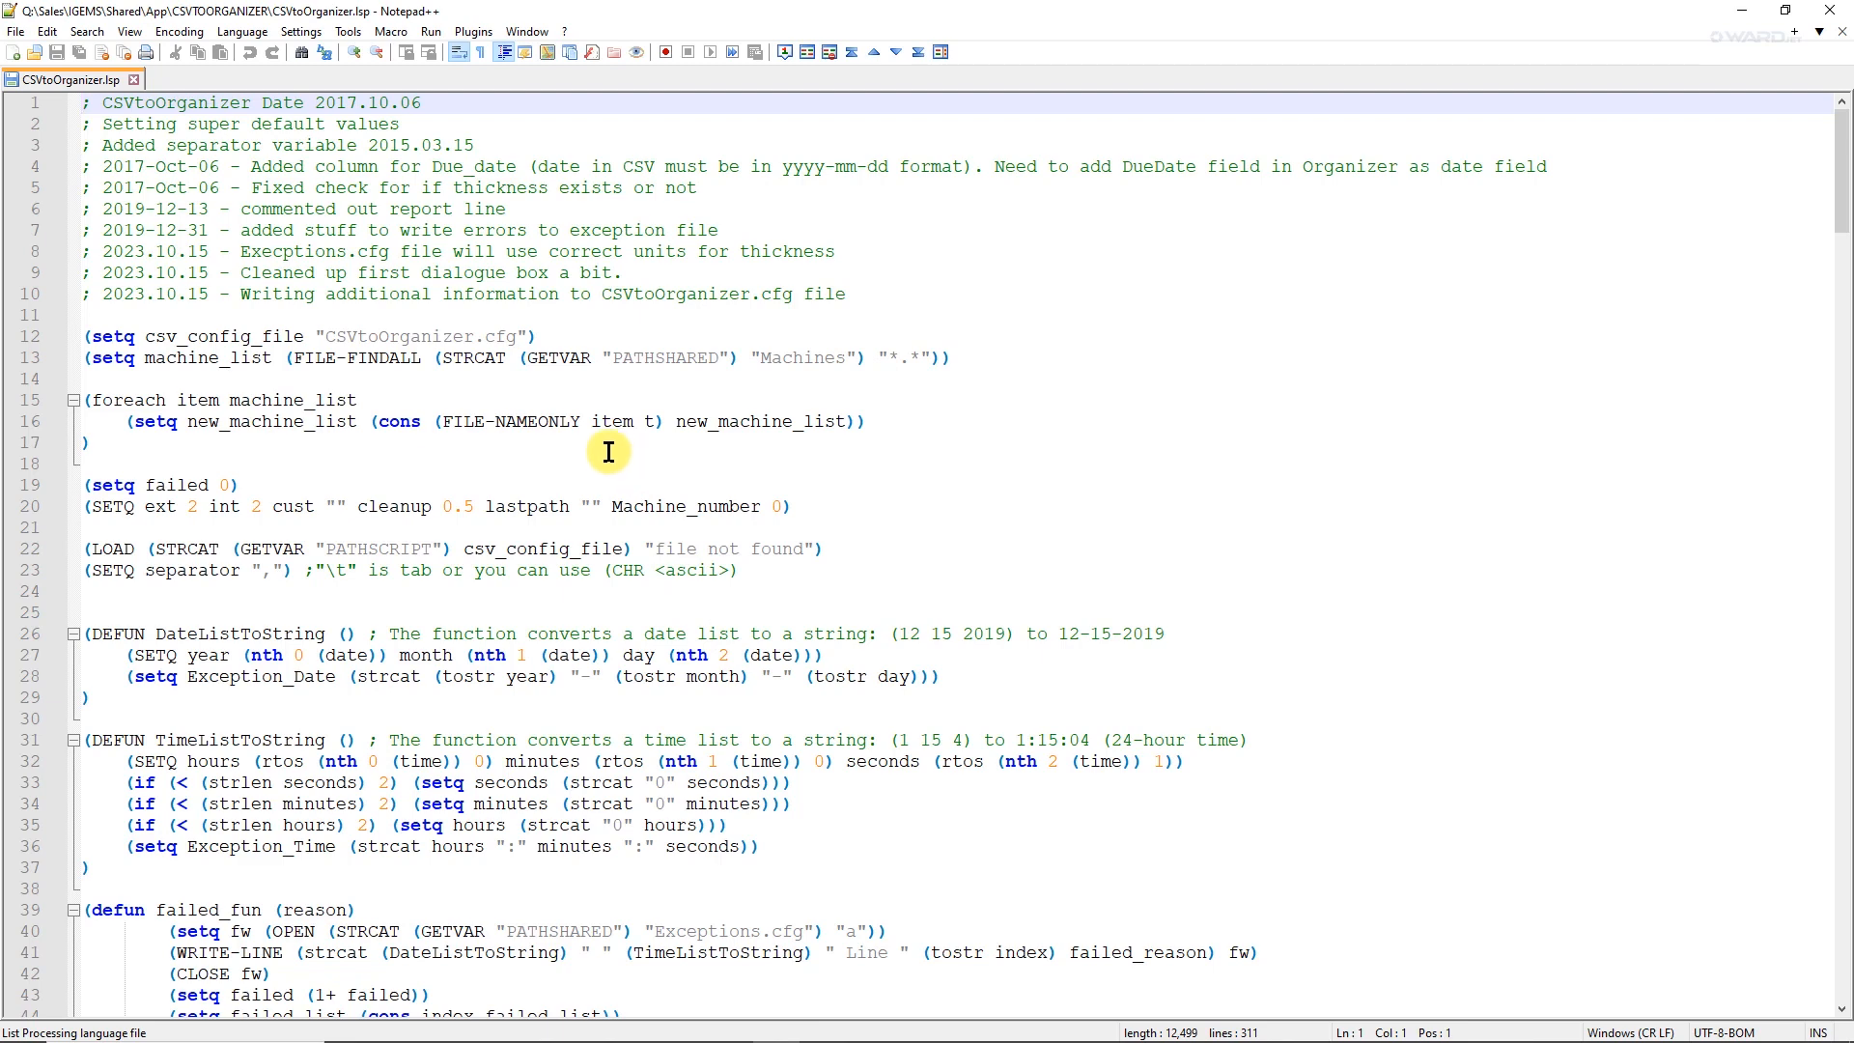
scroll(609, 452, down, 4)
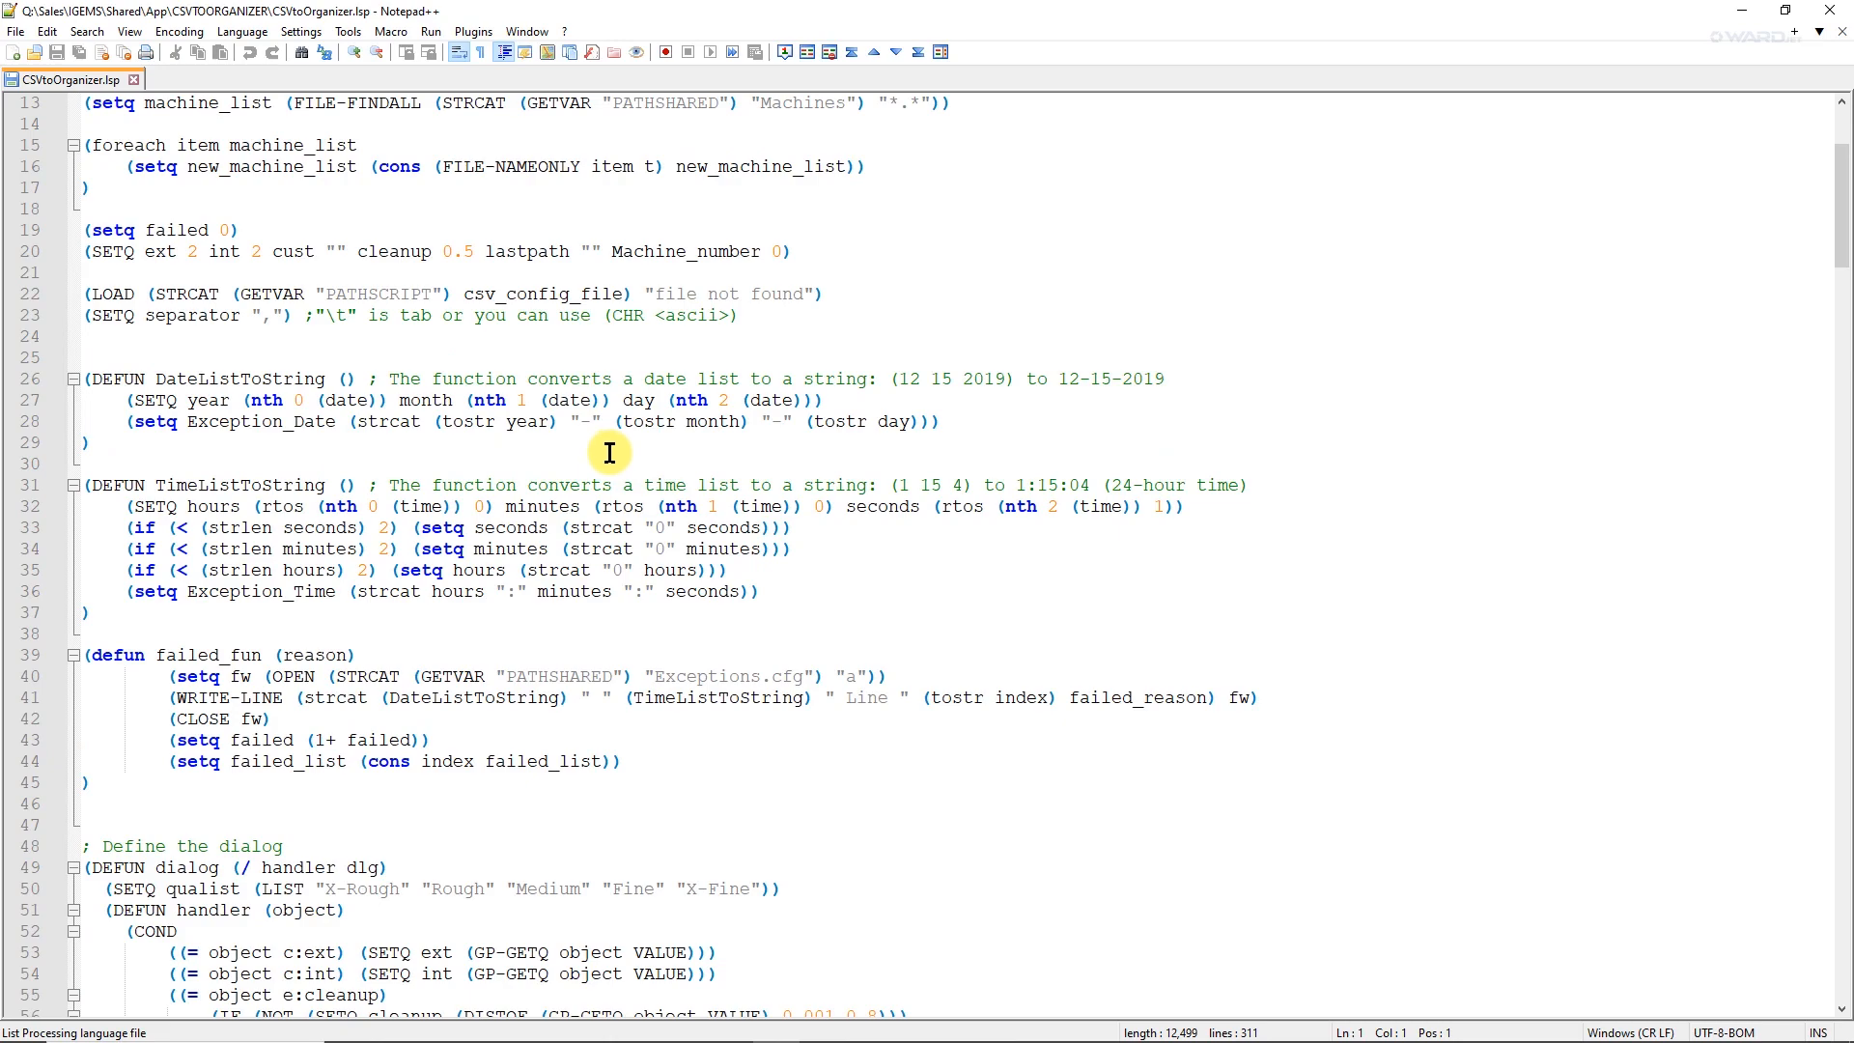
scroll(609, 452, down, 3)
scroll(661, 425, down, 6)
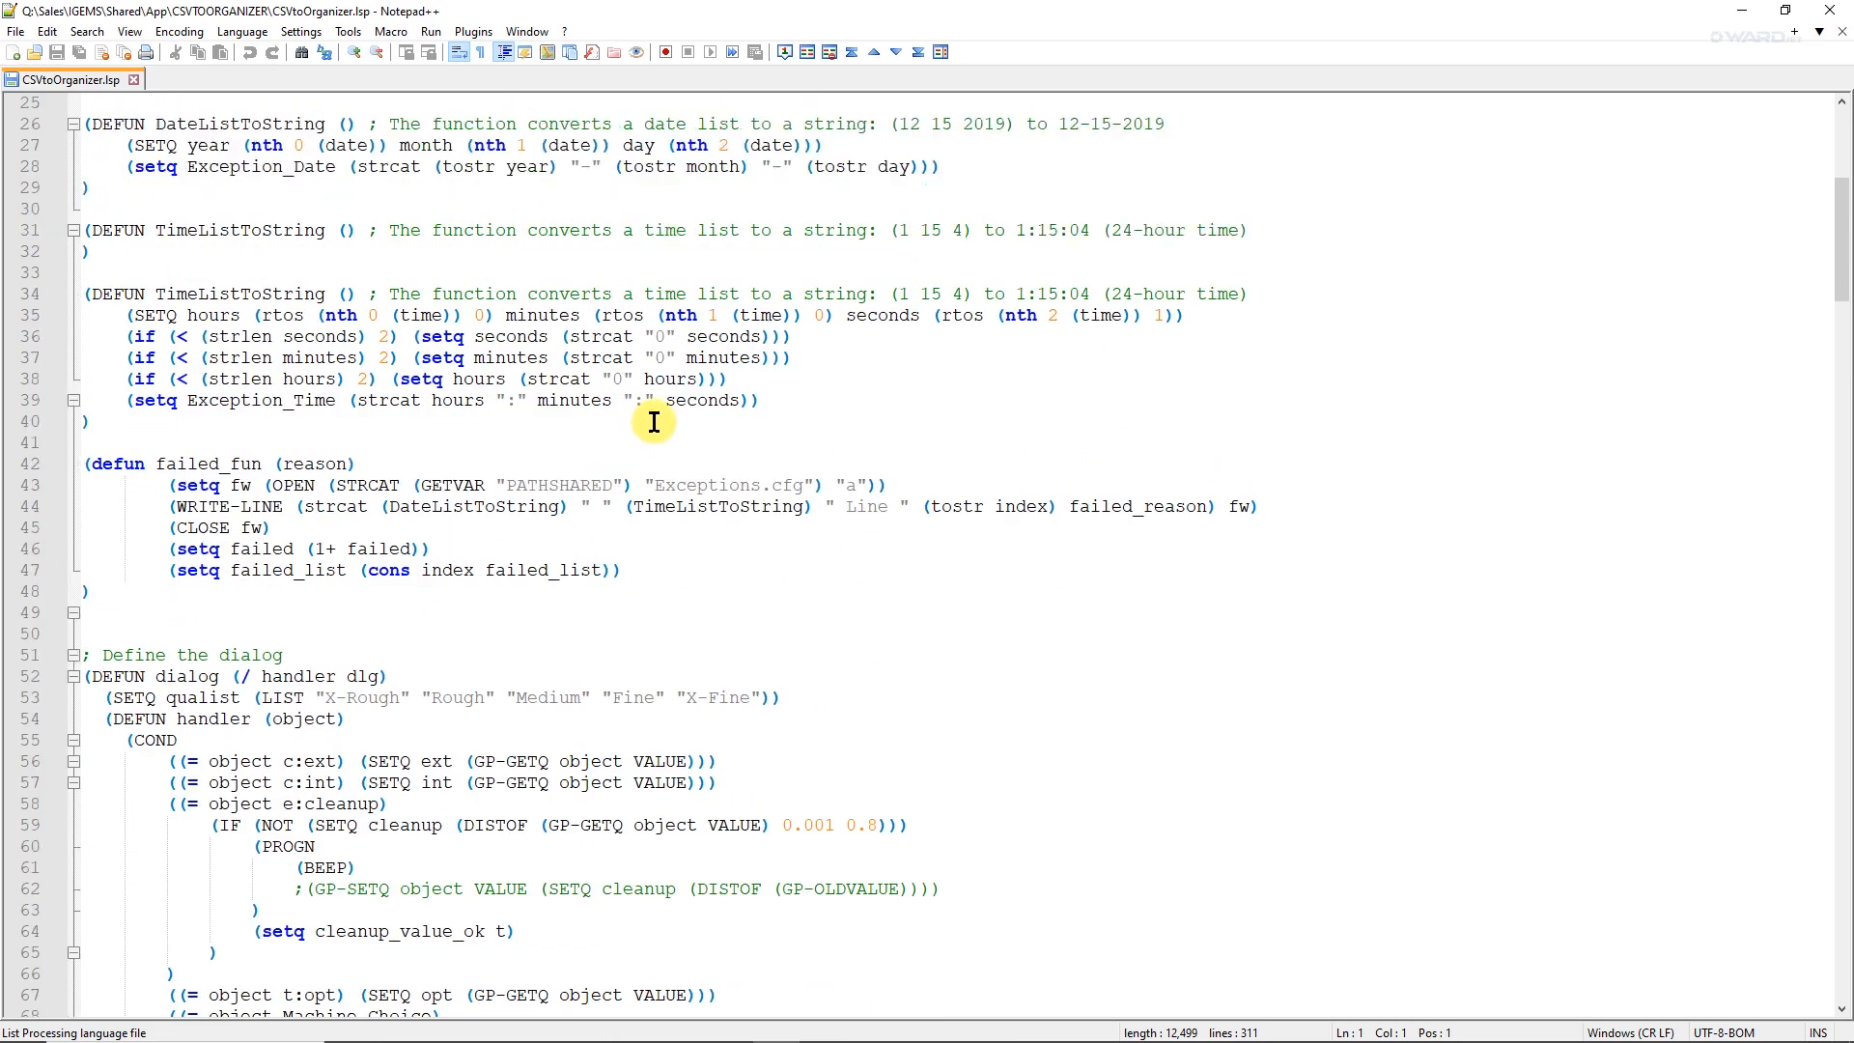
scroll(662, 425, up, 10)
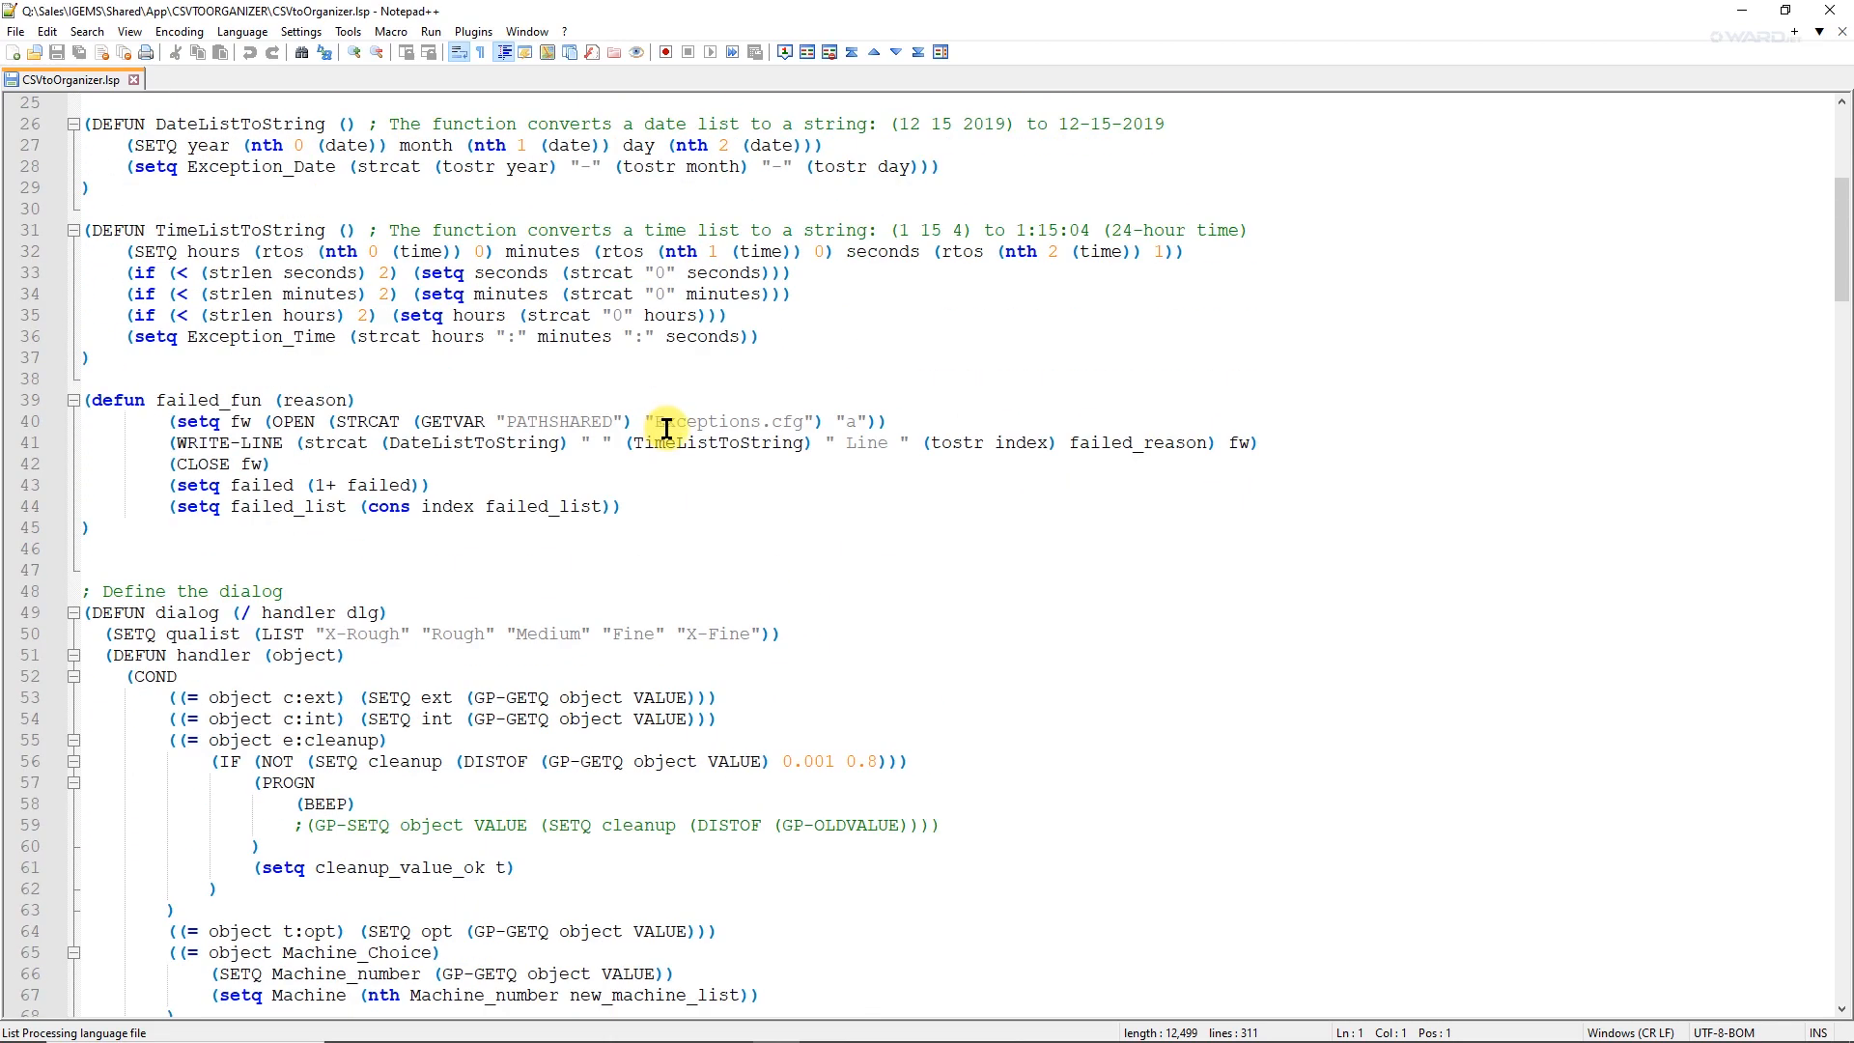
scroll(667, 428, down, 13)
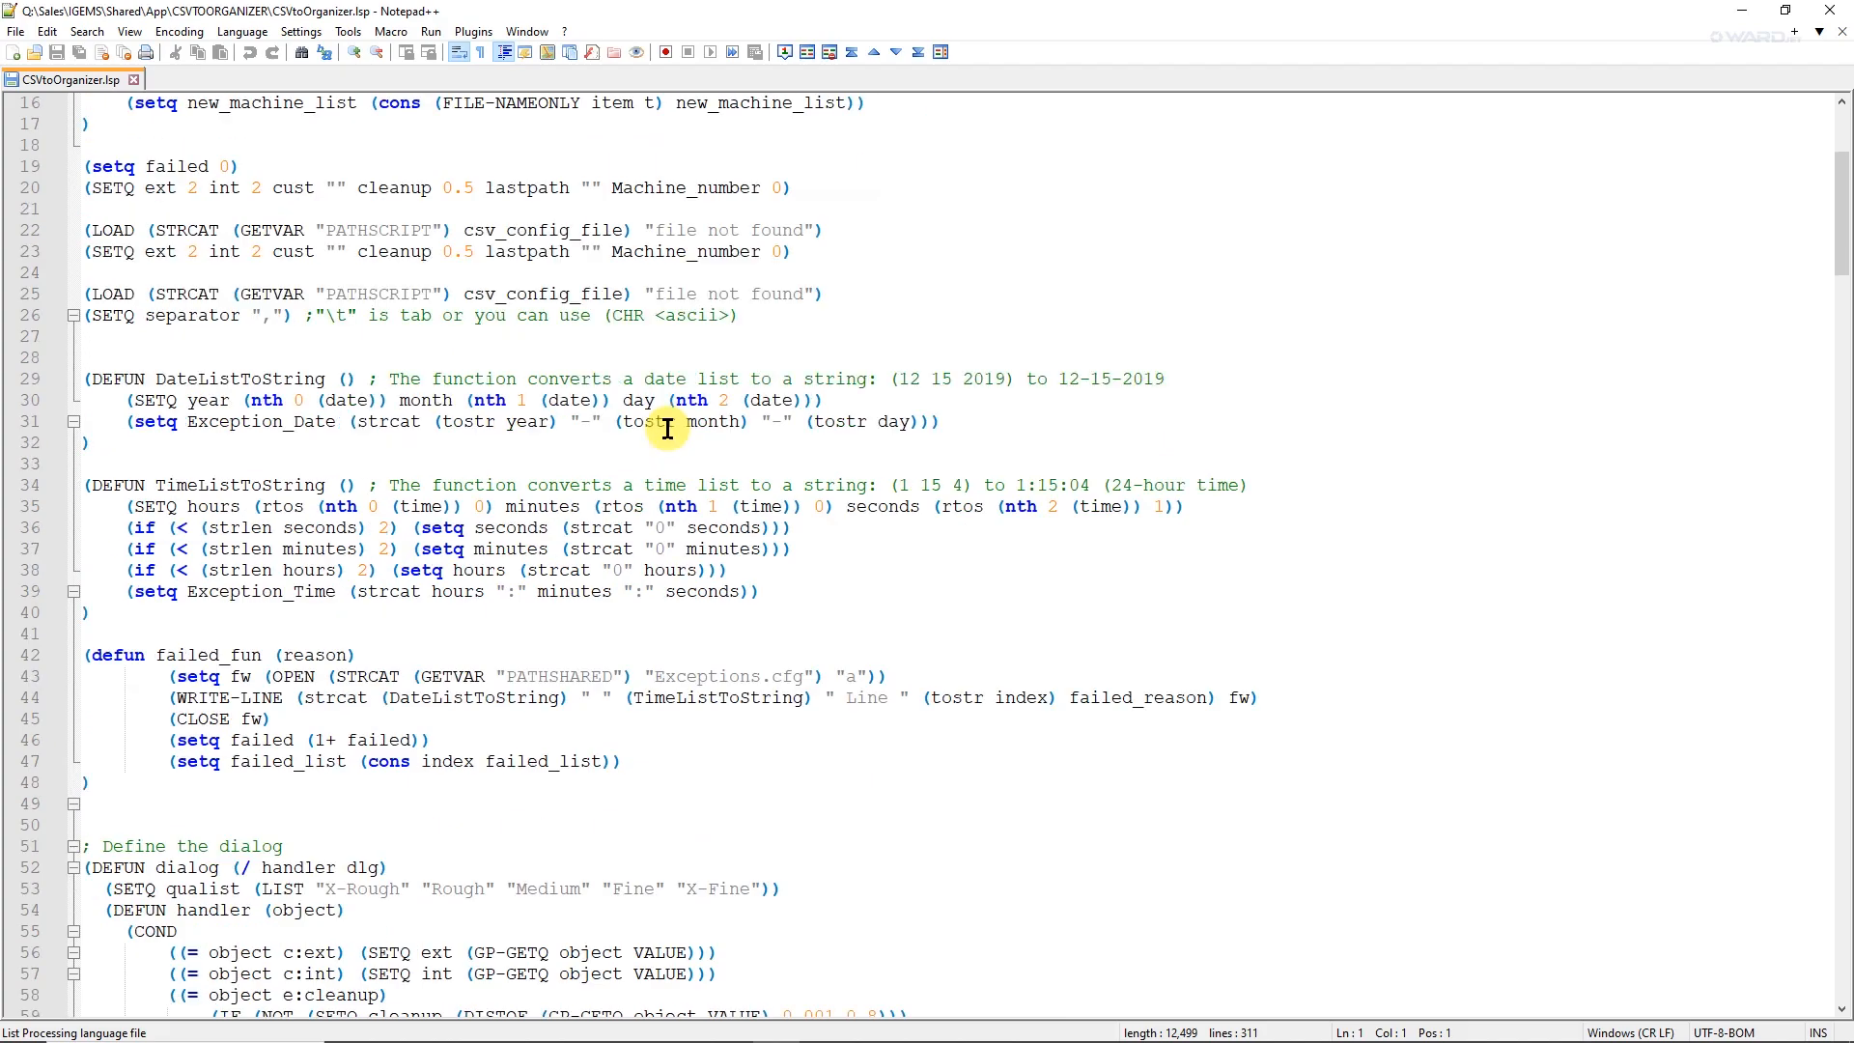
scroll(668, 428, down, 6)
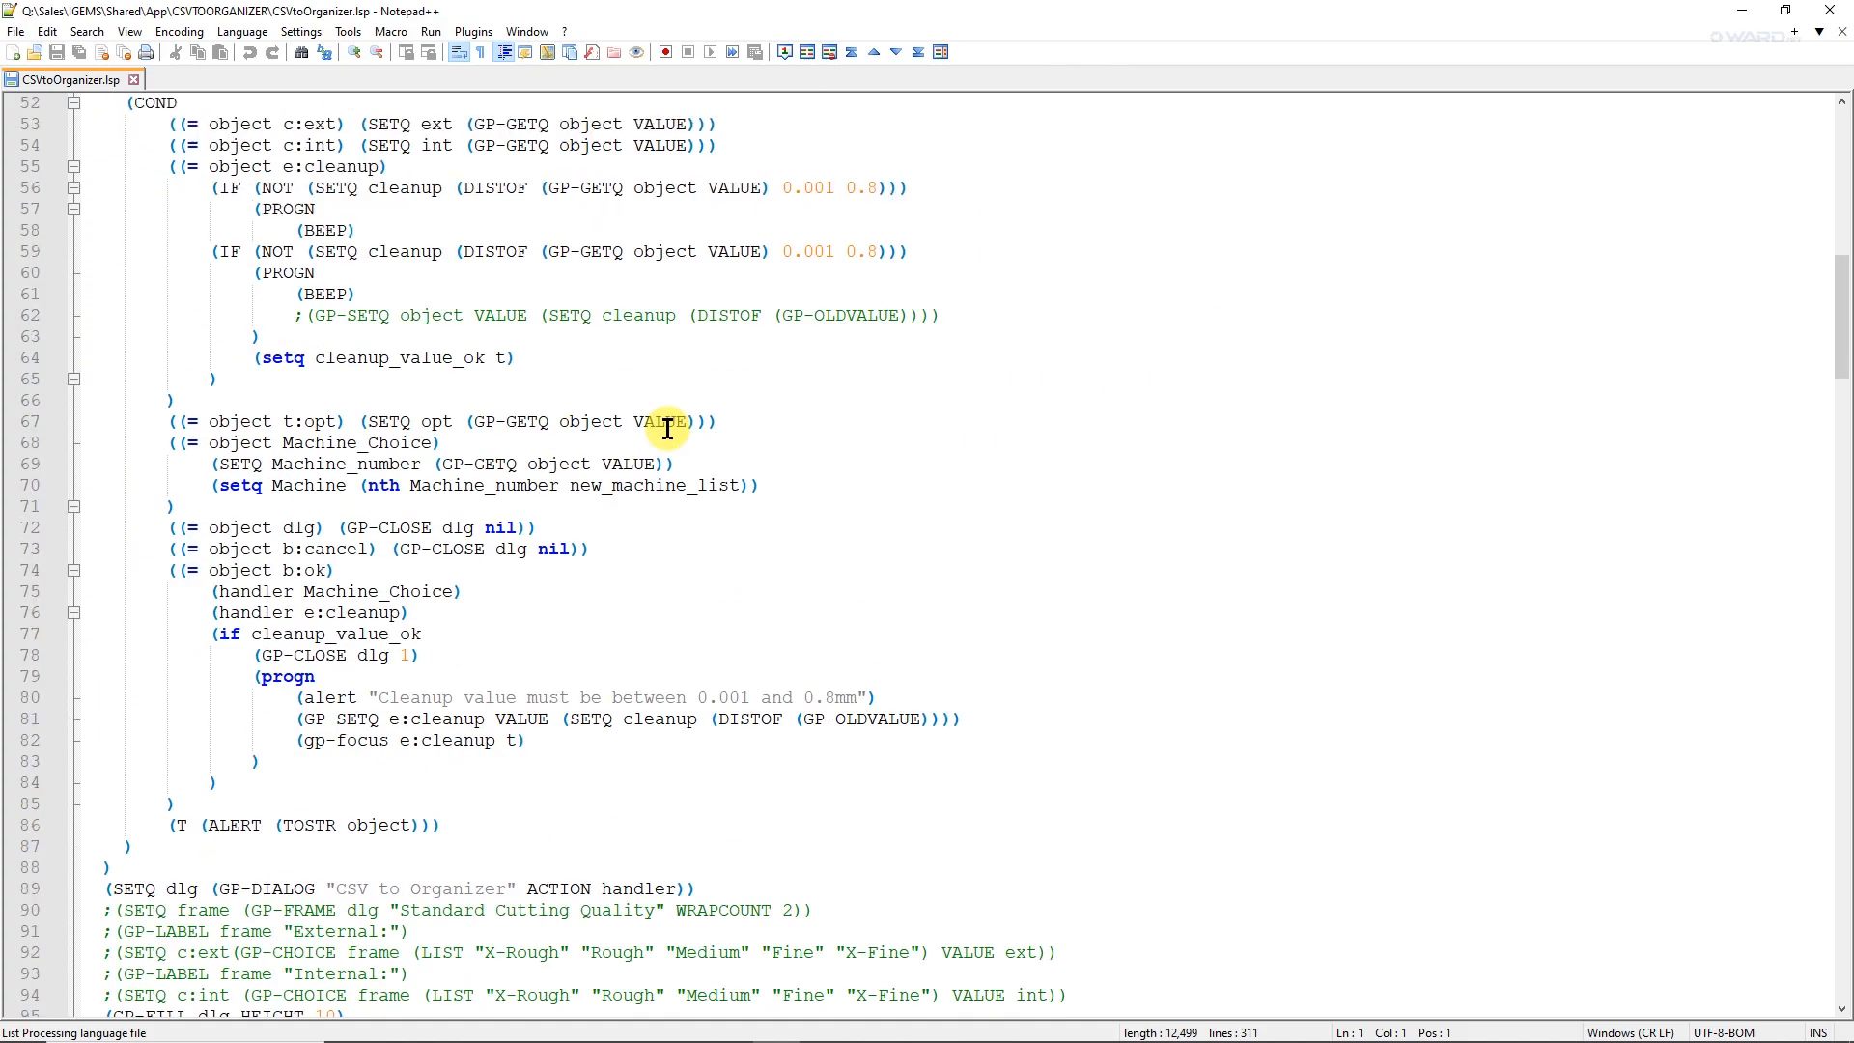
scroll(667, 428, down, 4)
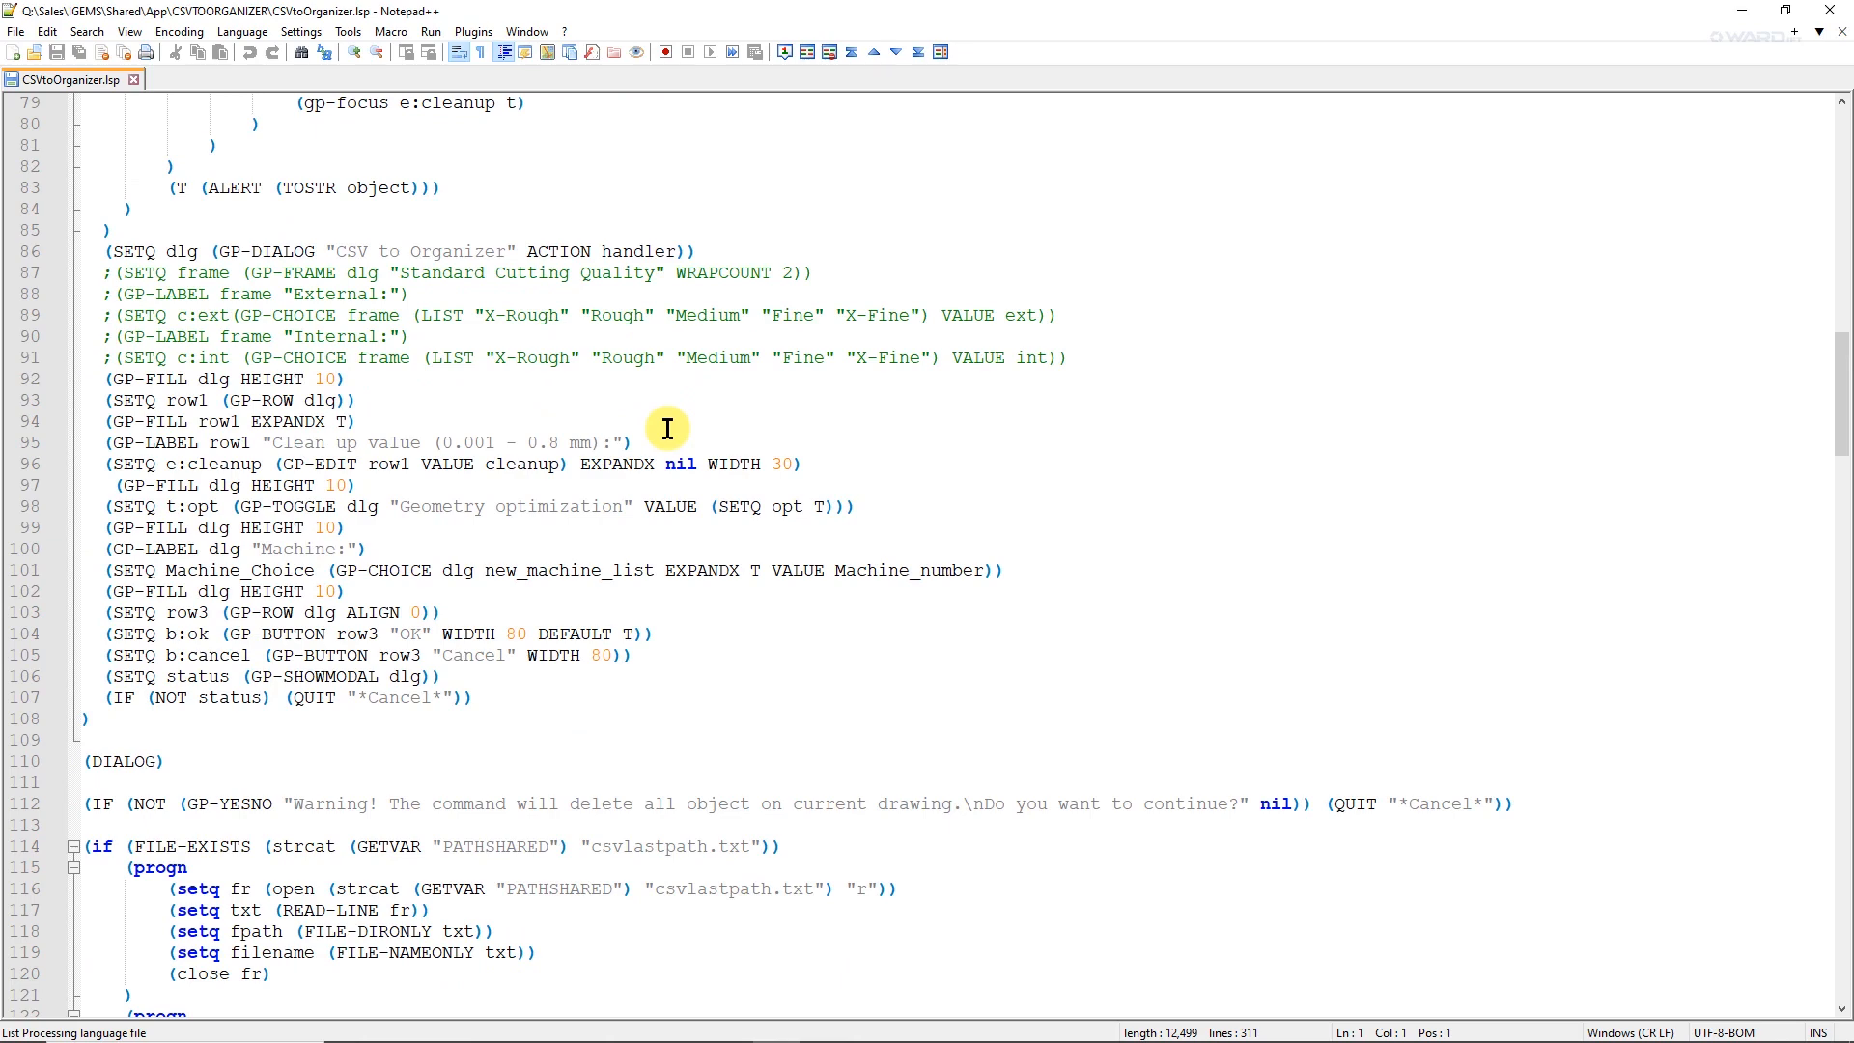
scroll(668, 430, down, 2)
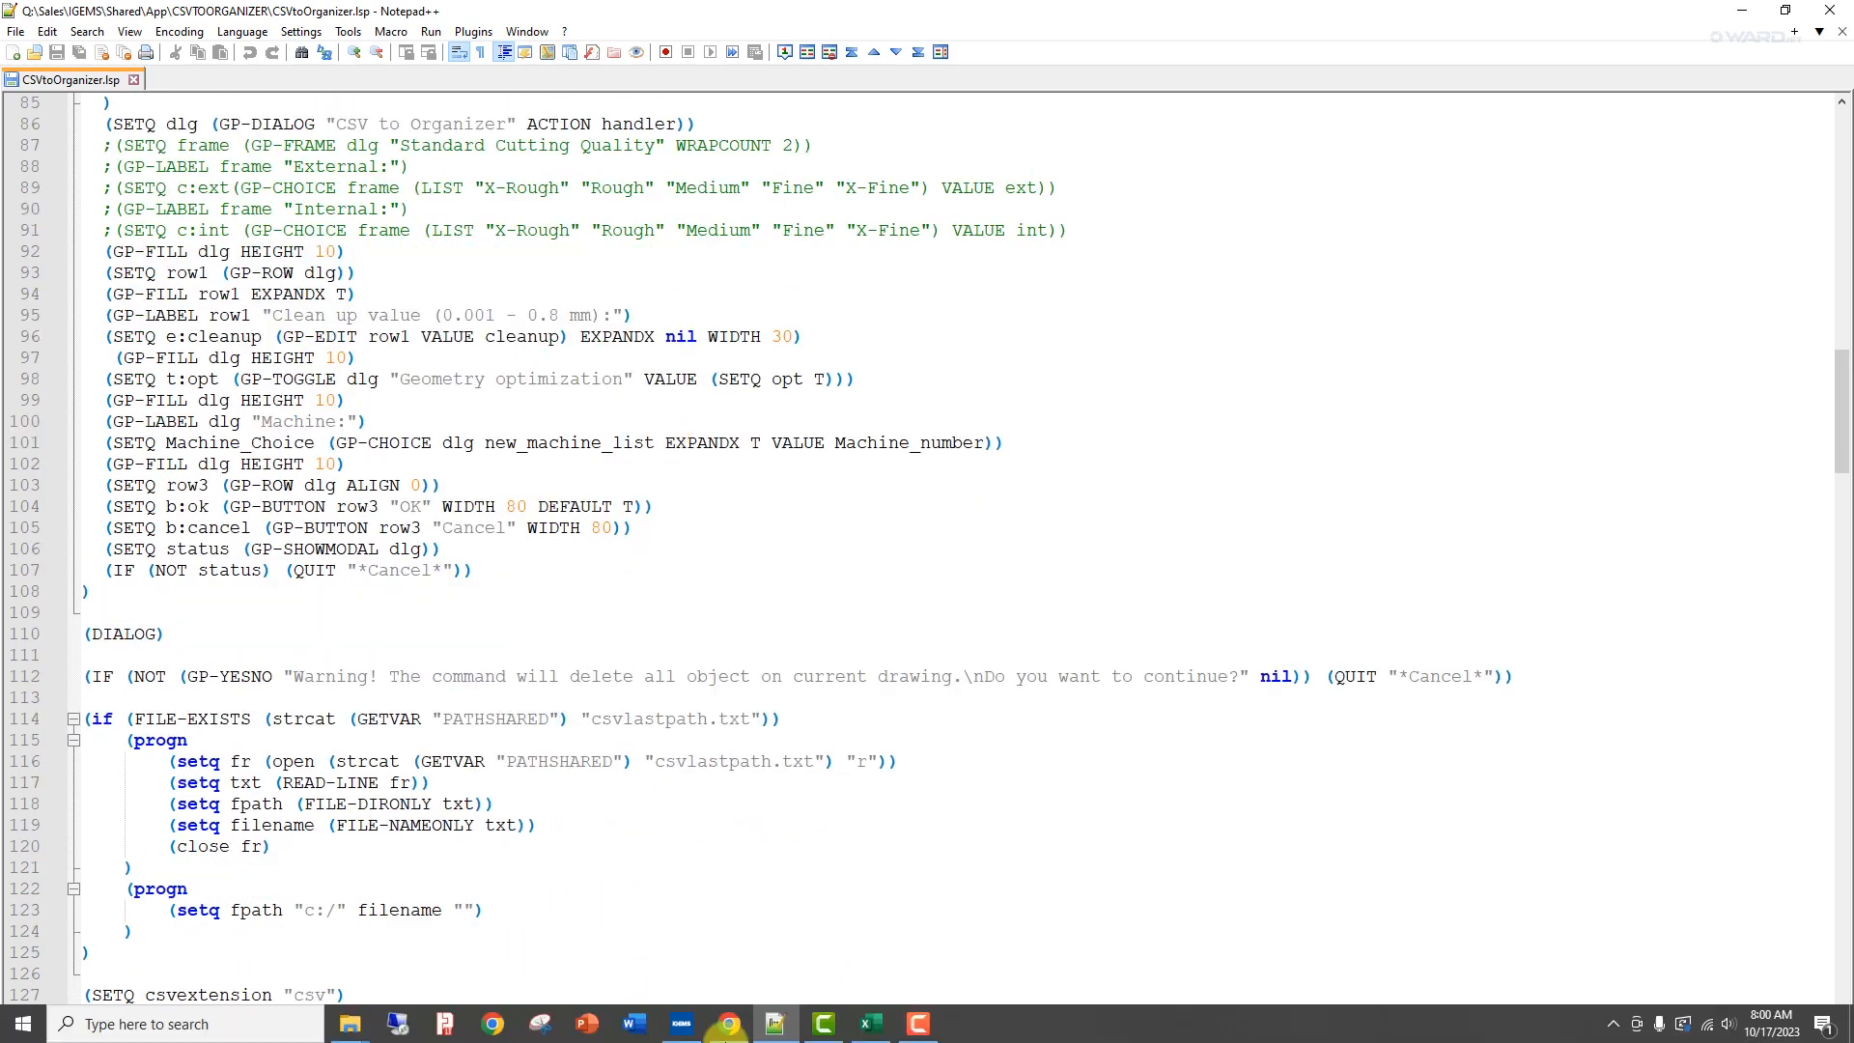
Switch back to the CSVTOORGANIZER folder and open A2363.csv from its Sample CSV and DXF Files subfolder.
click(727, 1026)
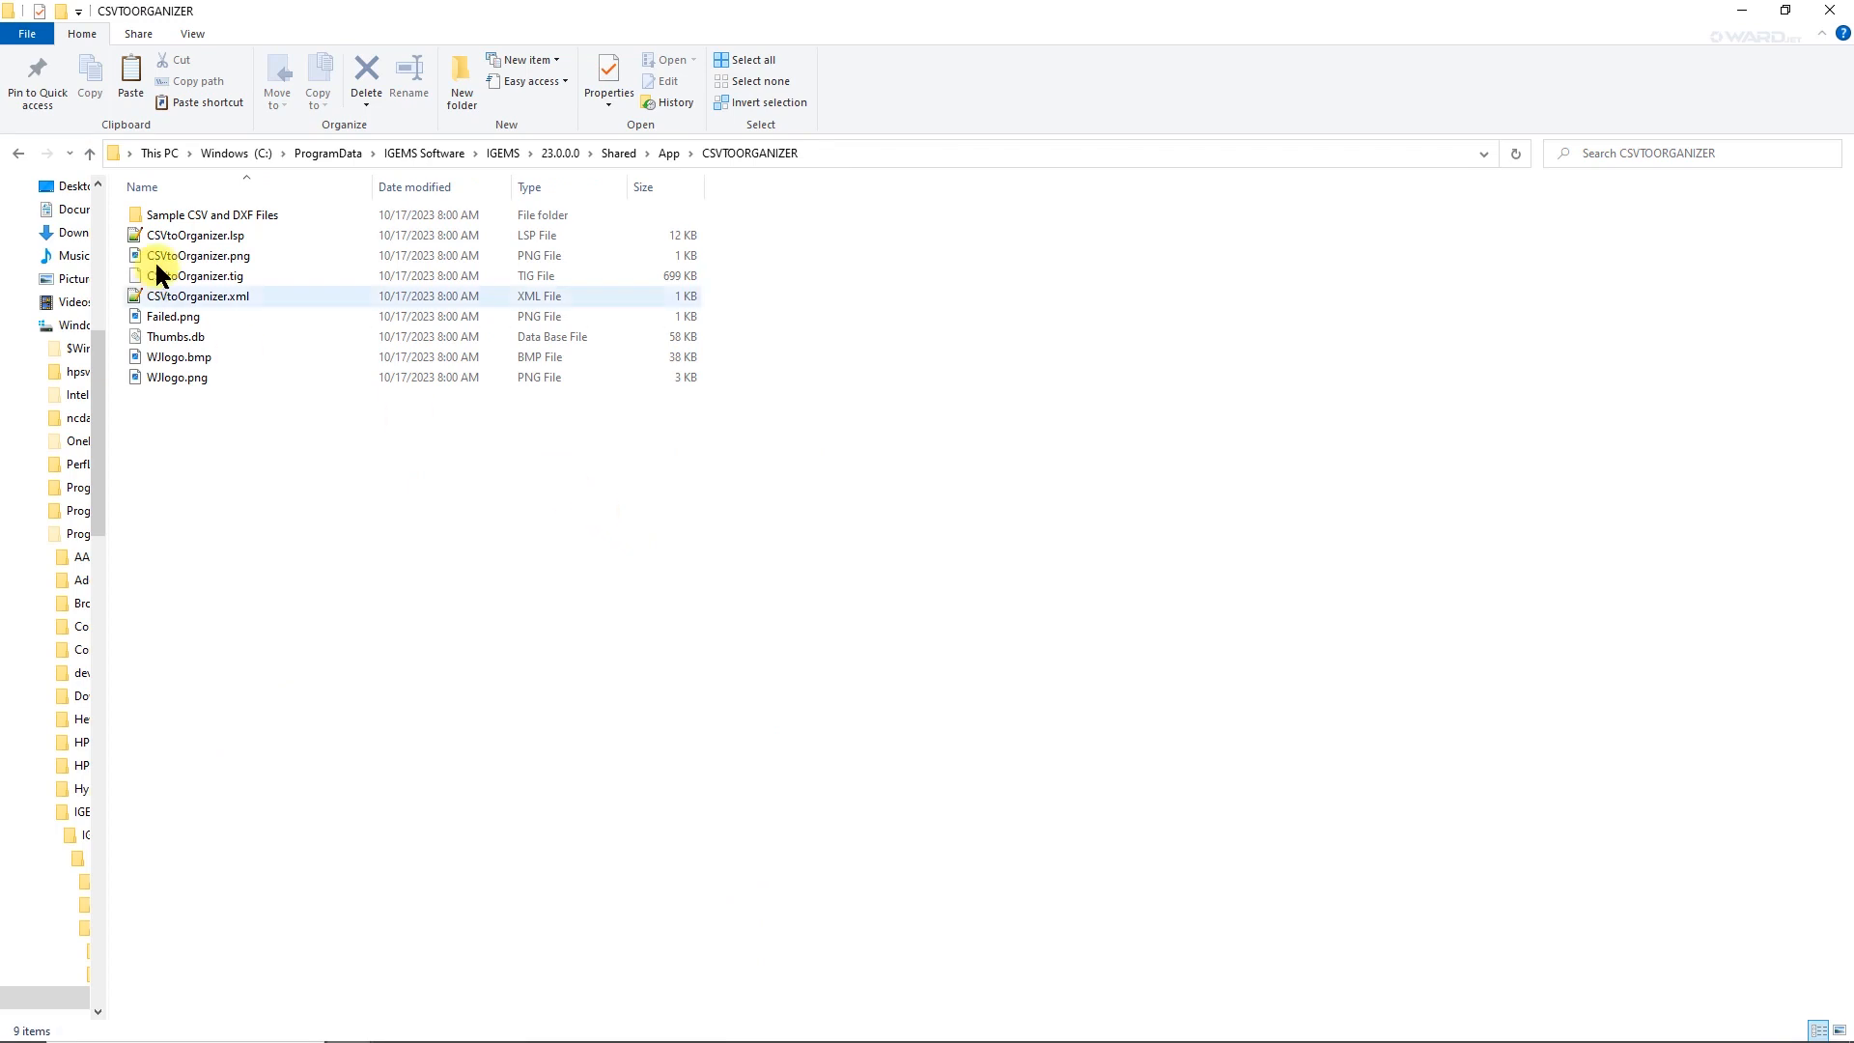
double_click(194, 214)
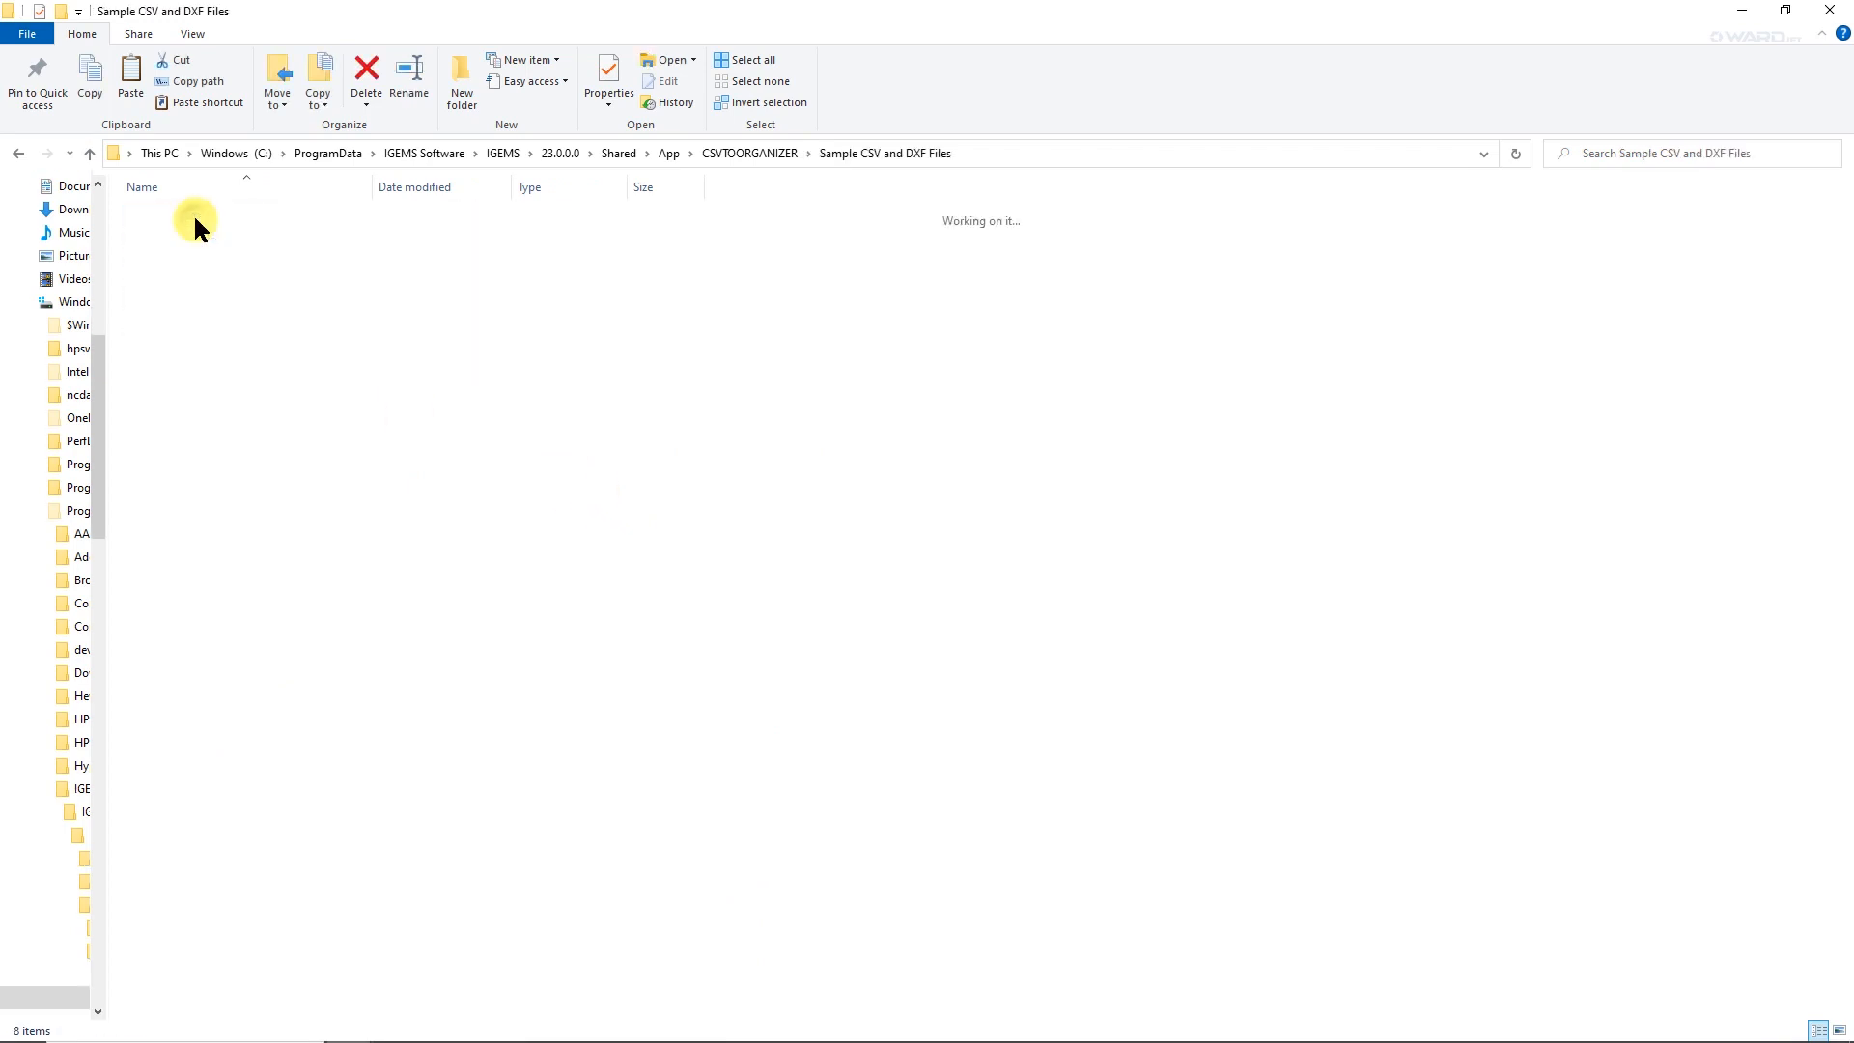
double_click(194, 215)
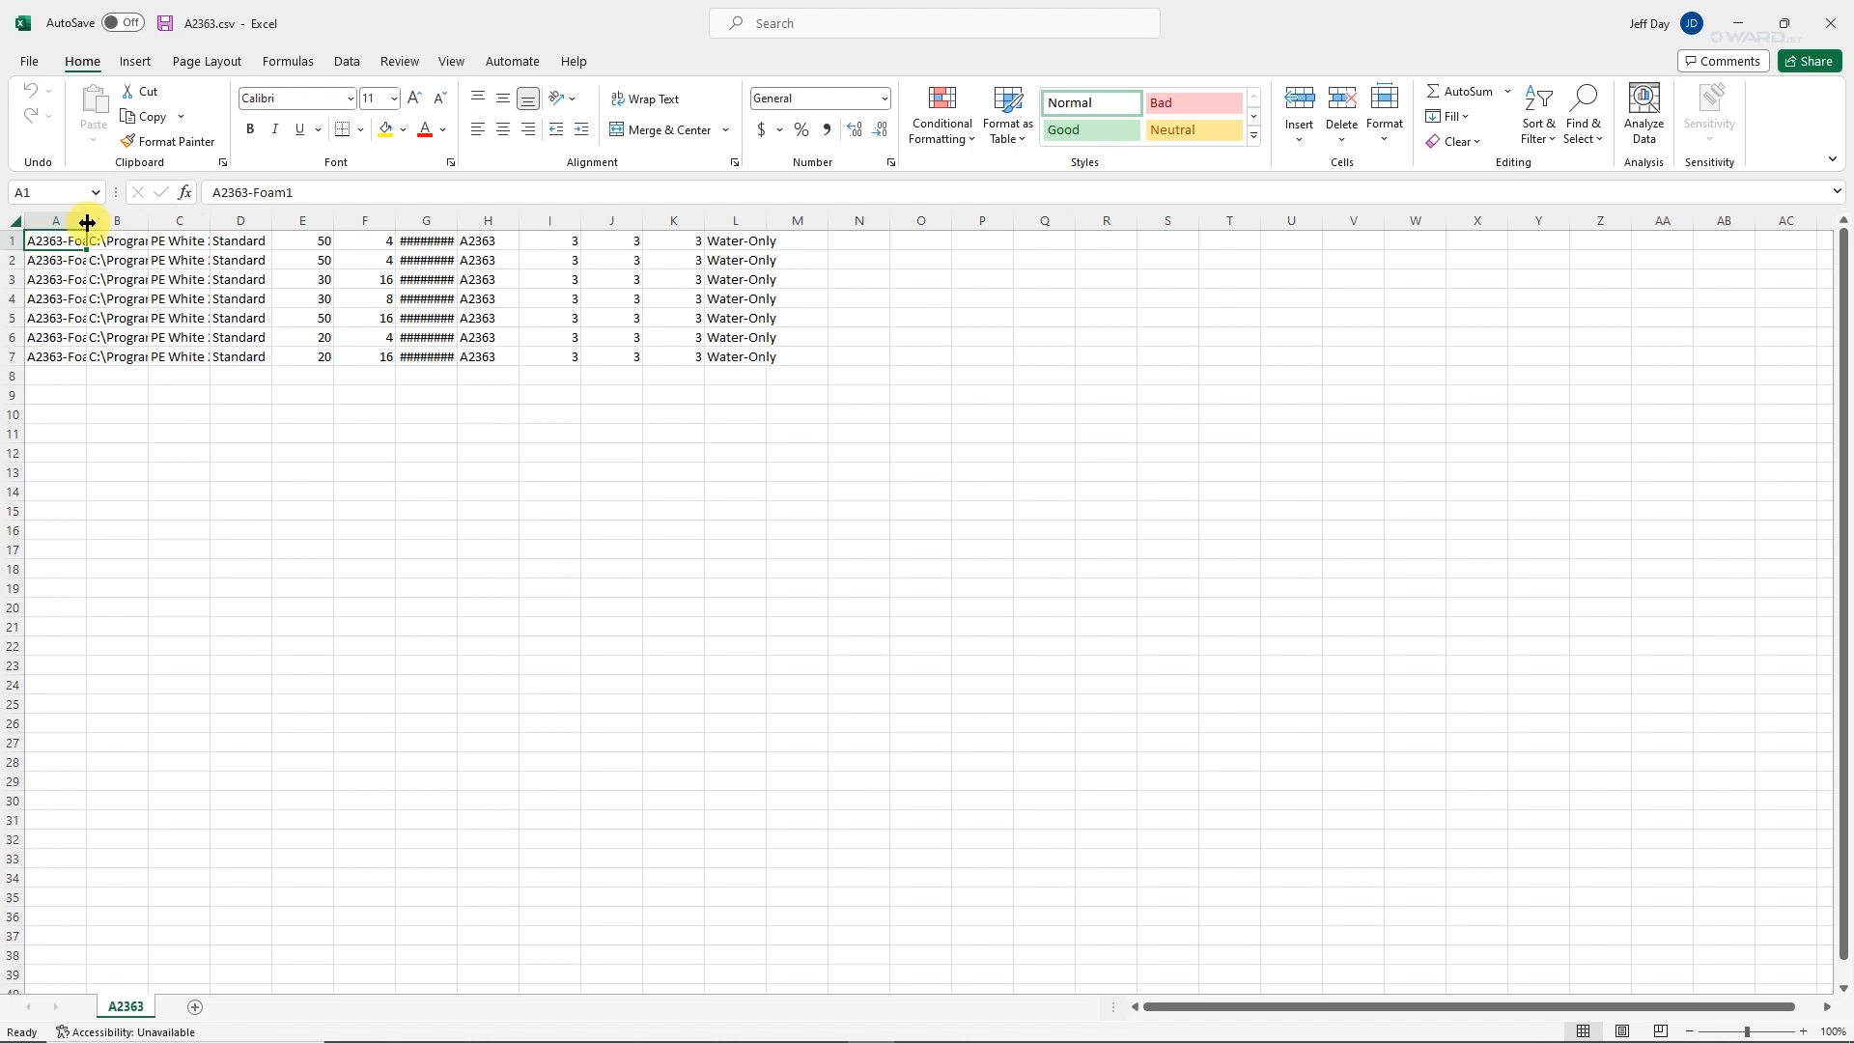
Widen columns A, B, C and G to make the part names, file paths, materials and dates easier to read.
drag(87, 223, 318, 221)
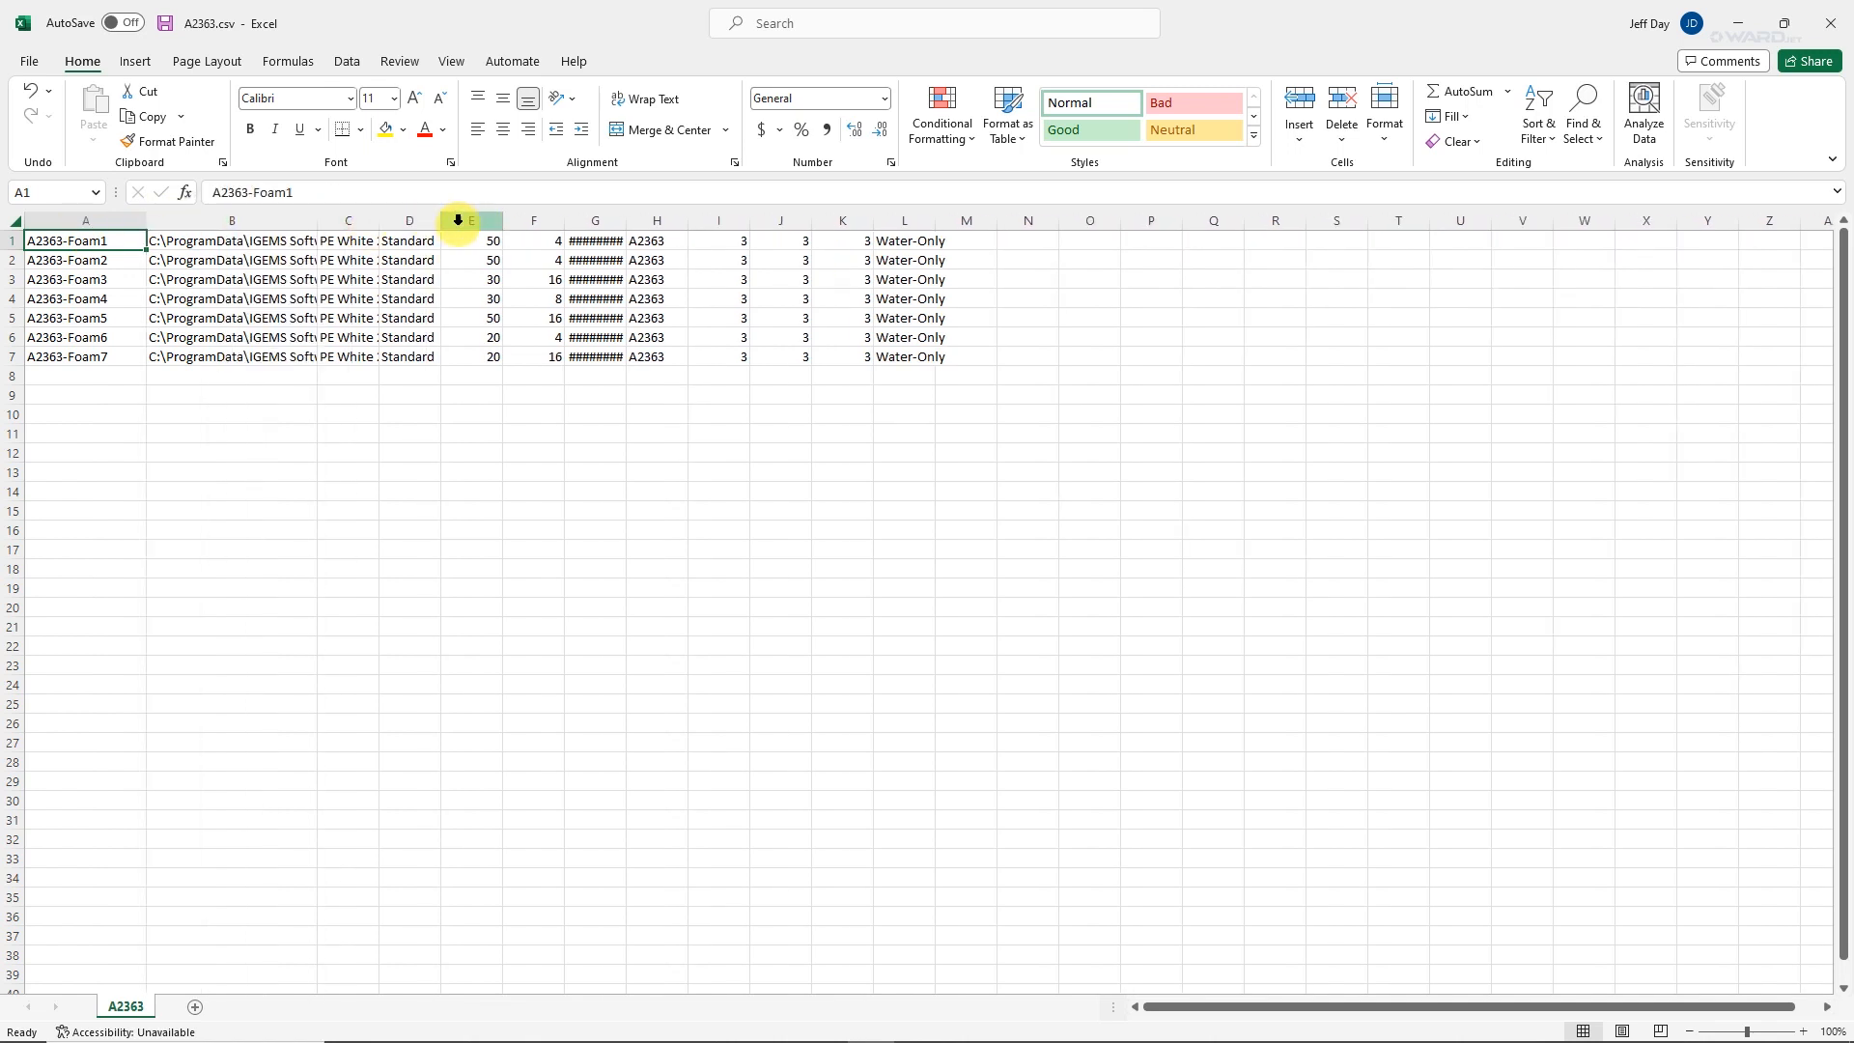
drag(626, 220, 664, 220)
click(88, 229)
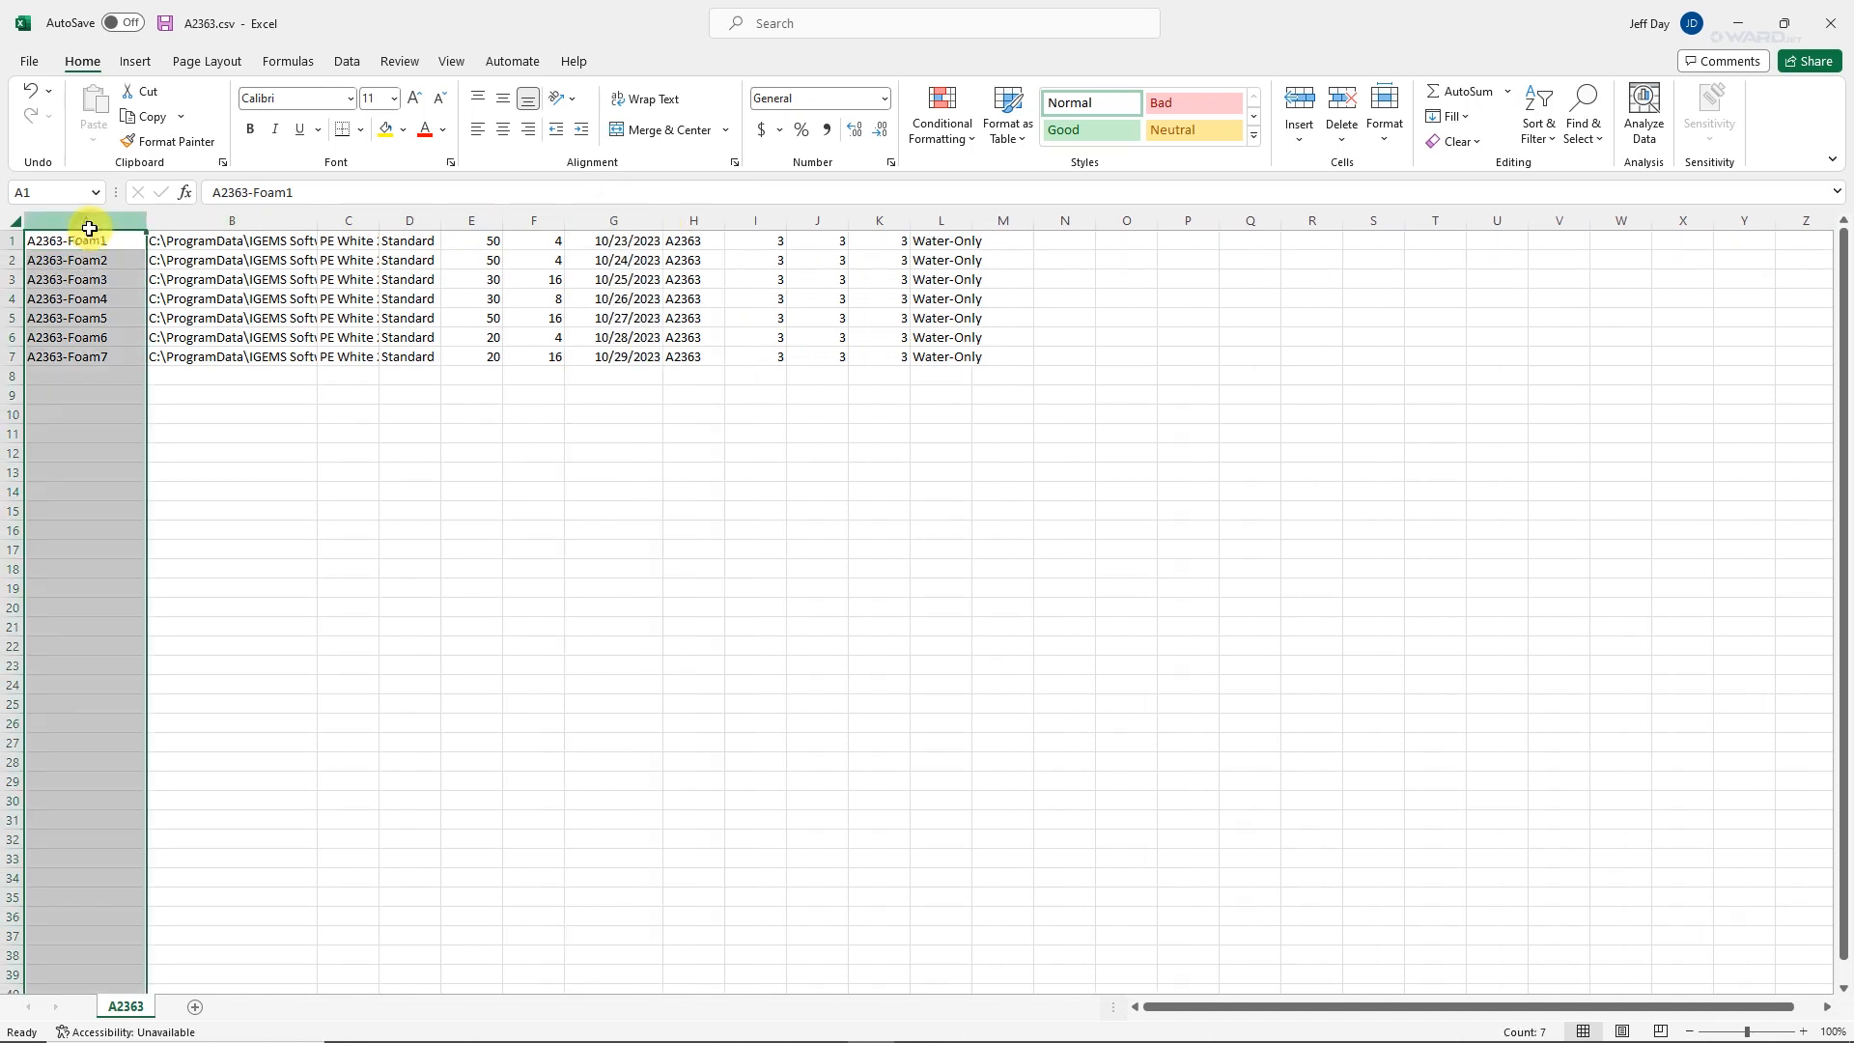
click(221, 221)
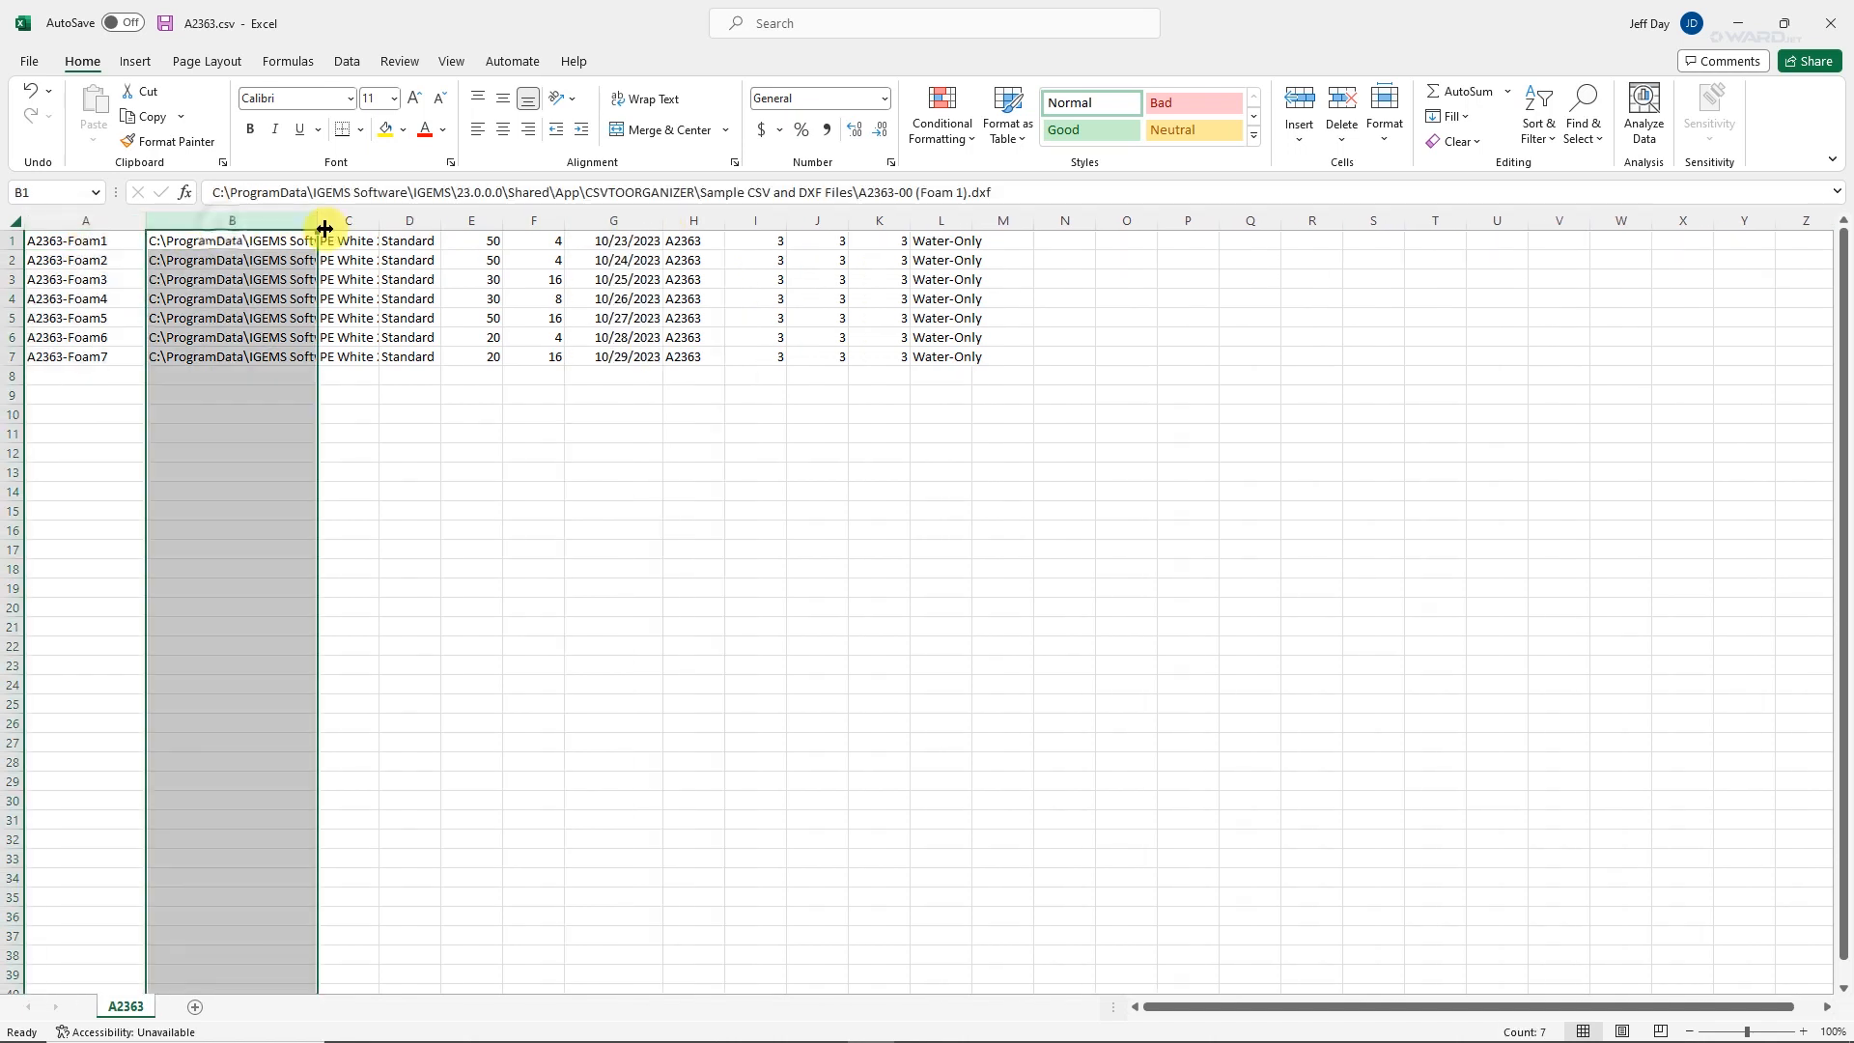
drag(319, 224, 539, 228)
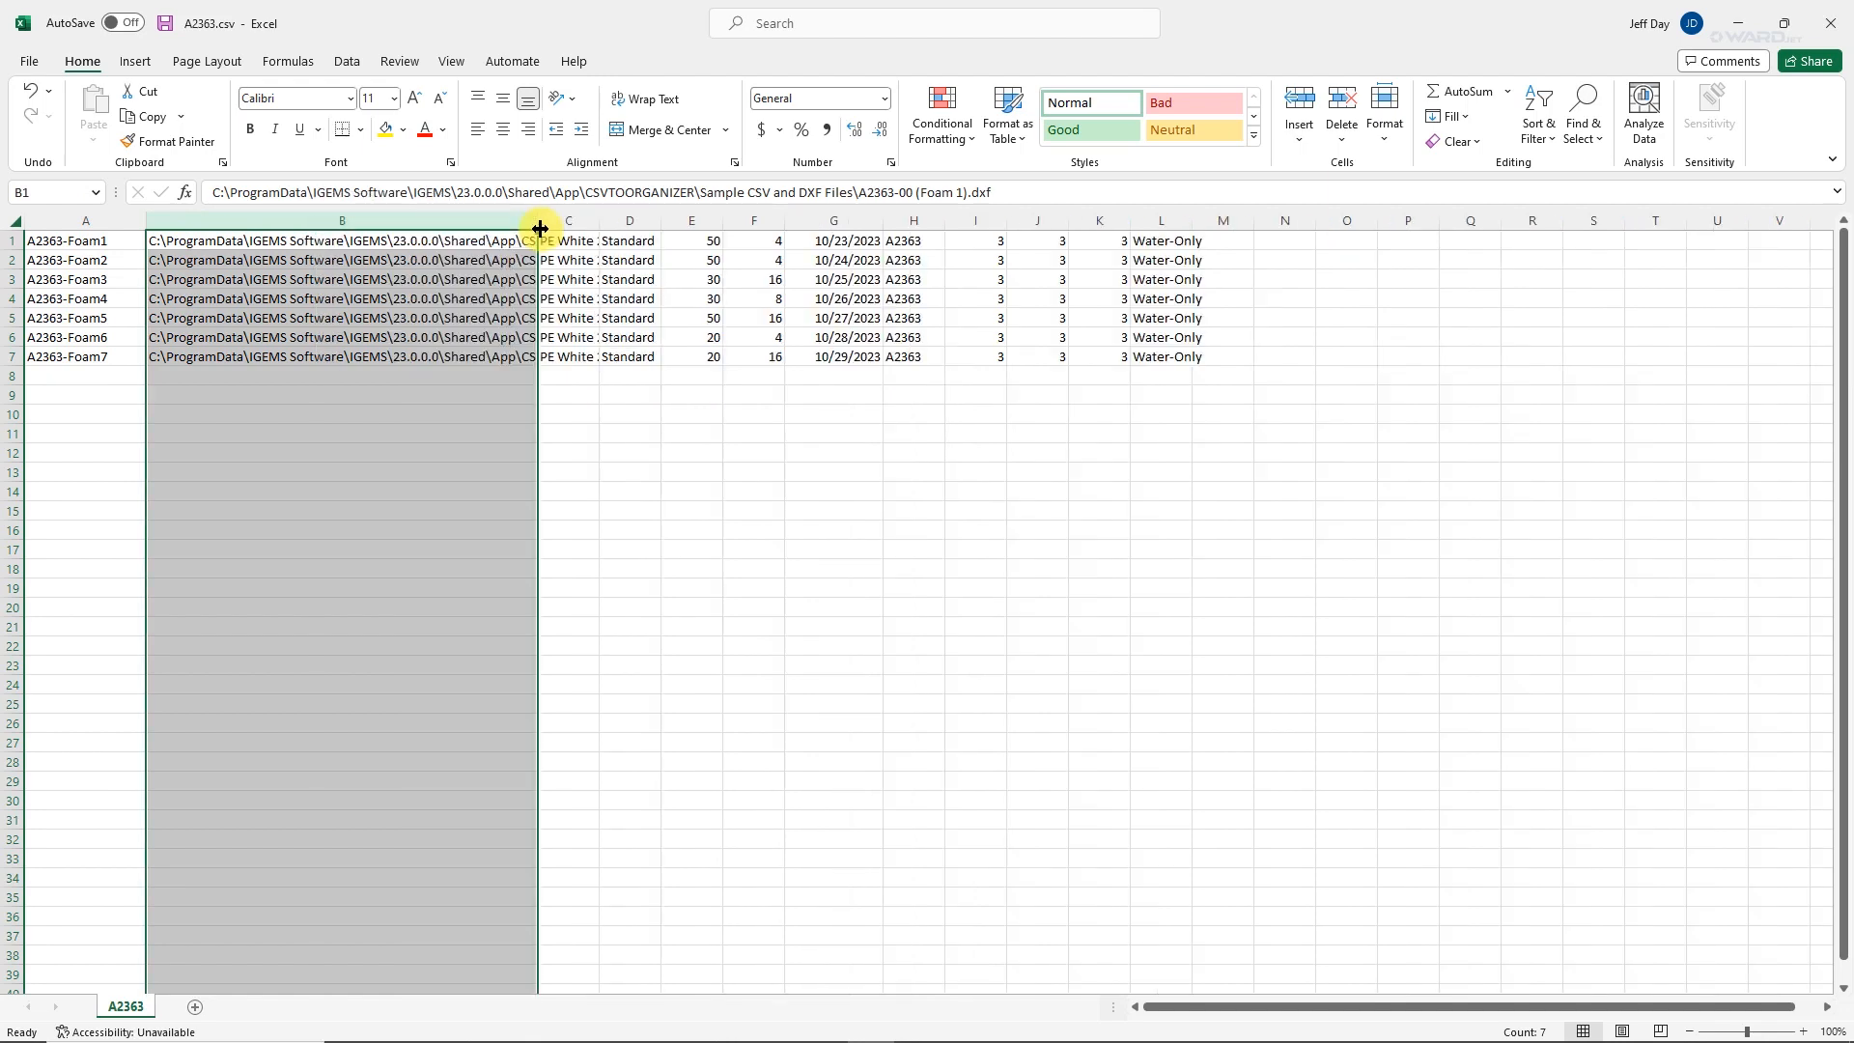
key(ctrl+z)
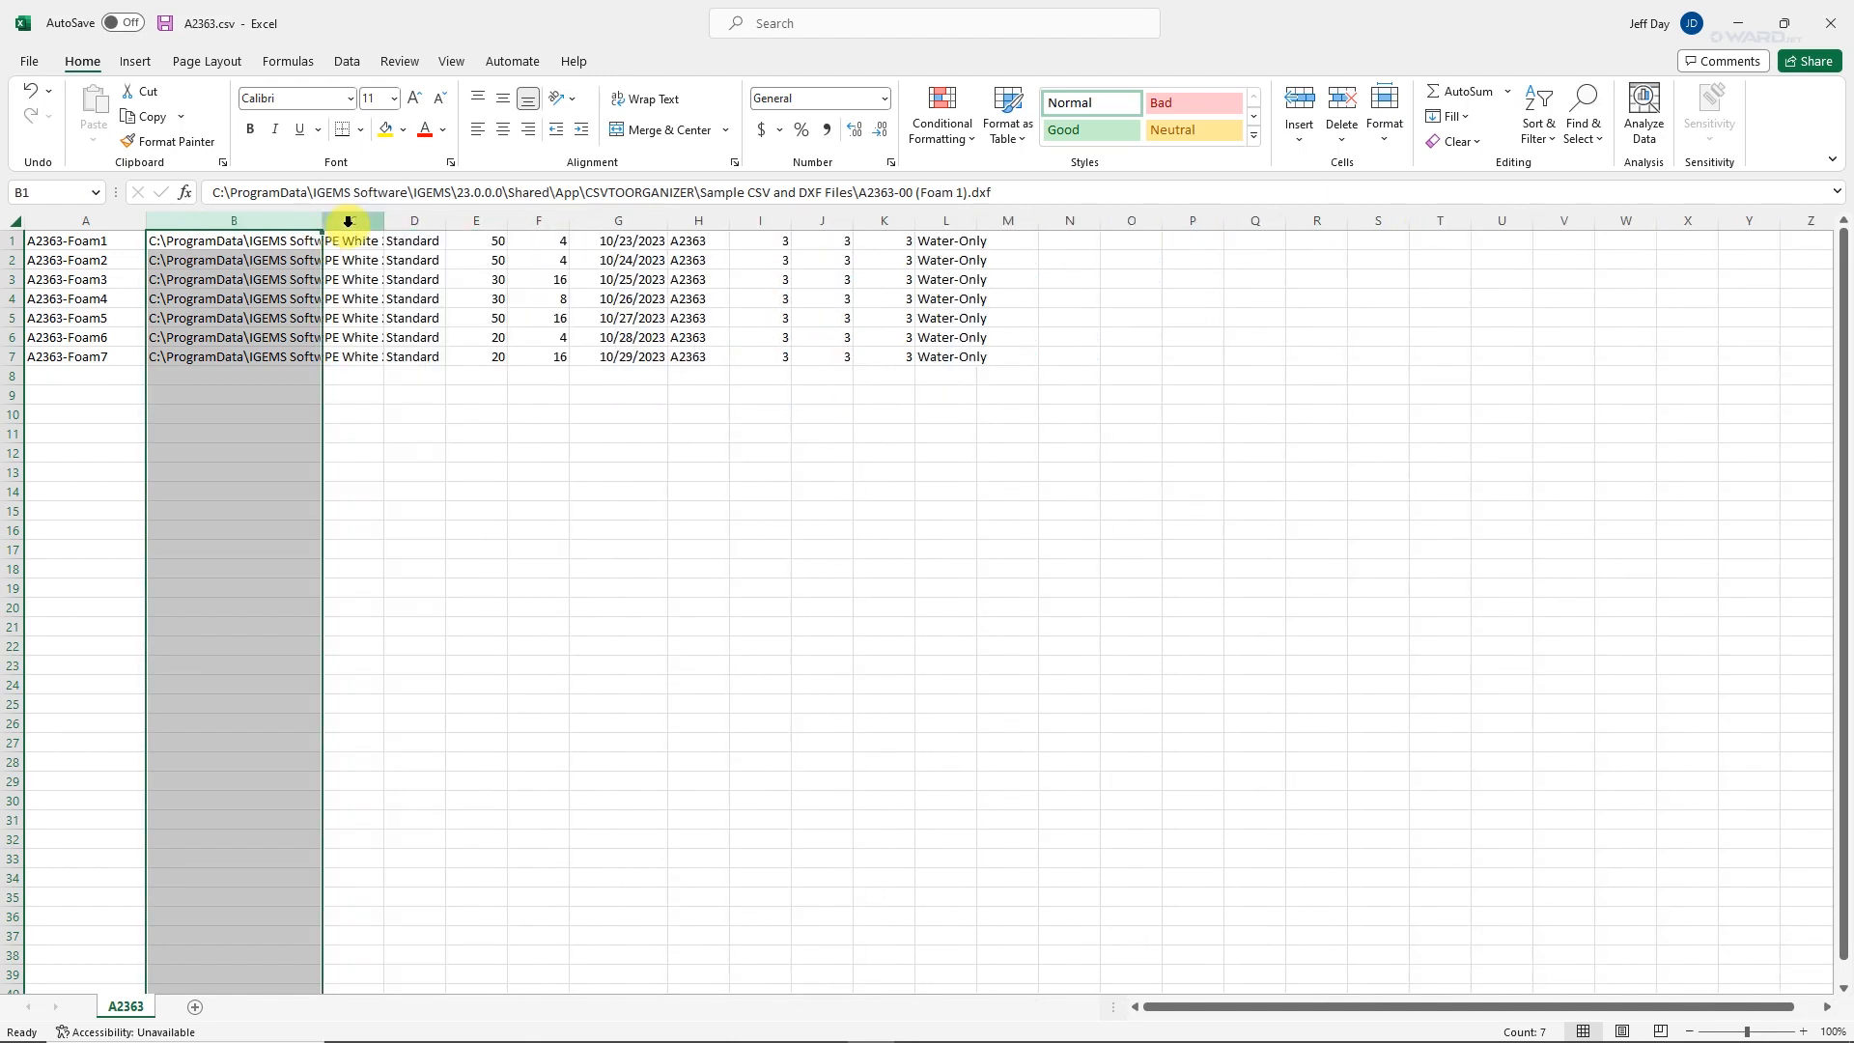
click(347, 221)
drag(383, 221, 419, 221)
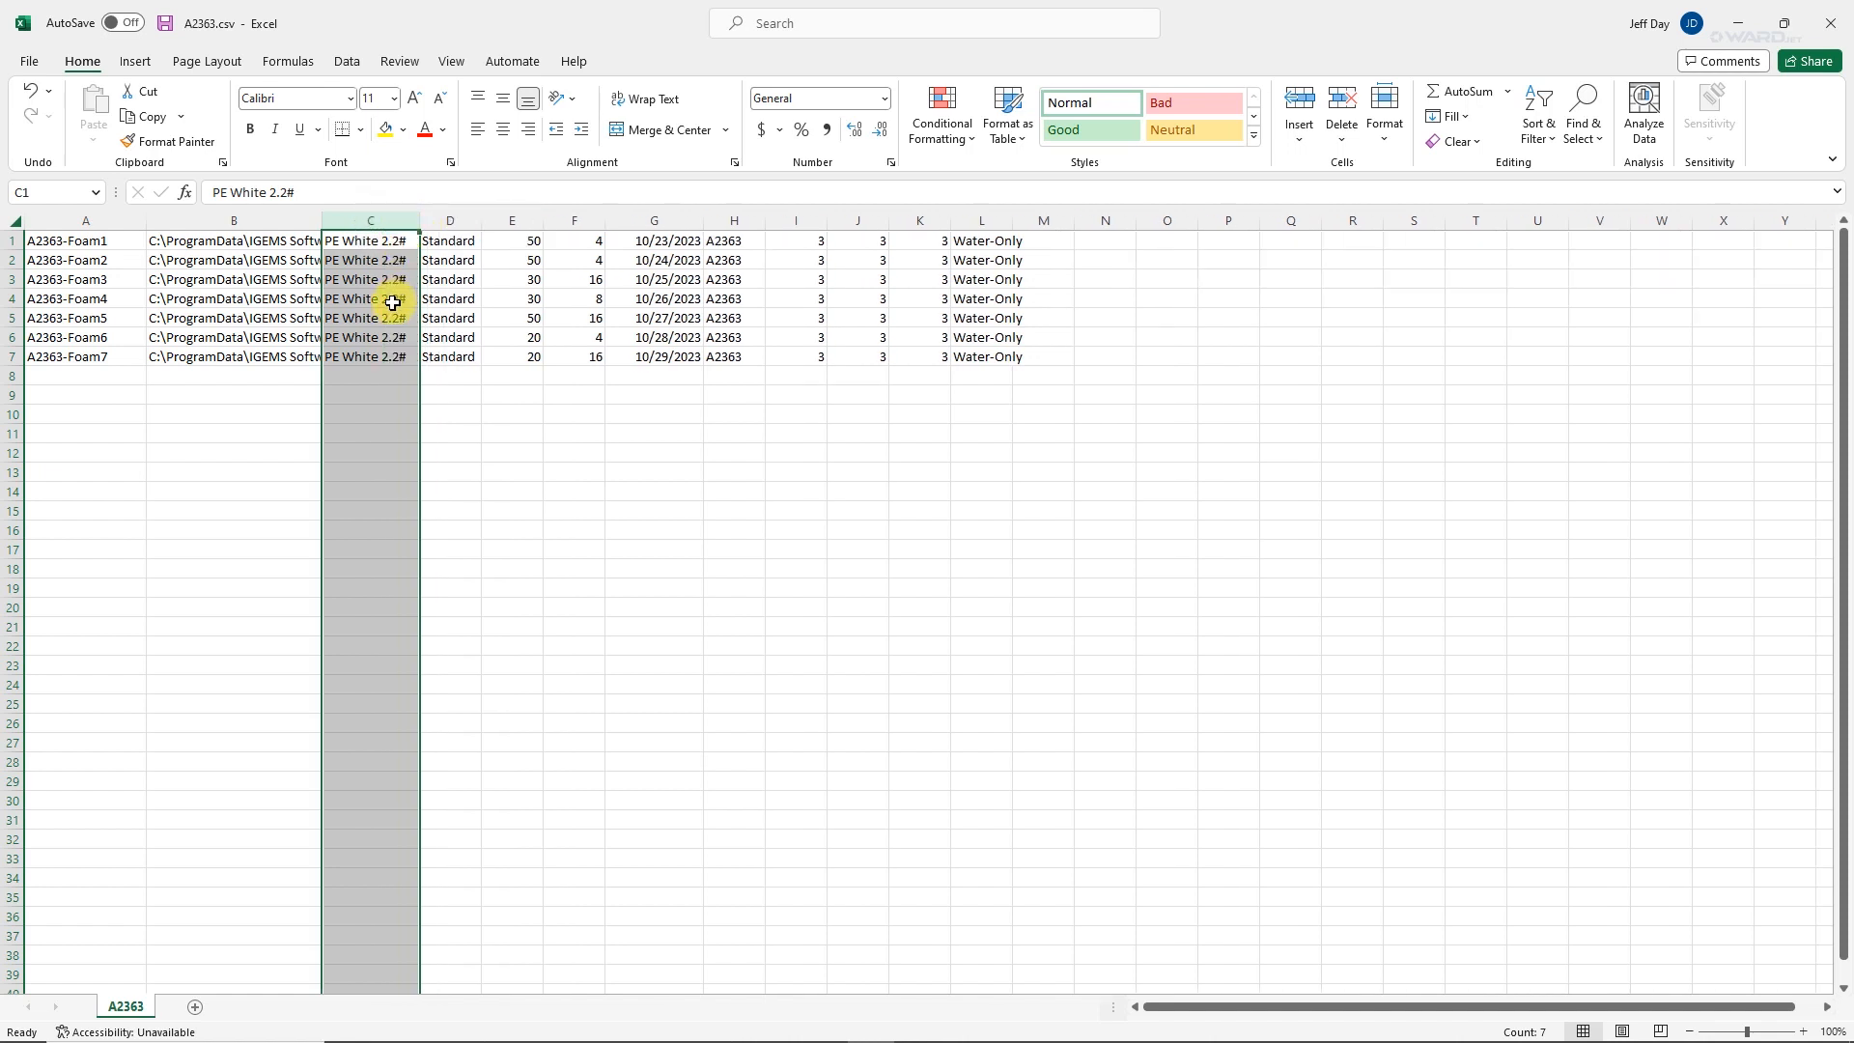
Examine the material entries in column C and the Standard entries in column D.
click(384, 252)
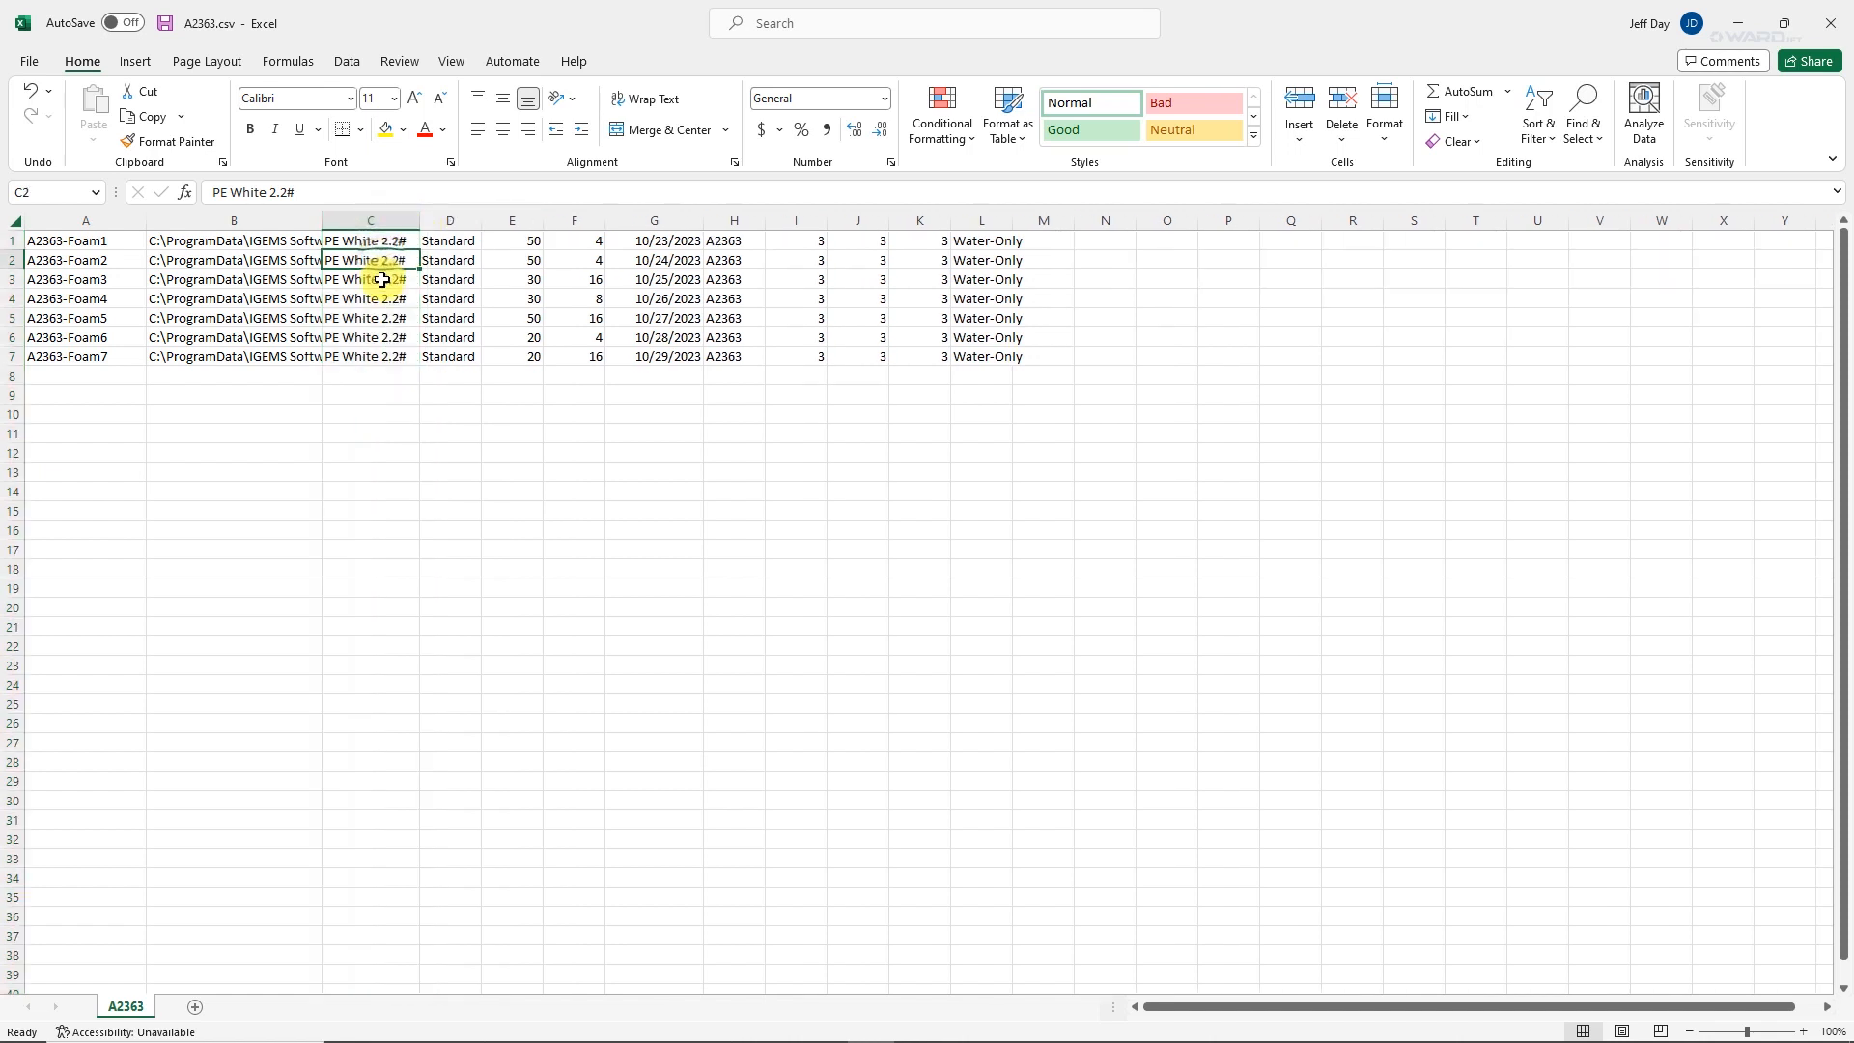
click(382, 280)
click(383, 261)
click(378, 245)
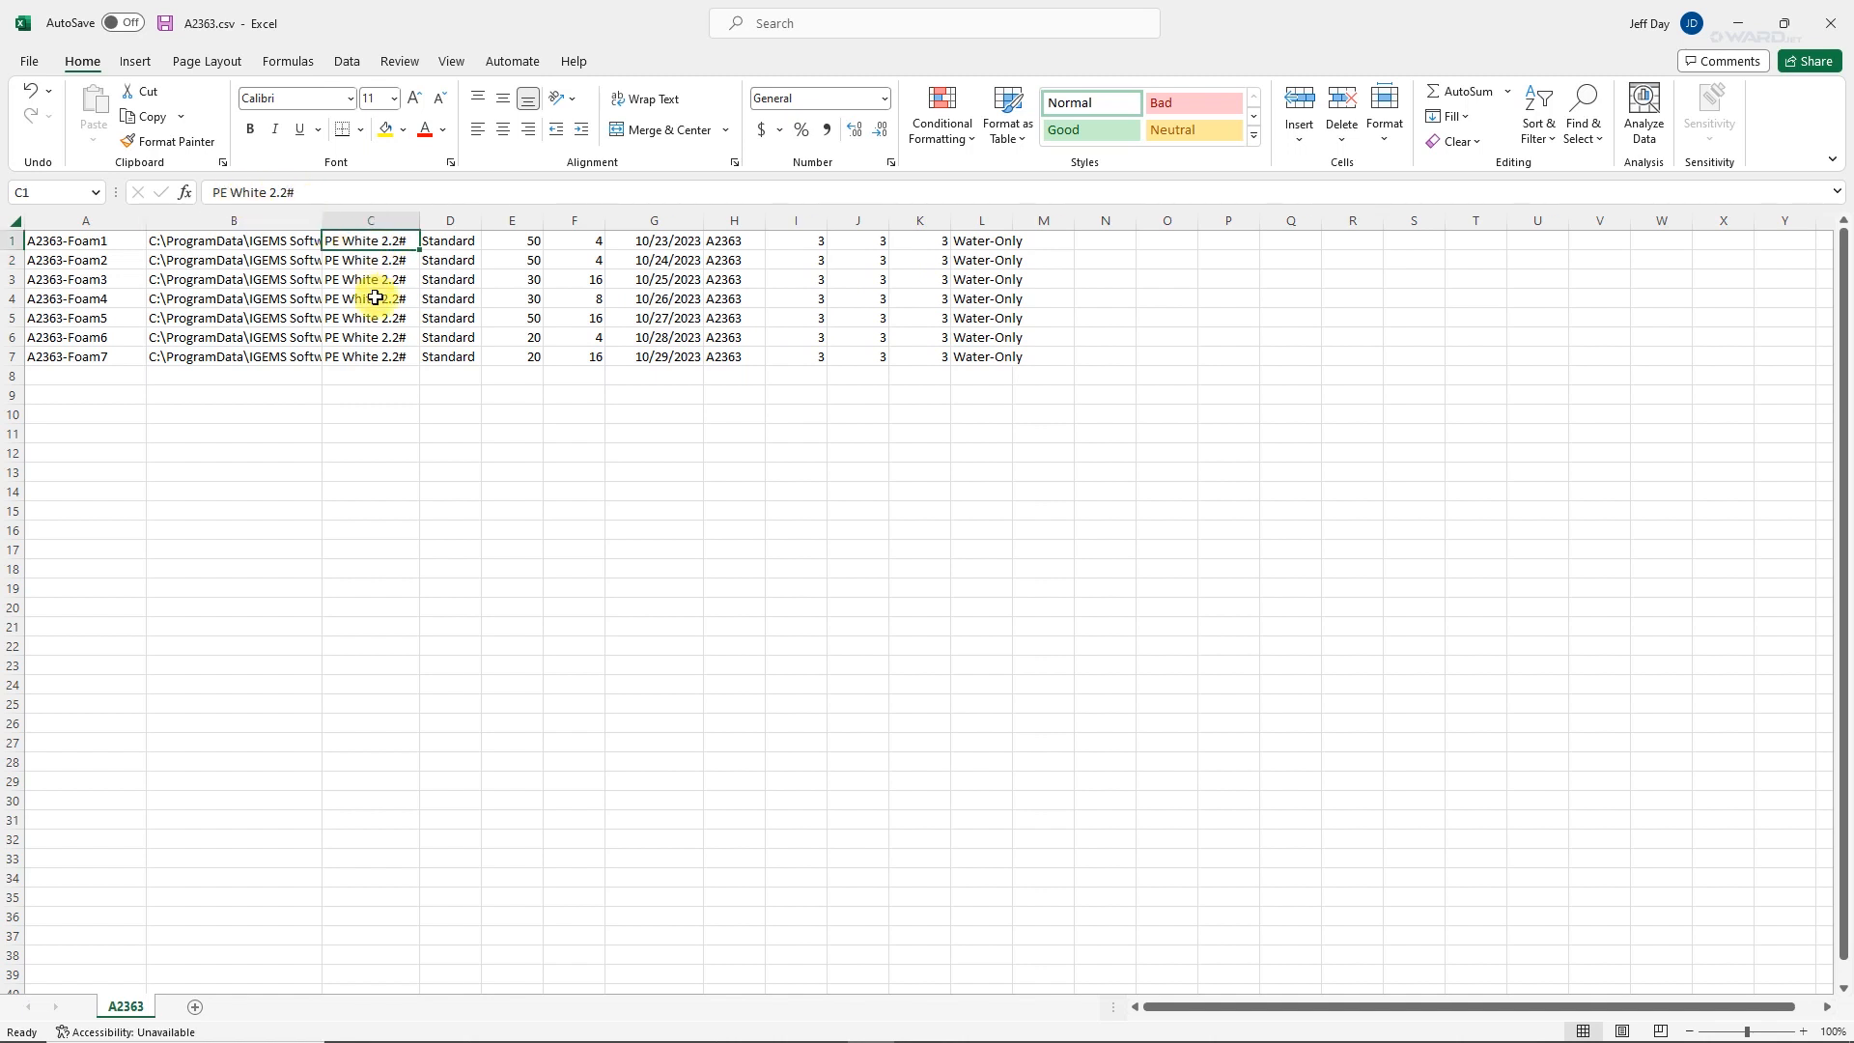
click(452, 220)
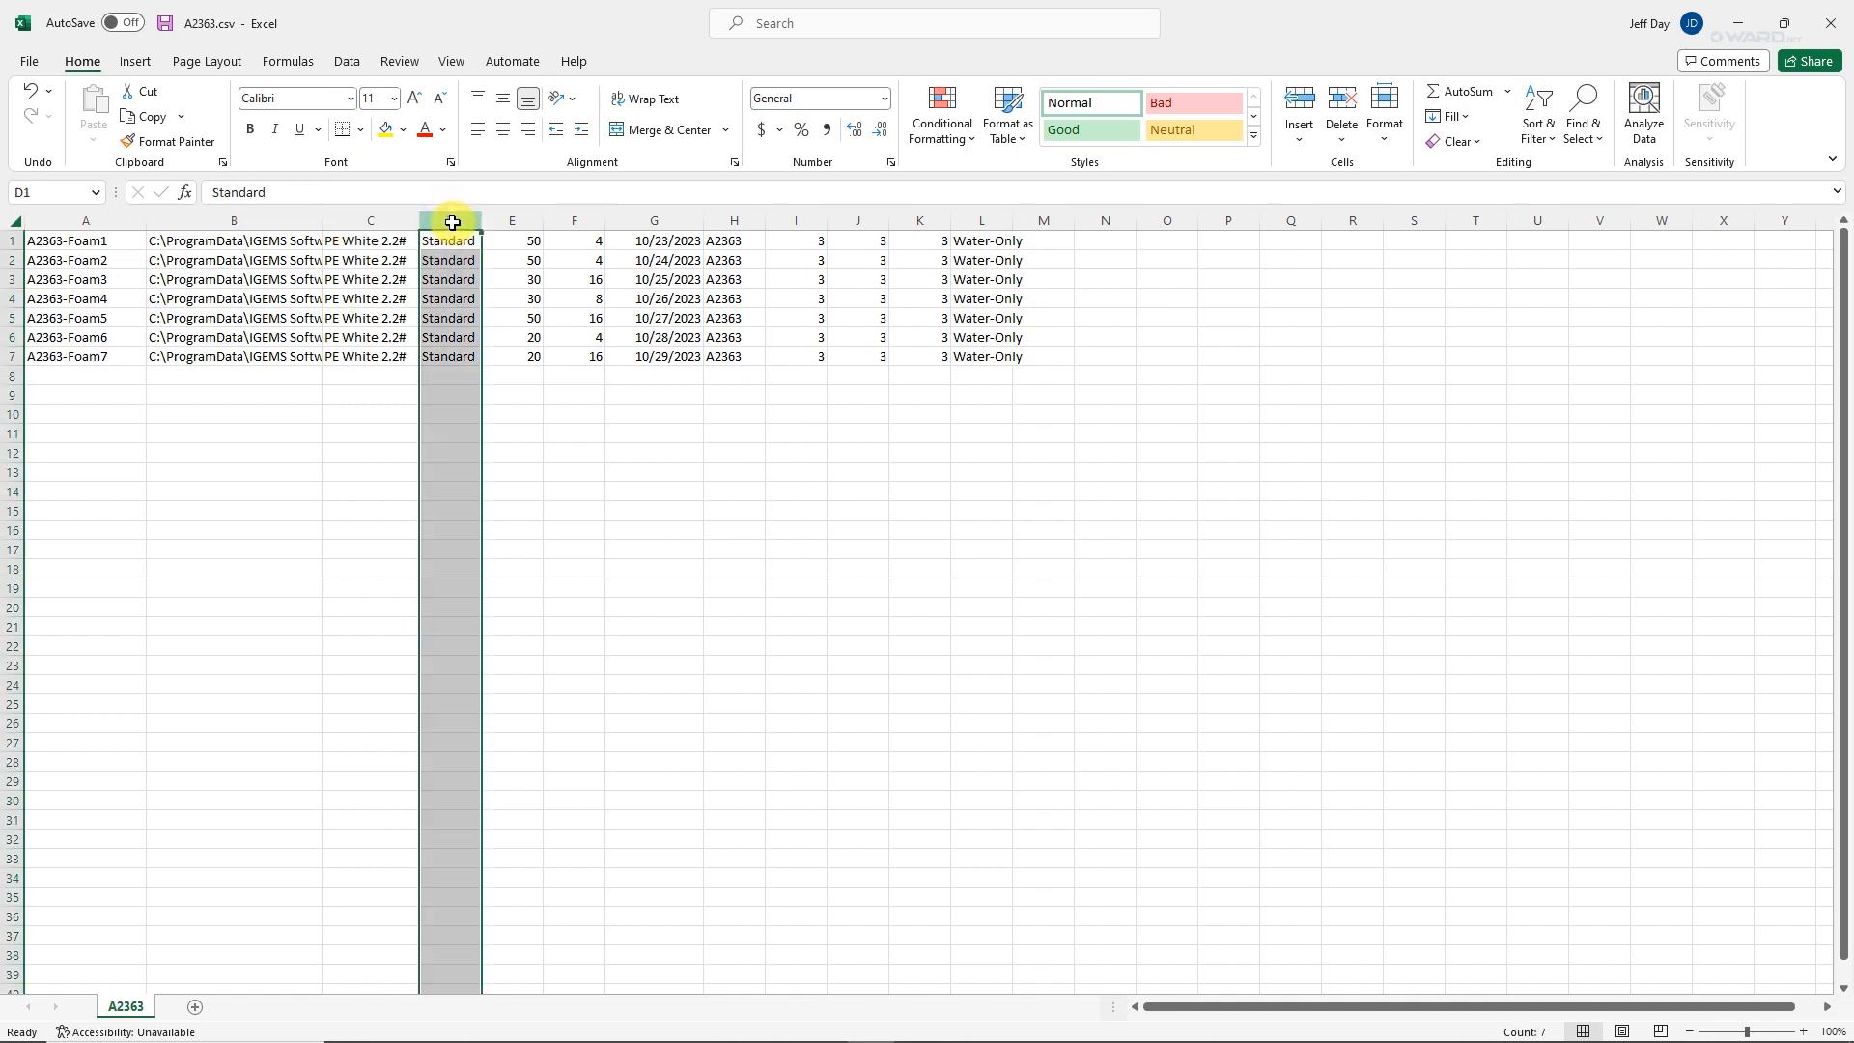
click(451, 277)
click(451, 315)
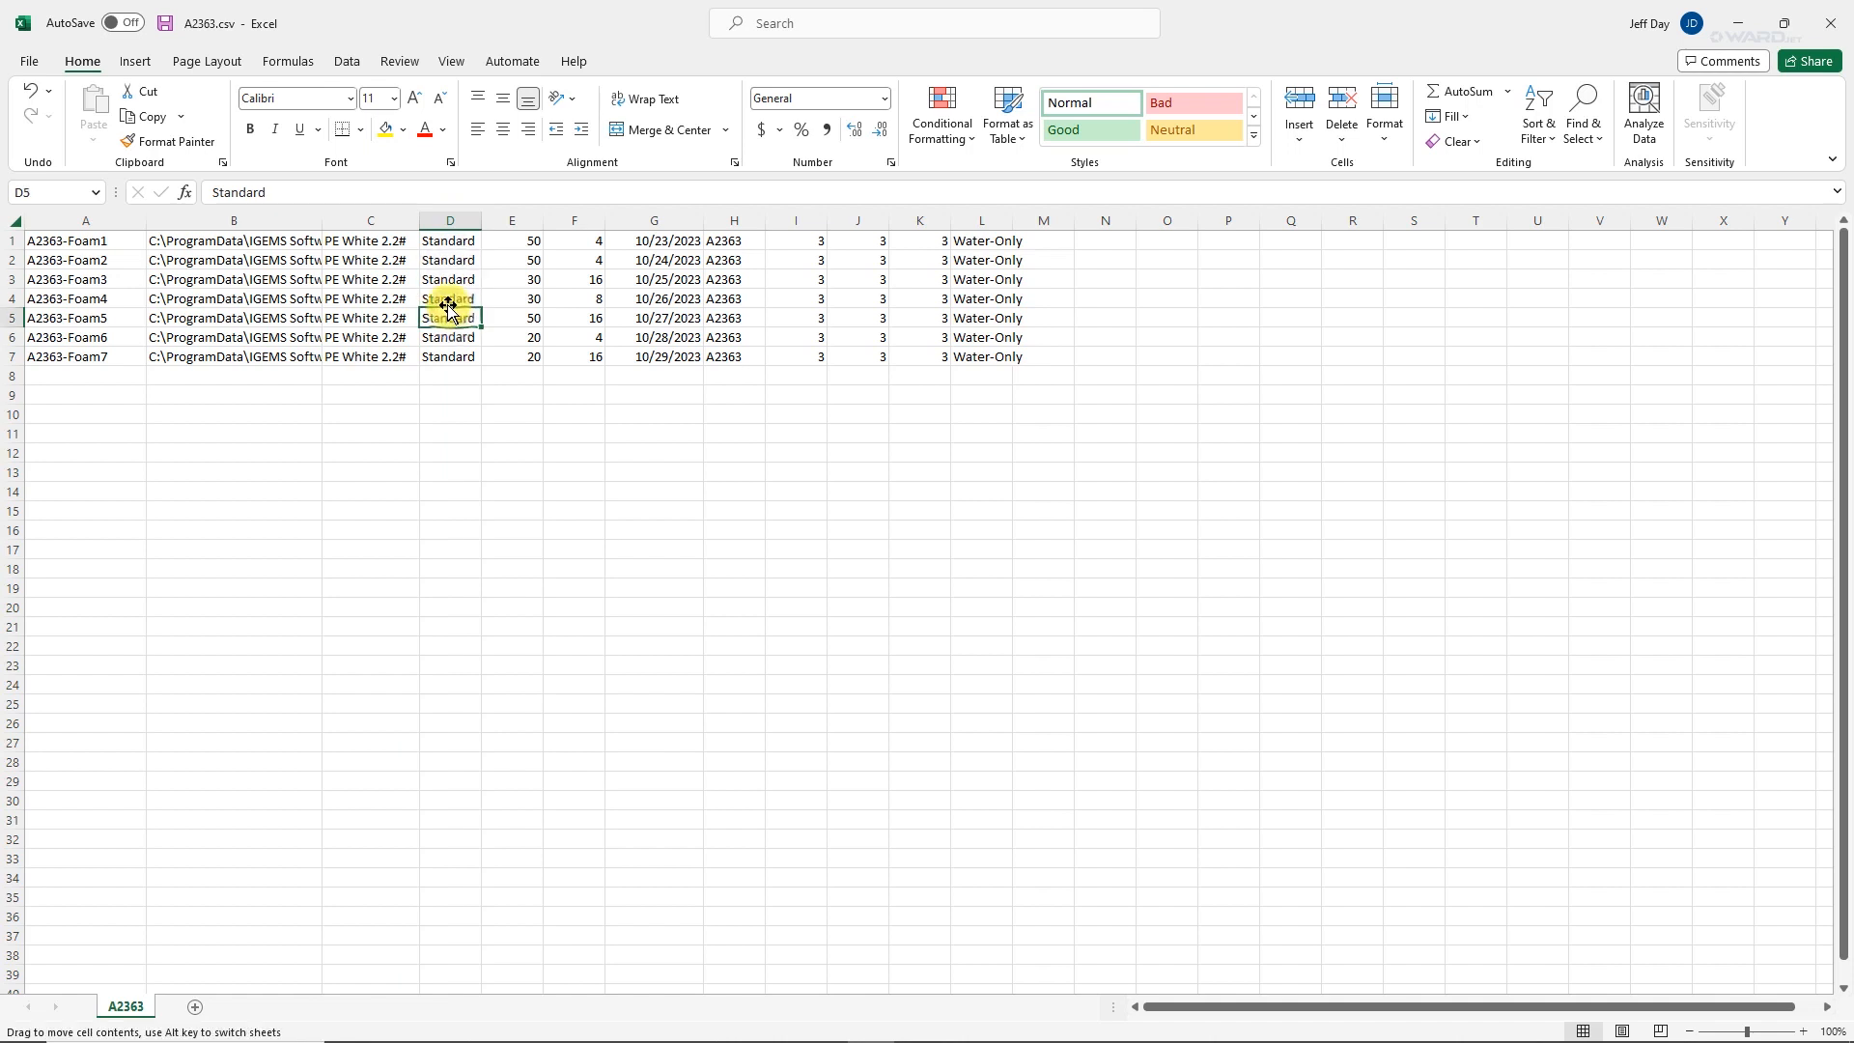
click(447, 280)
click(392, 280)
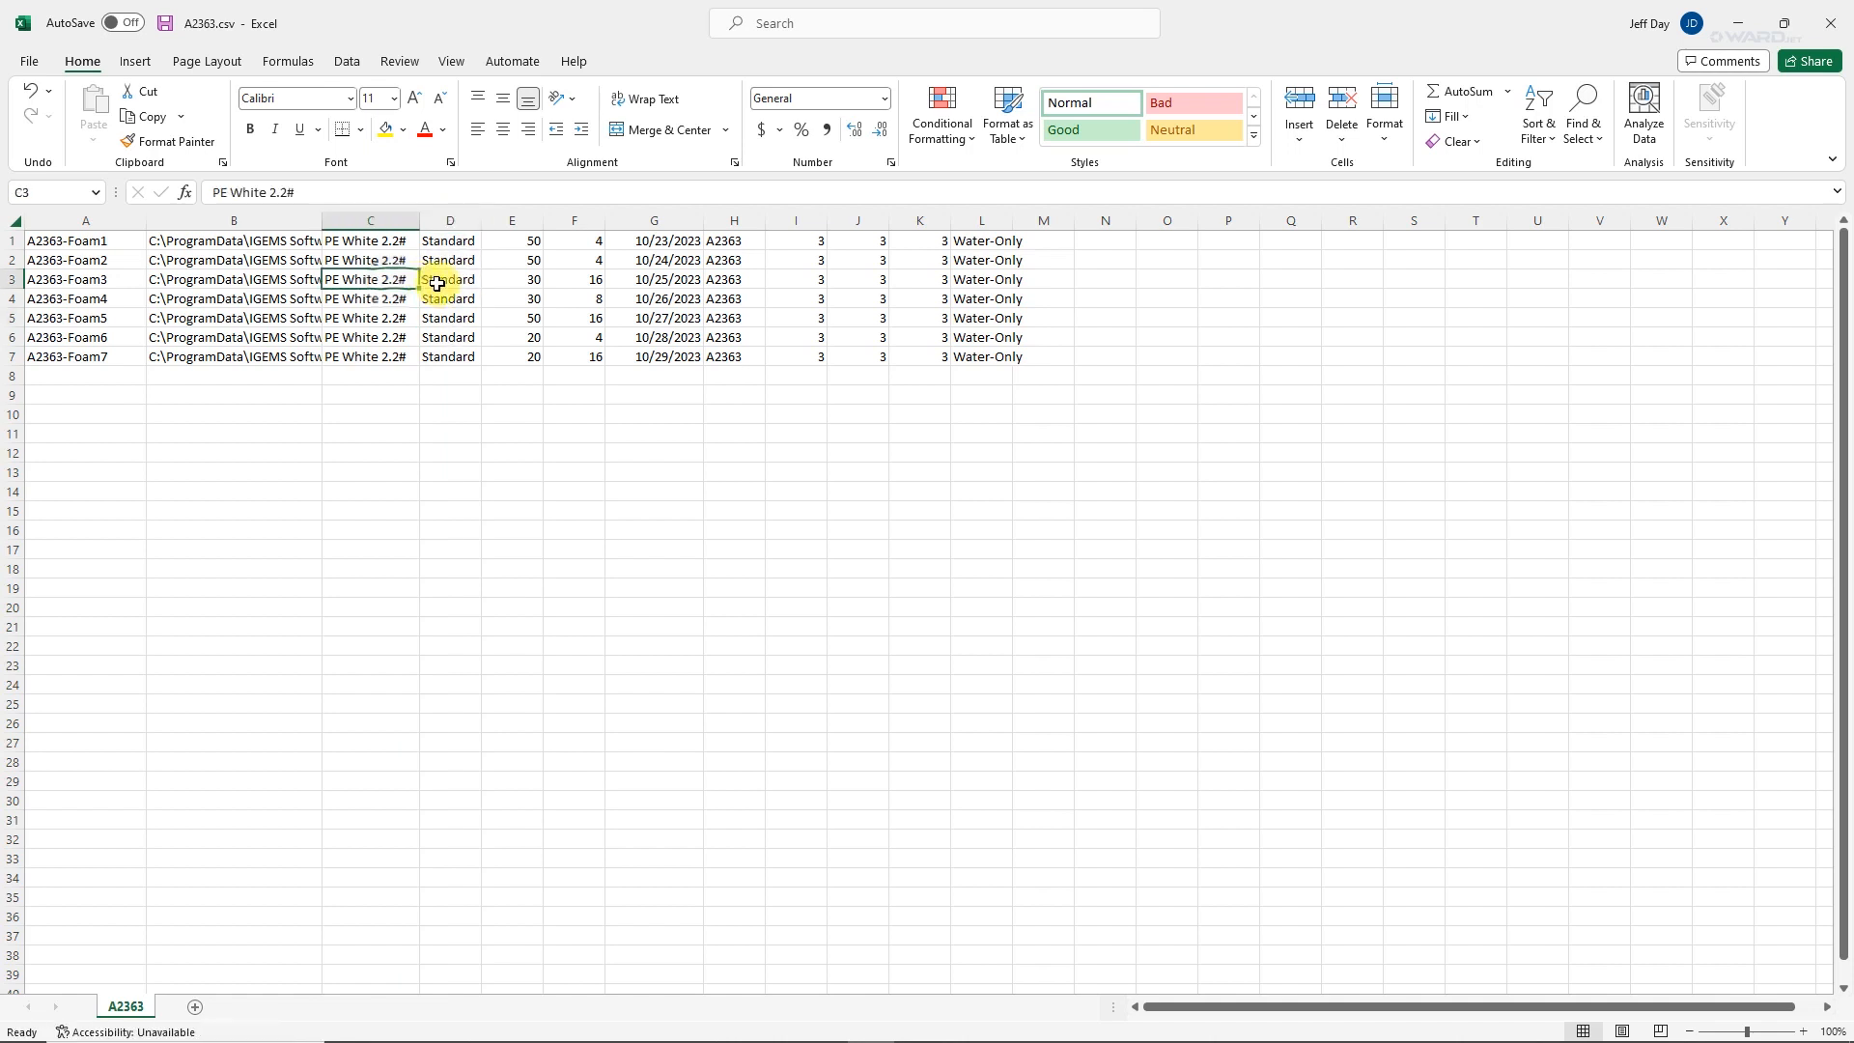
click(437, 283)
Examine the data in columns E through K one after another, including the dates and the A2363 entries.
click(517, 241)
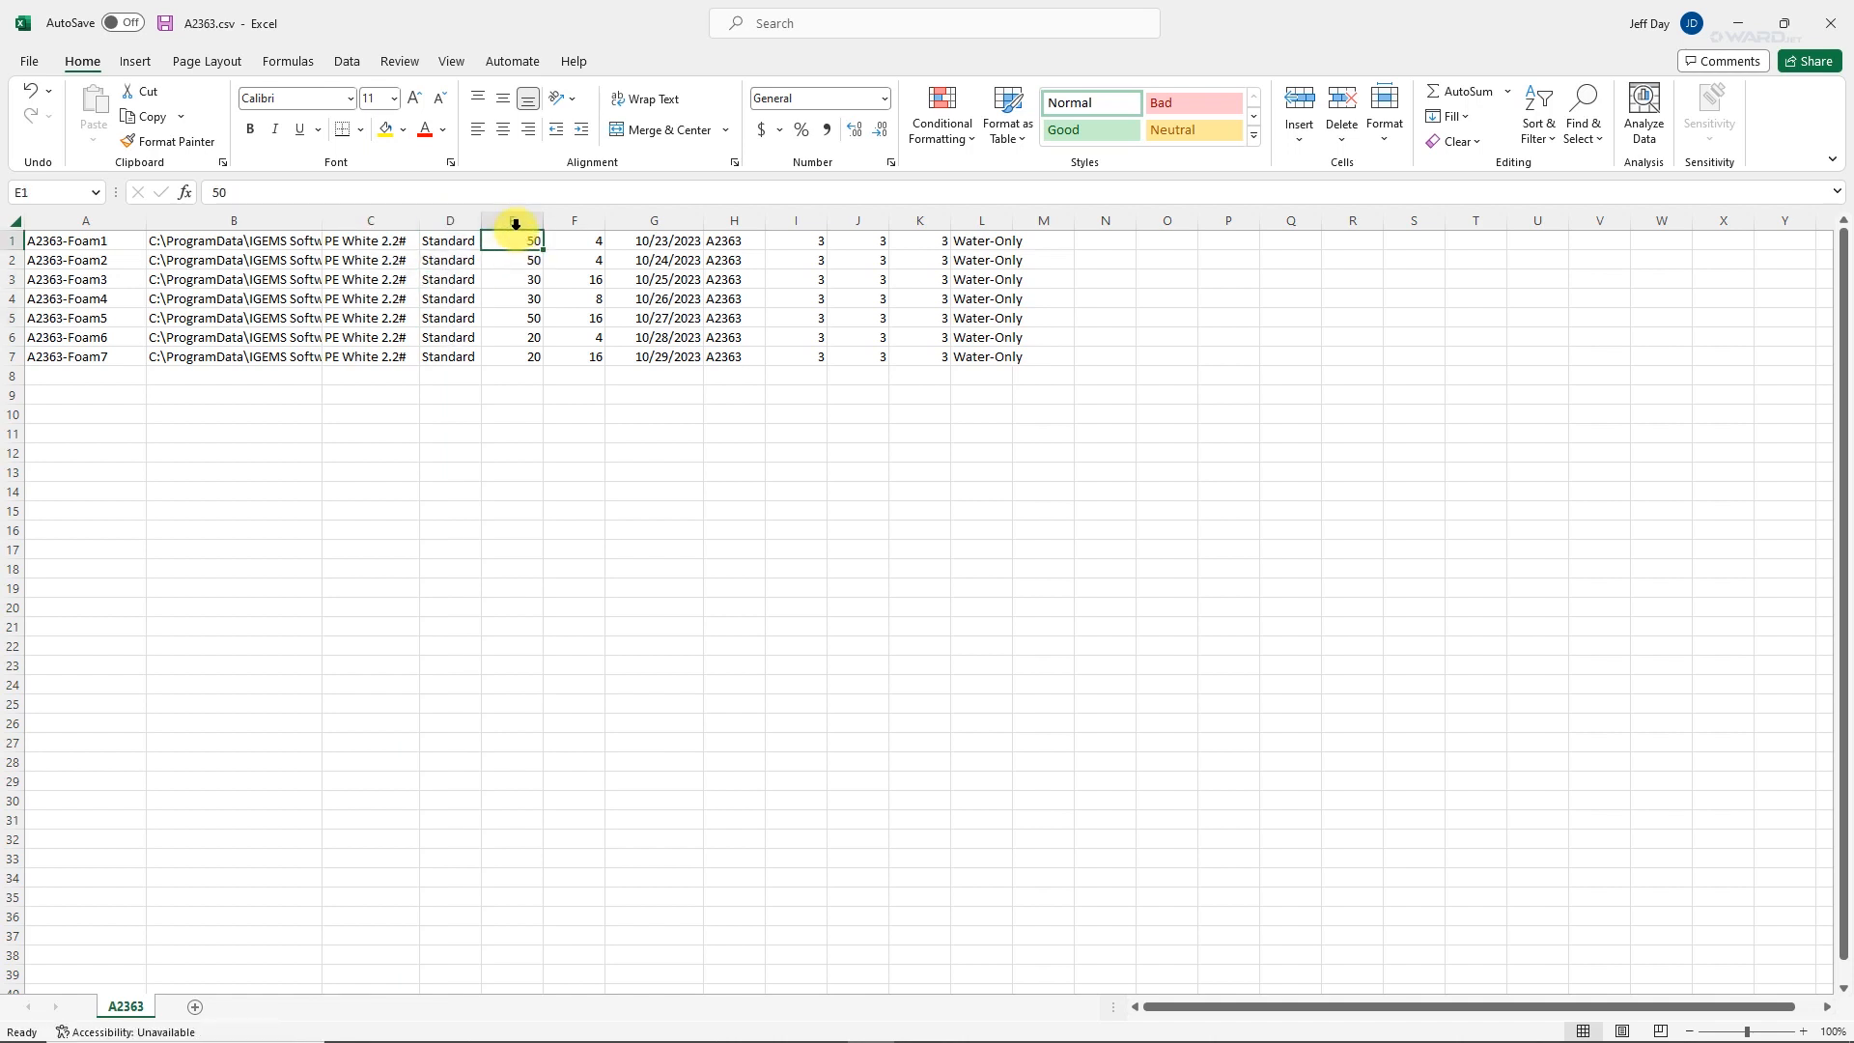
click(516, 223)
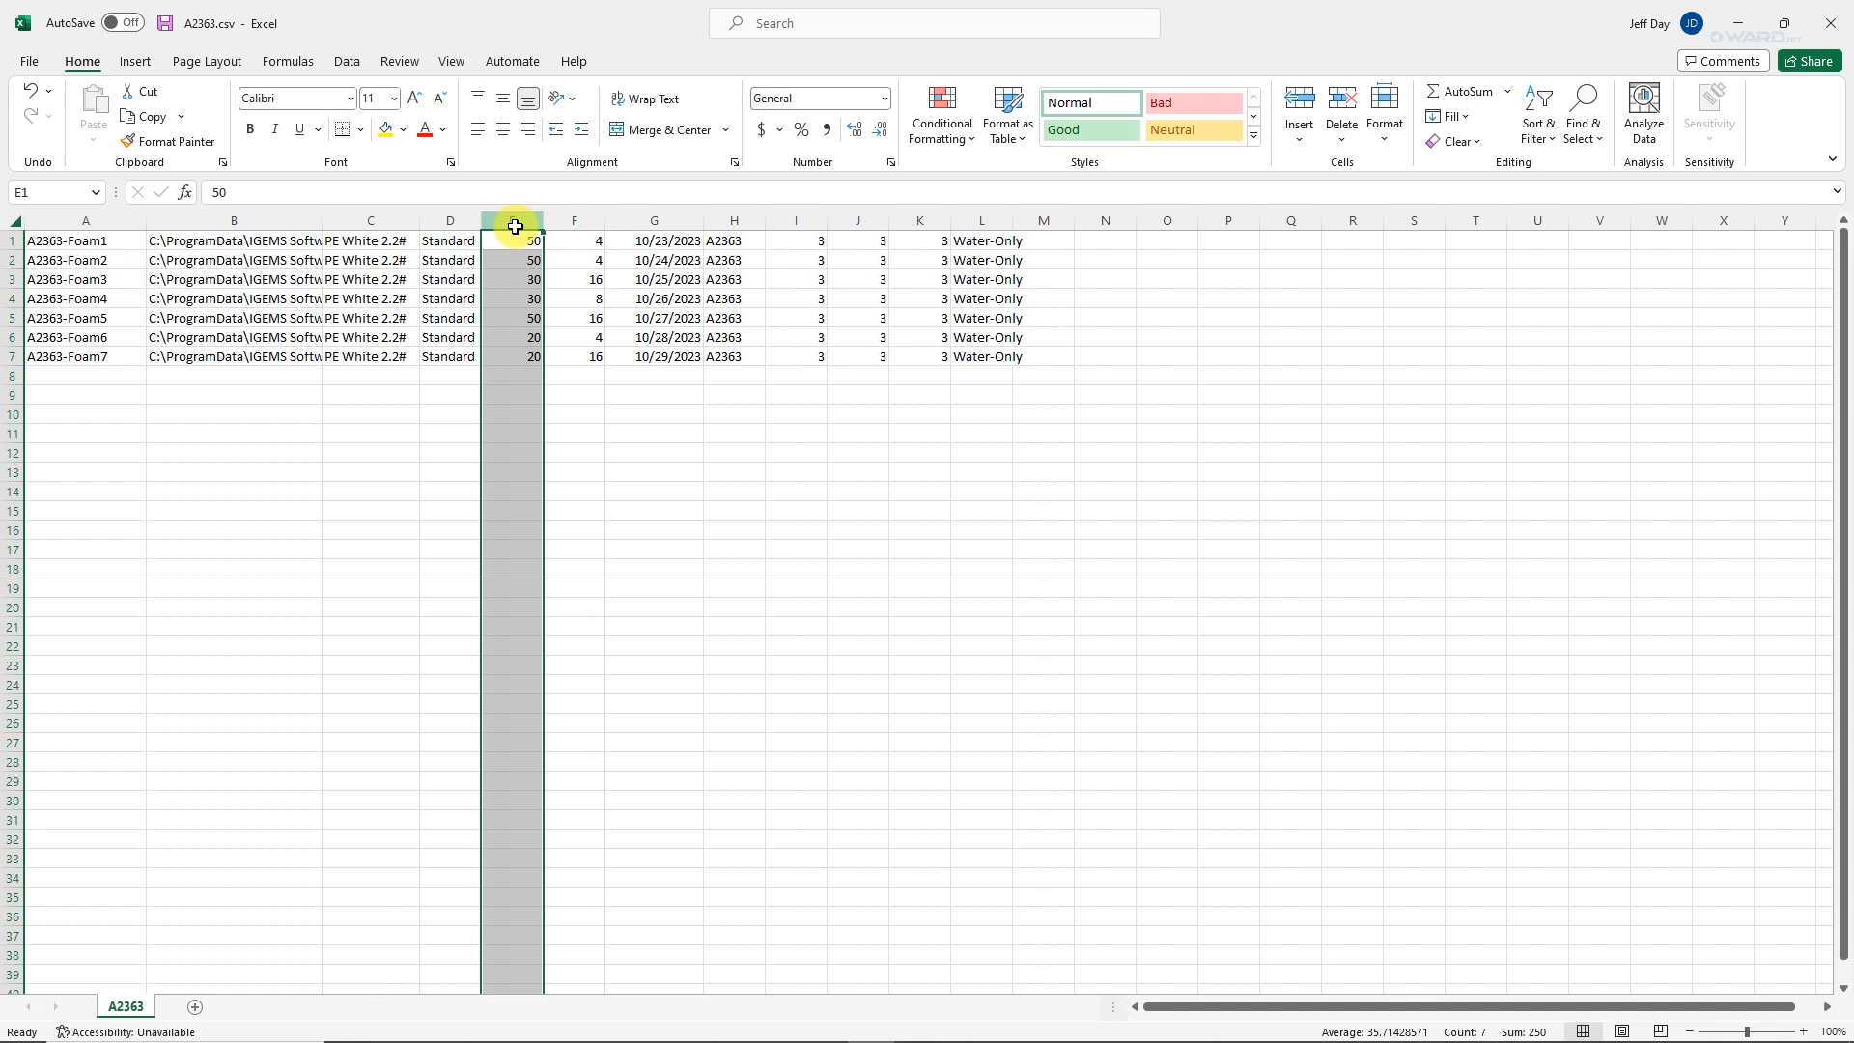
click(568, 226)
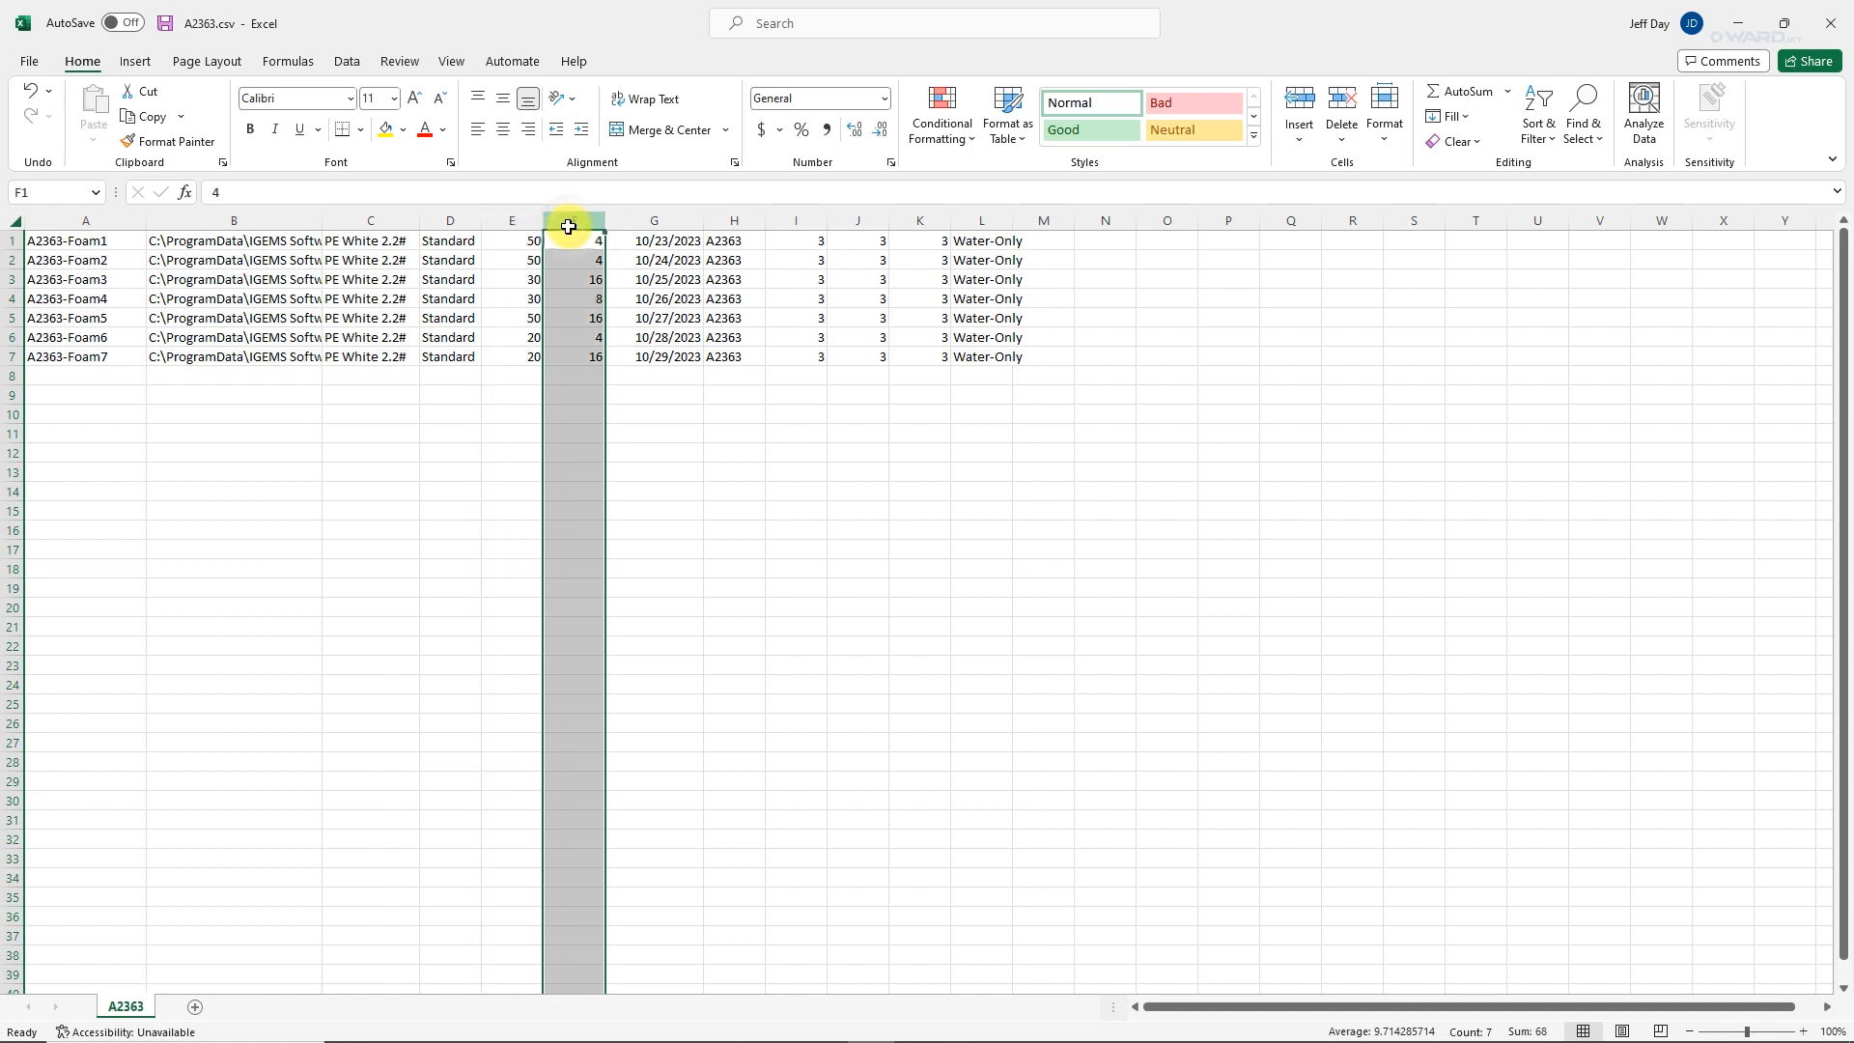
click(643, 221)
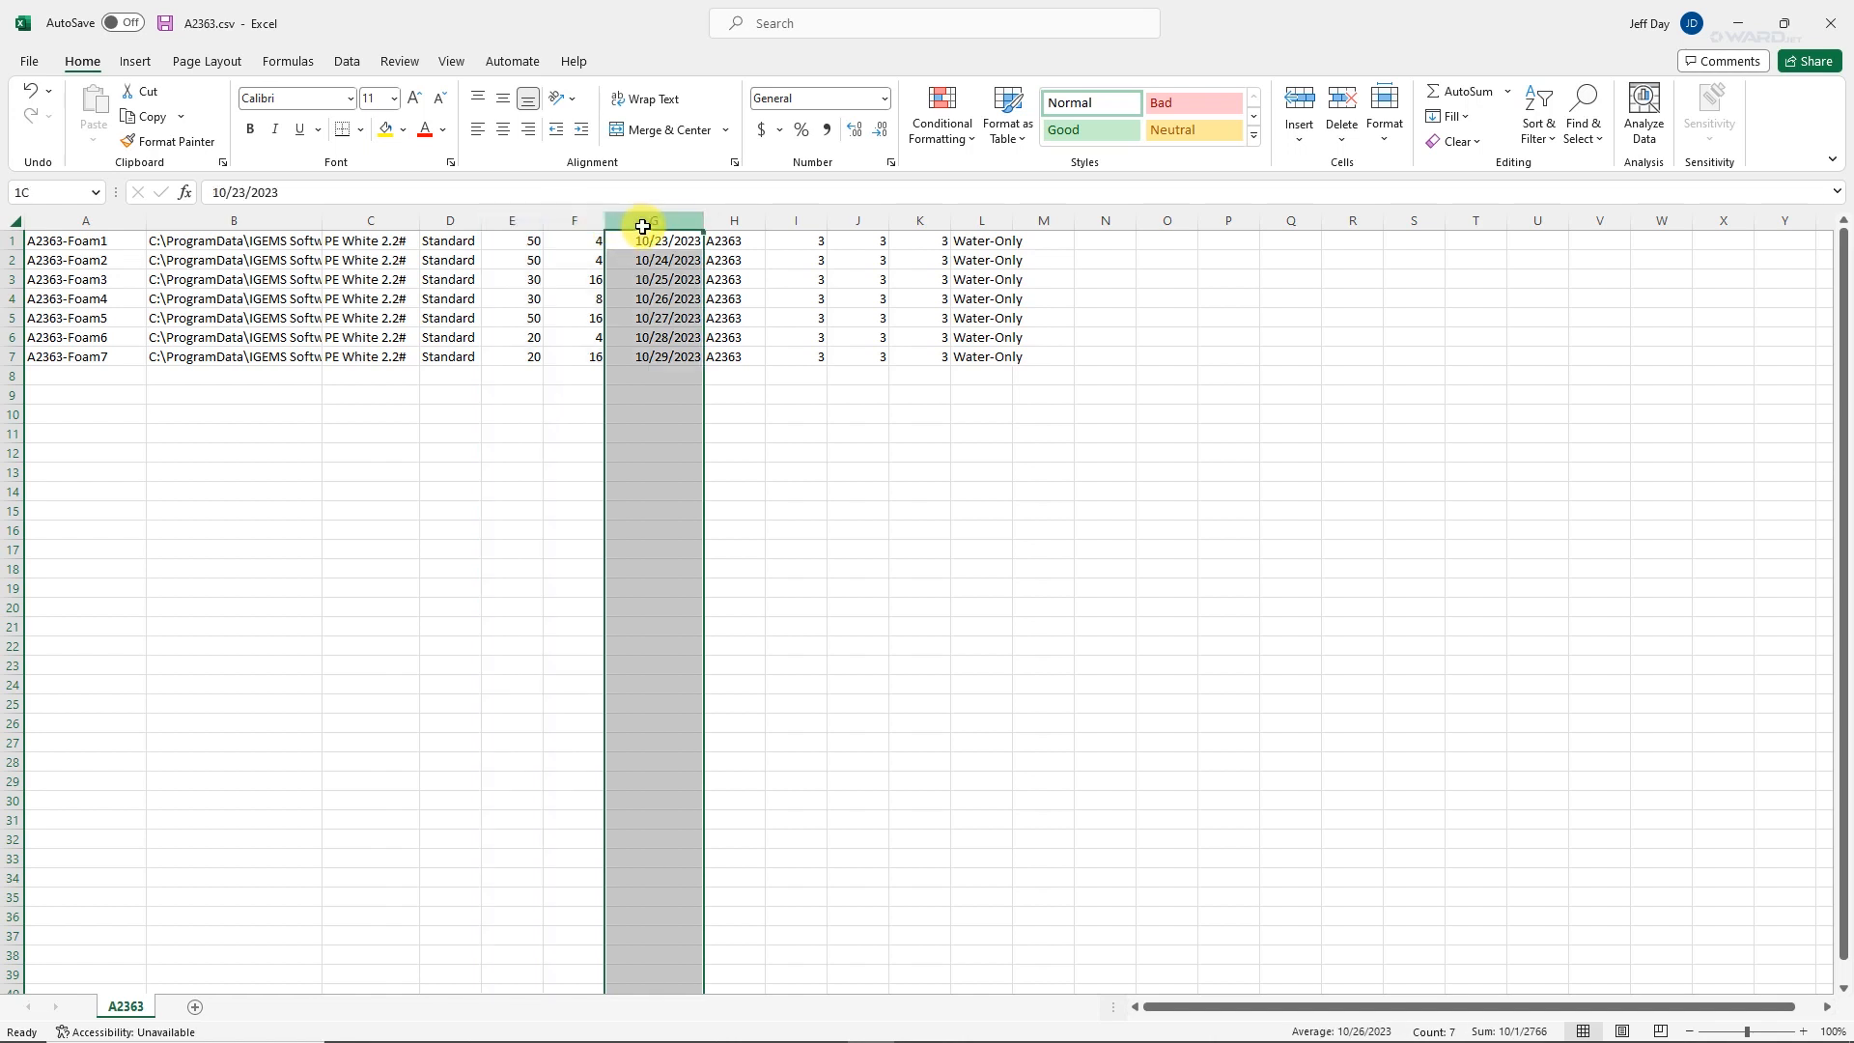
click(738, 218)
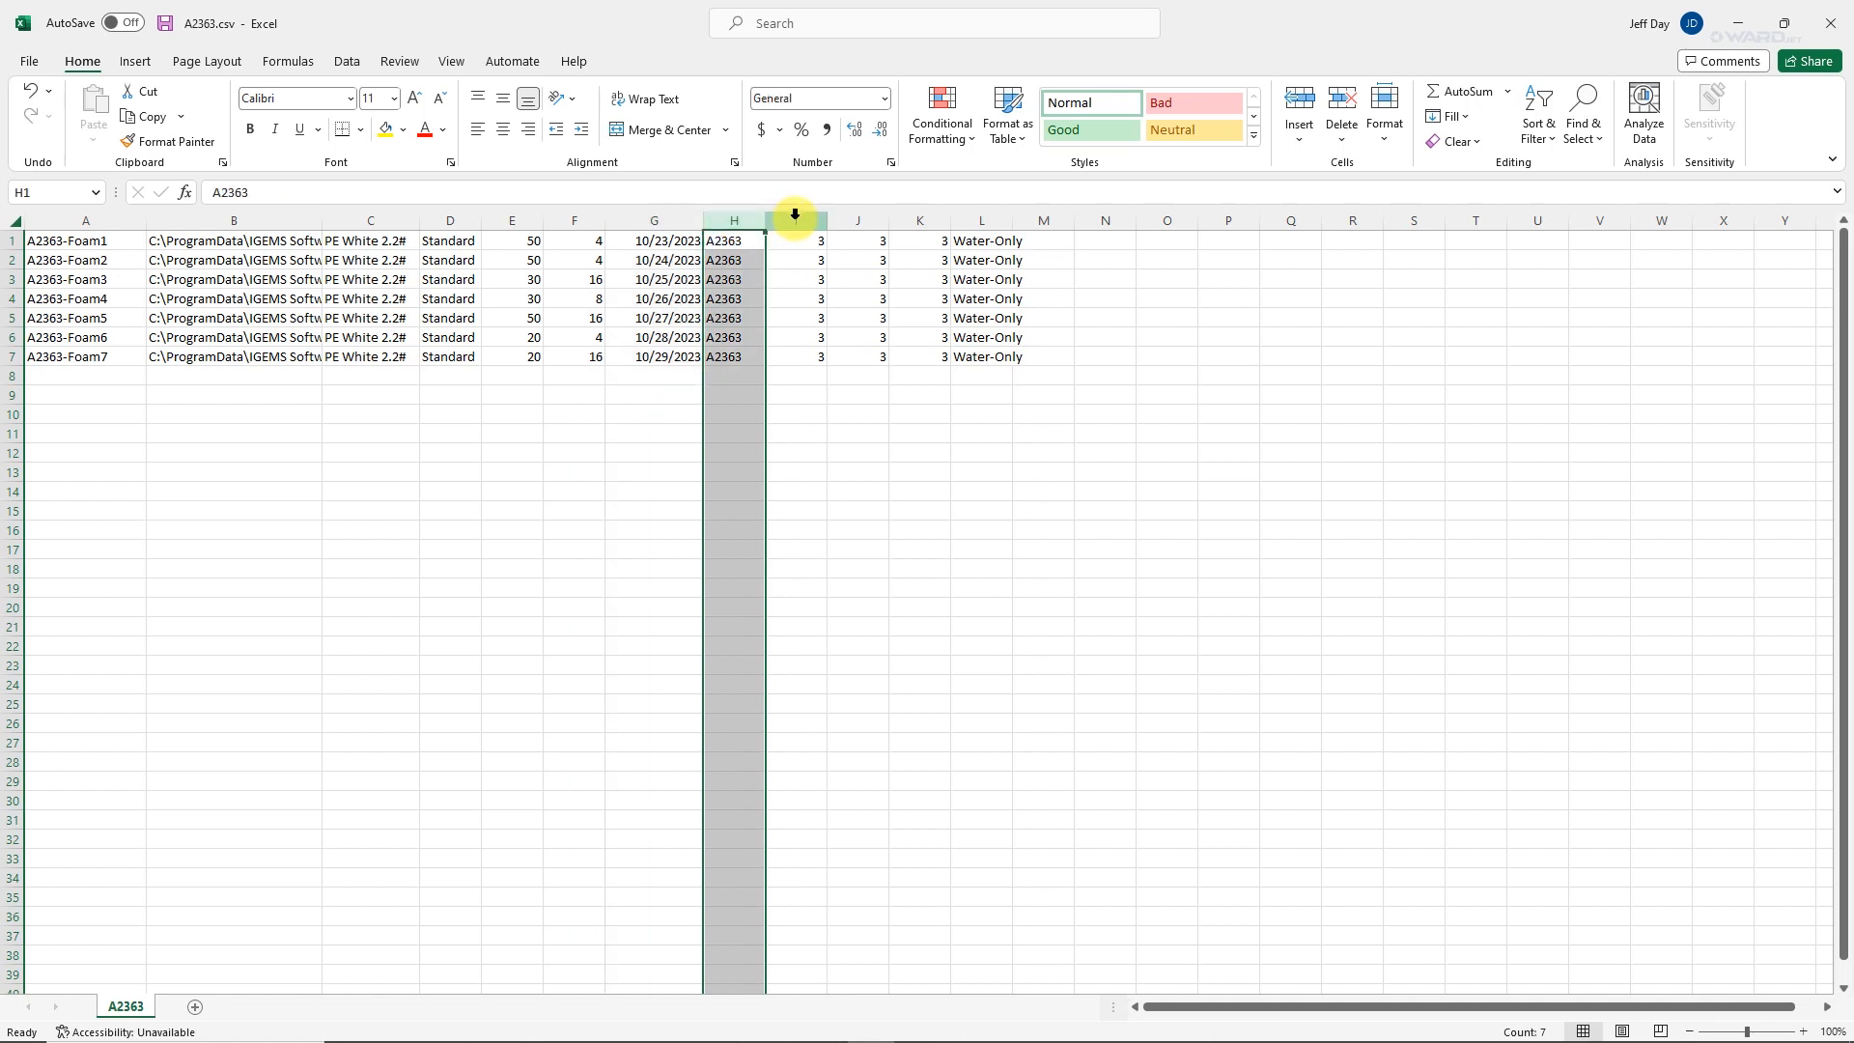
drag(796, 218, 898, 214)
click(908, 221)
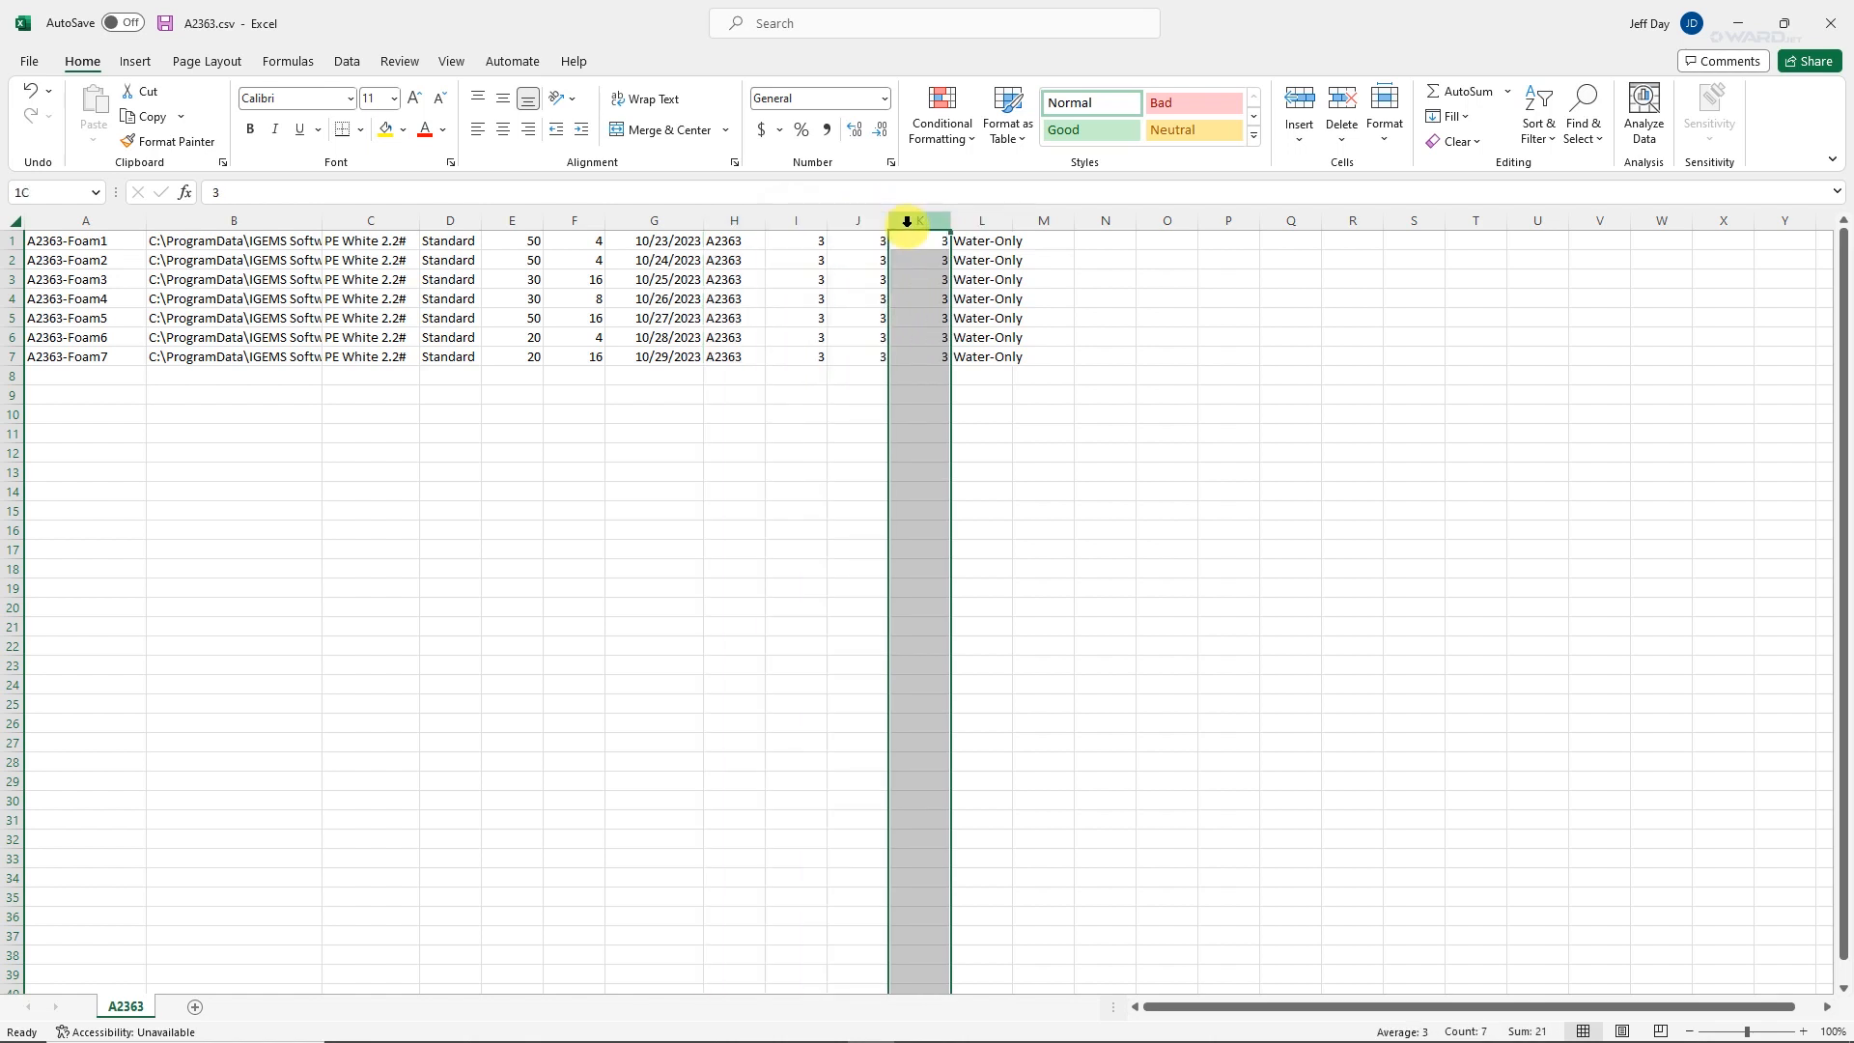
Widen column L to fit its Water-Only entries and check several of its cells.
click(978, 220)
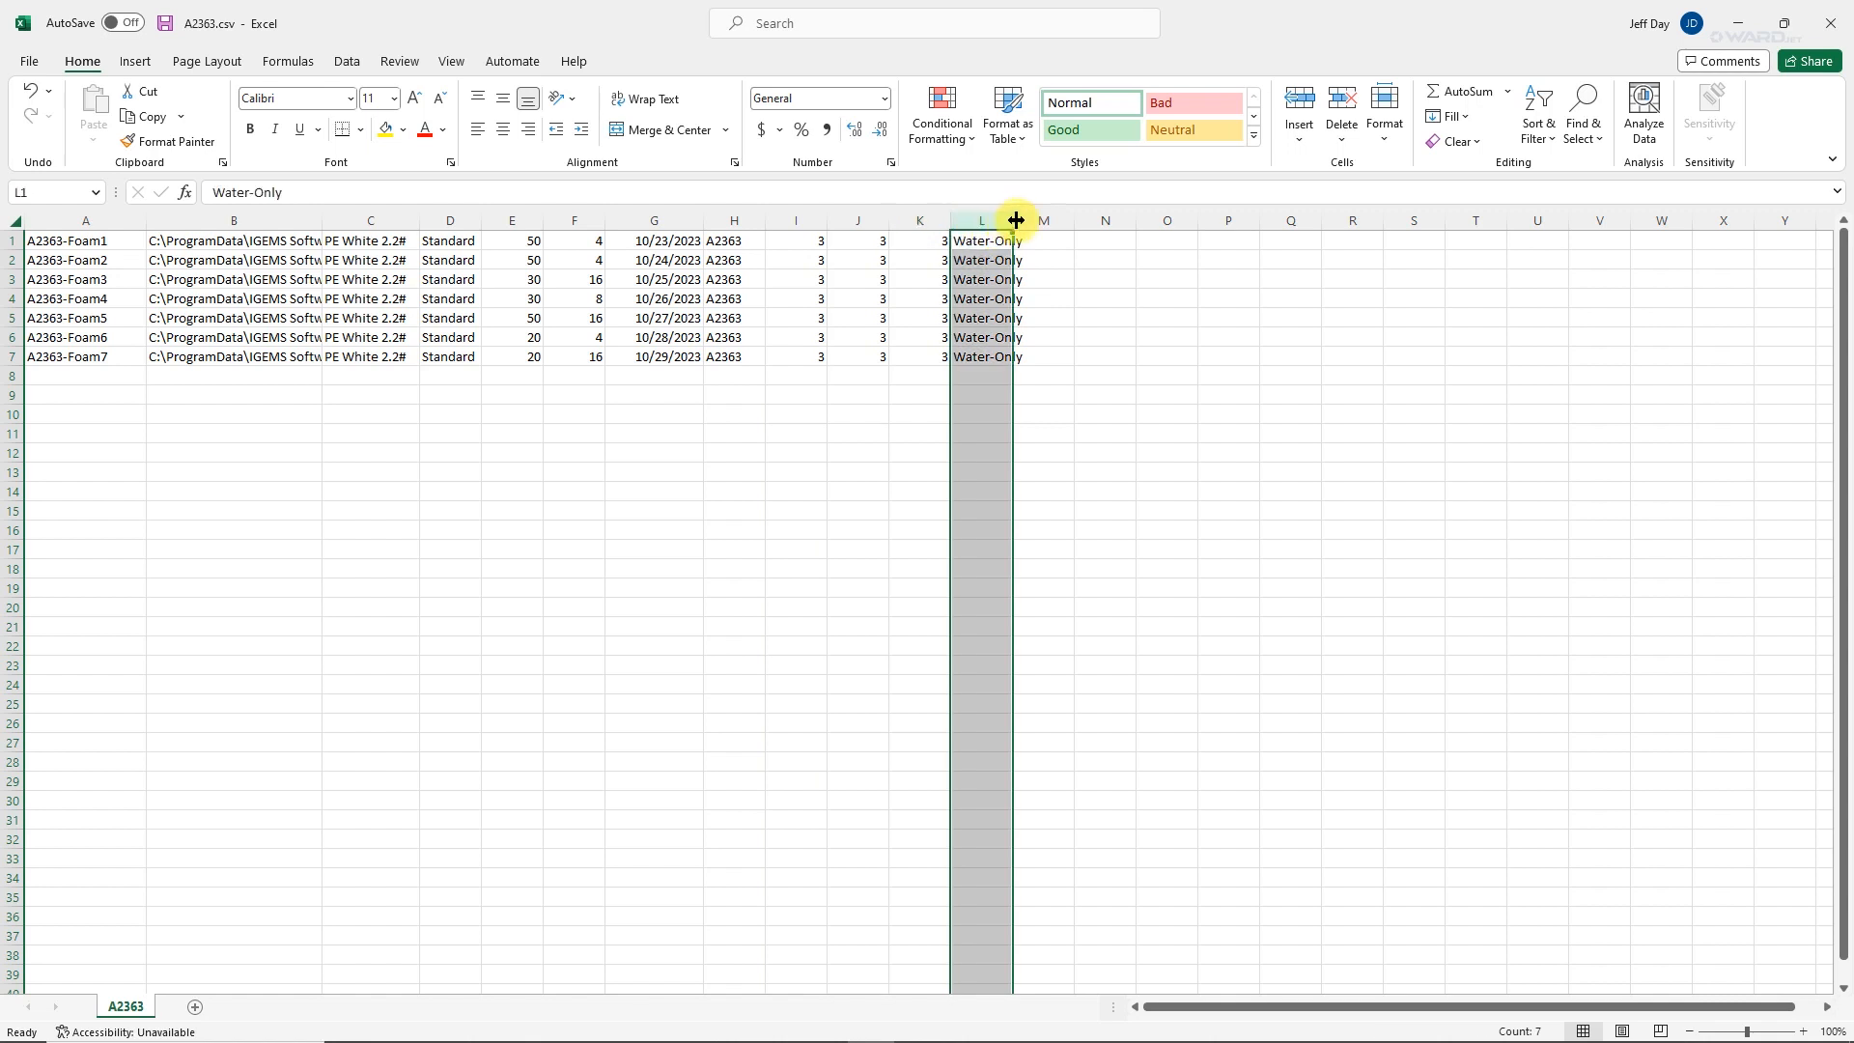
drag(1016, 220, 1048, 222)
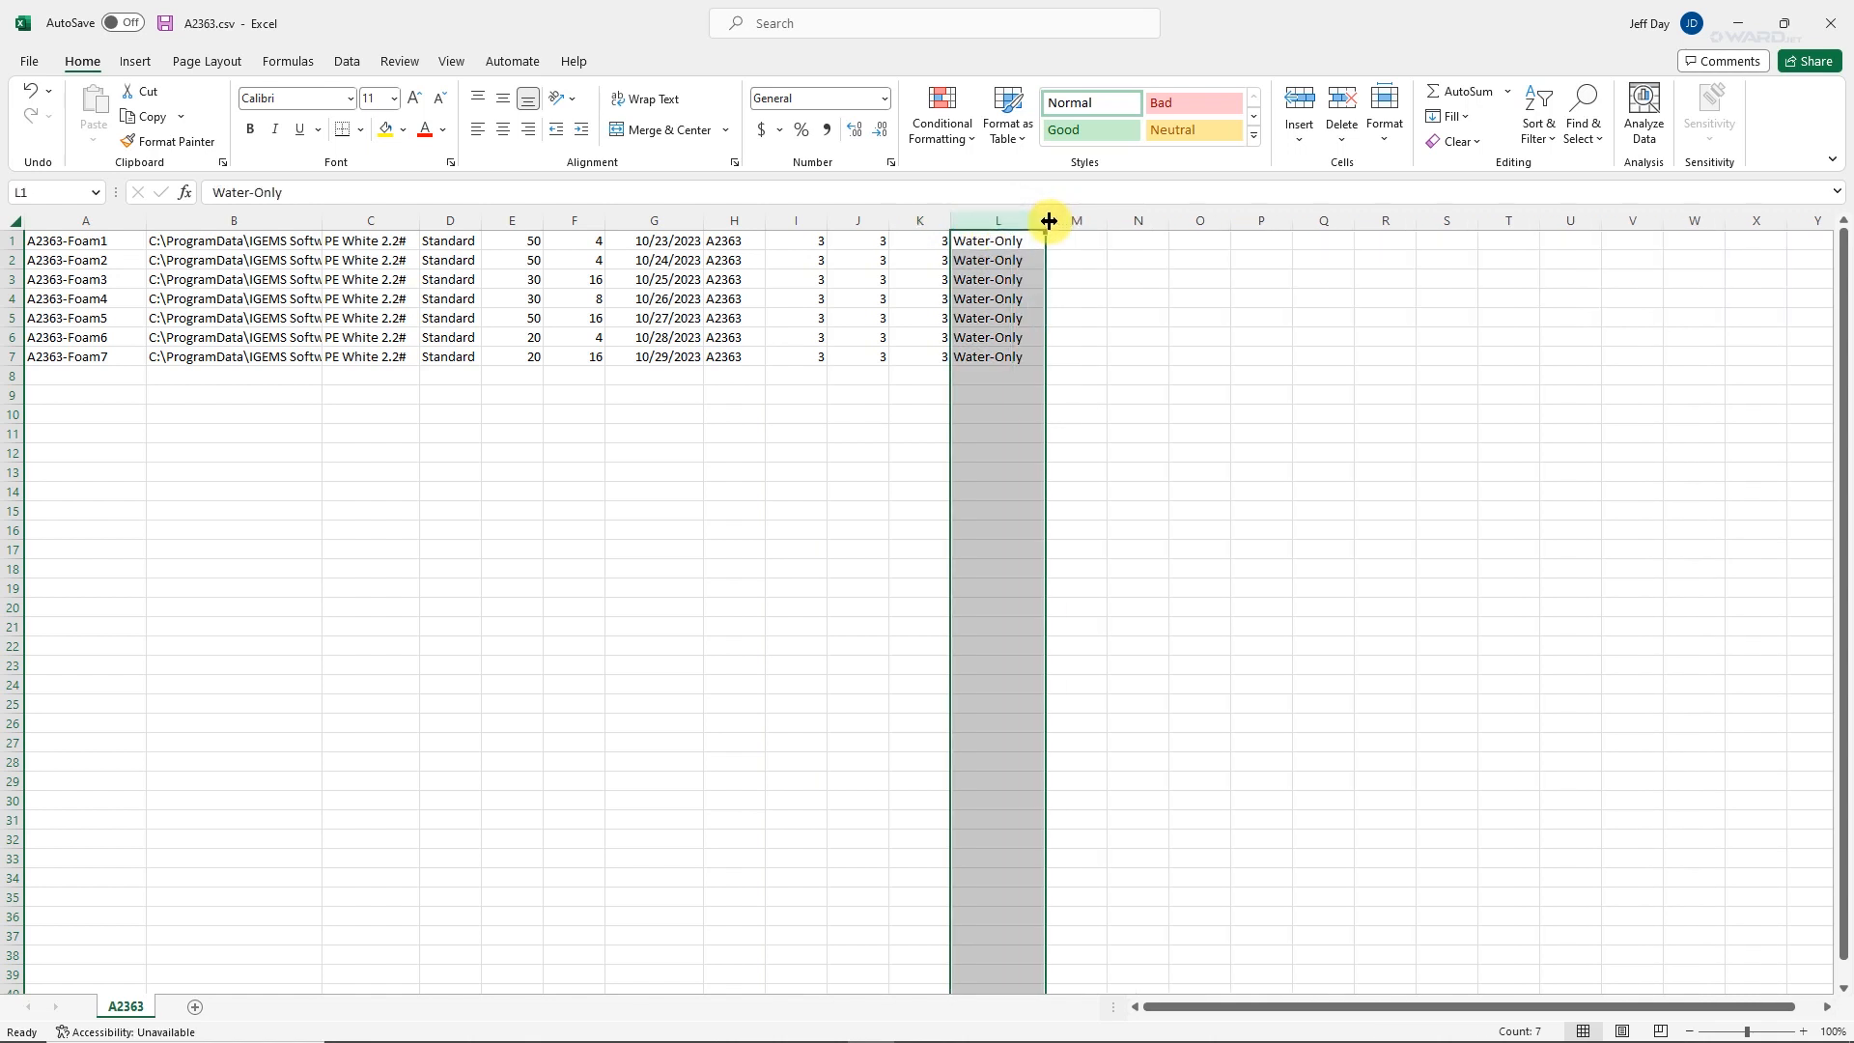
click(998, 354)
click(994, 337)
click(993, 298)
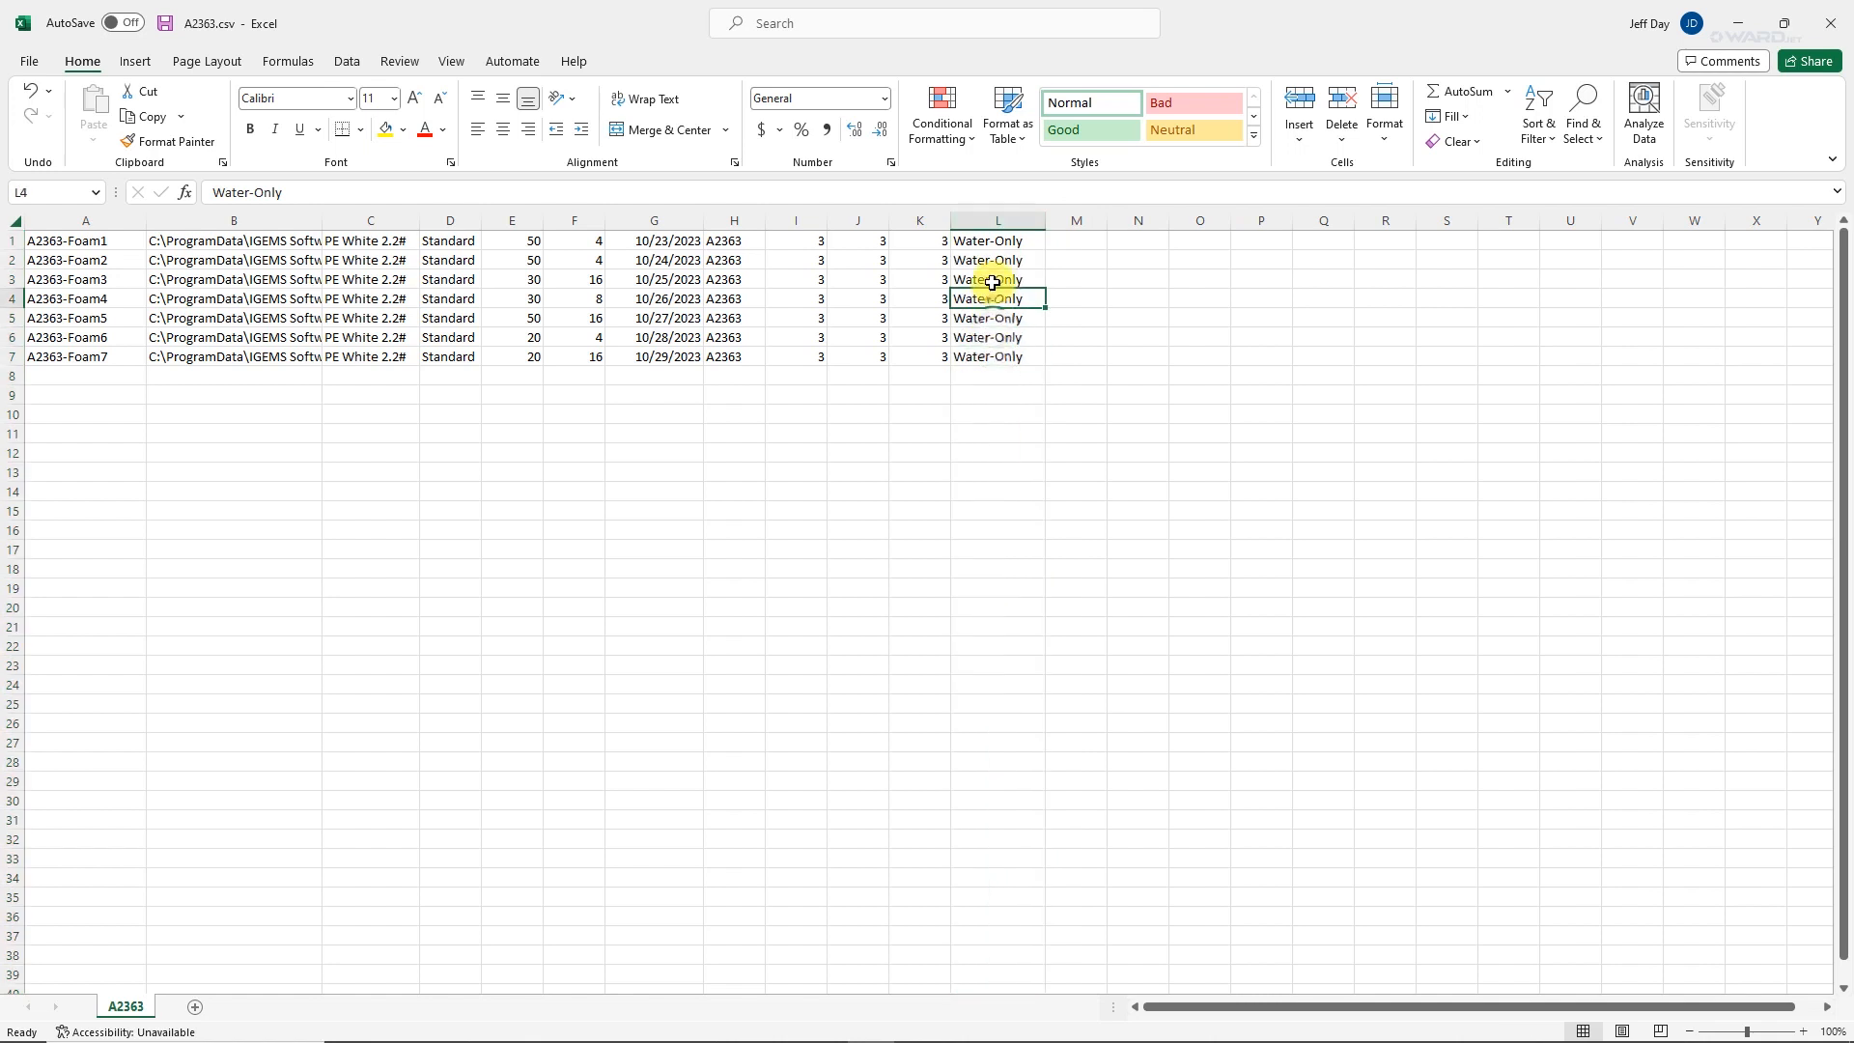
click(990, 259)
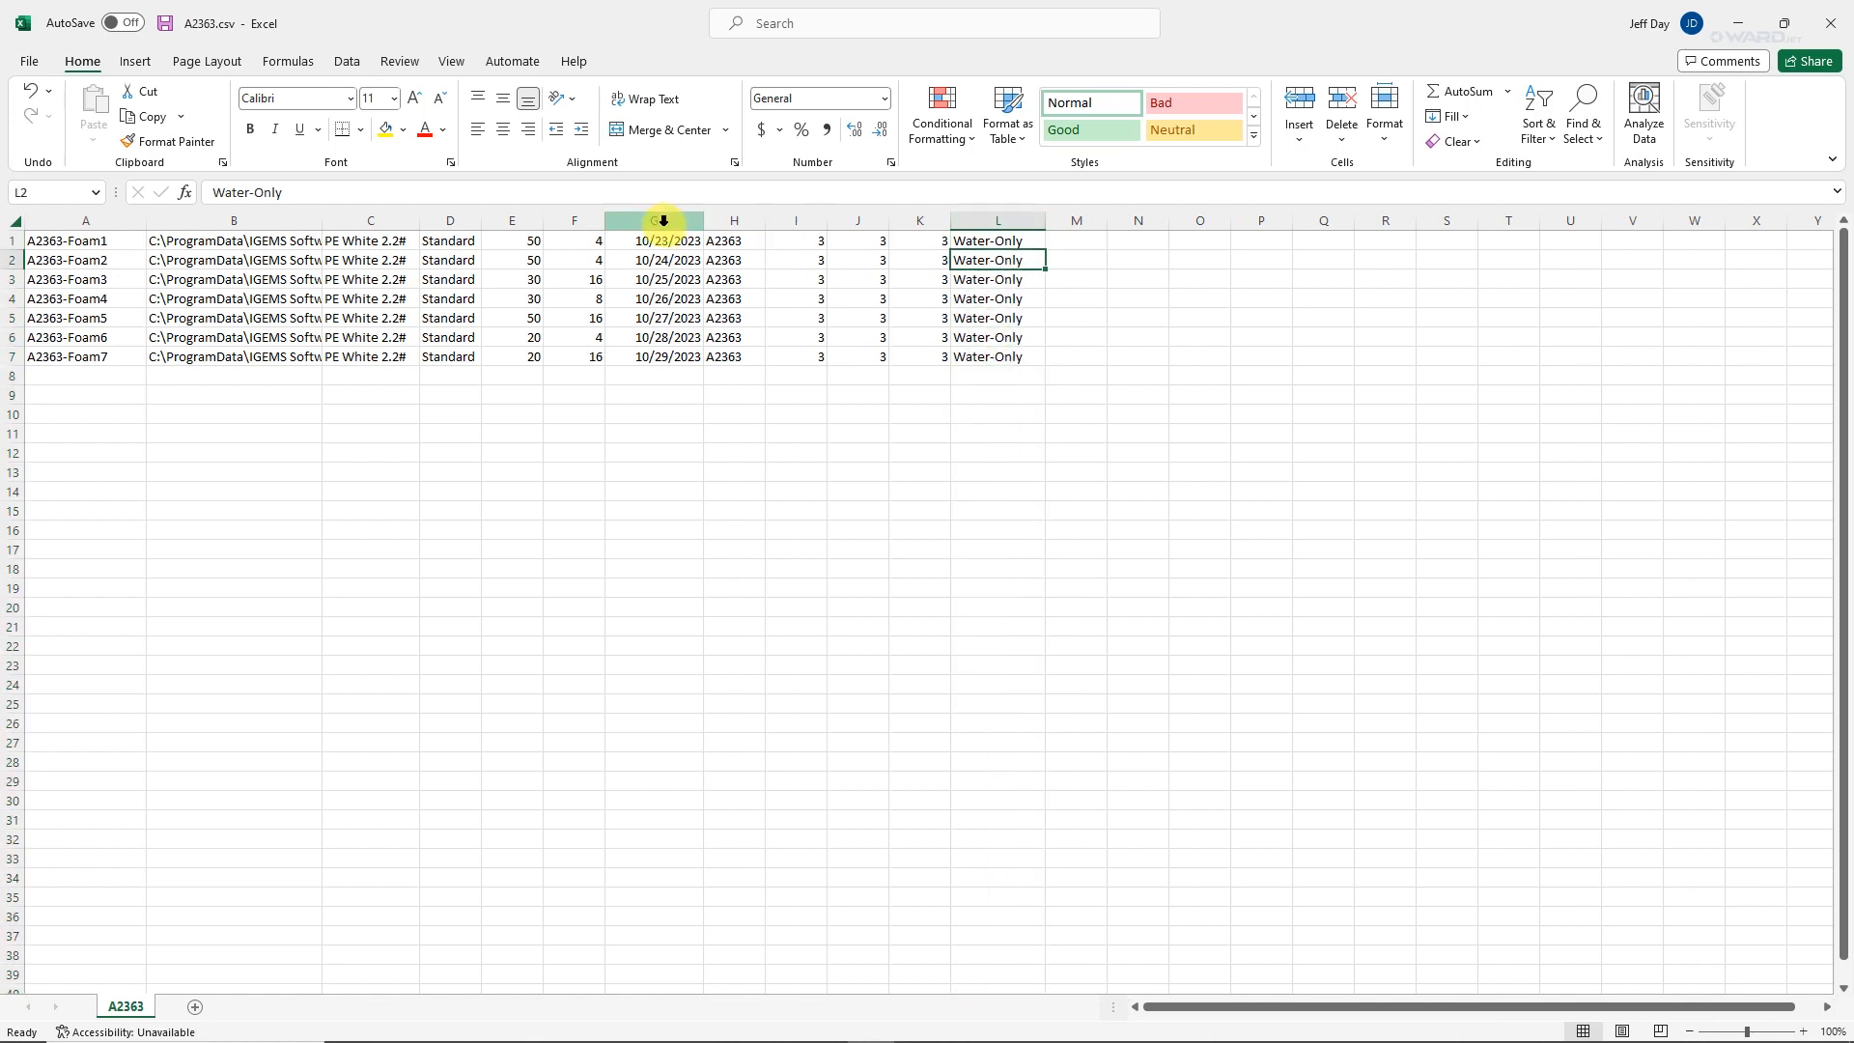
Examine the dates in column G and leave the whole column selected.
click(663, 220)
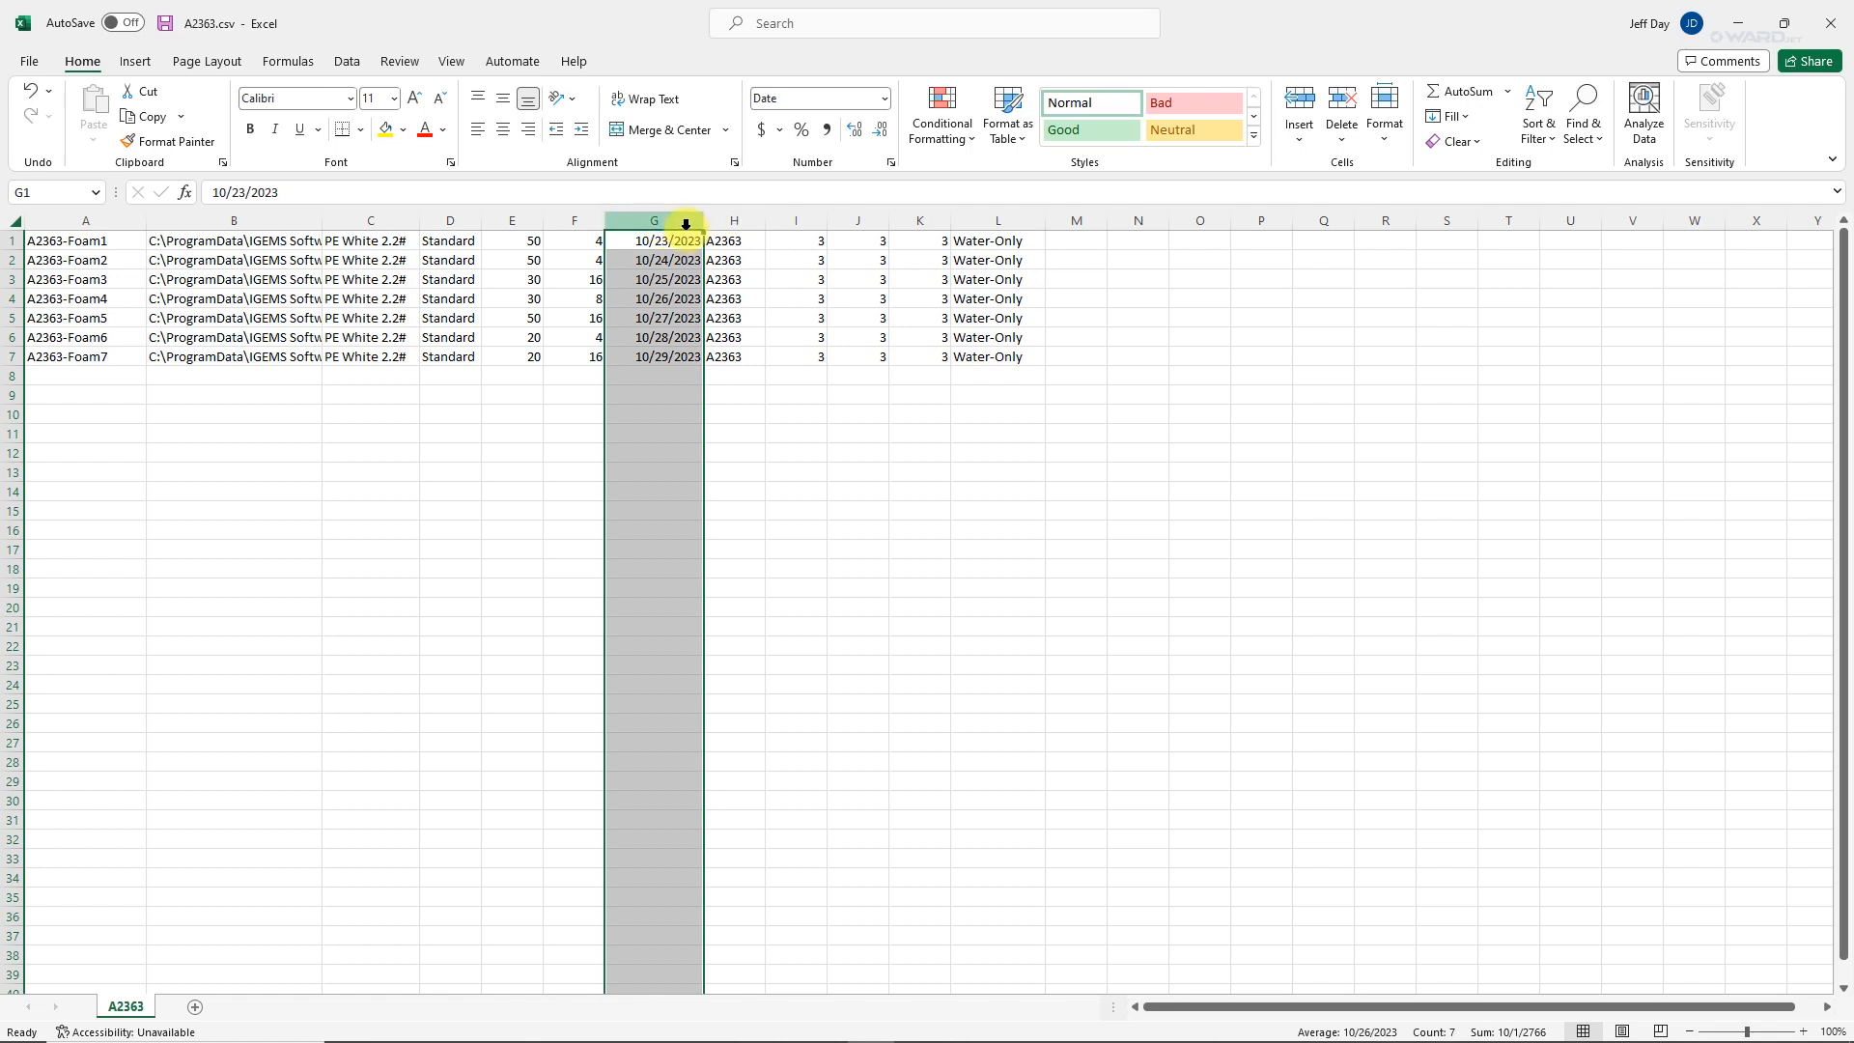
click(672, 279)
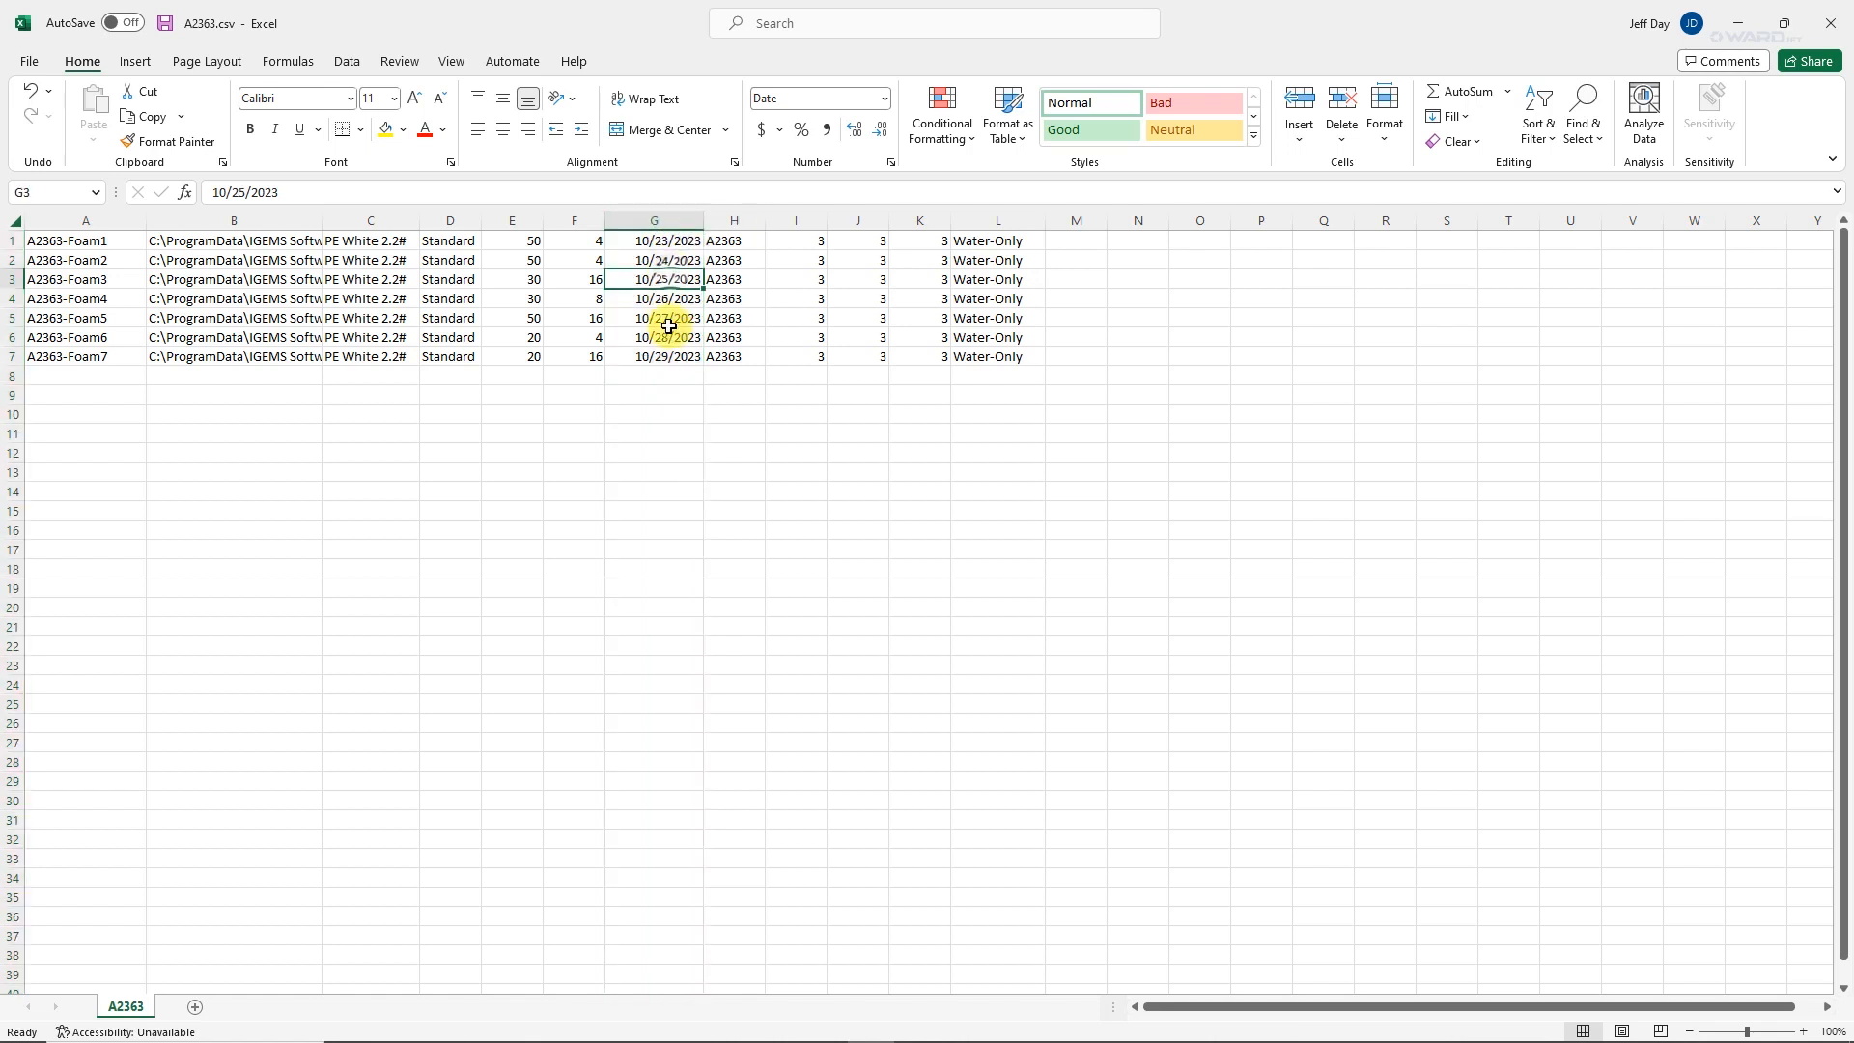
click(669, 338)
click(657, 222)
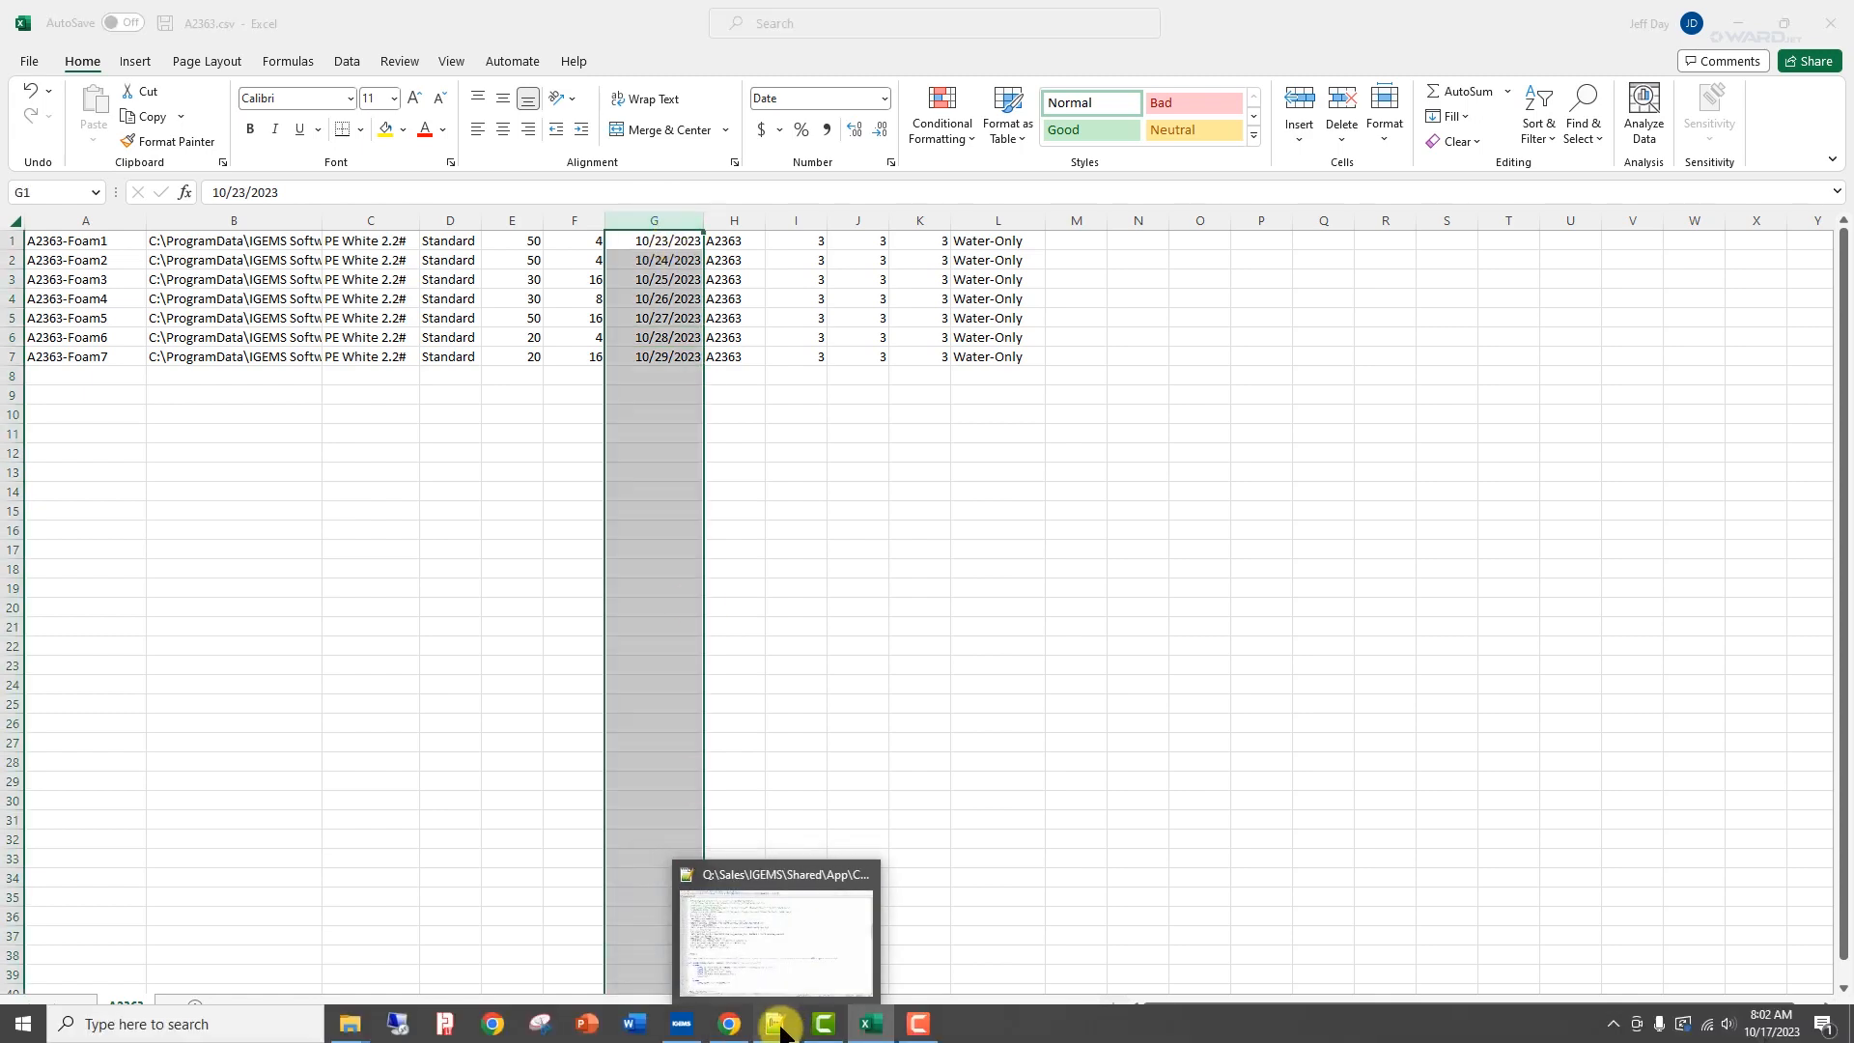
Switch to the CSVtoOrganizer.lsp script in Notepad++ and examine the SQL-SET lines for note and DueDate.
click(776, 1023)
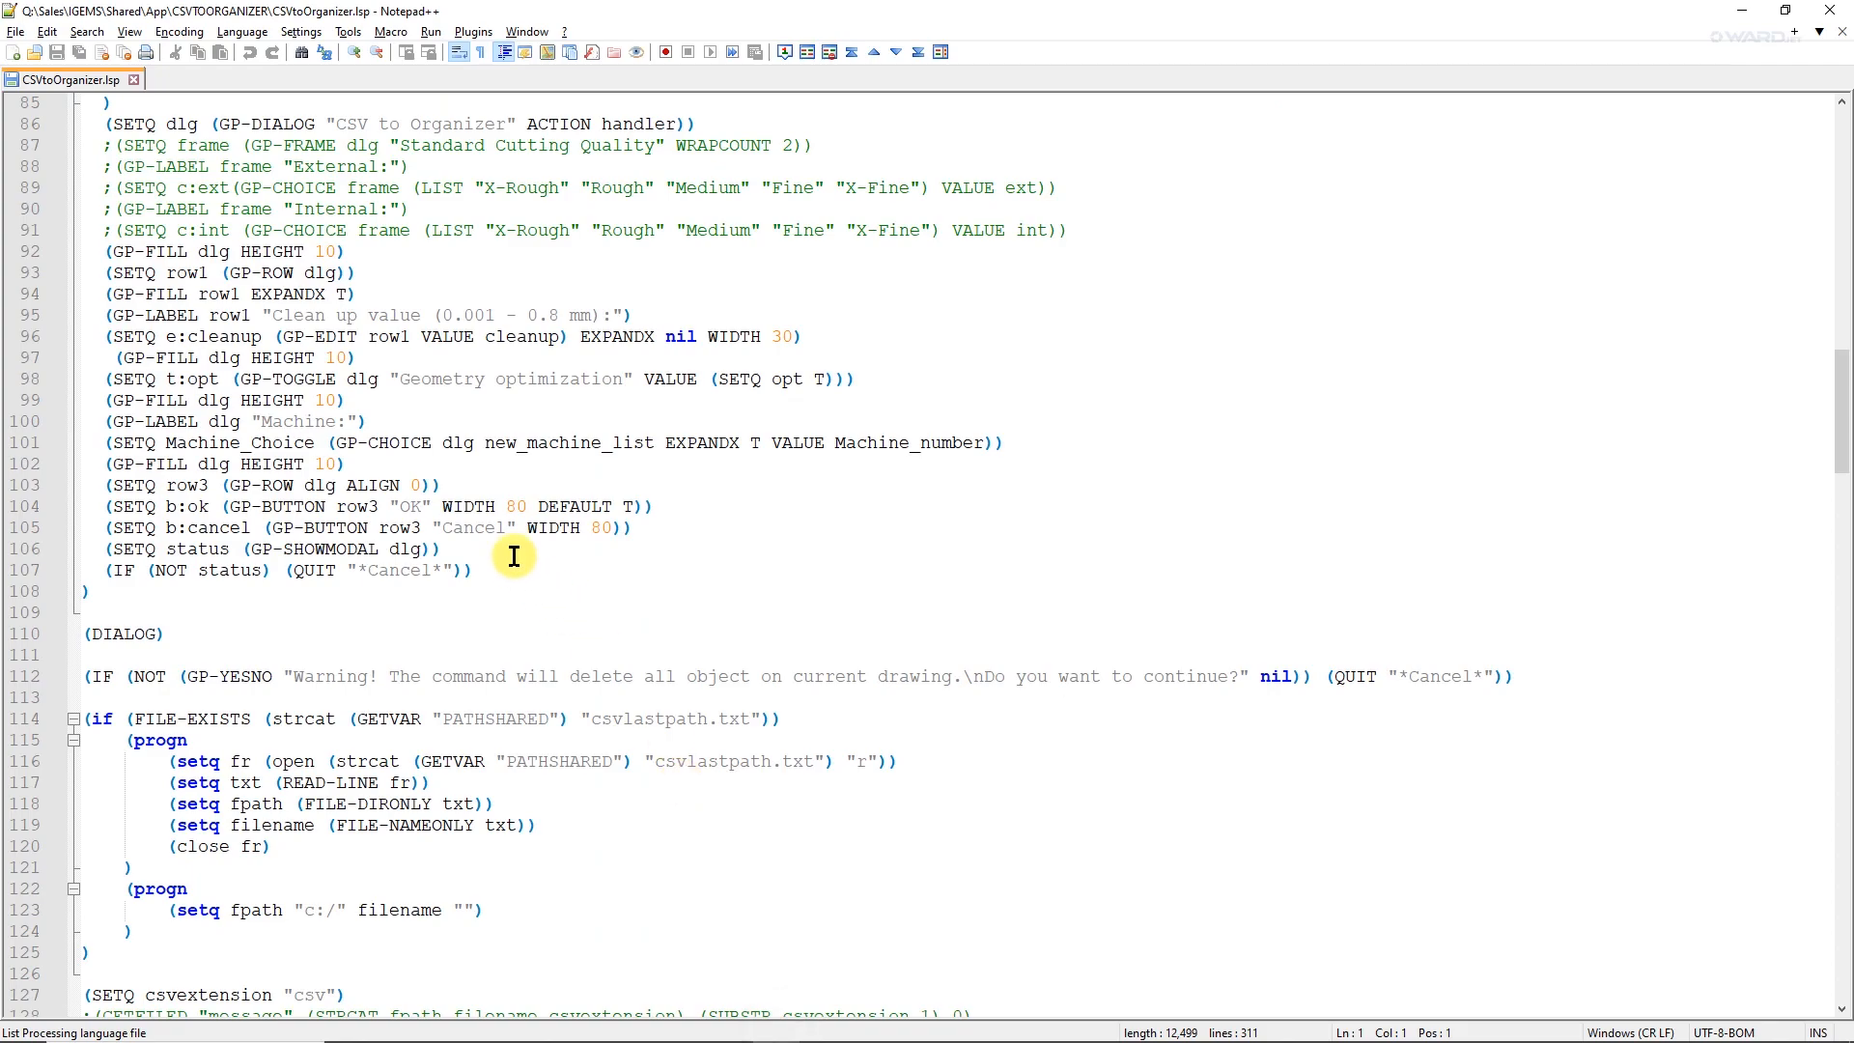
scroll(506, 555, down, 7)
scroll(506, 556, down, 20)
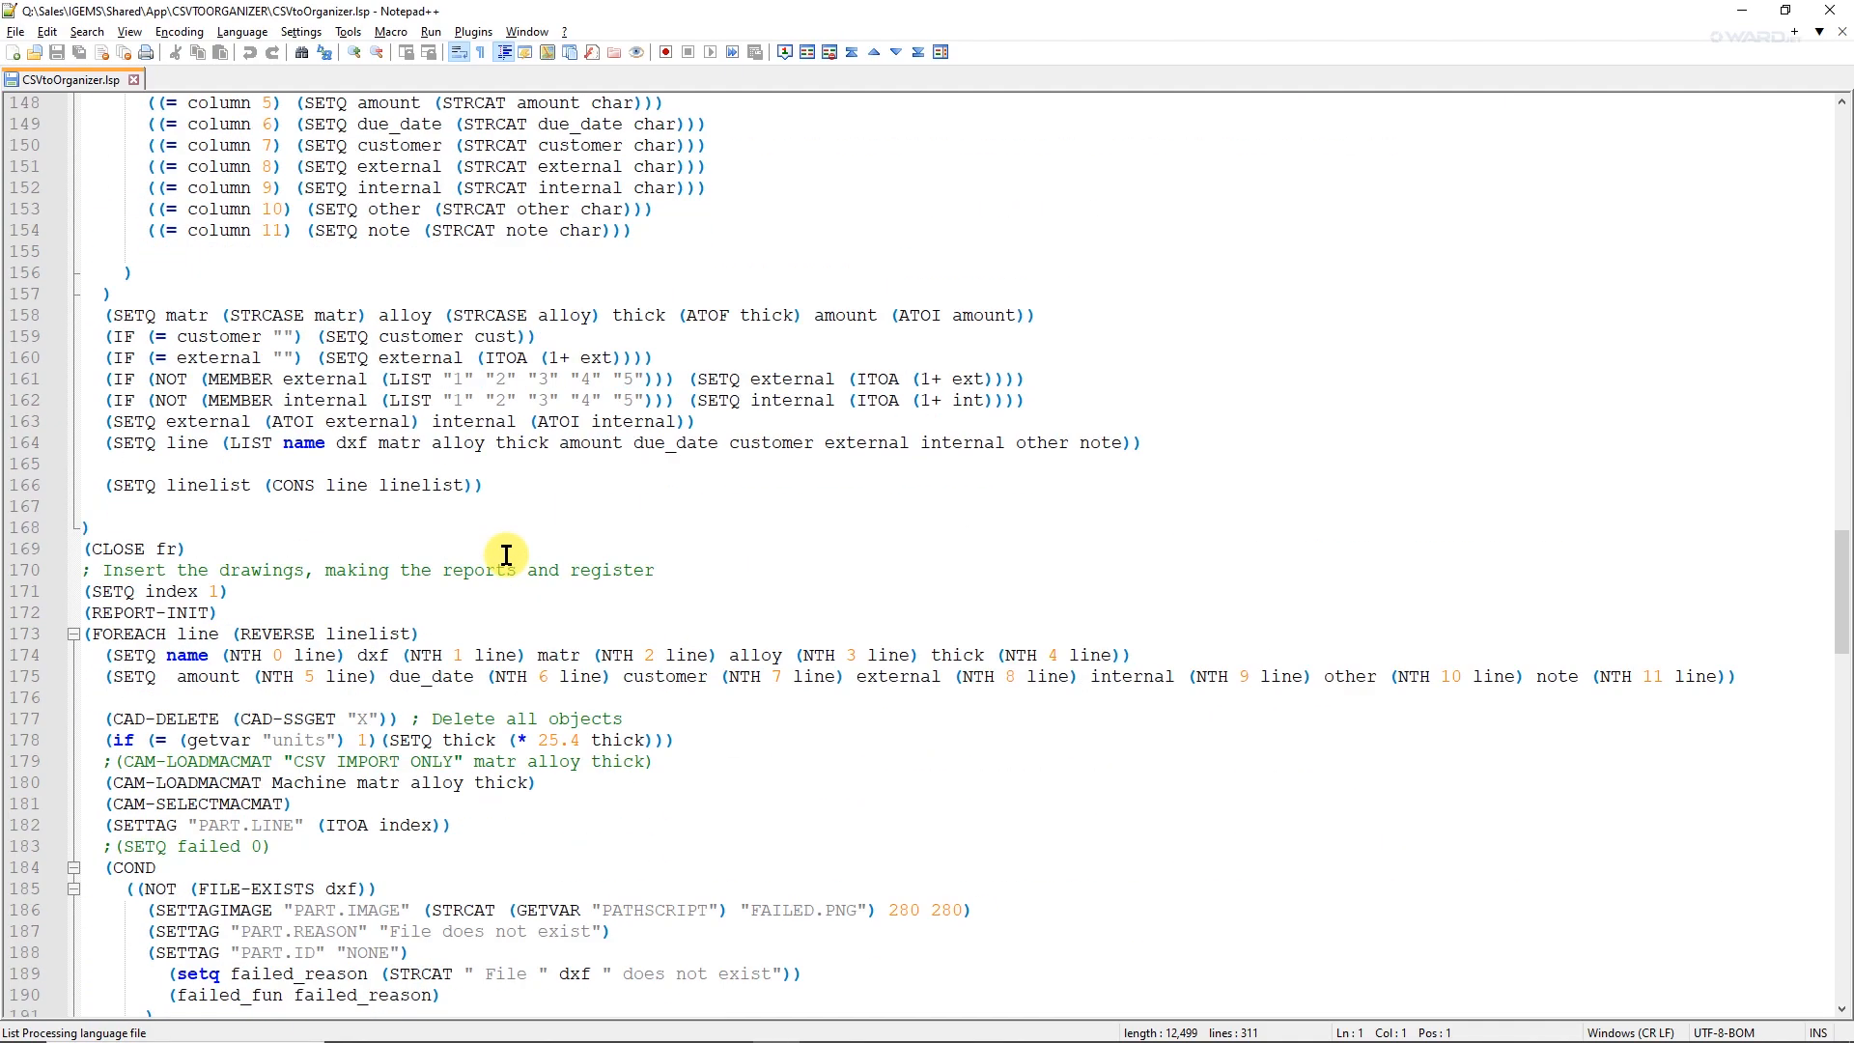
scroll(506, 555, down, 4)
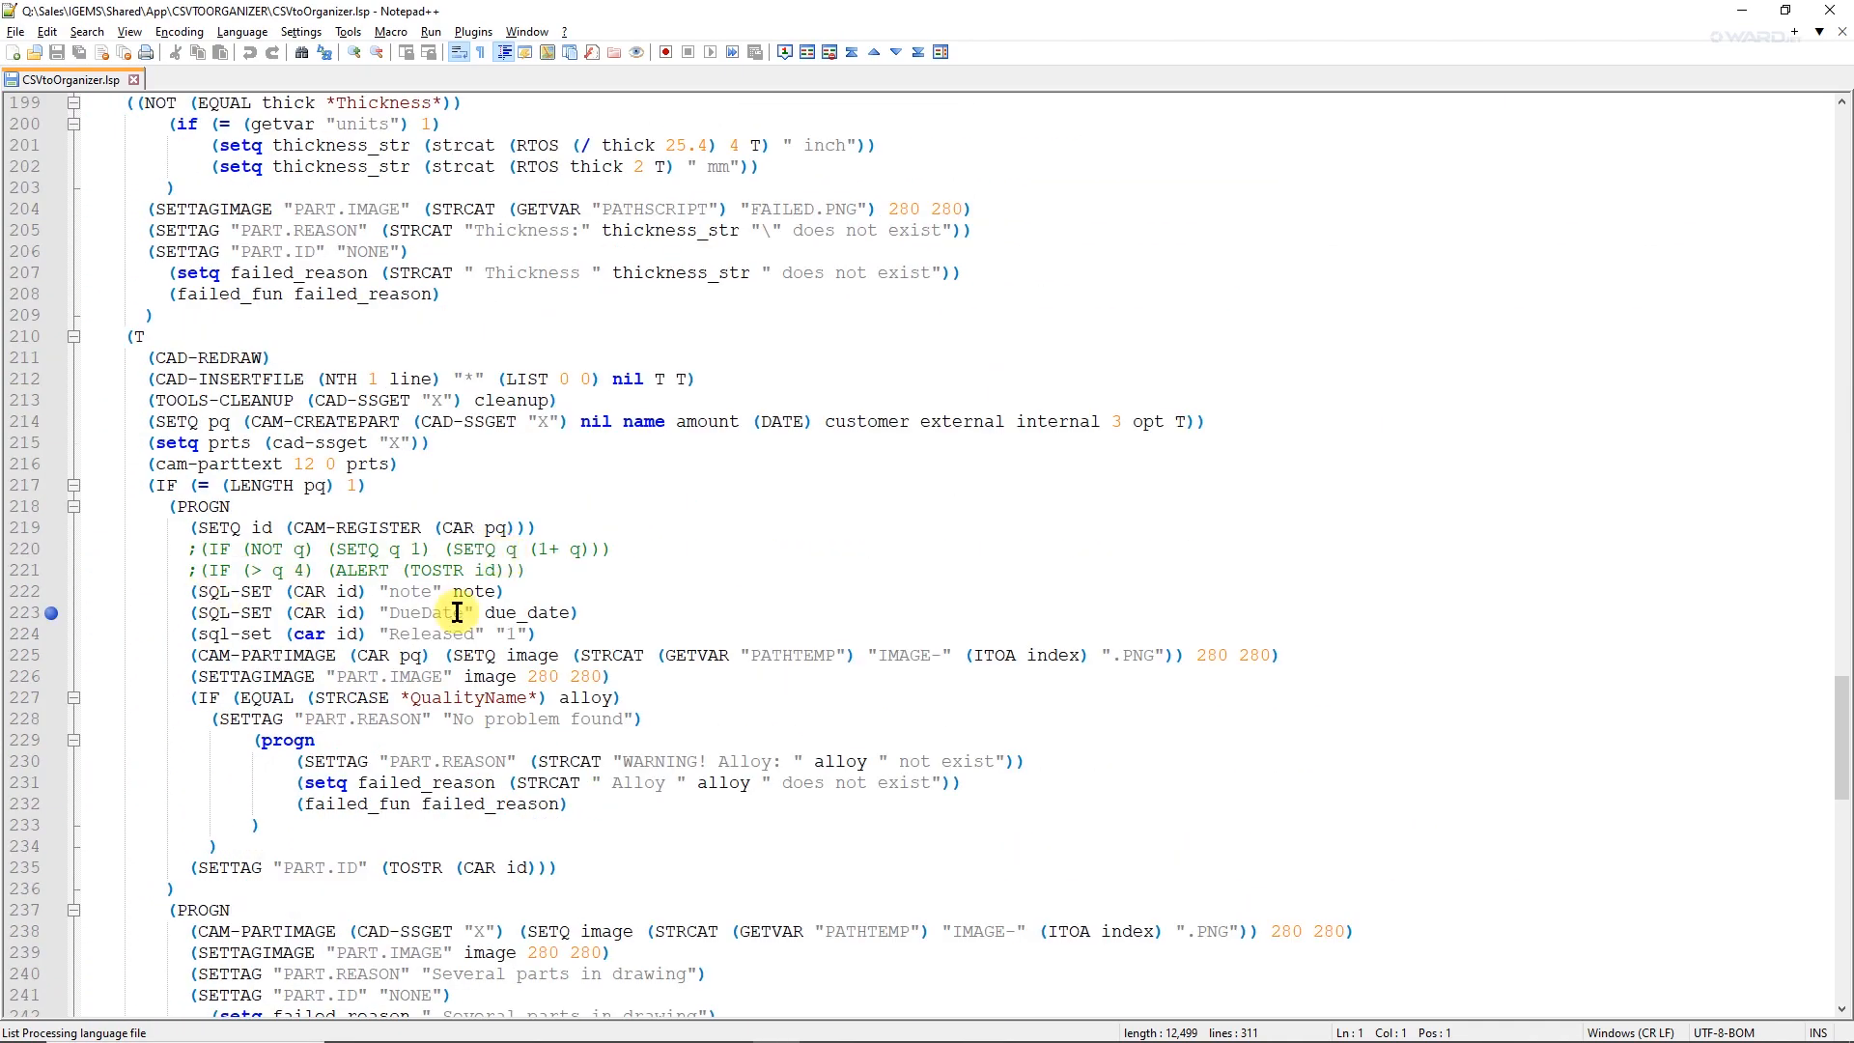
click(579, 613)
drag(579, 613, 62, 591)
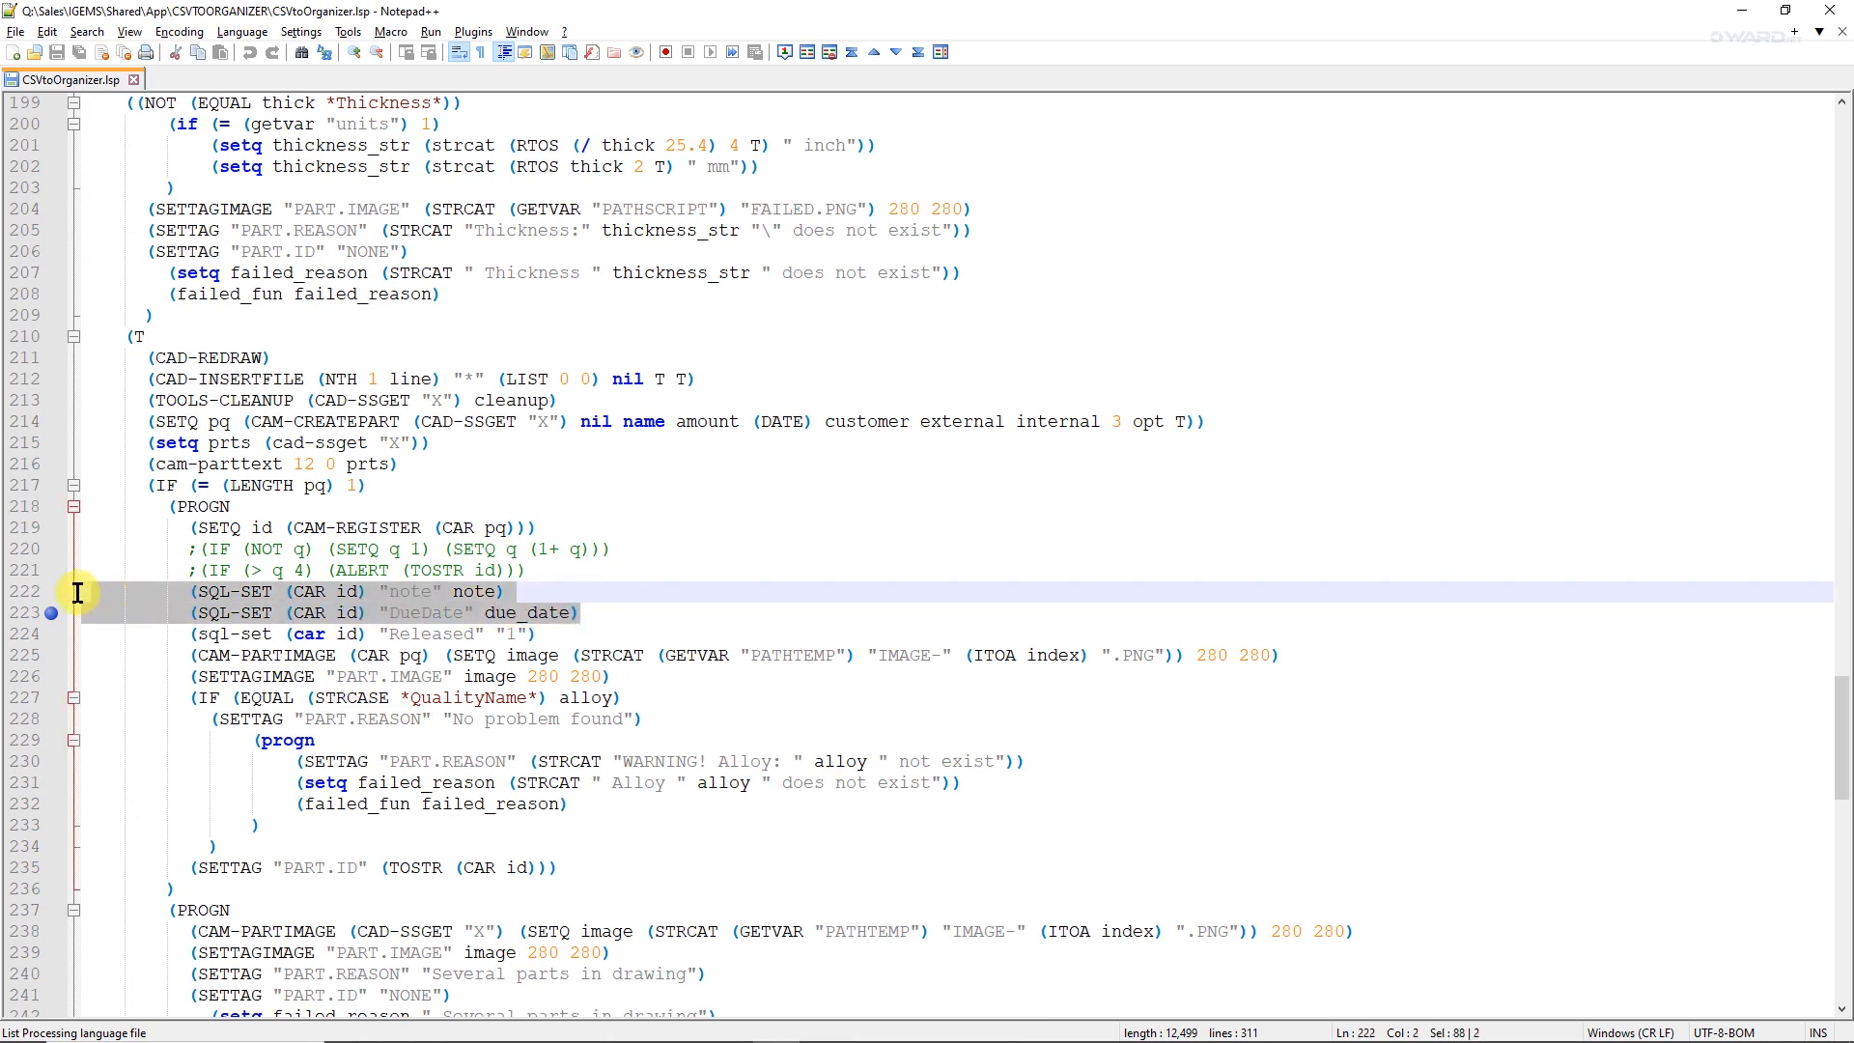
click(444, 612)
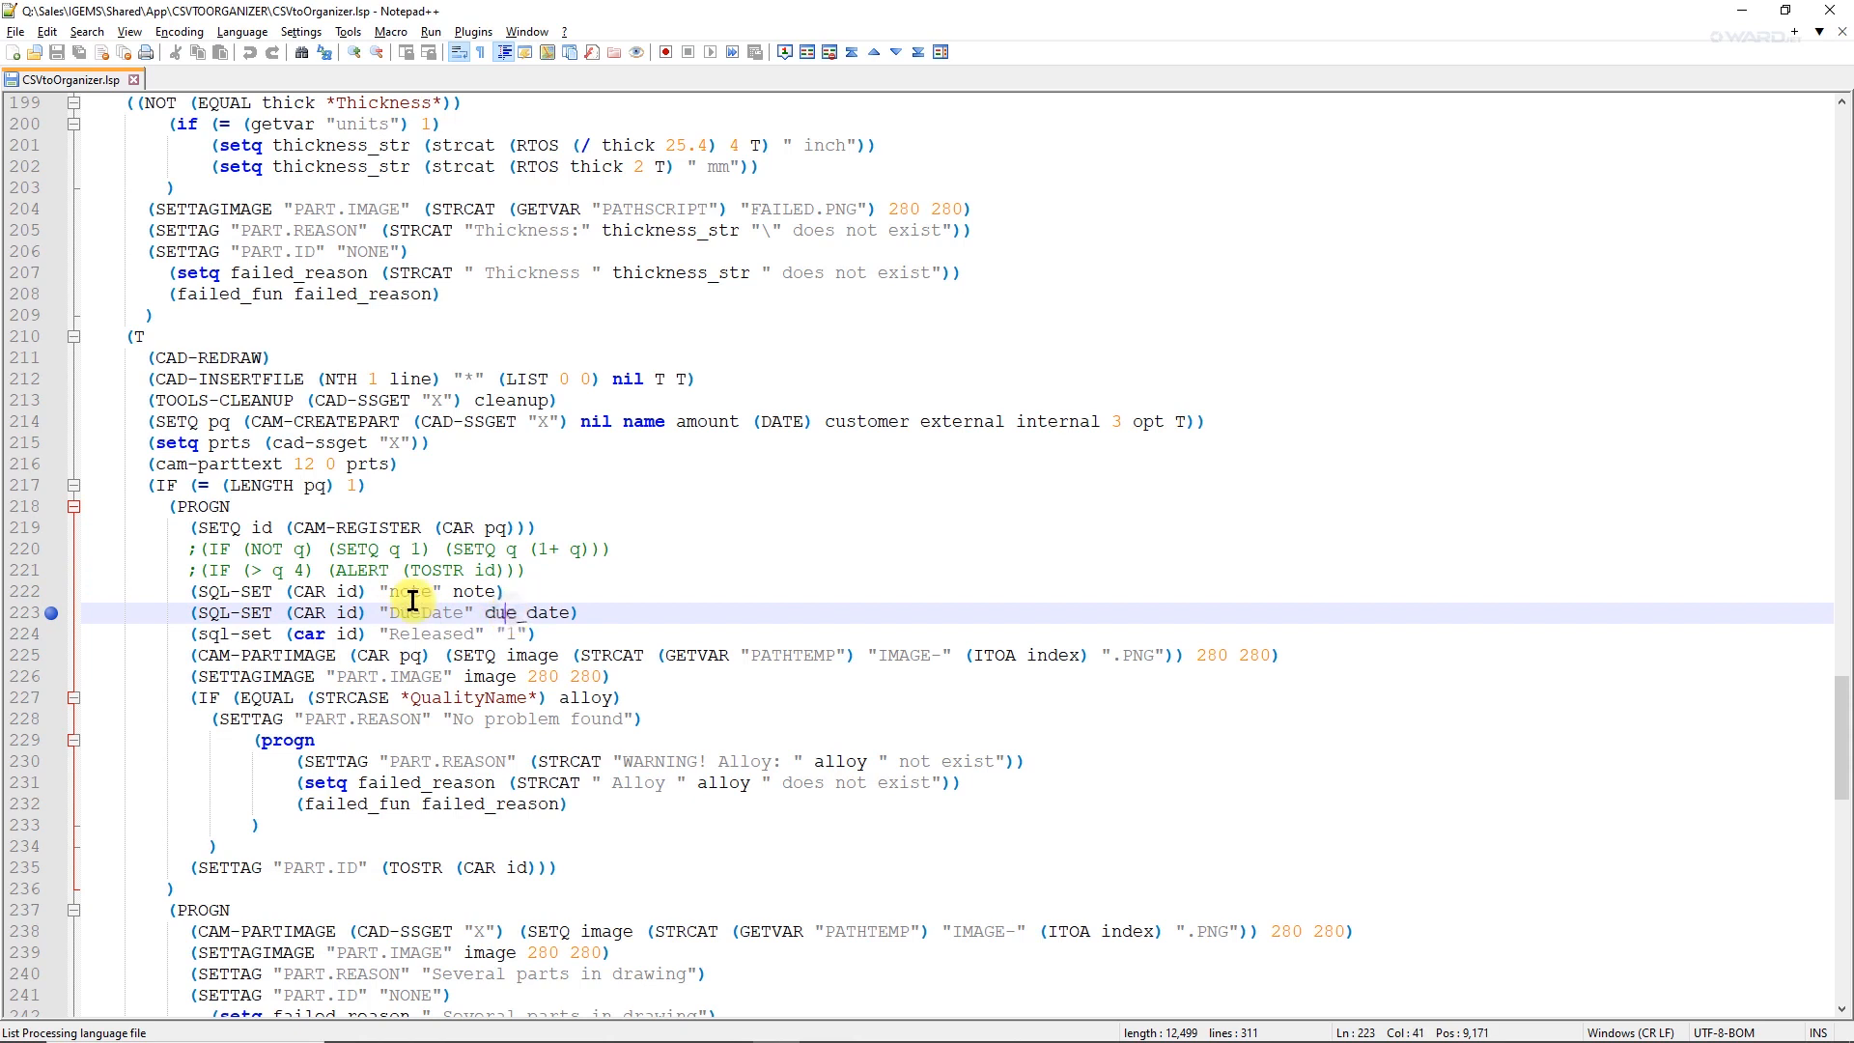
click(410, 591)
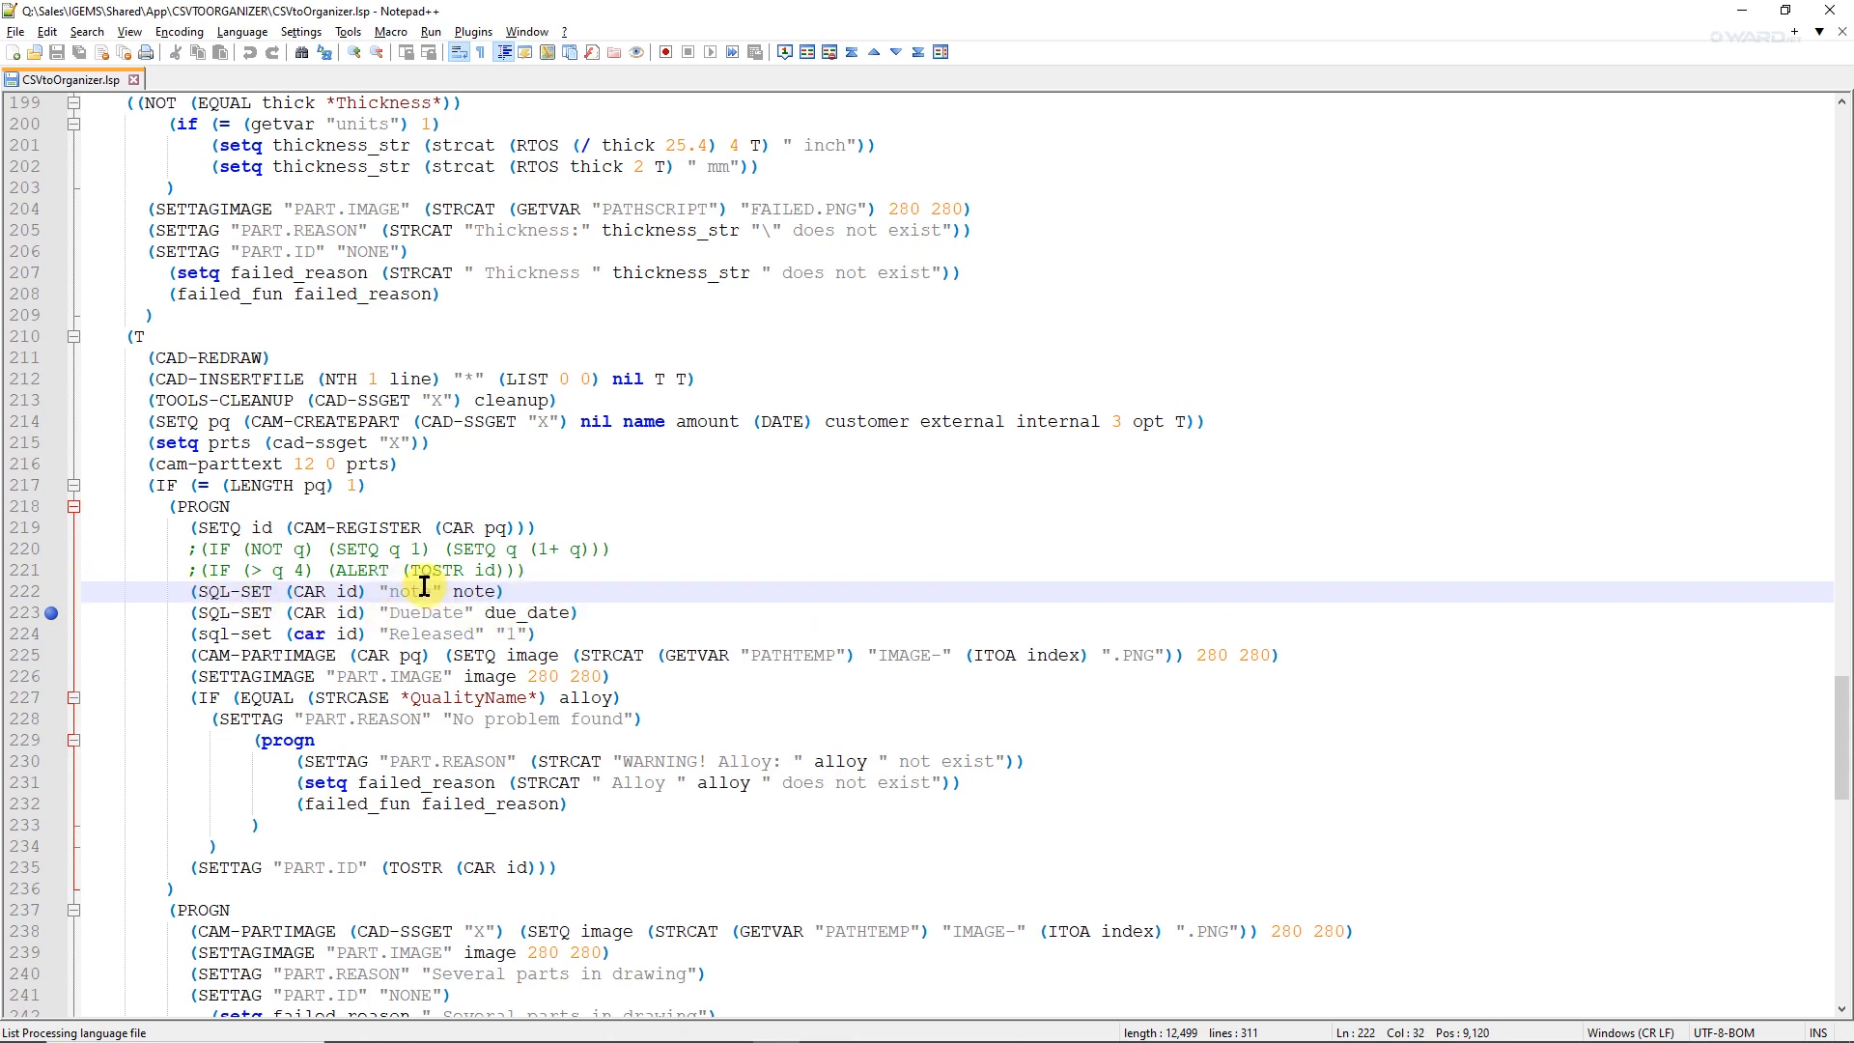
Return to IGEMS and set the drawing's length units to millimeters.
click(1740, 12)
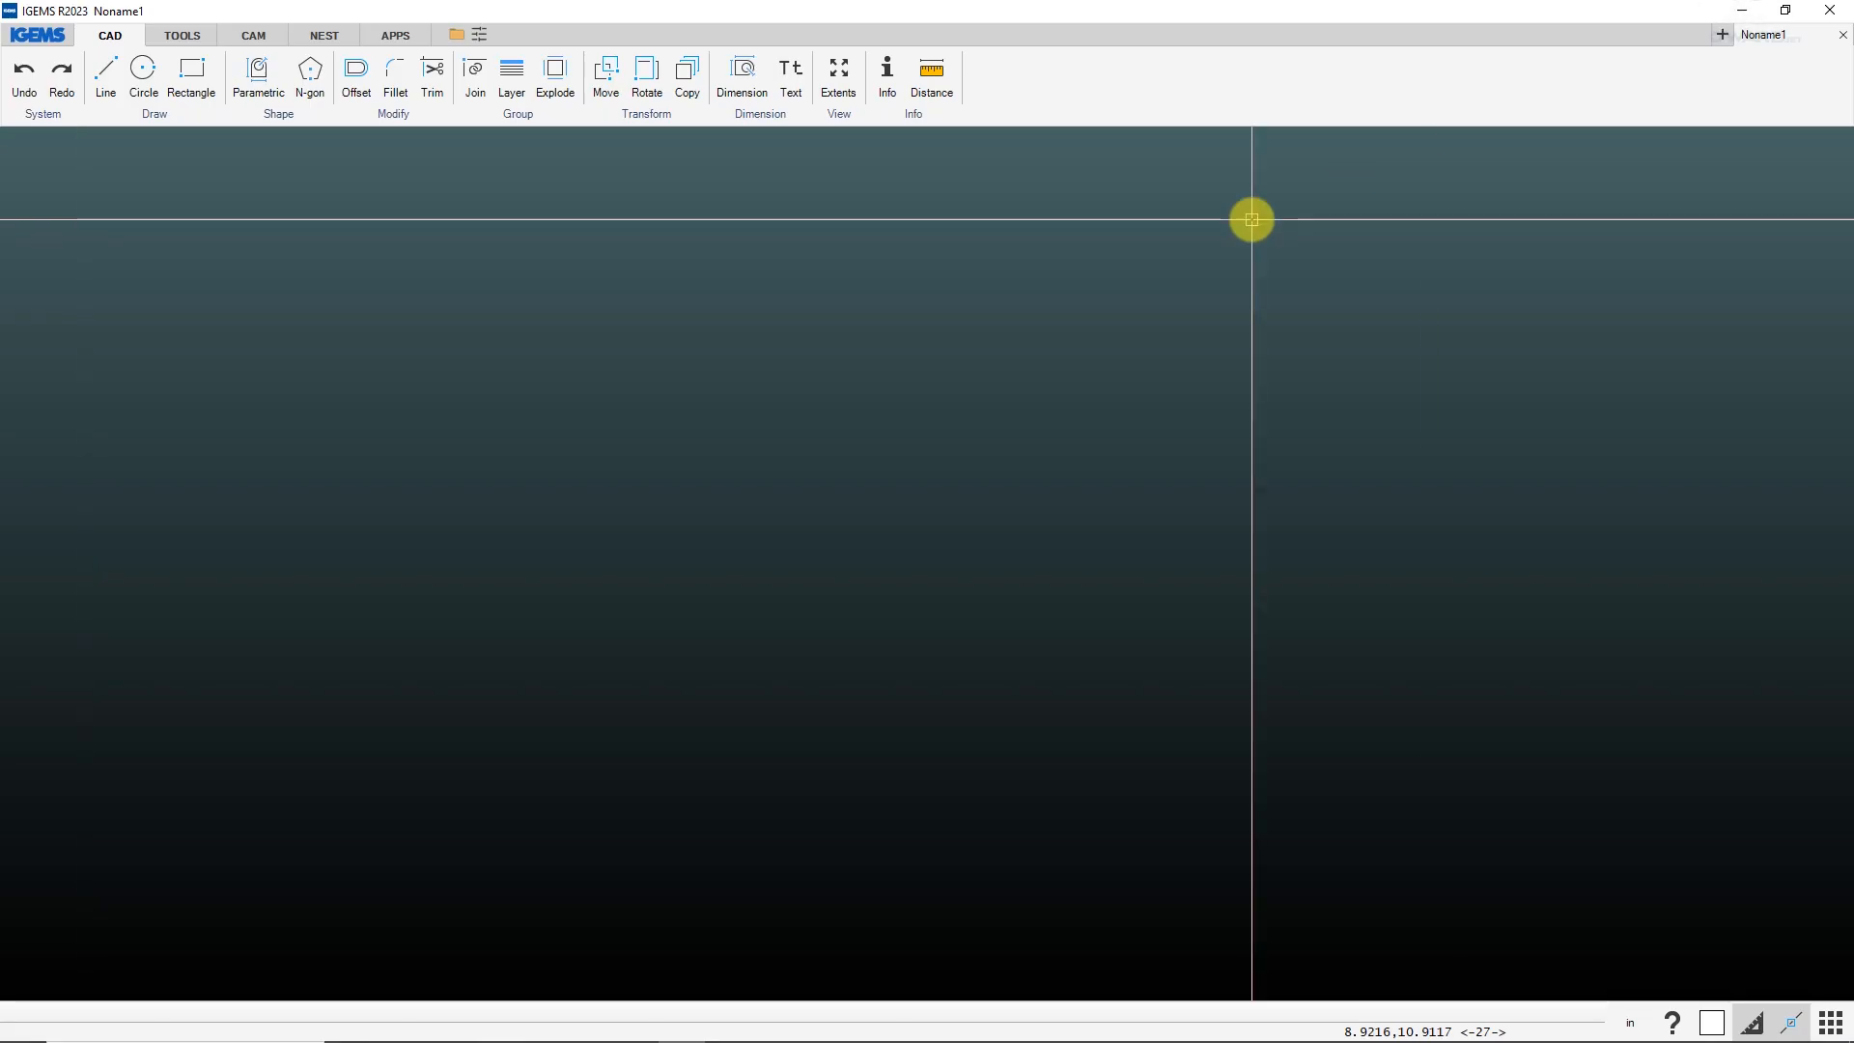
click(1629, 1023)
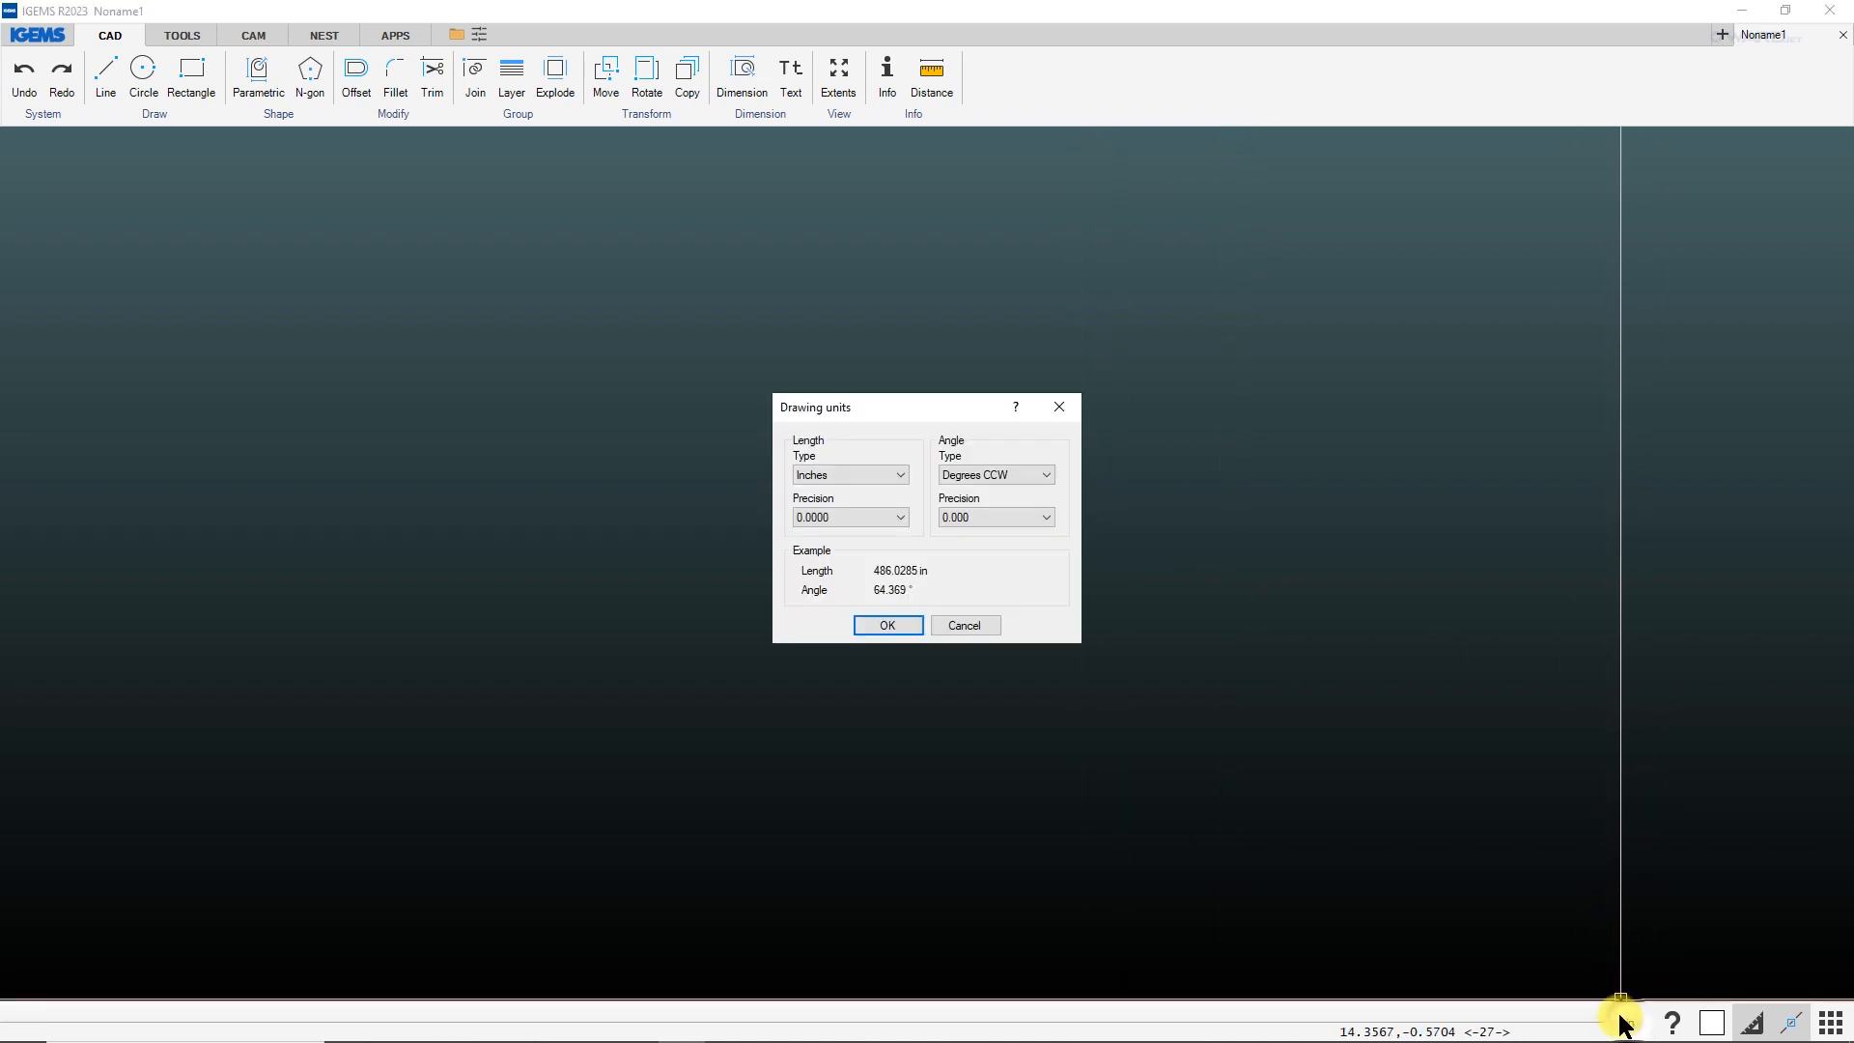
click(881, 477)
click(875, 500)
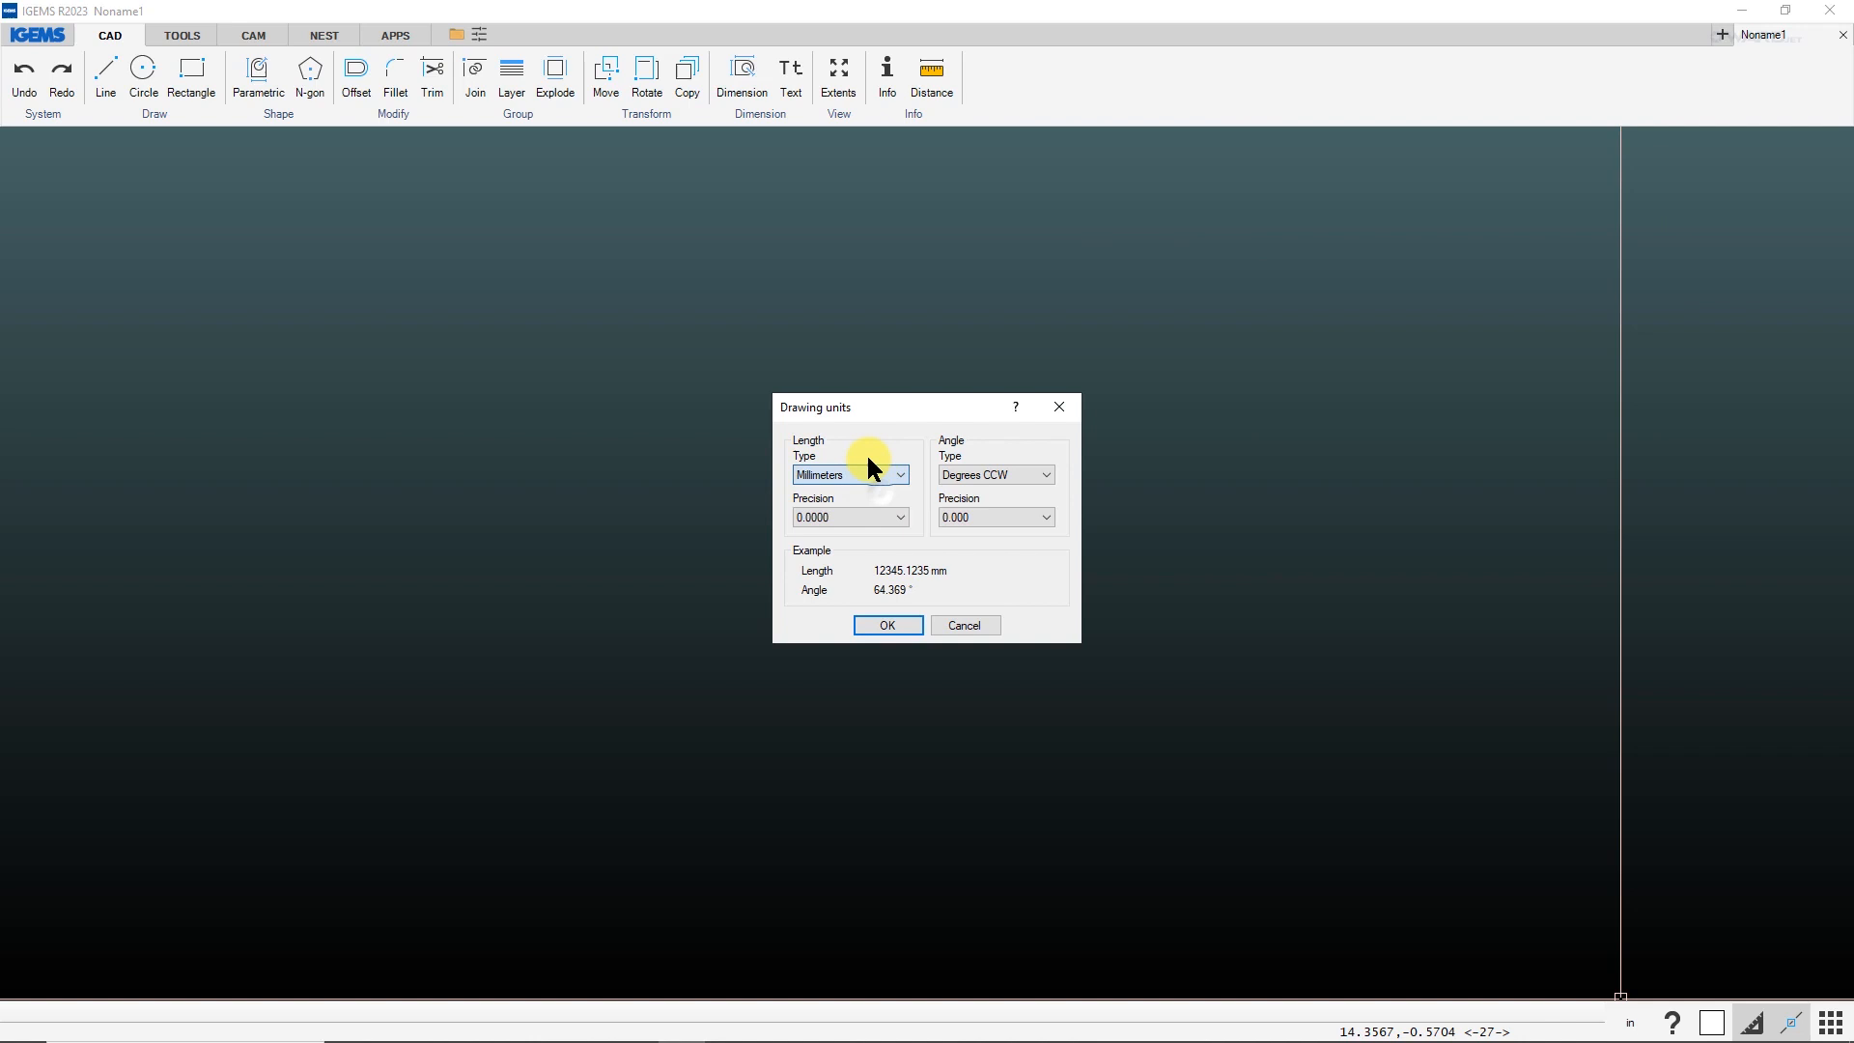
click(887, 626)
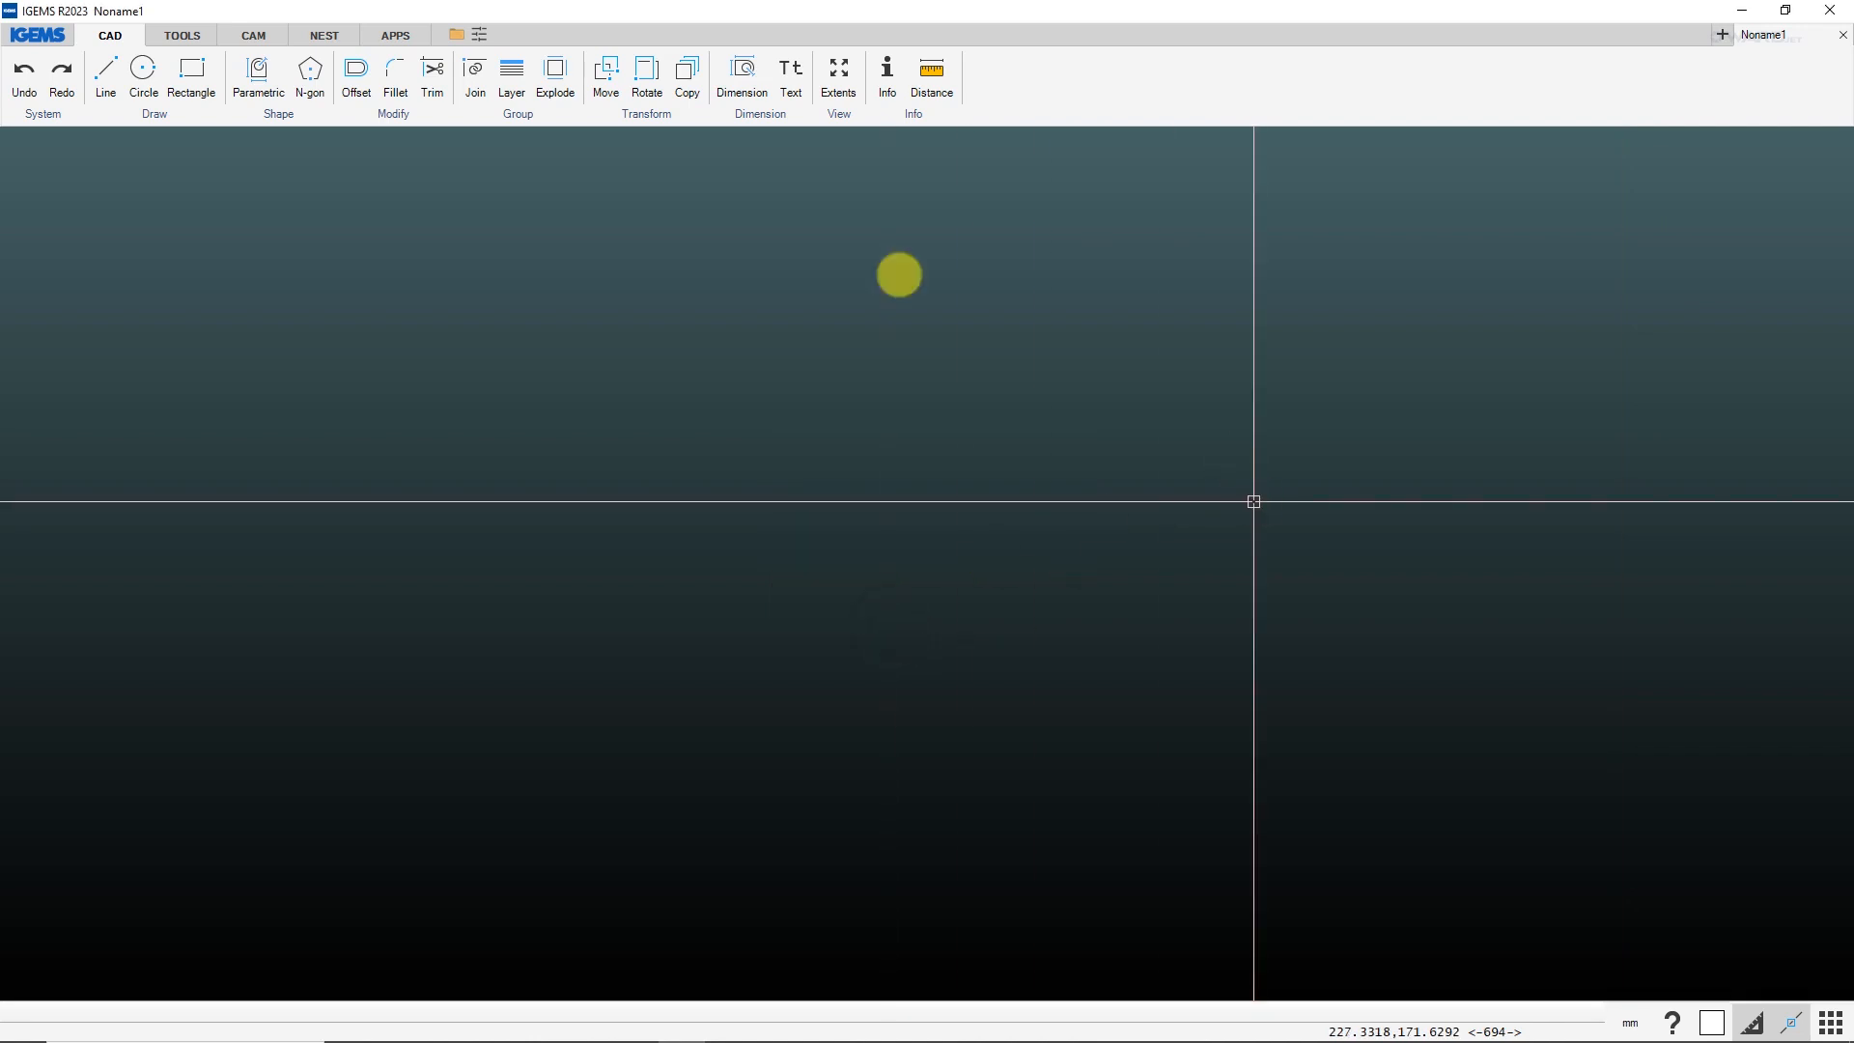
Open the CAM machine and material selection and choose the Water-Only 3X machine.
click(256, 35)
click(31, 77)
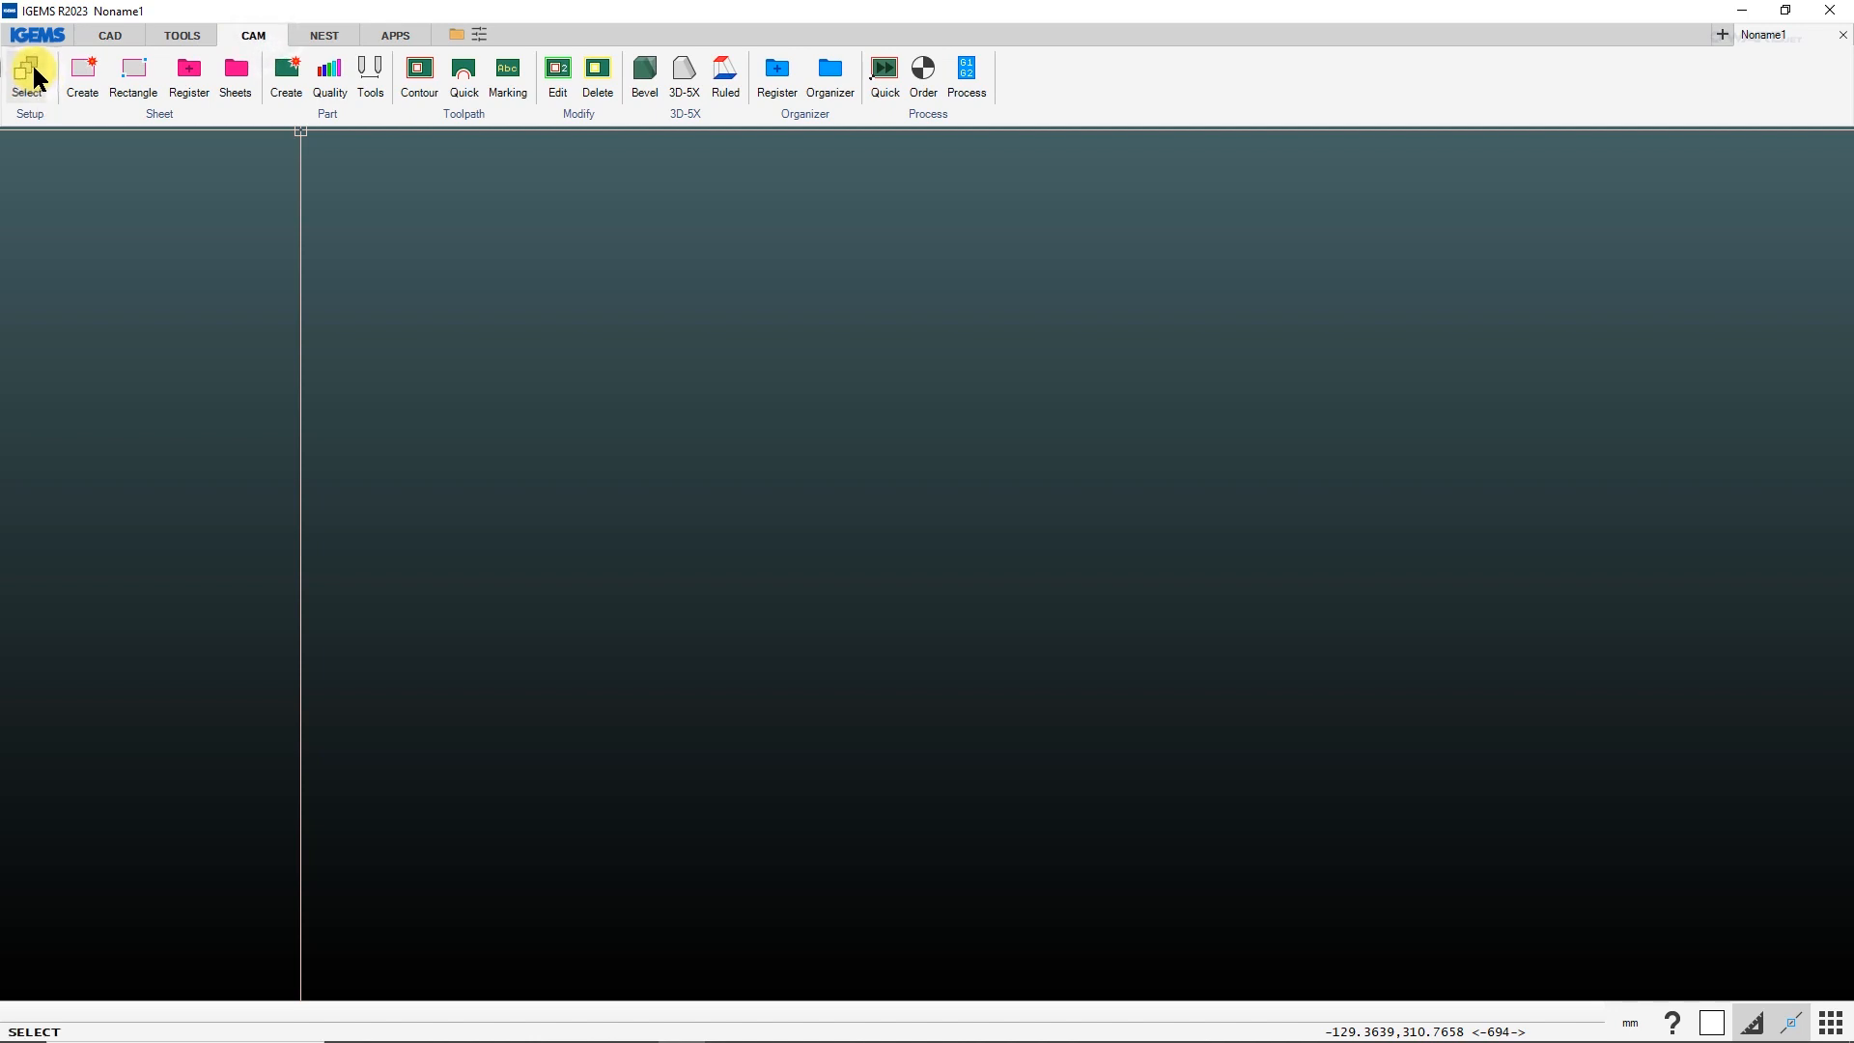
click(834, 439)
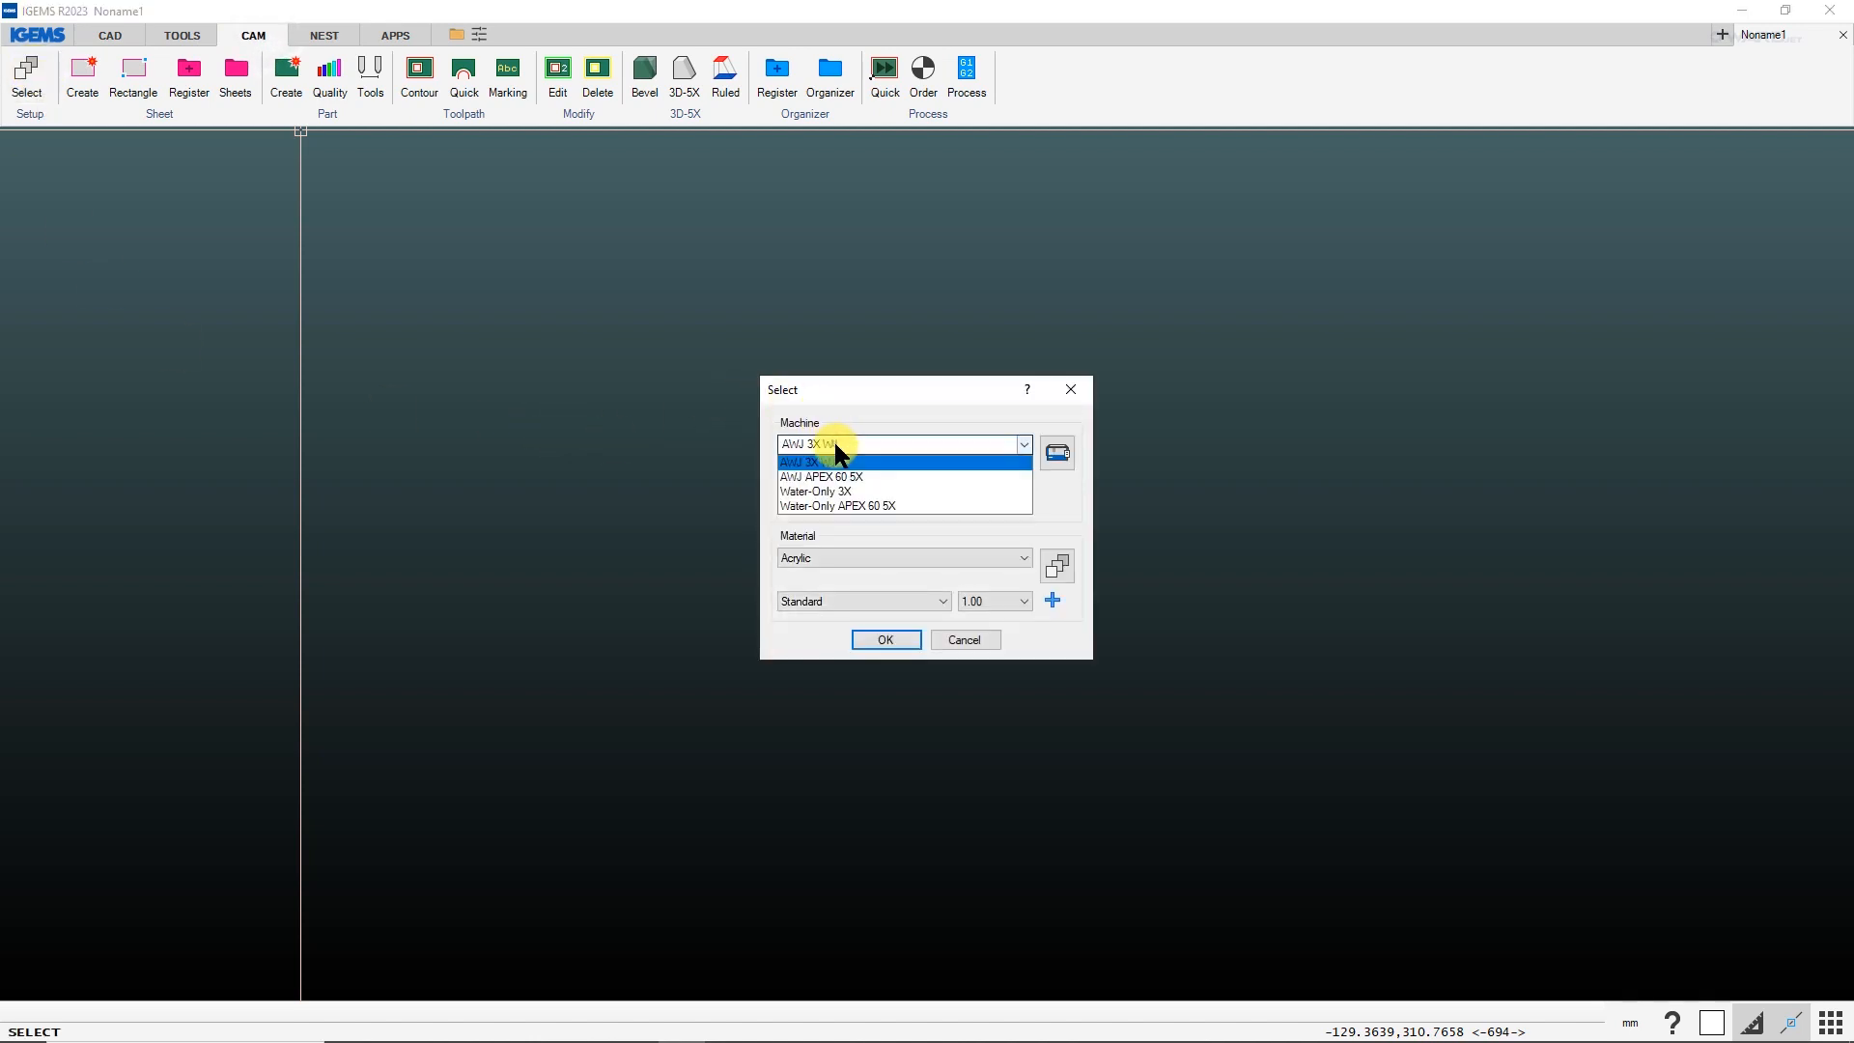
click(821, 490)
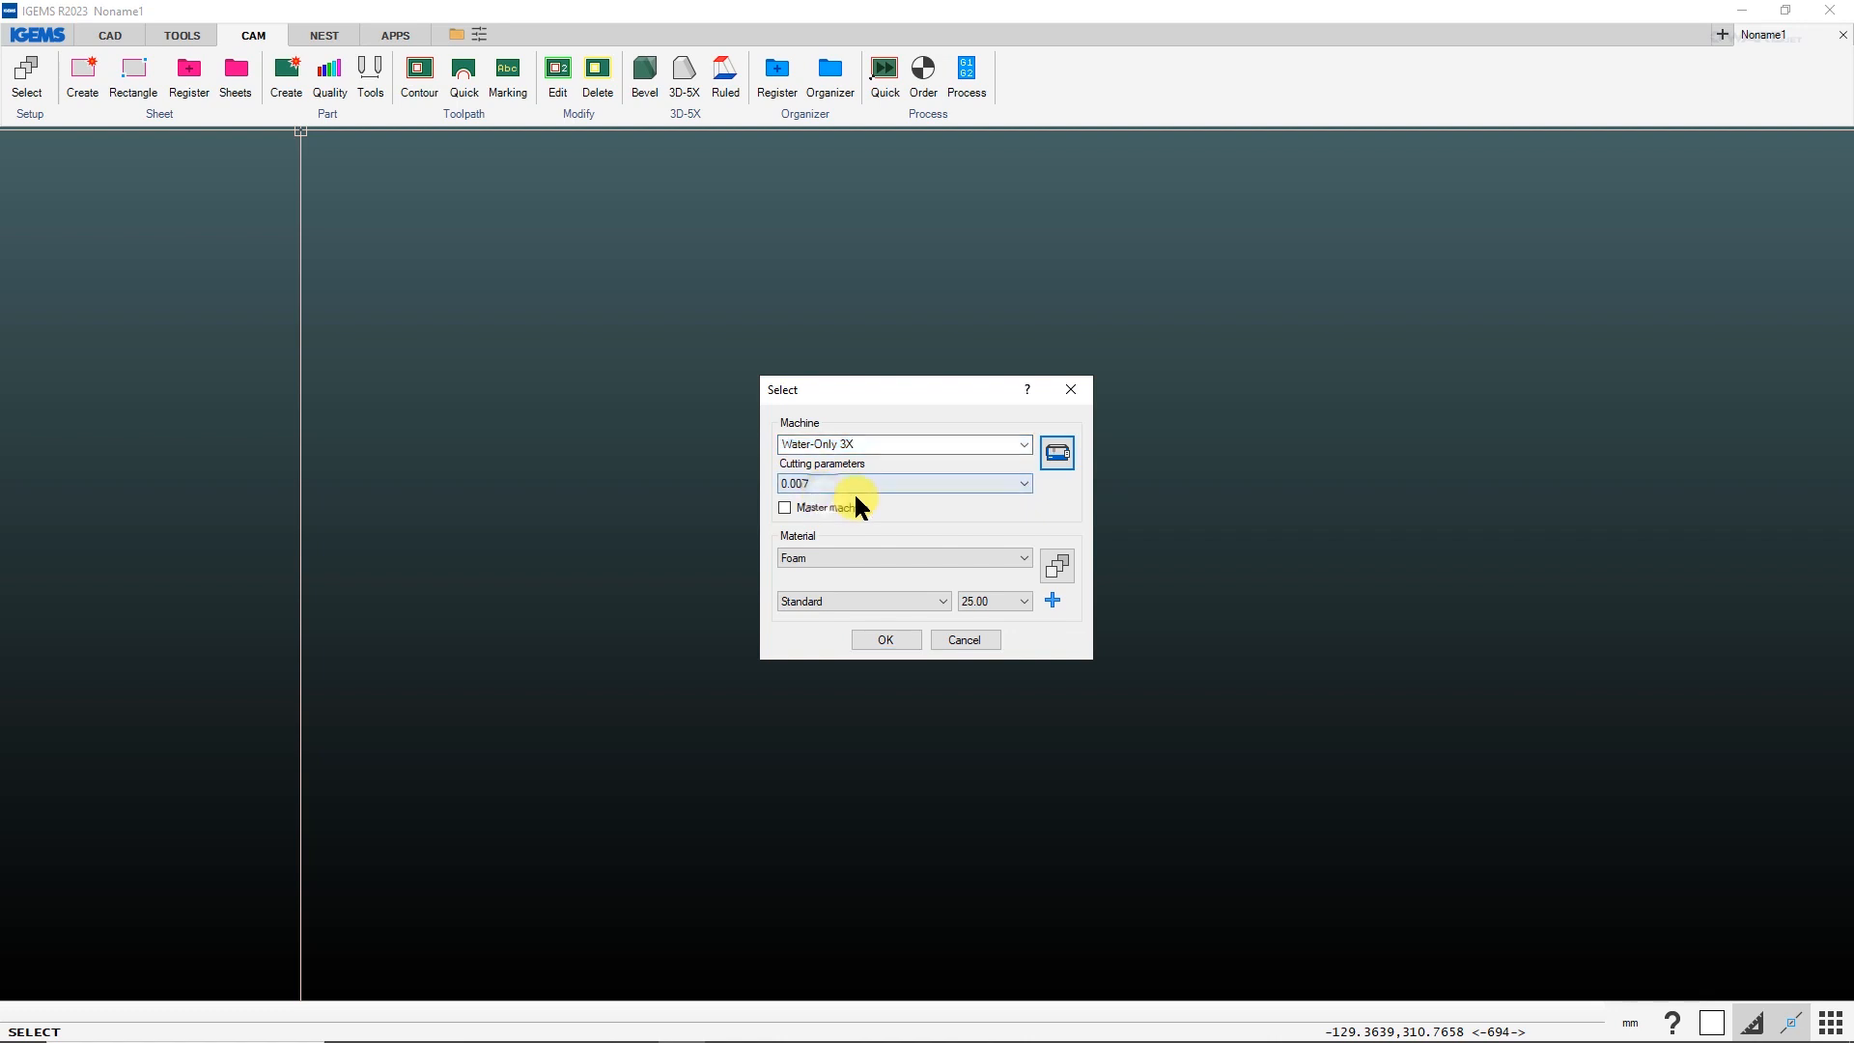
In the material setup, add a new material named PE White 2.2# based on Foam.
click(1058, 567)
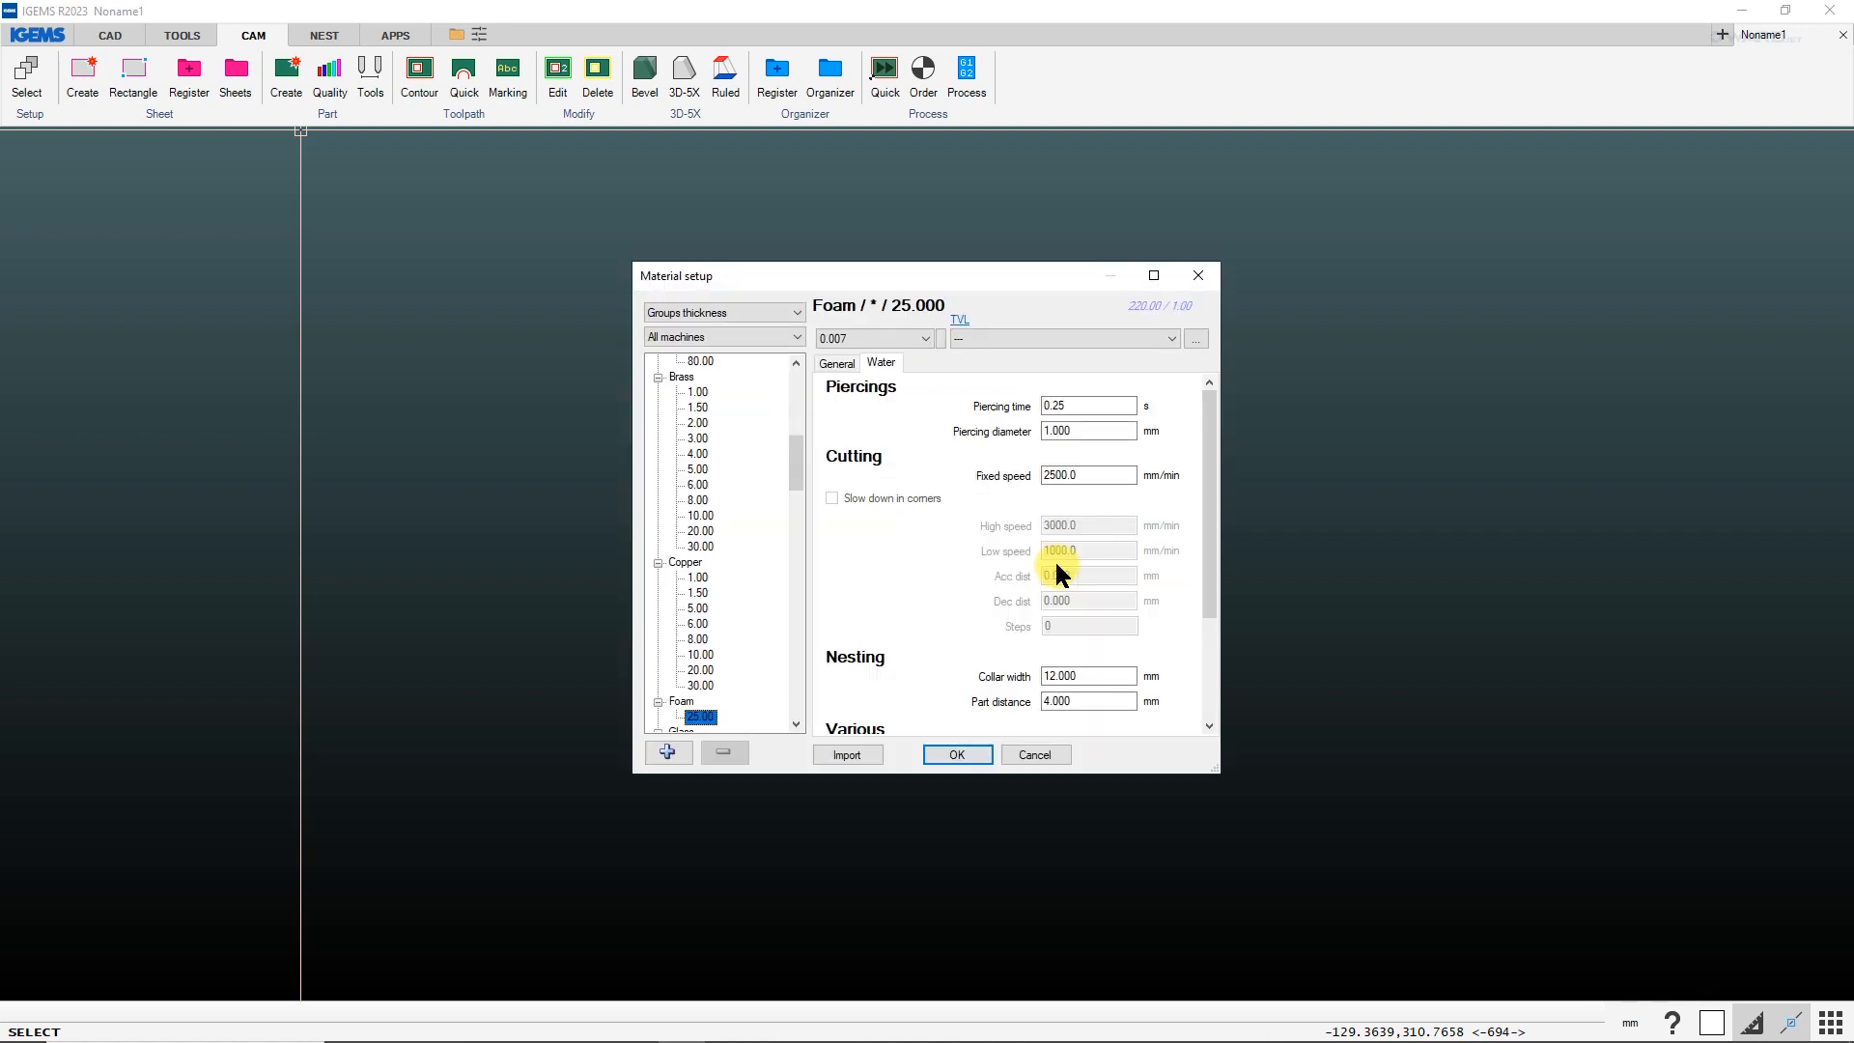
click(683, 700)
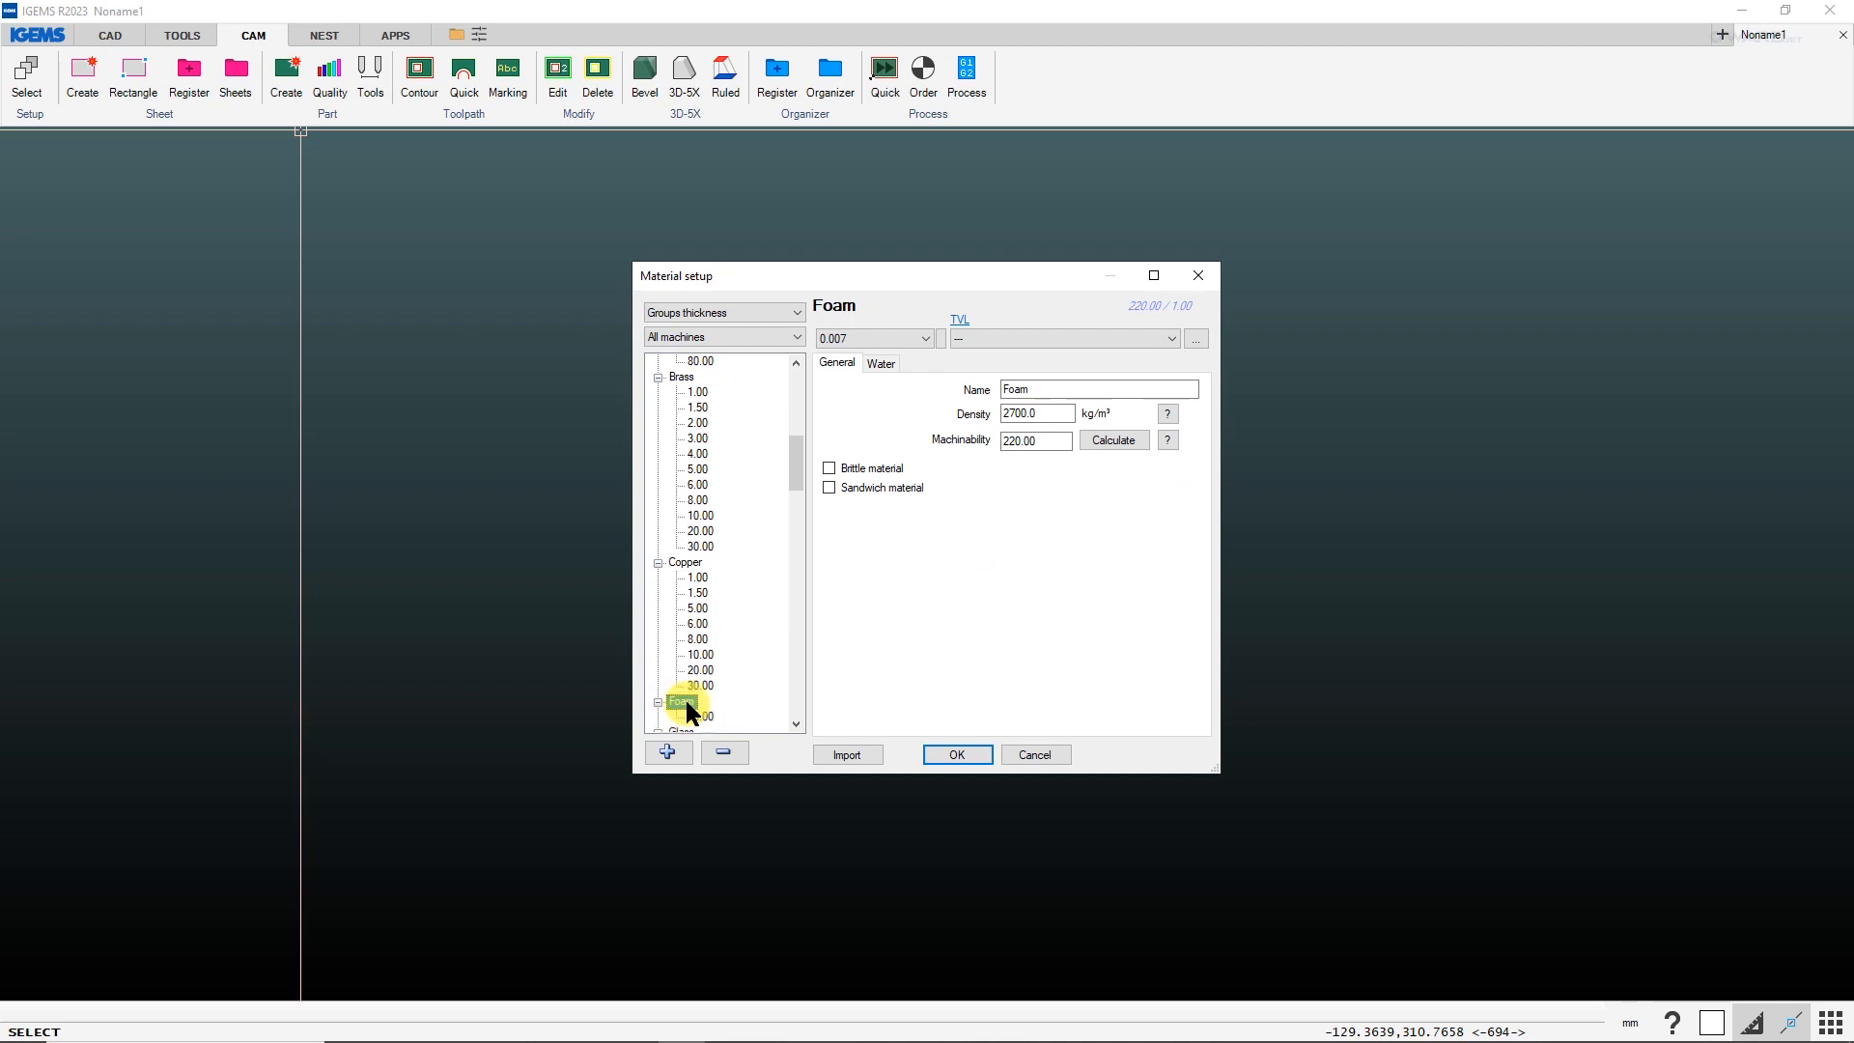
click(668, 751)
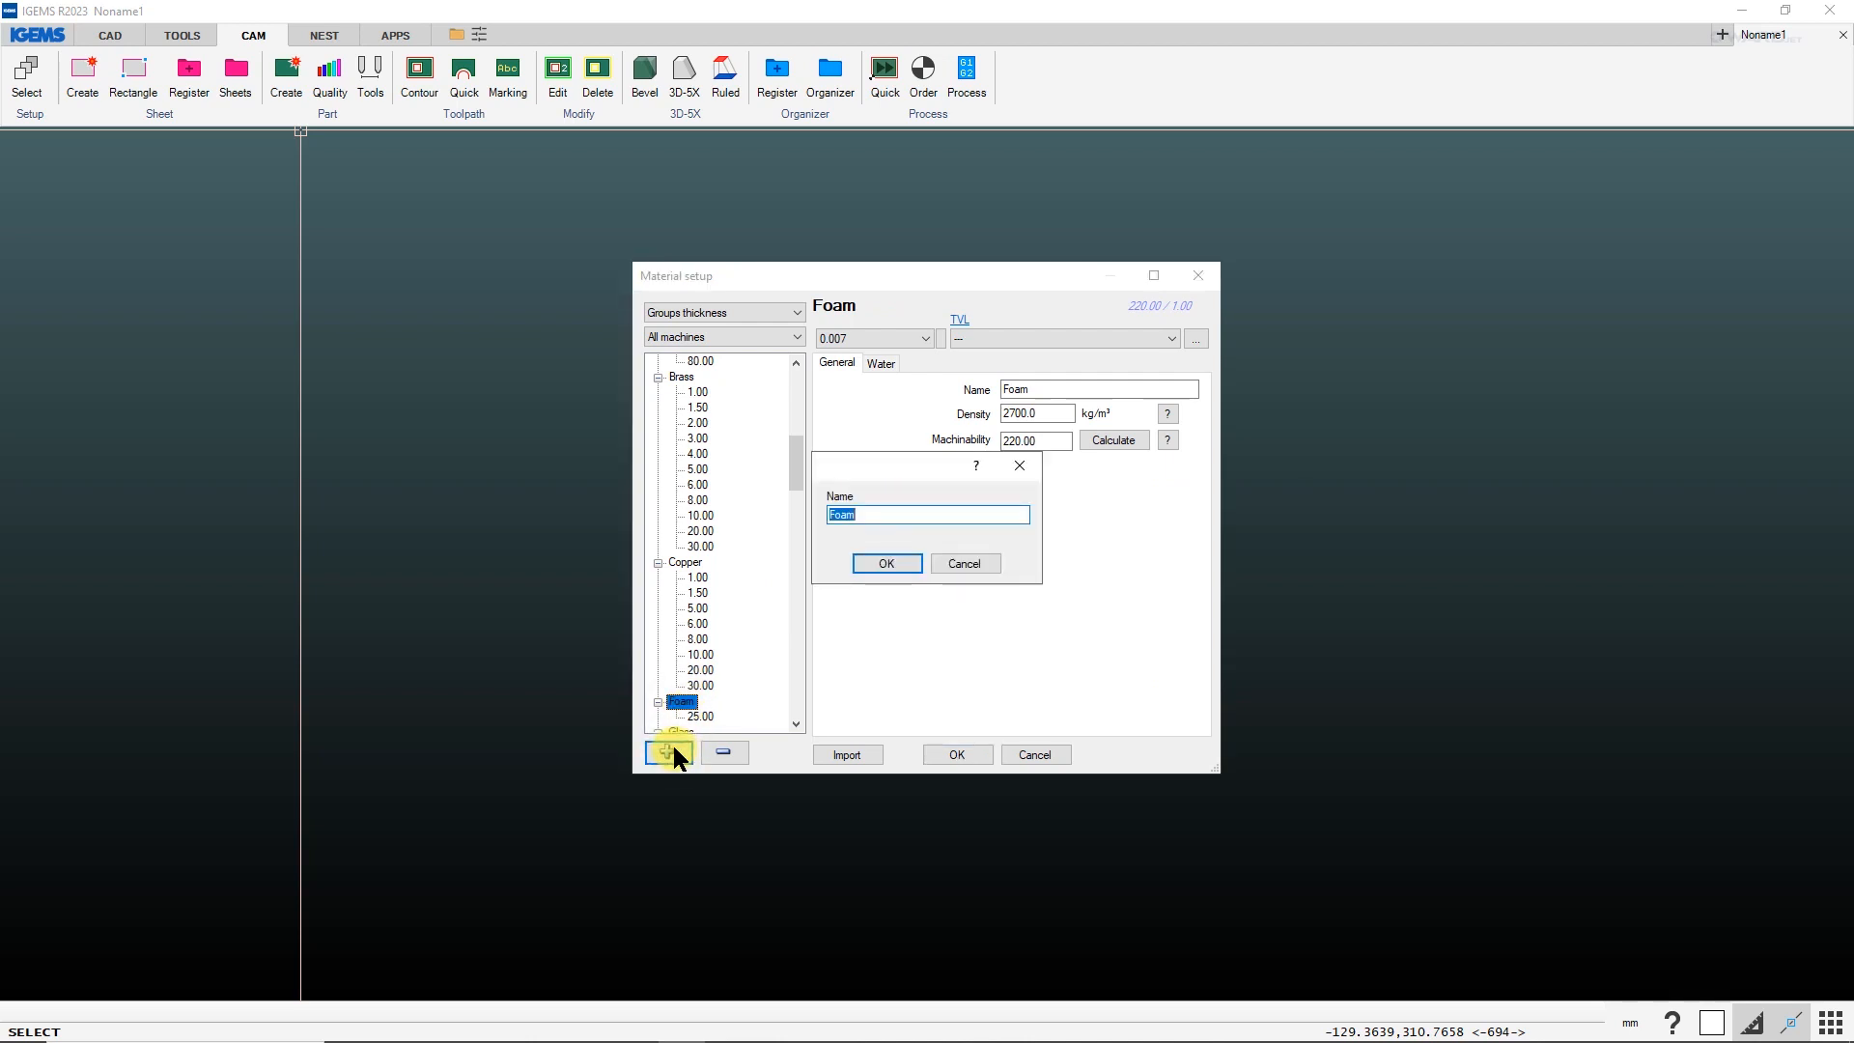
text(PE White 2.2#)
click(887, 563)
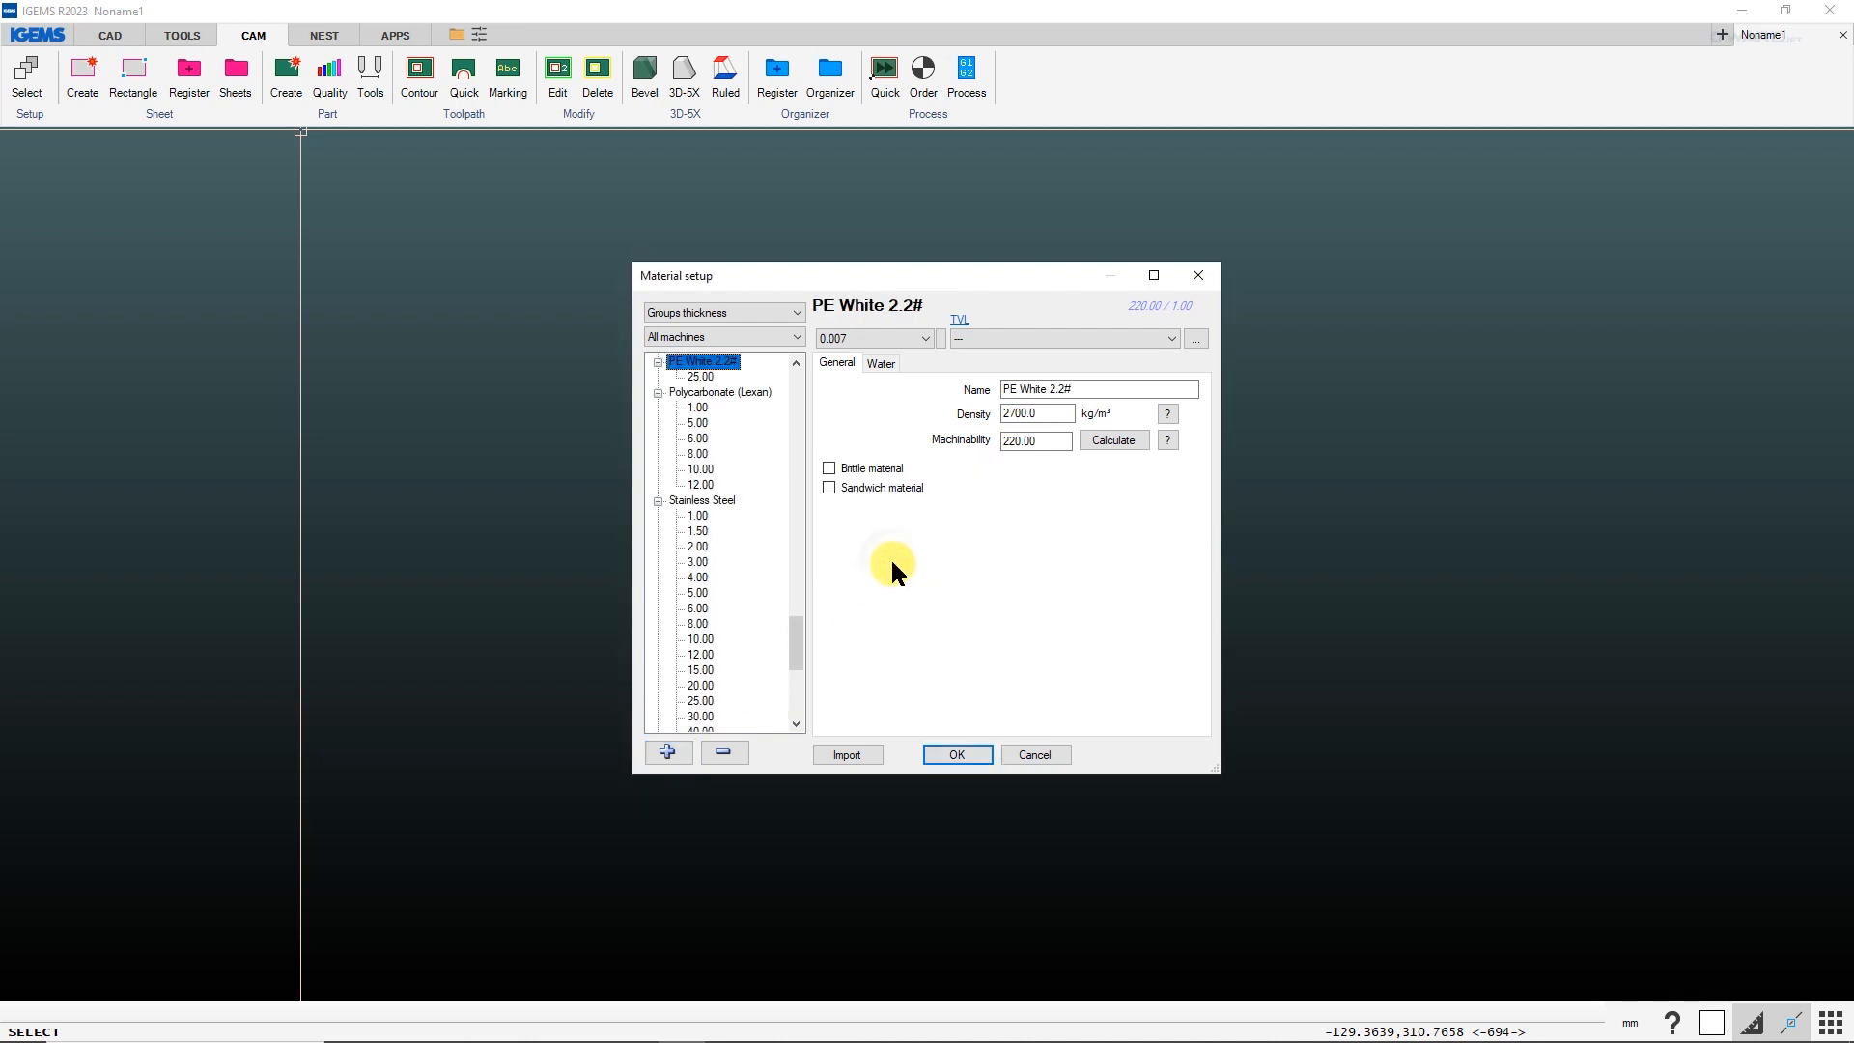
click(796, 361)
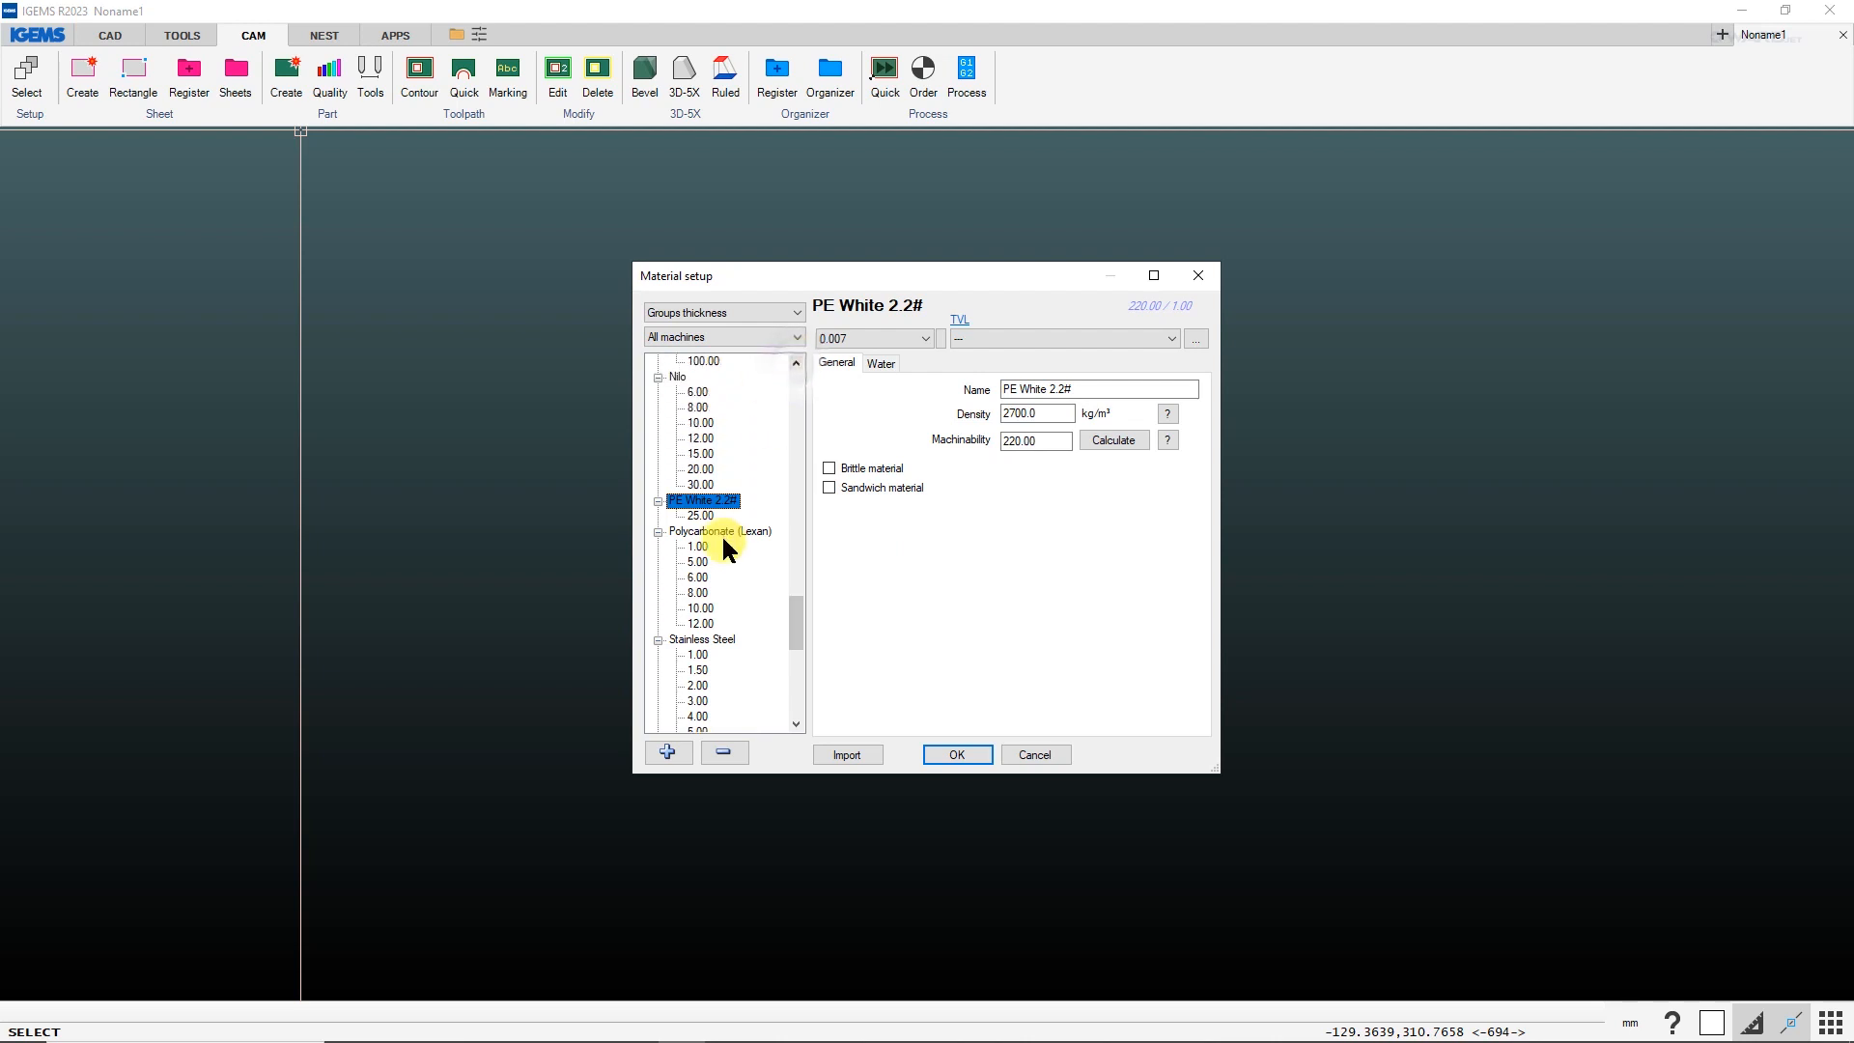
click(668, 752)
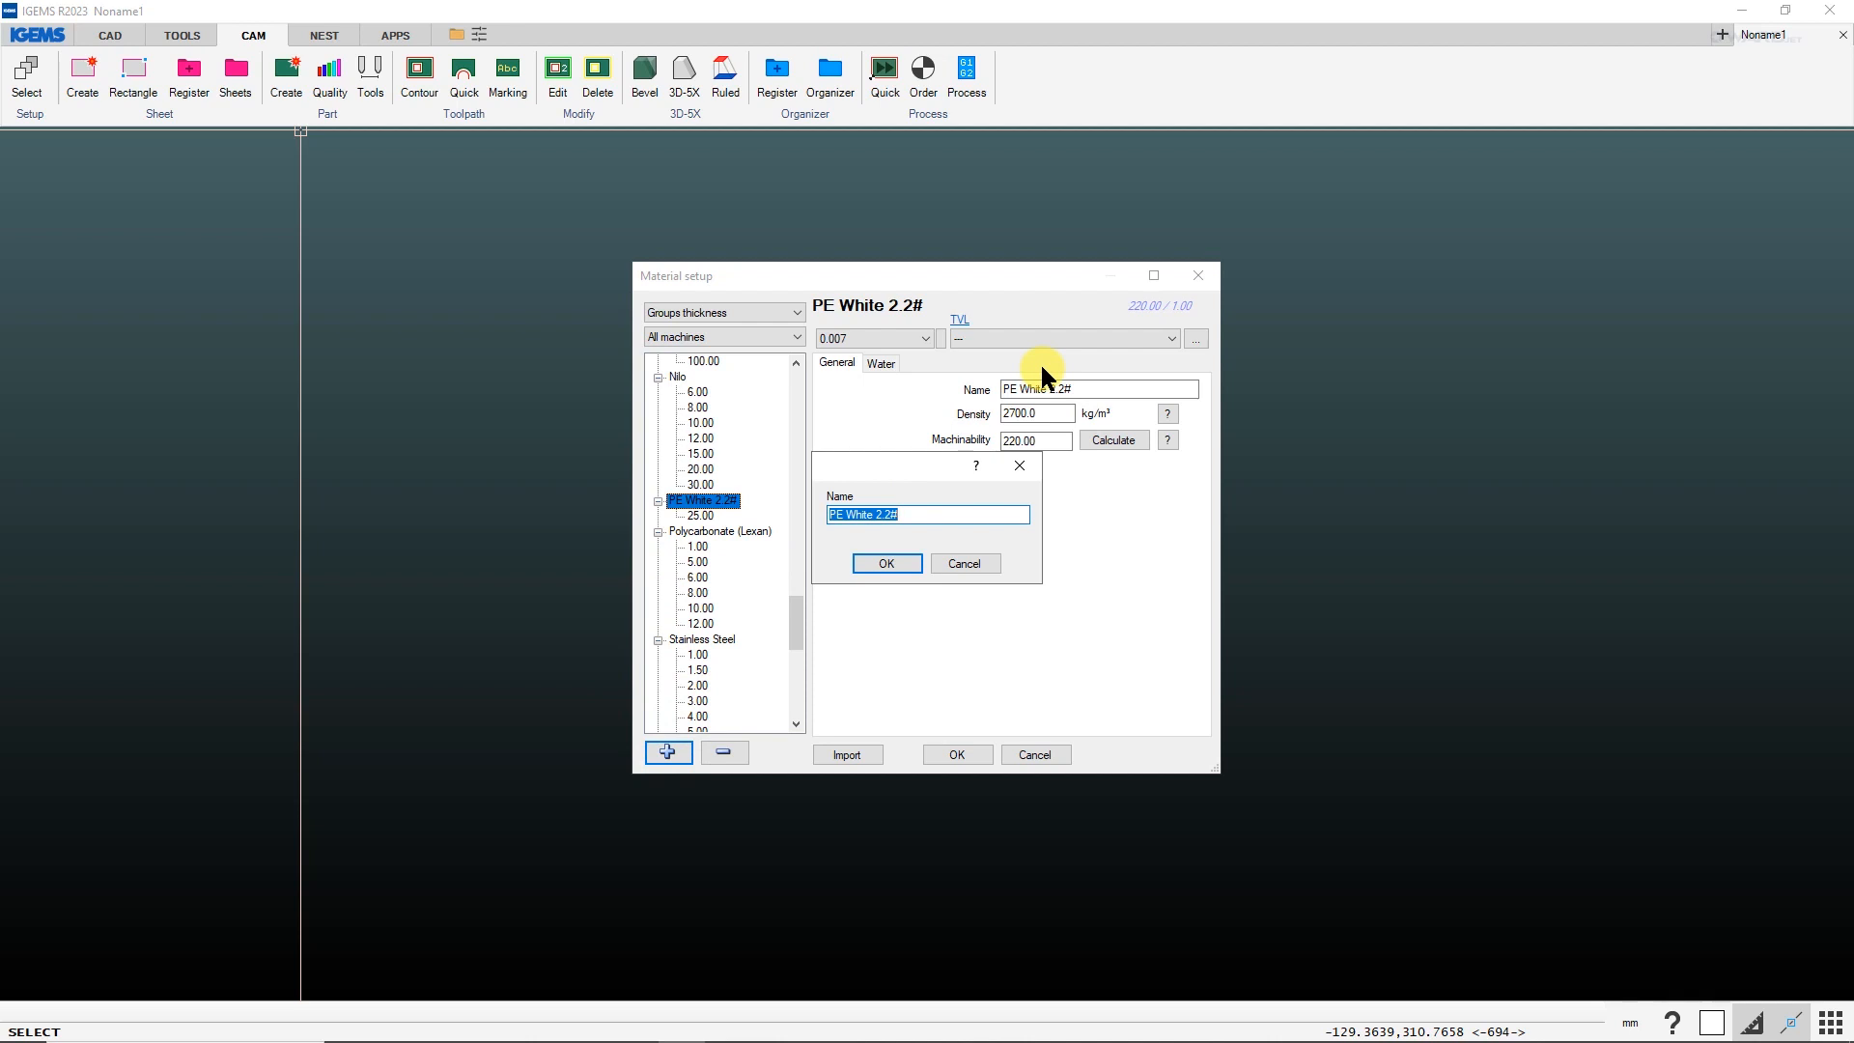
click(966, 563)
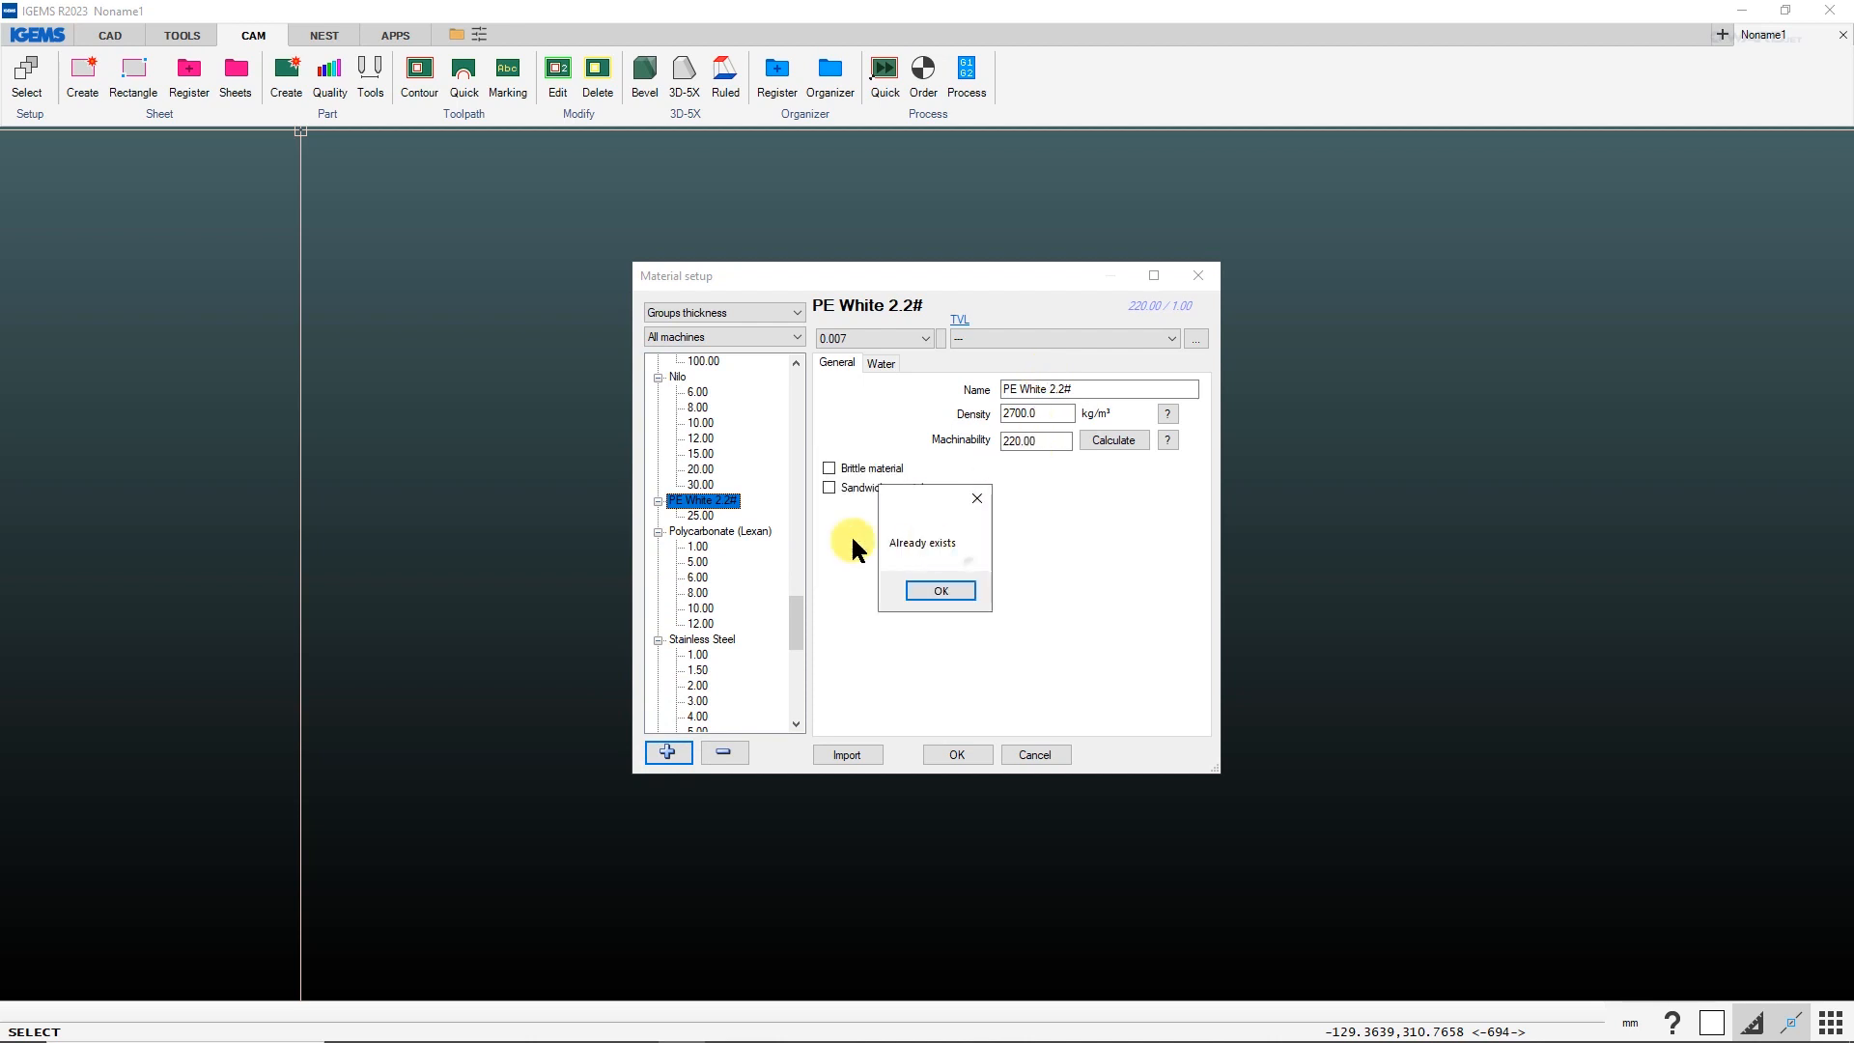
click(939, 587)
Add 10 mm and 20 mm thicknesses to the PE White 2.2# material, based on its 25 mm entry.
click(703, 514)
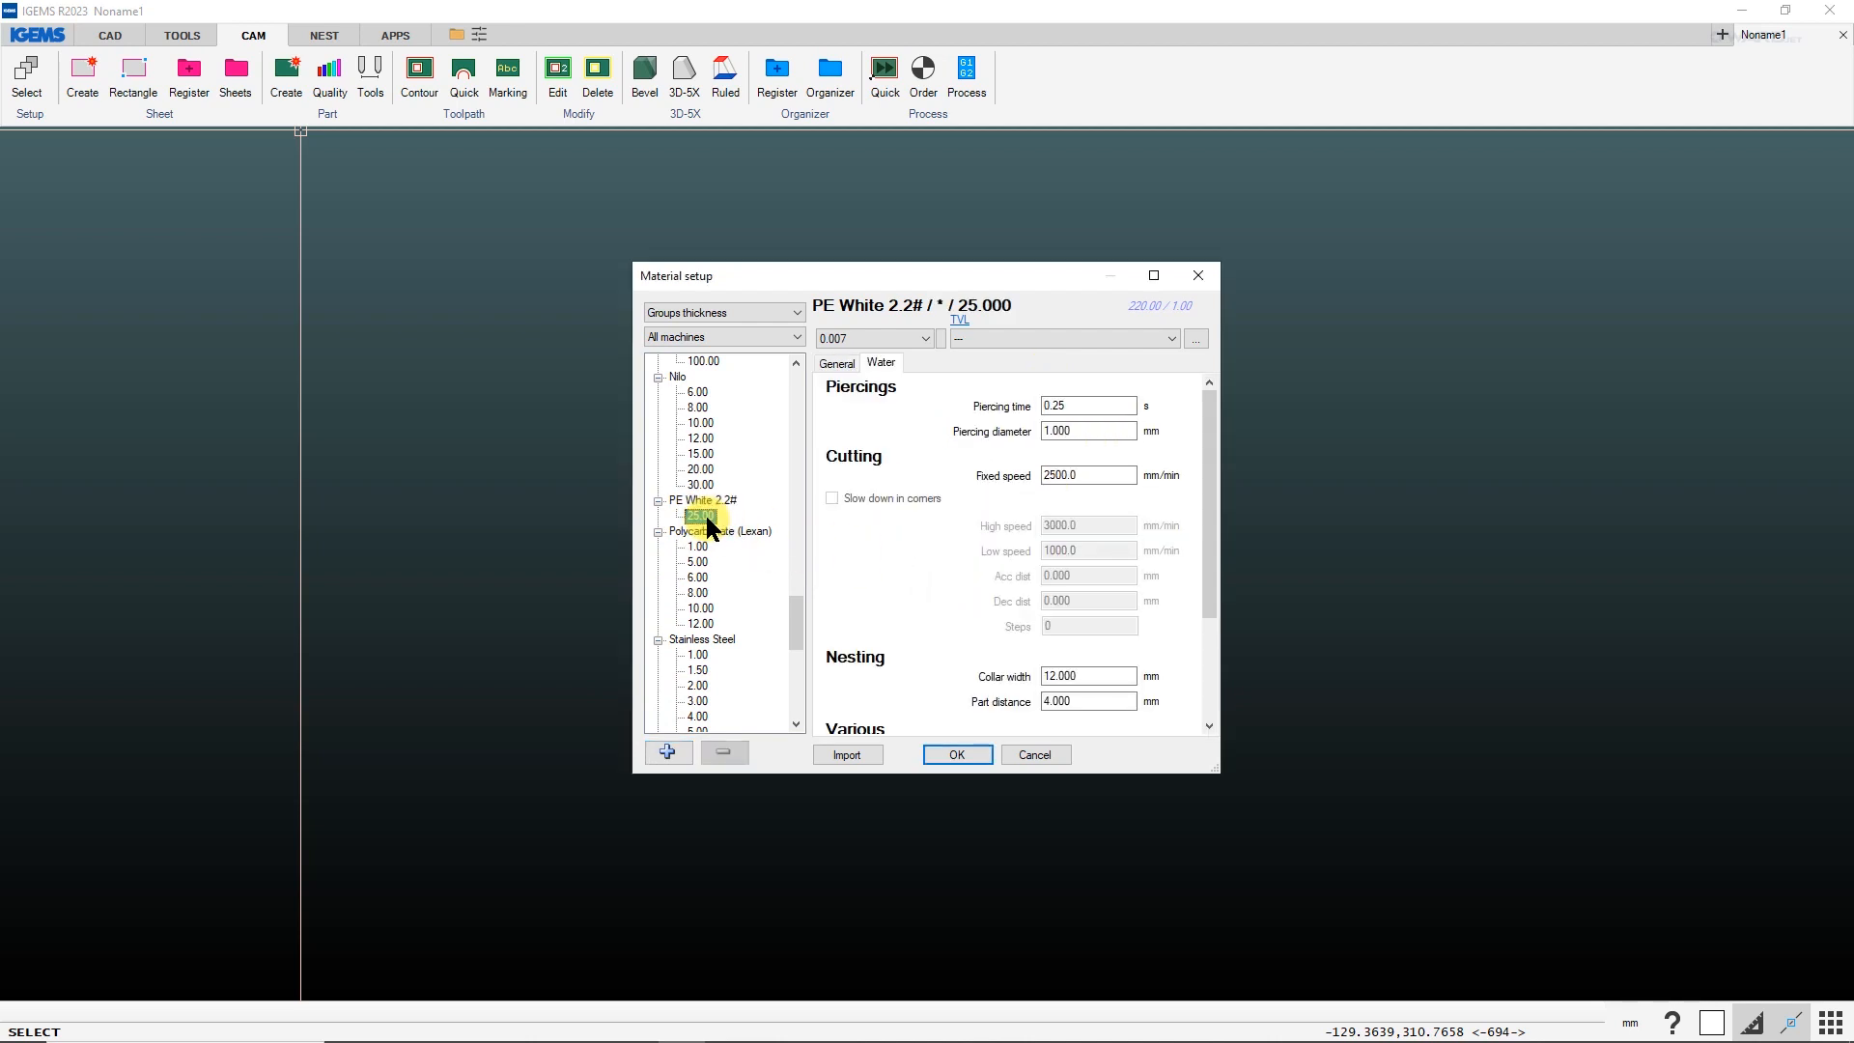
click(668, 751)
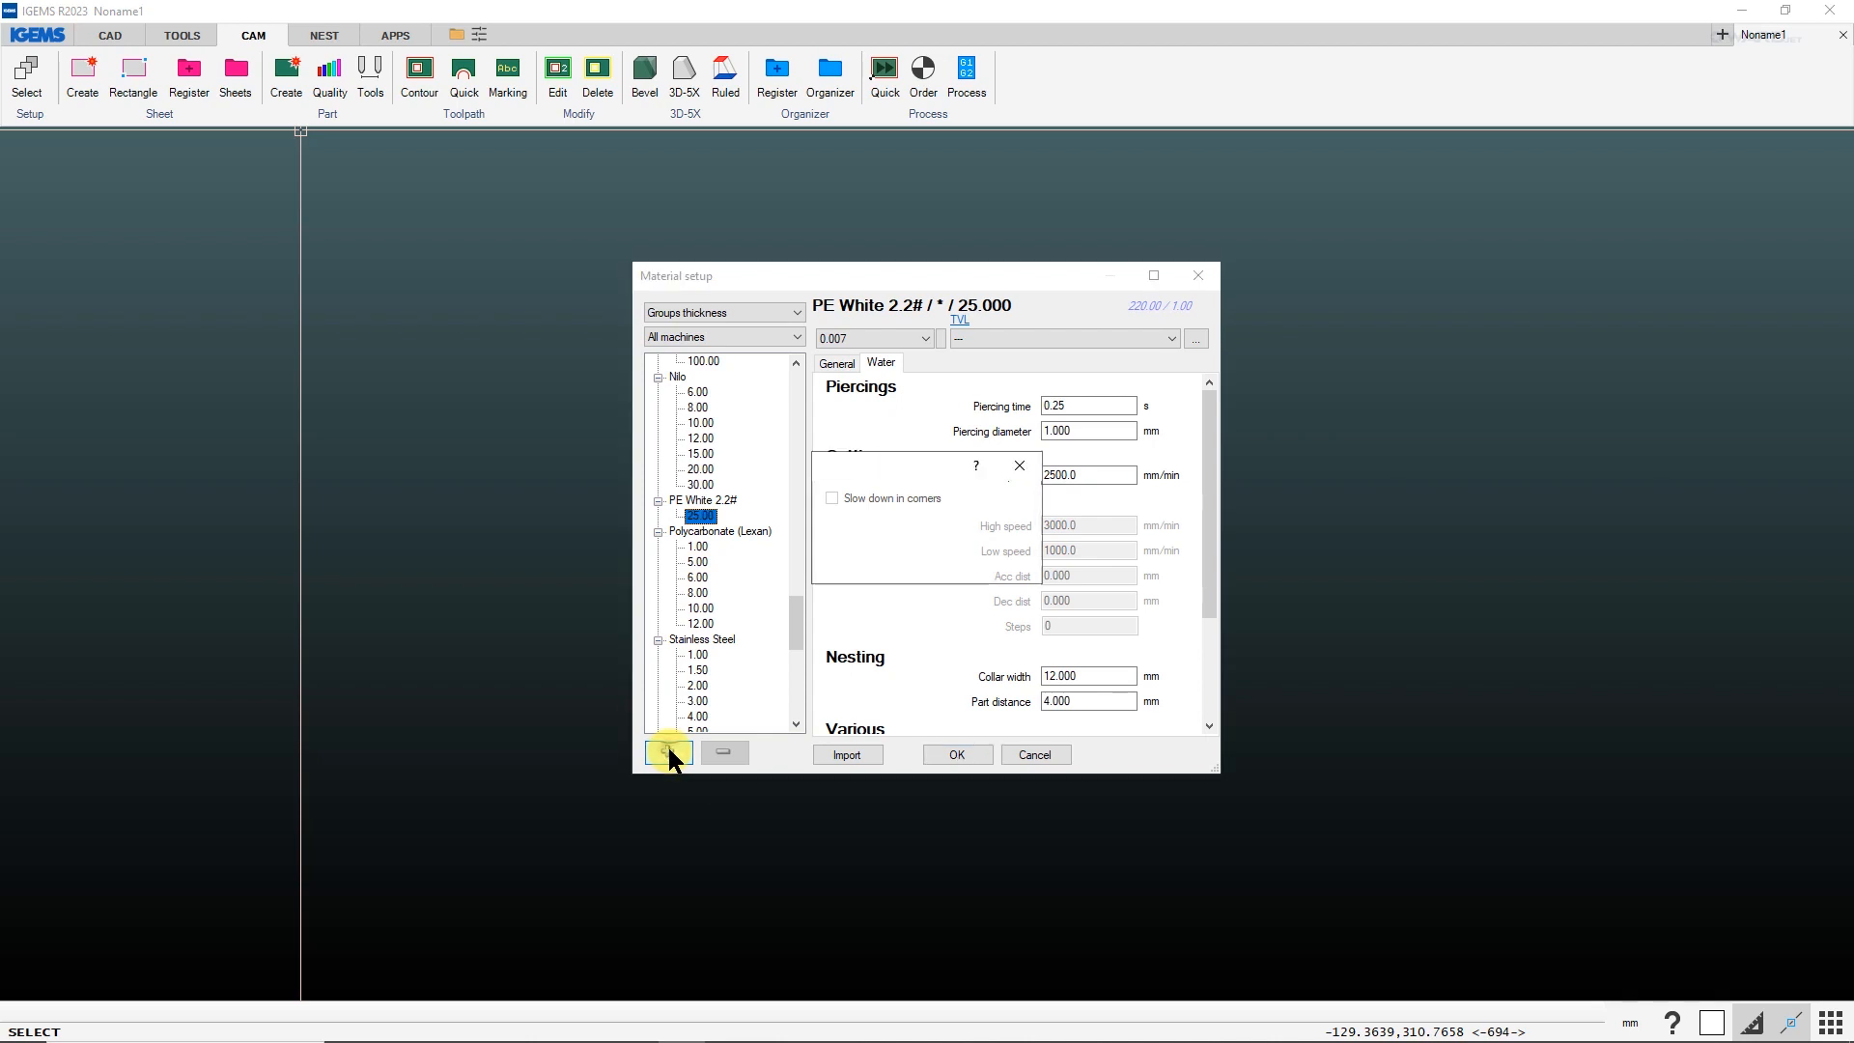
text(10)
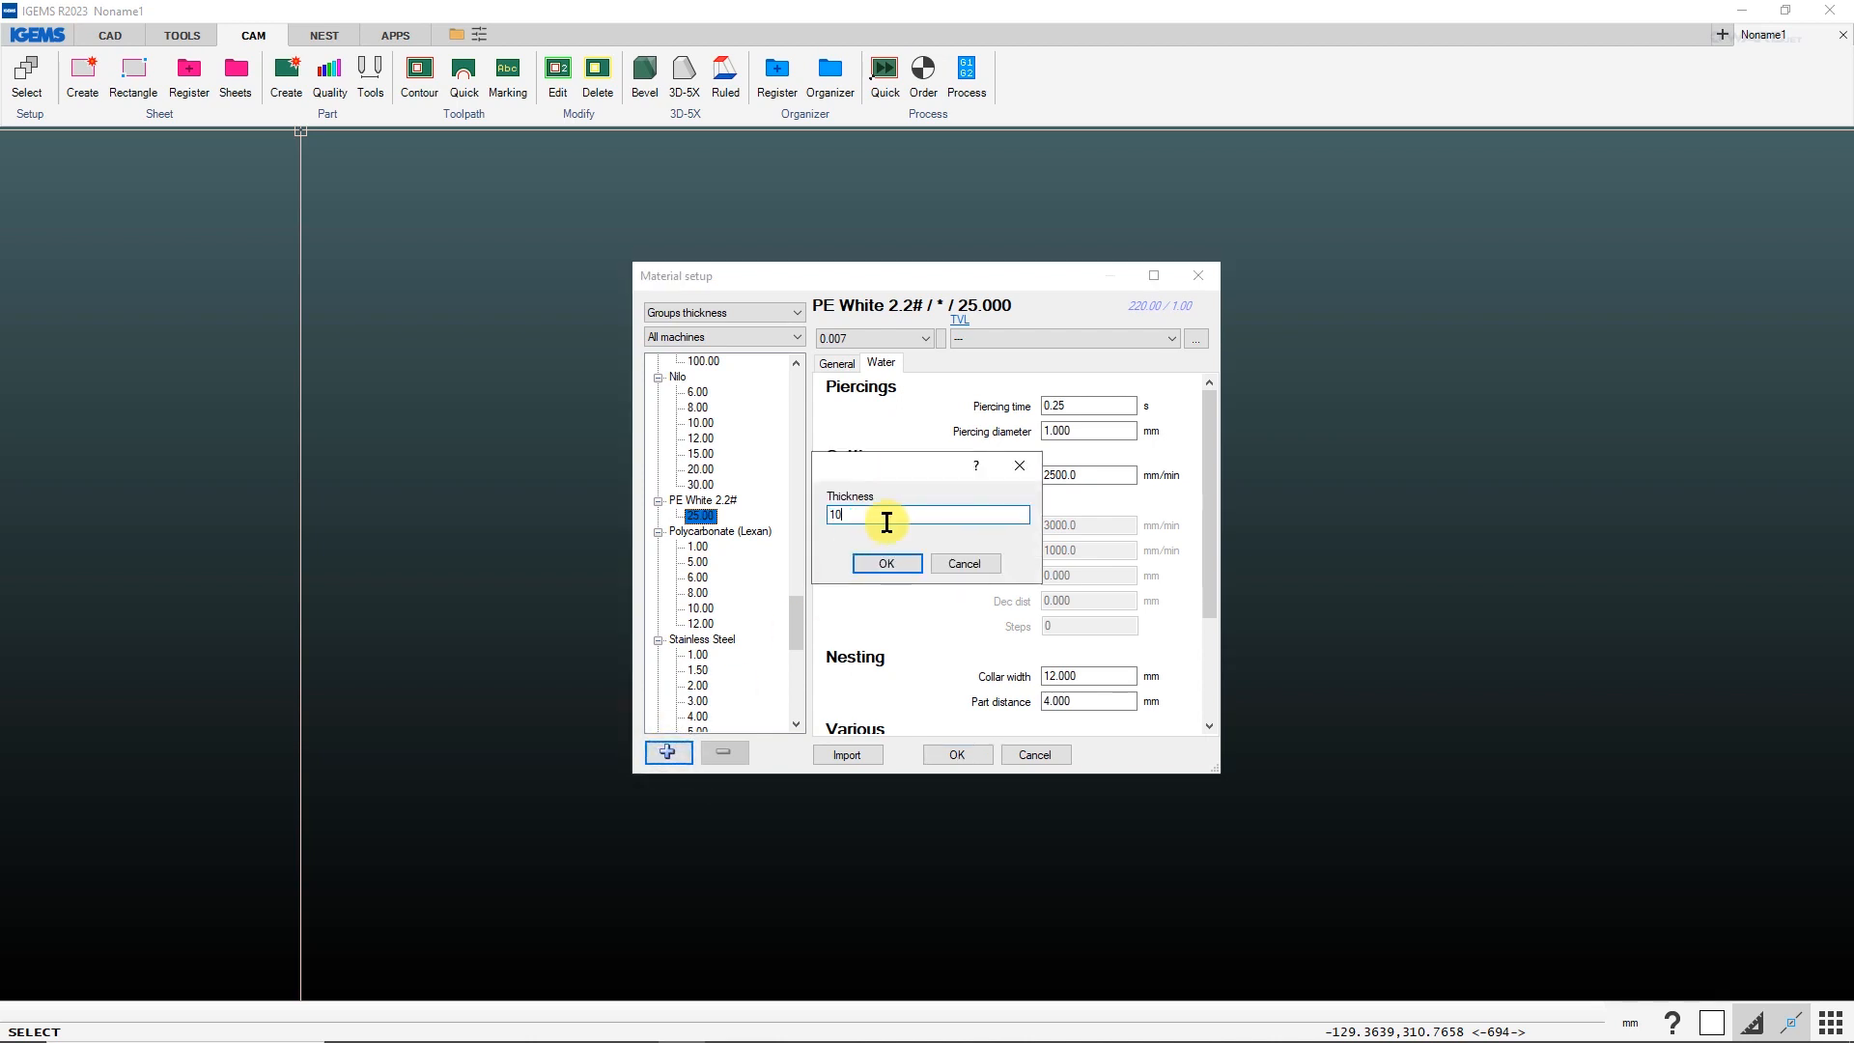
key(Return)
key(Return)
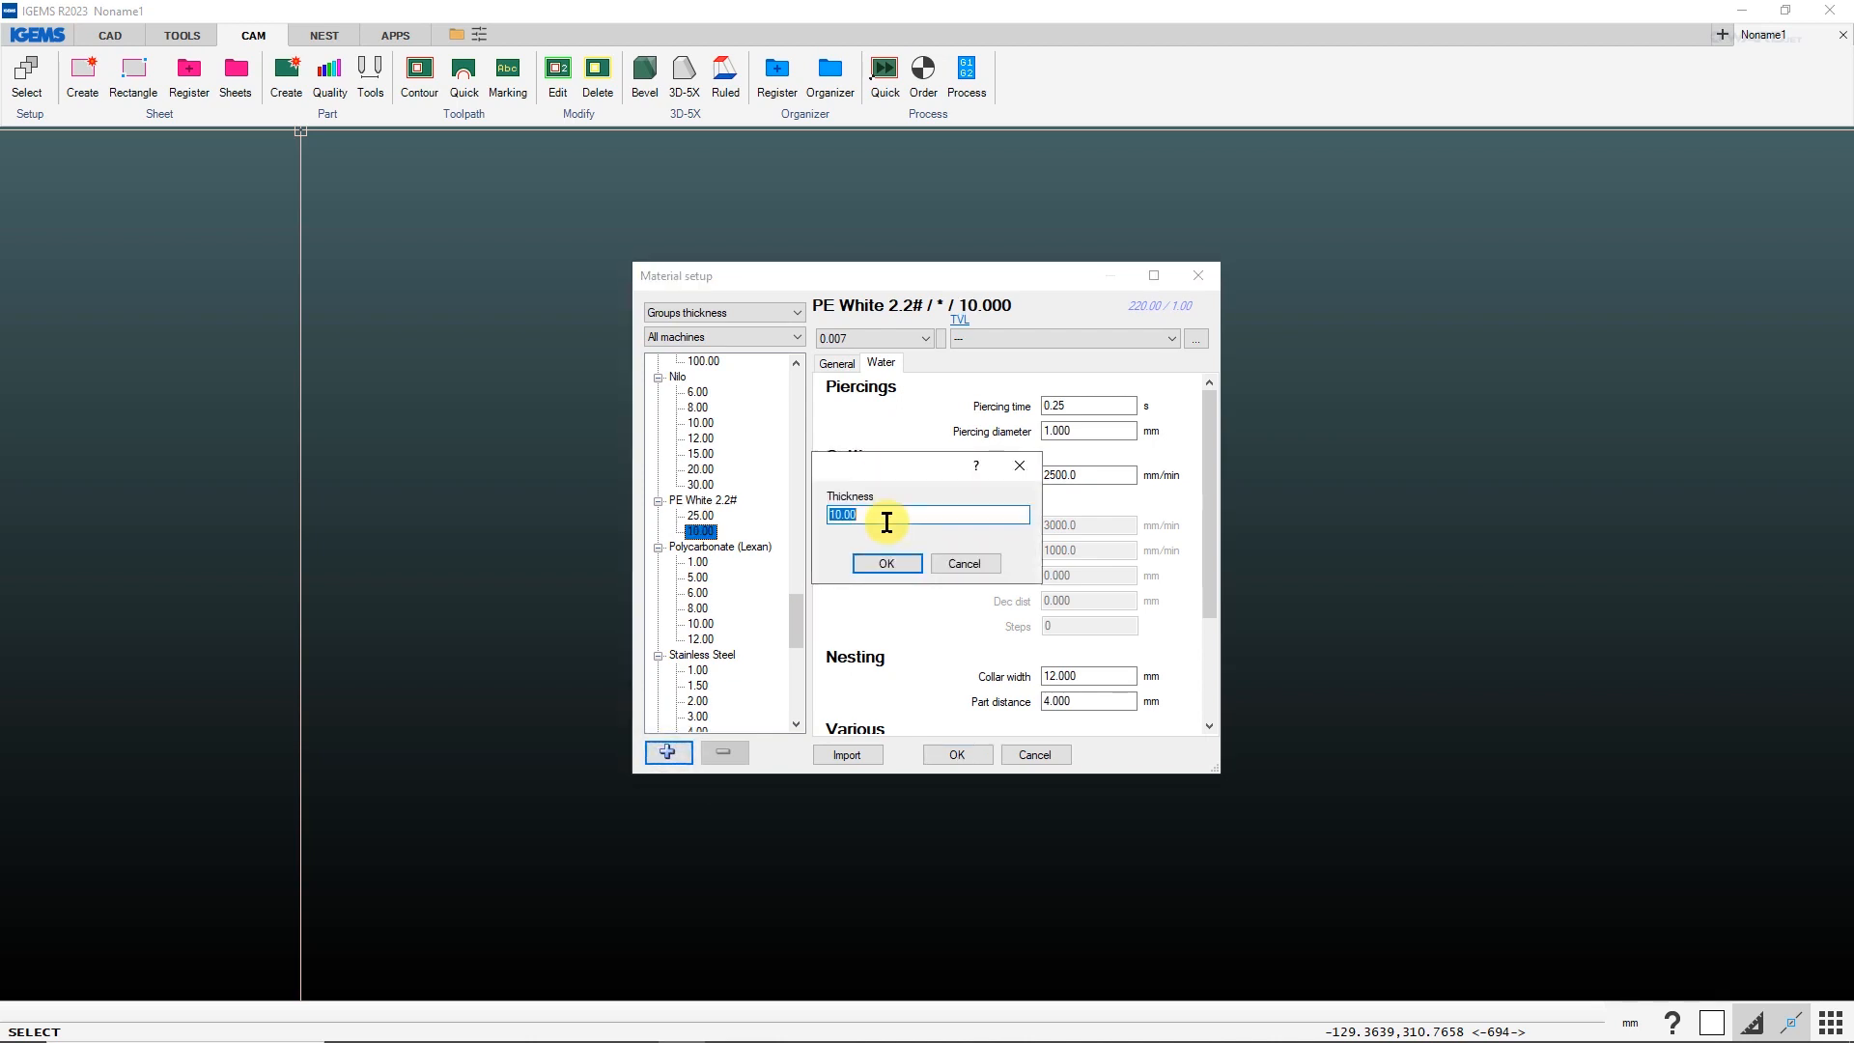
text(20)
key(Return)
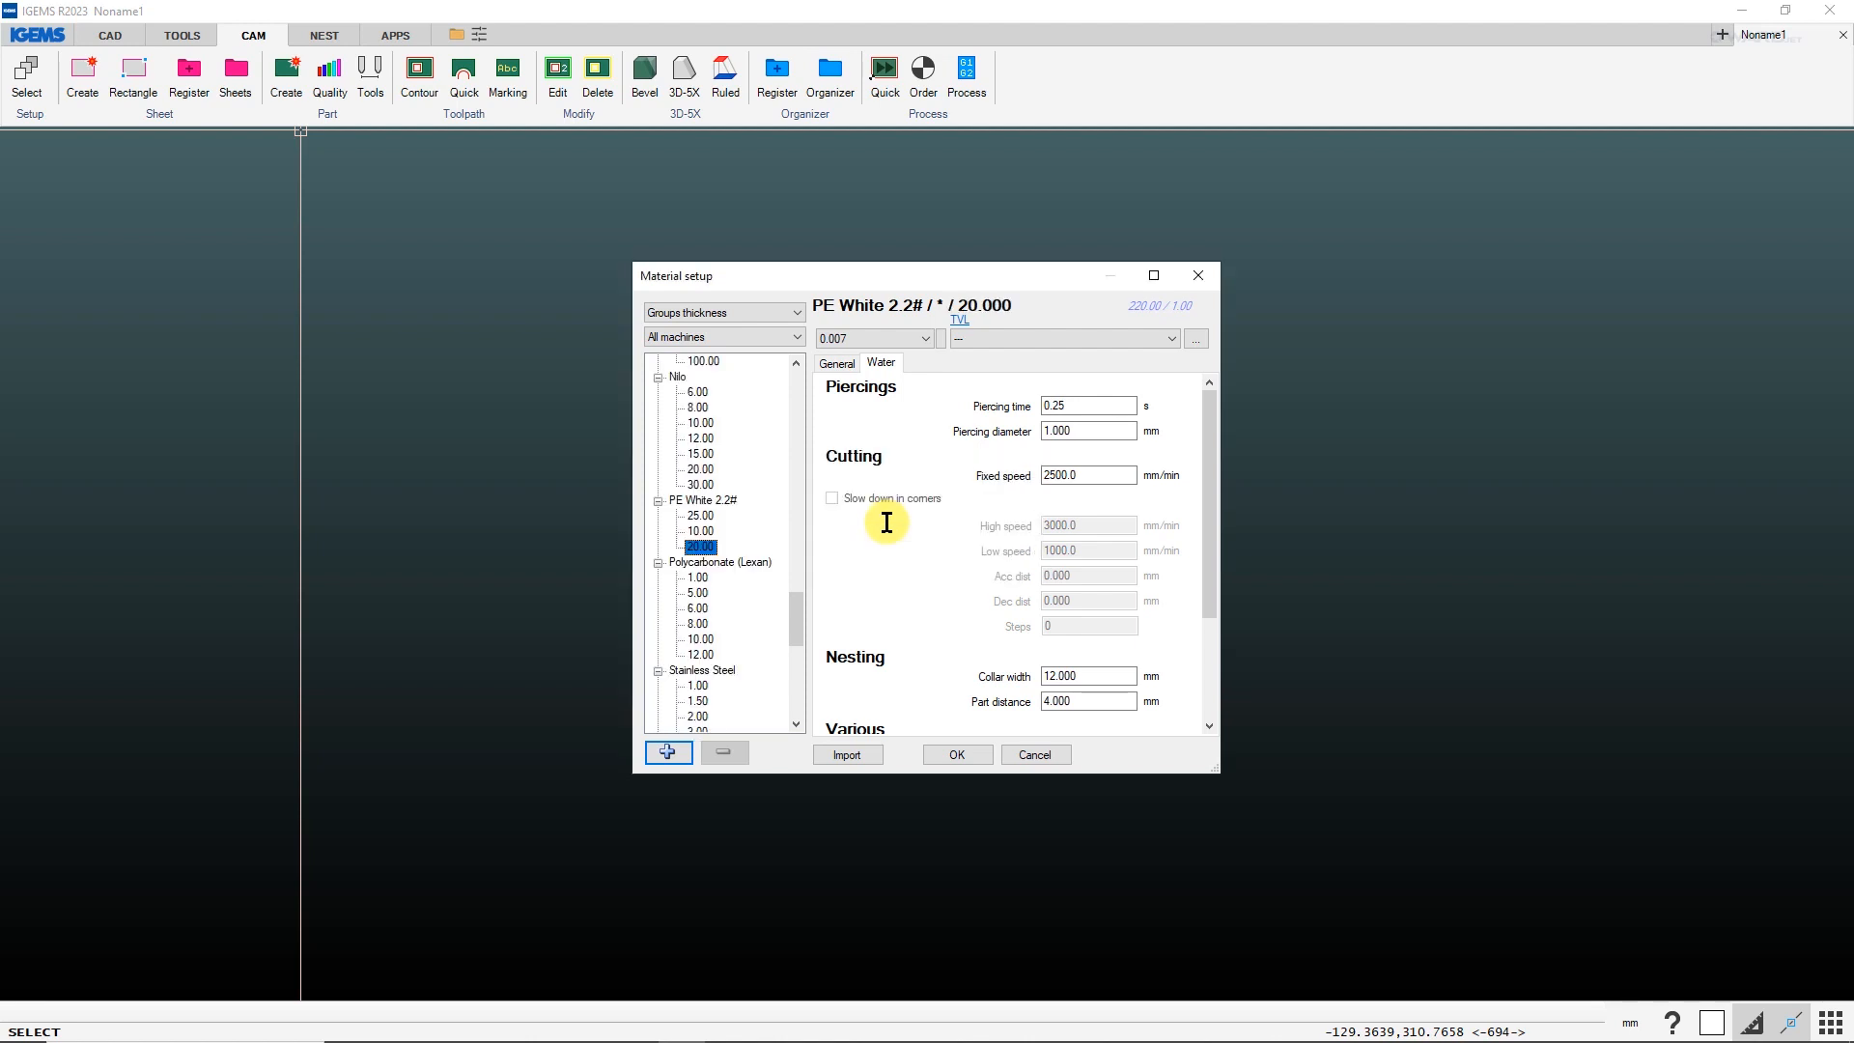
Add a 50 mm thickness to PE White 2.2#, save the material setup and apply it with the Water-Only 3X machine.
key(Return)
text(30)
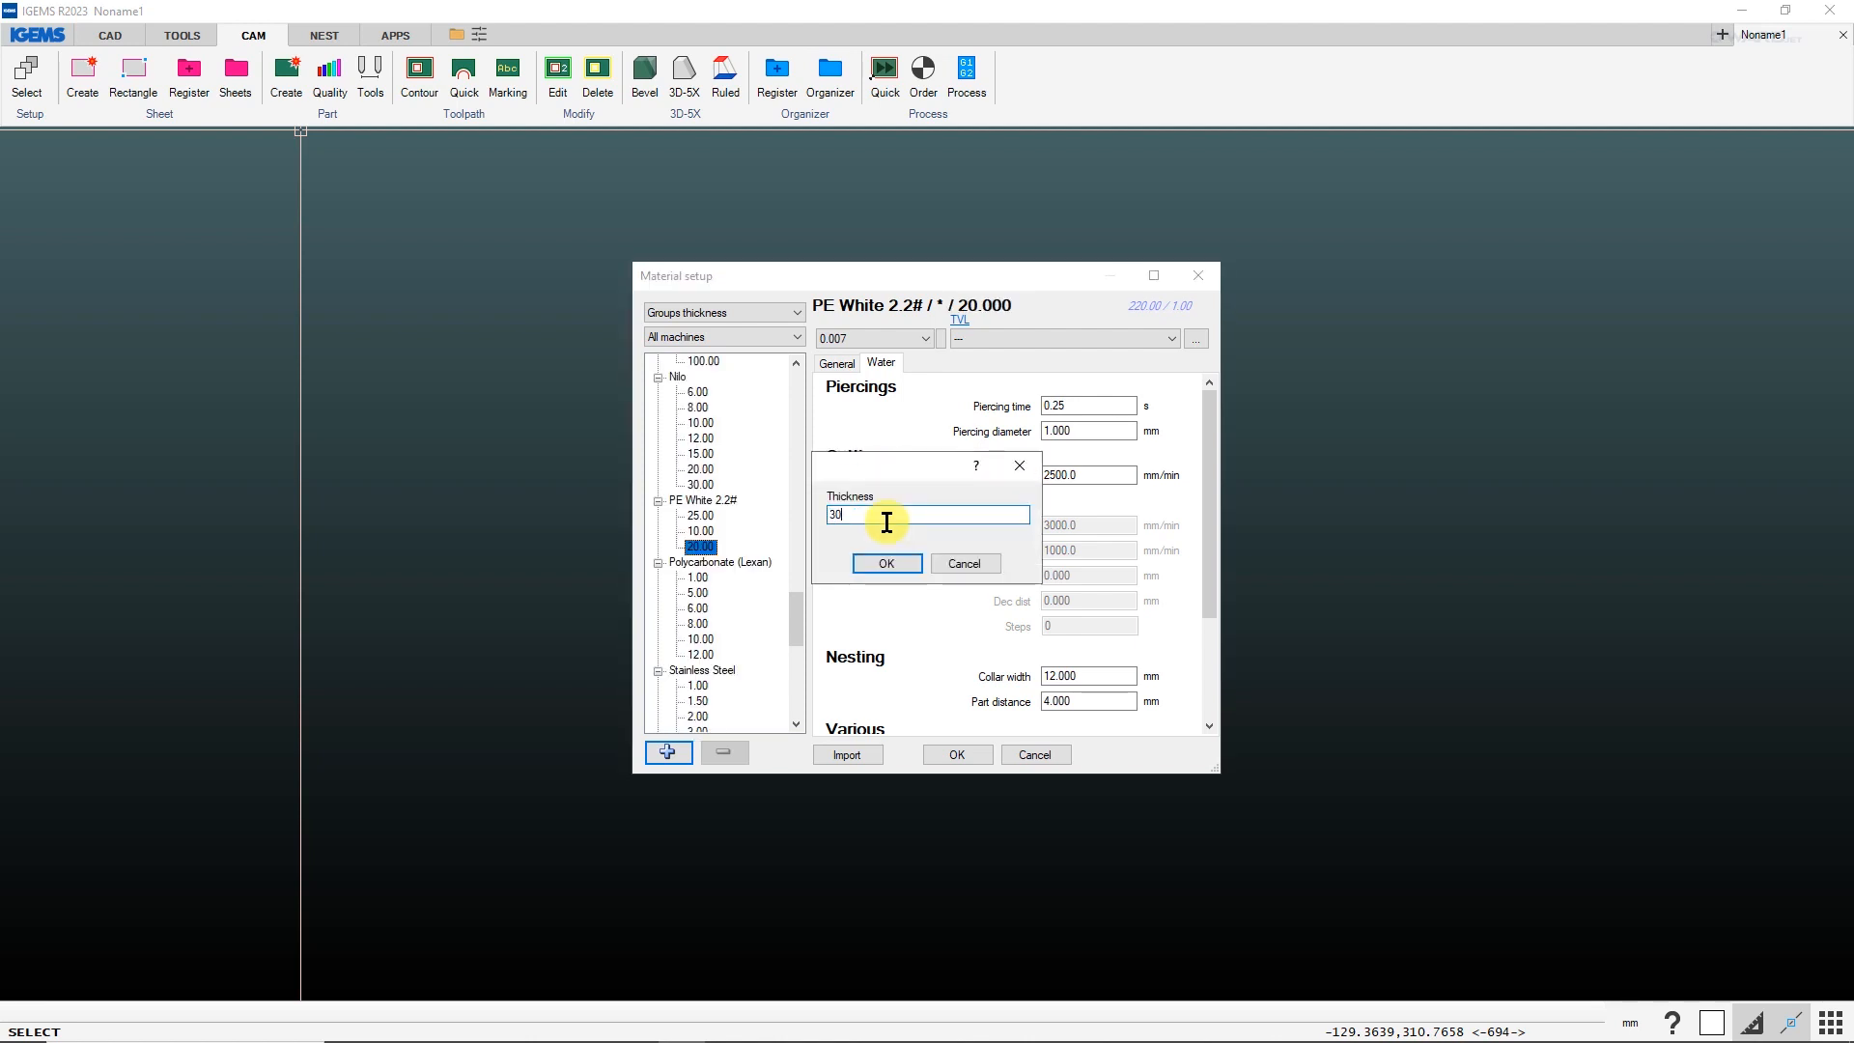
key(BackSpace)
key(BackSpace)
text(50)
key(Return)
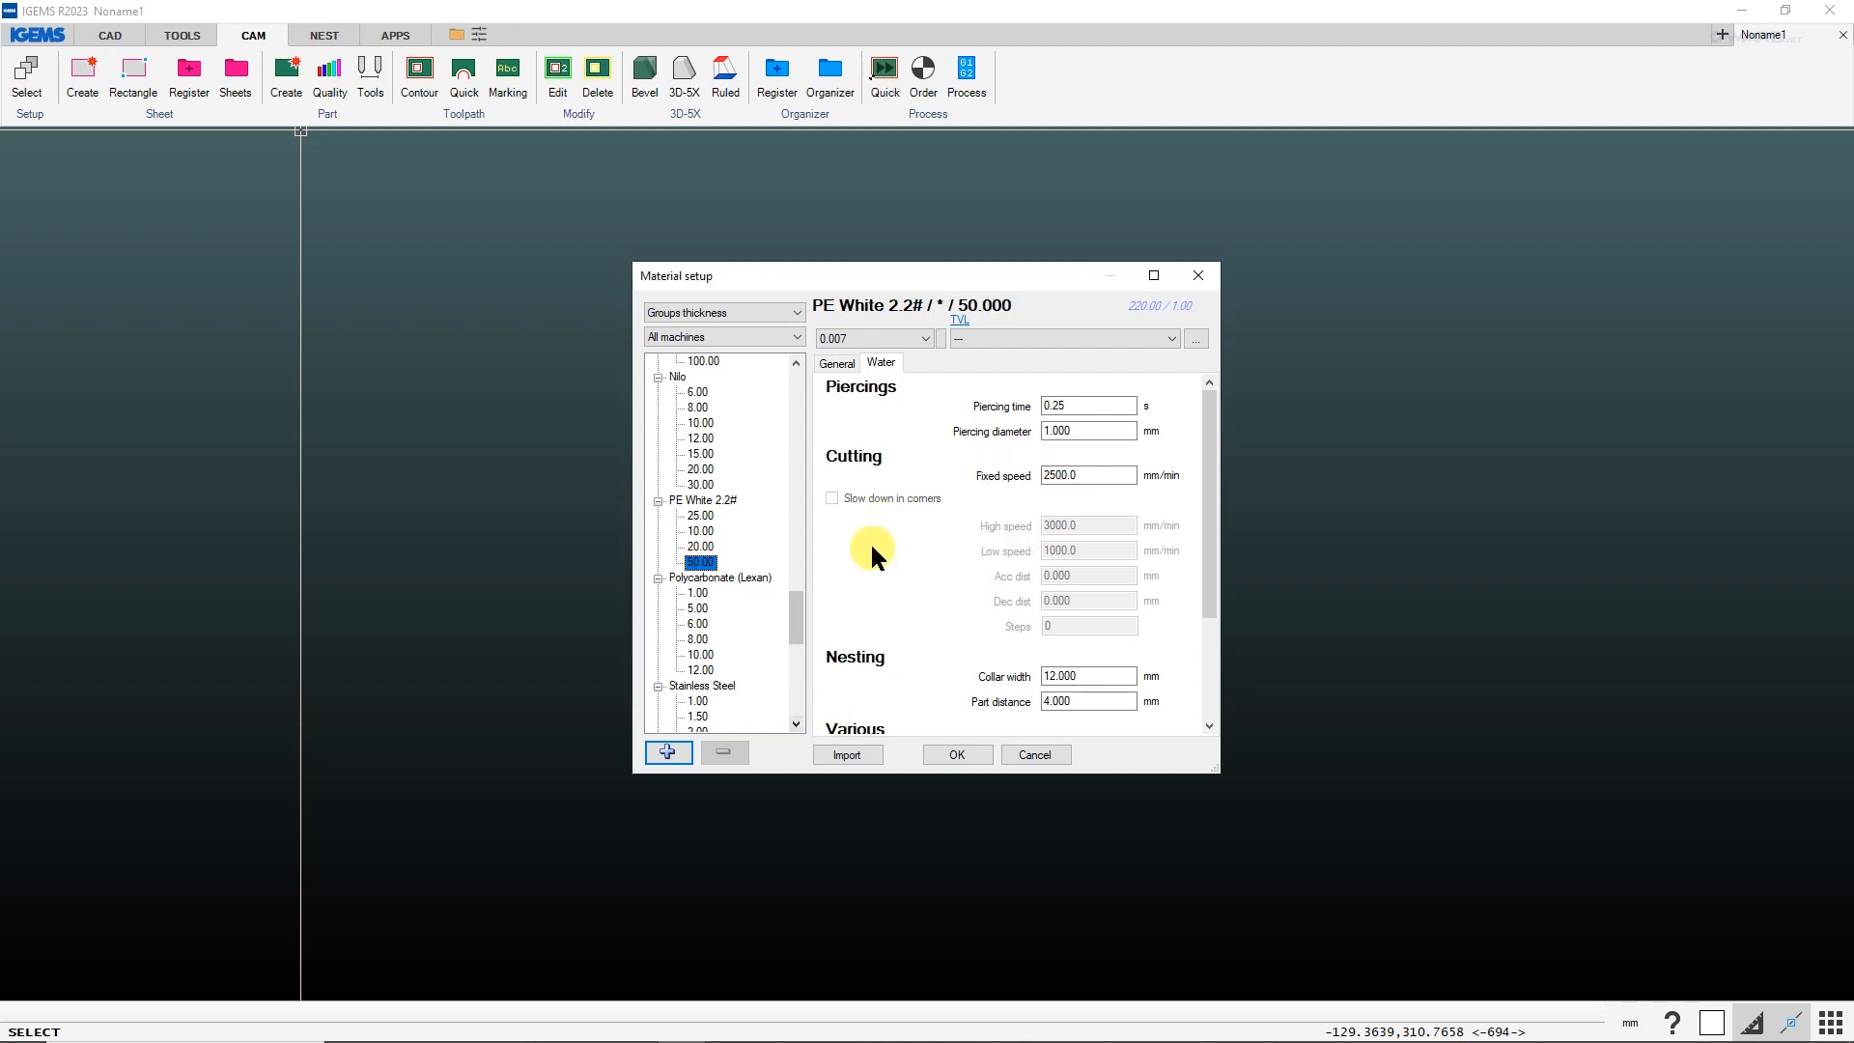
click(955, 754)
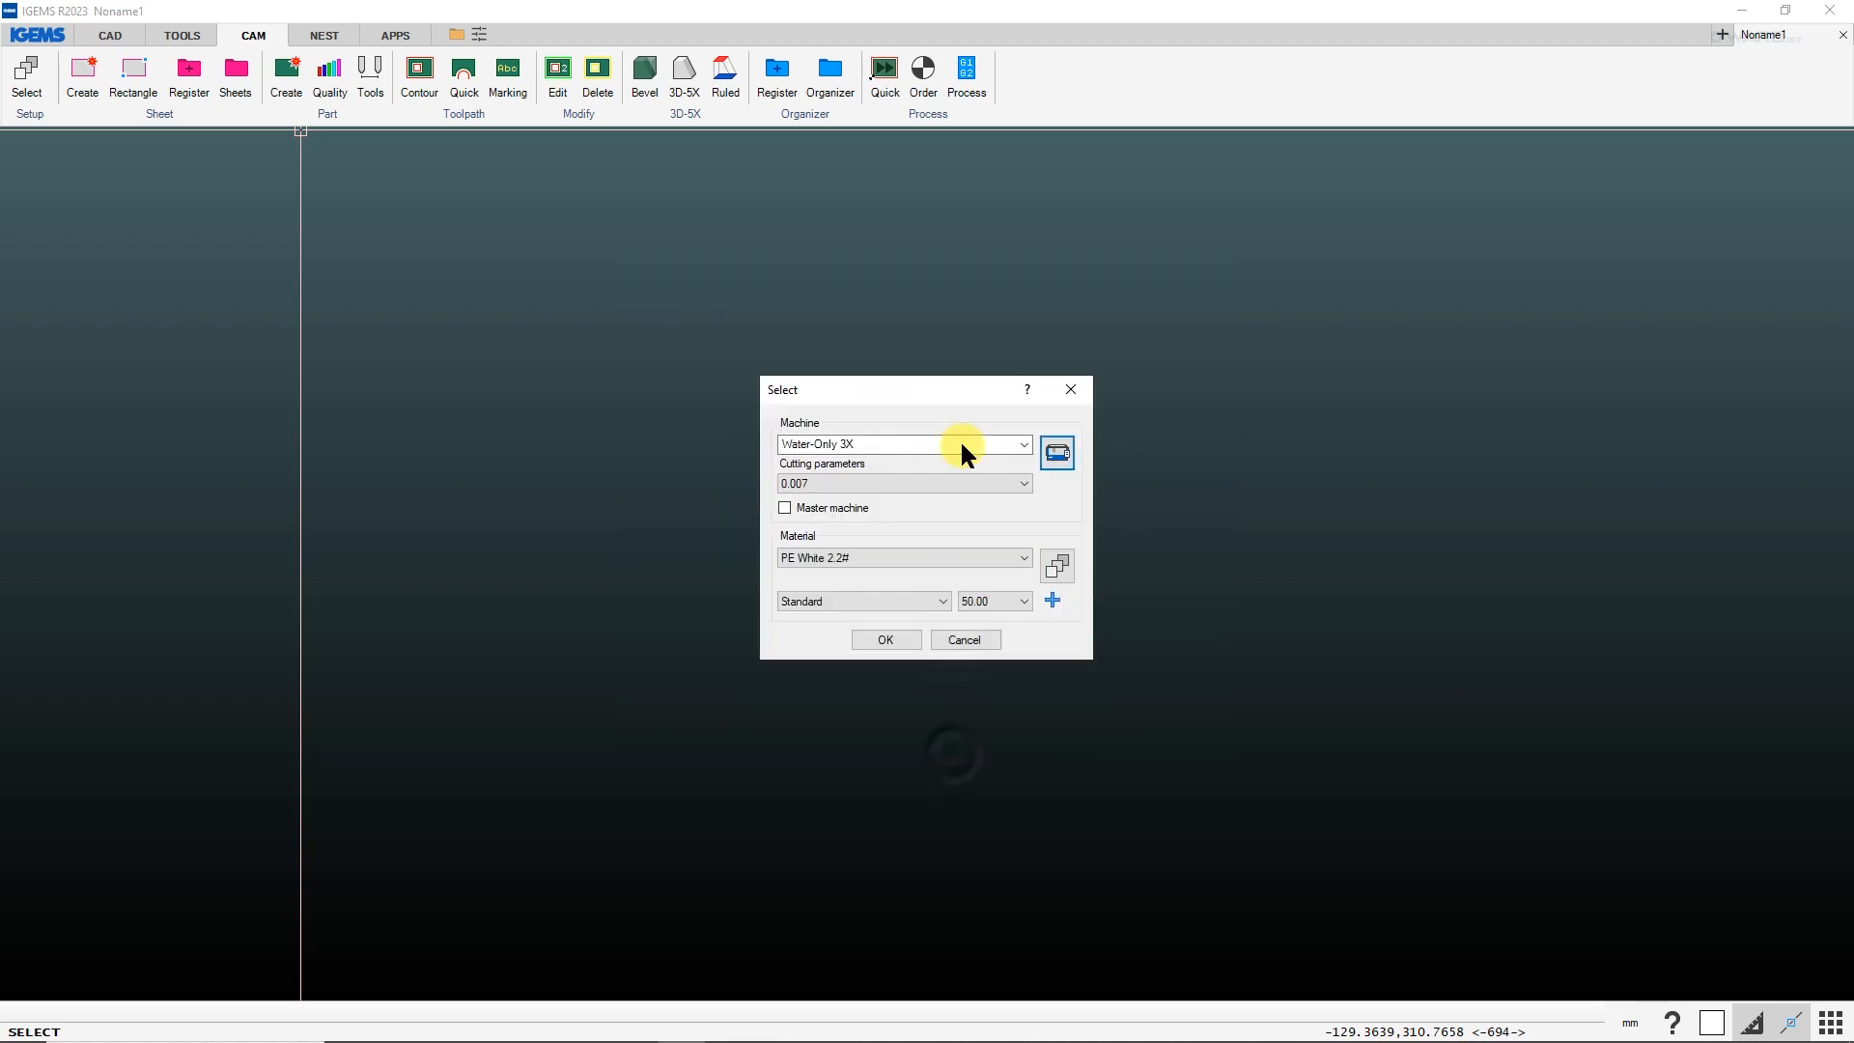
click(881, 641)
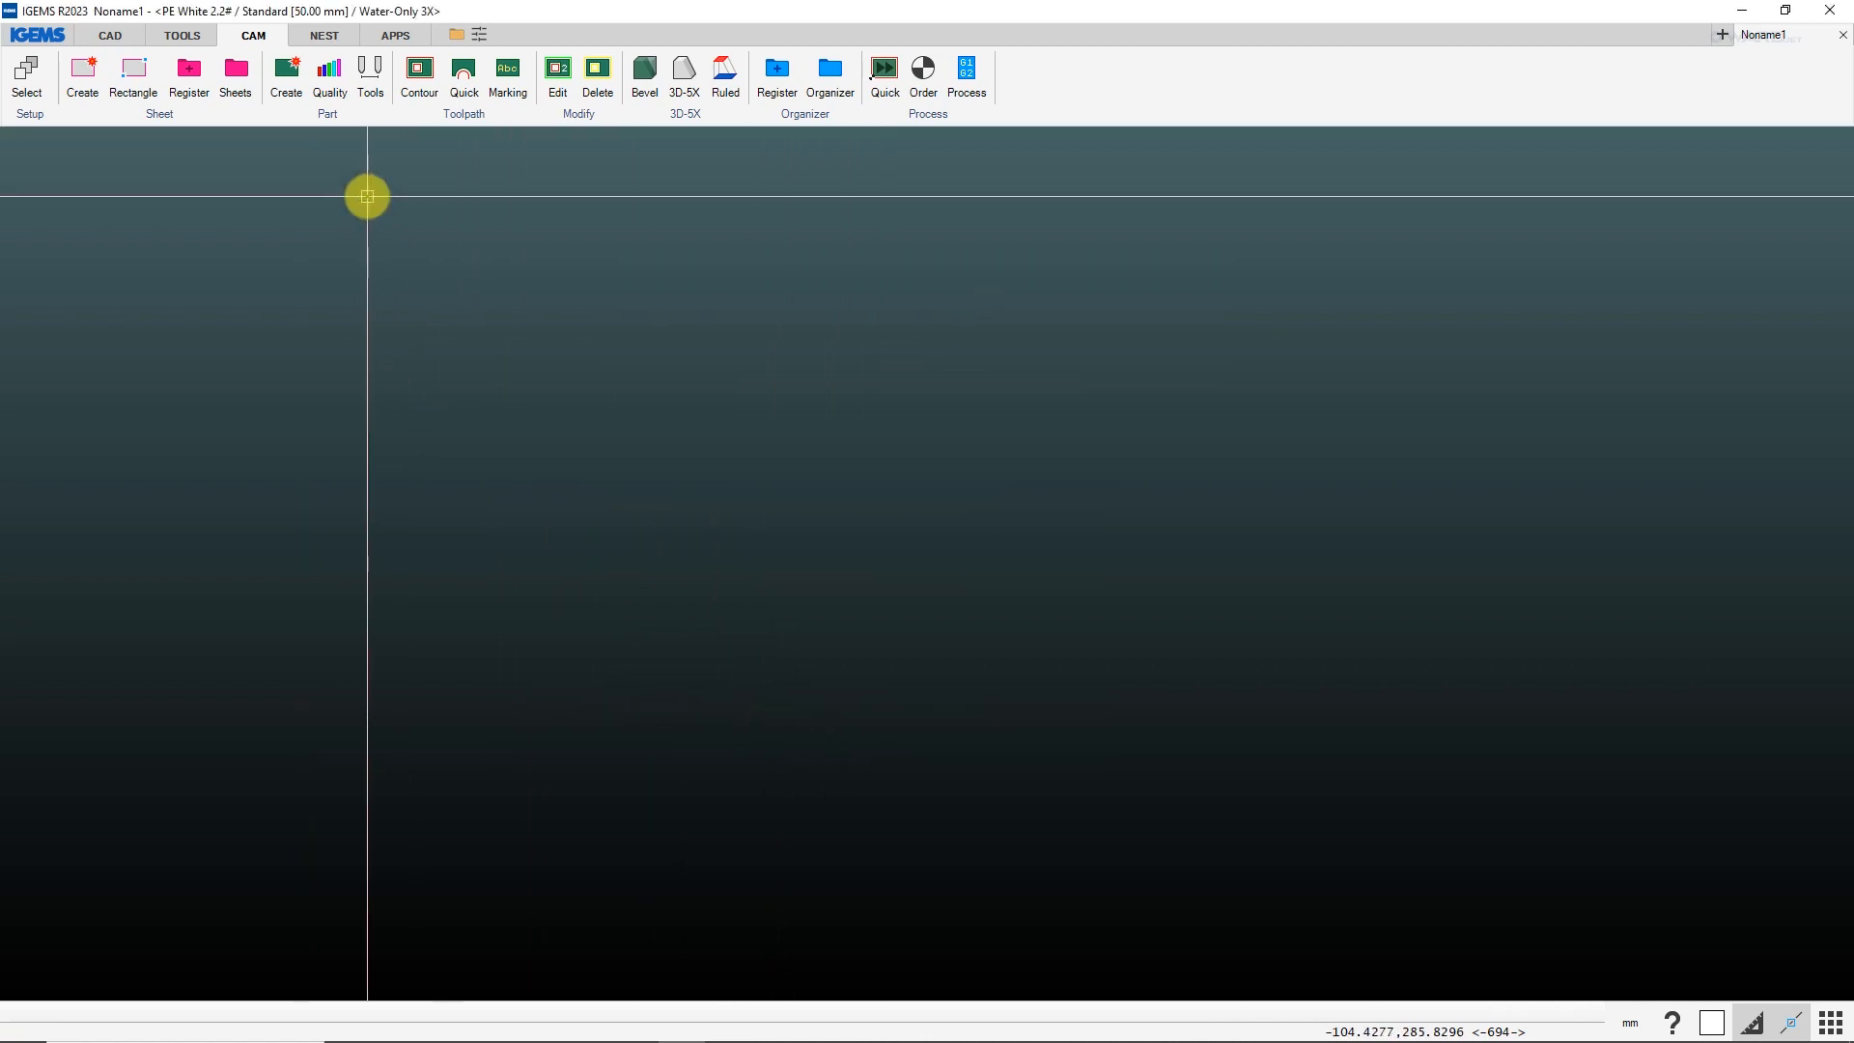
Add CSVtoOrganizer.lsp from the shared App folder's CSVTOORGANIZER subfolder to the loaded apps, keeping the name CSVtoOrganizer.
click(390, 35)
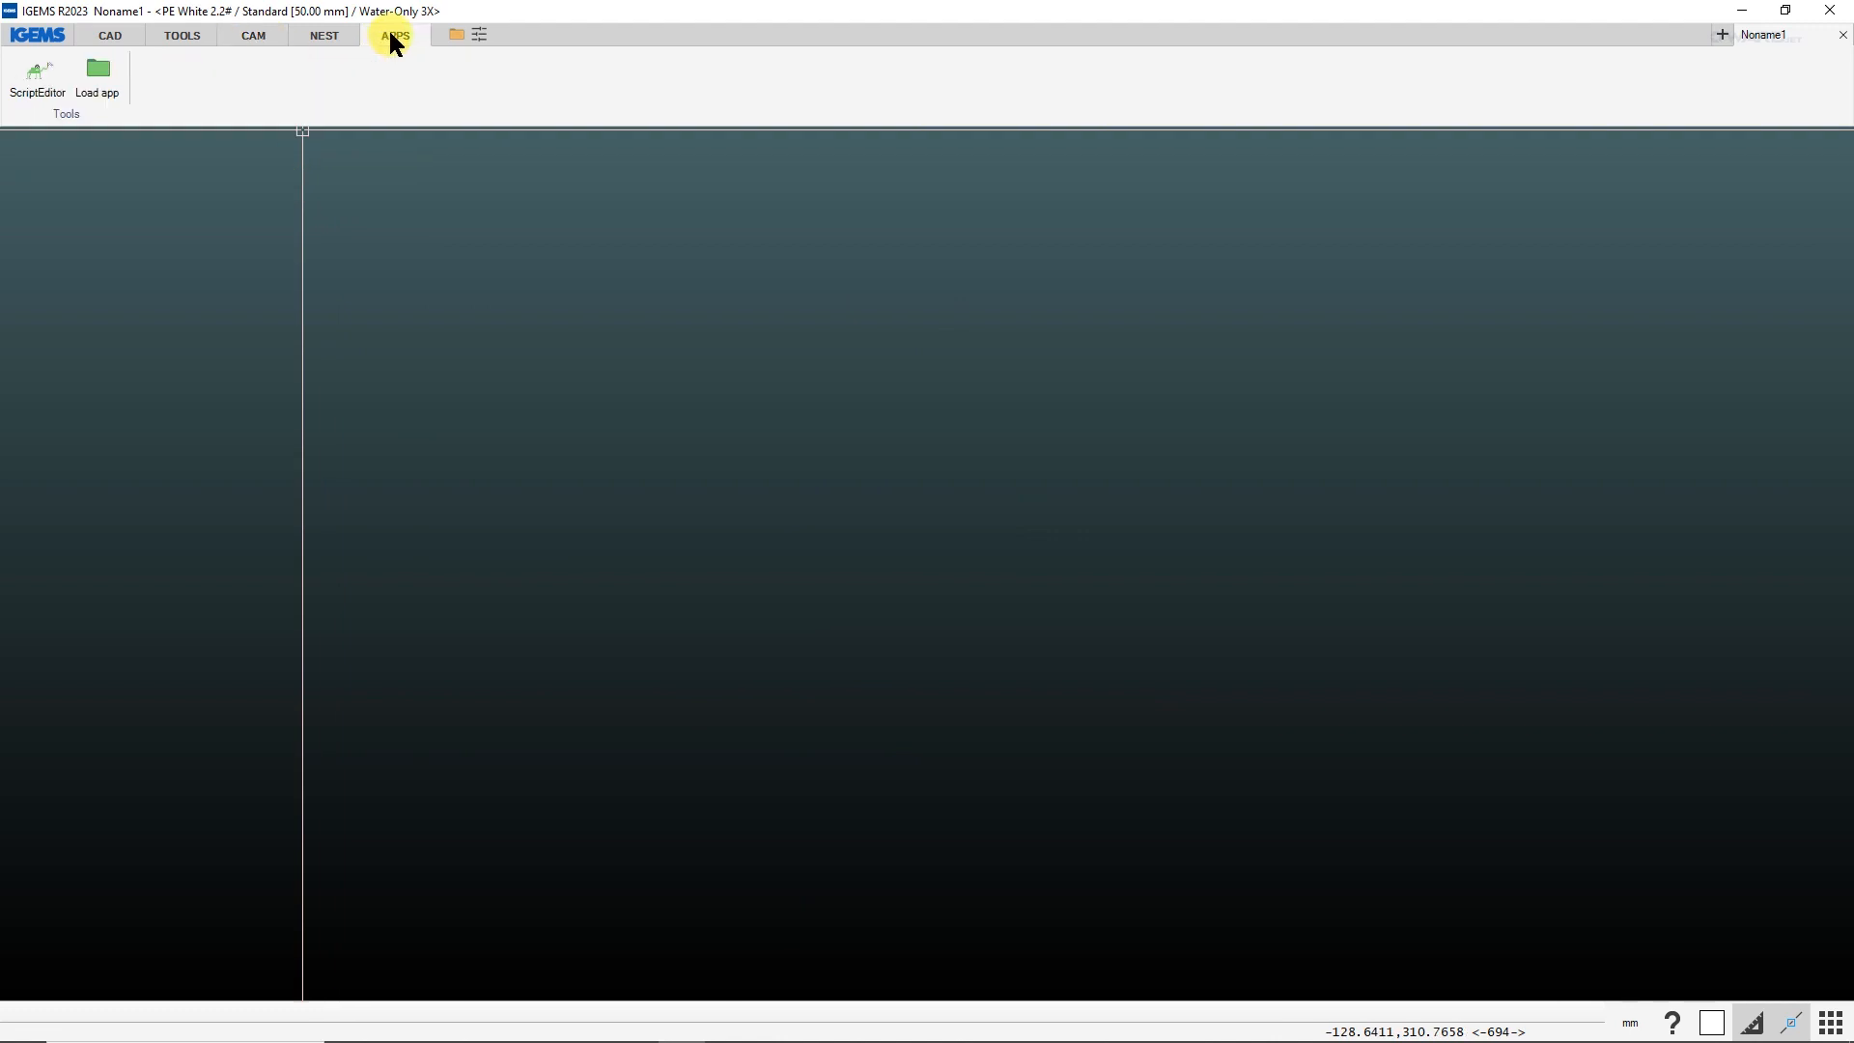
click(101, 89)
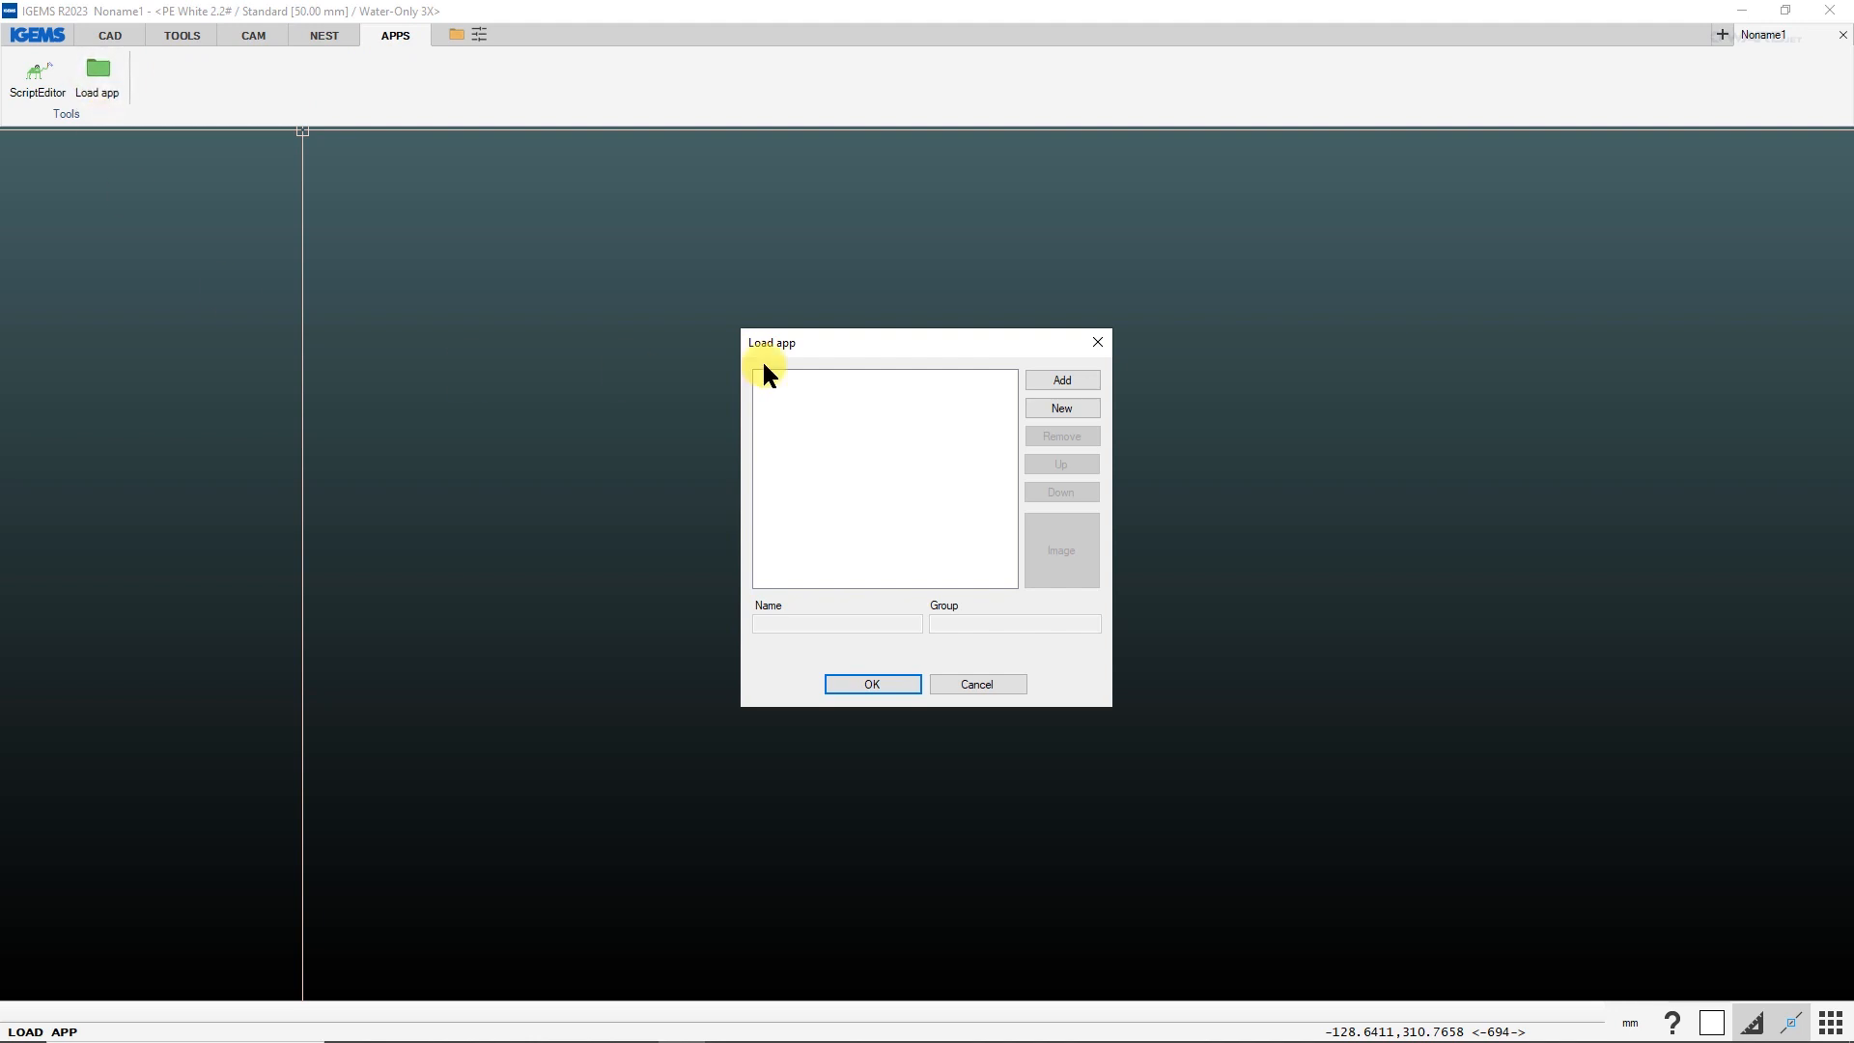
click(1063, 379)
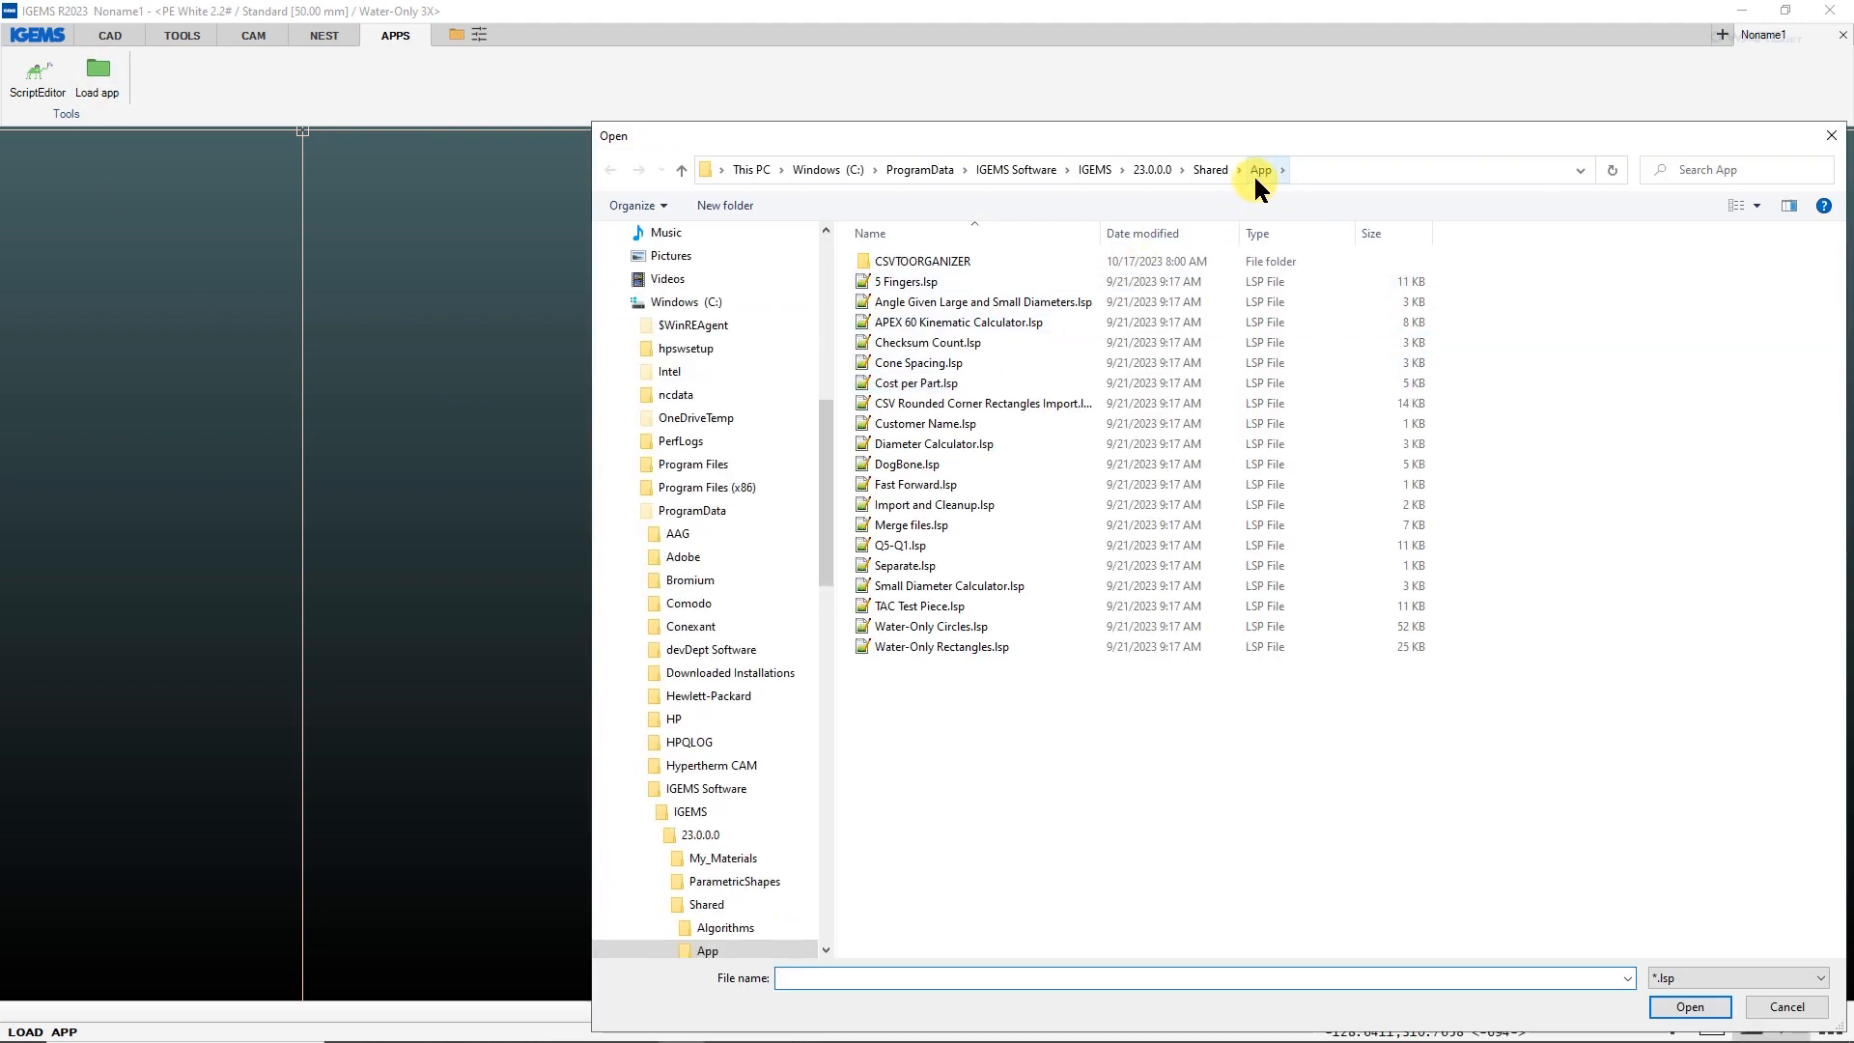
double_click(906, 259)
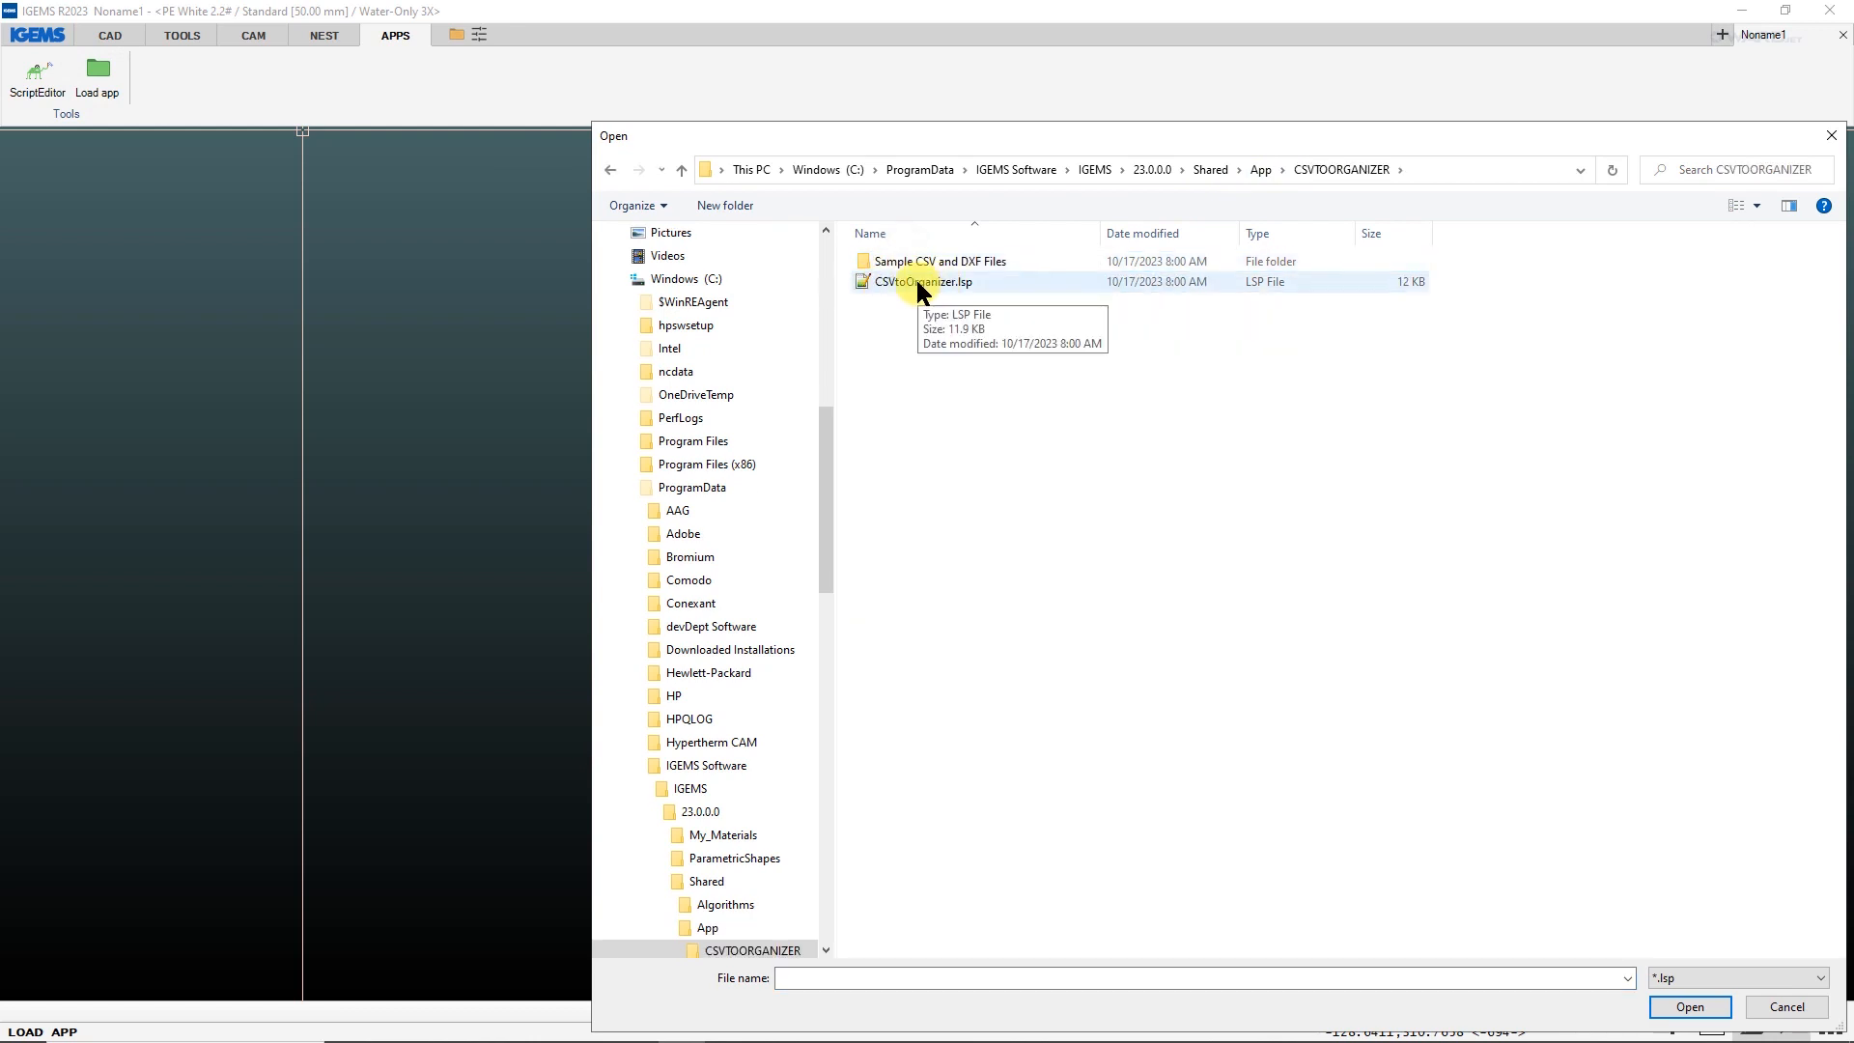
double_click(917, 283)
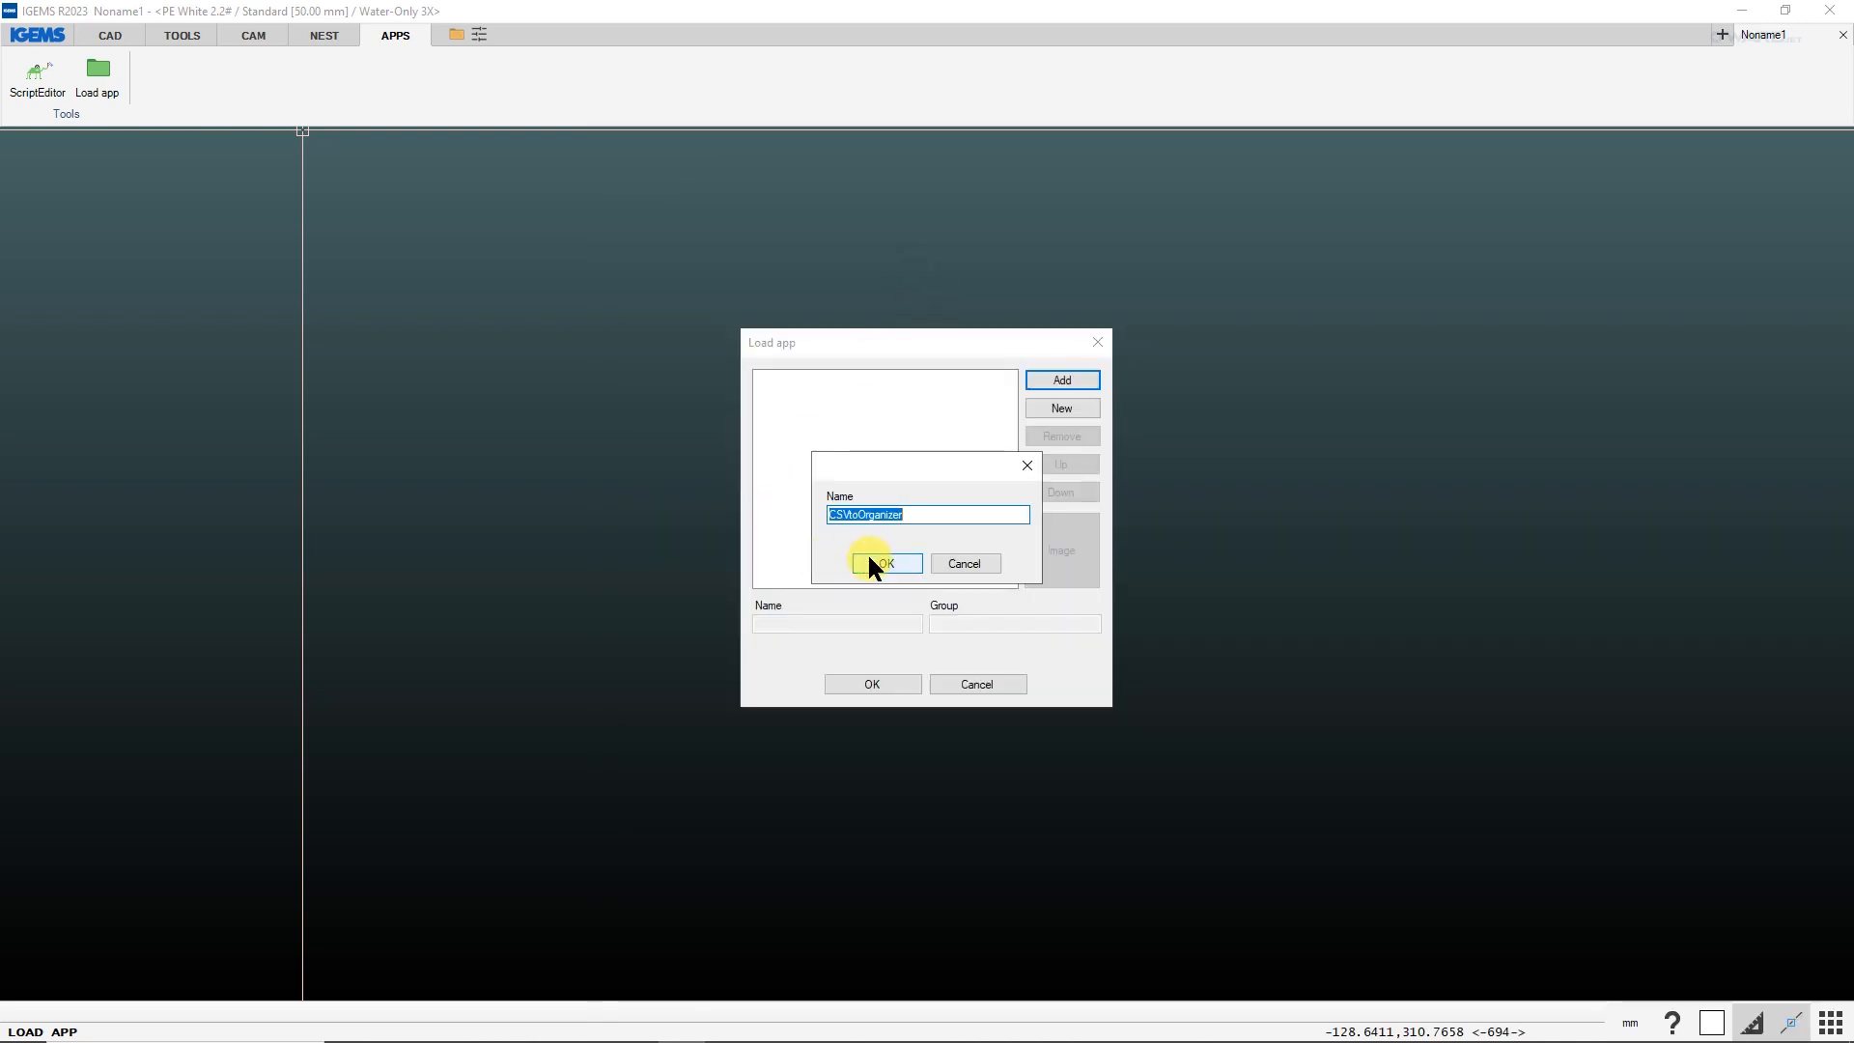
click(874, 563)
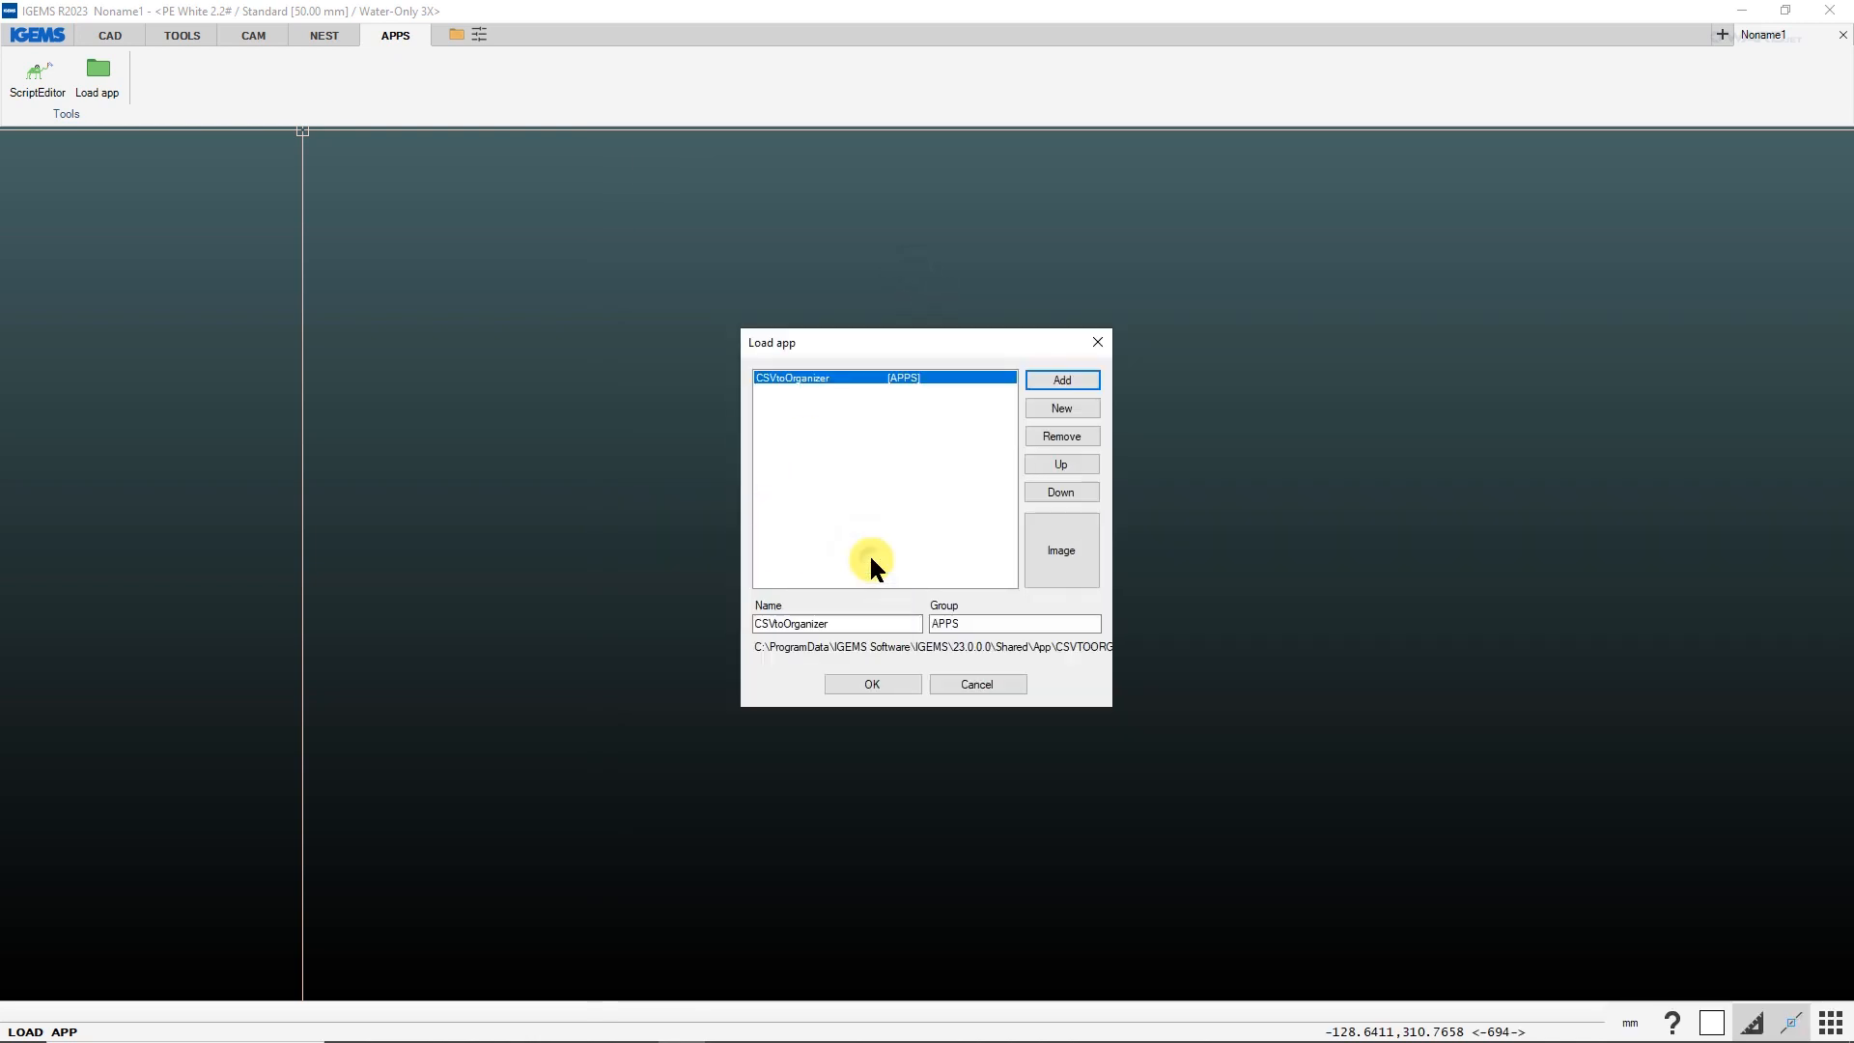
Assign WJlogo.png as the image for the CSVtoOrganizer app and save the loaded app settings.
click(1051, 556)
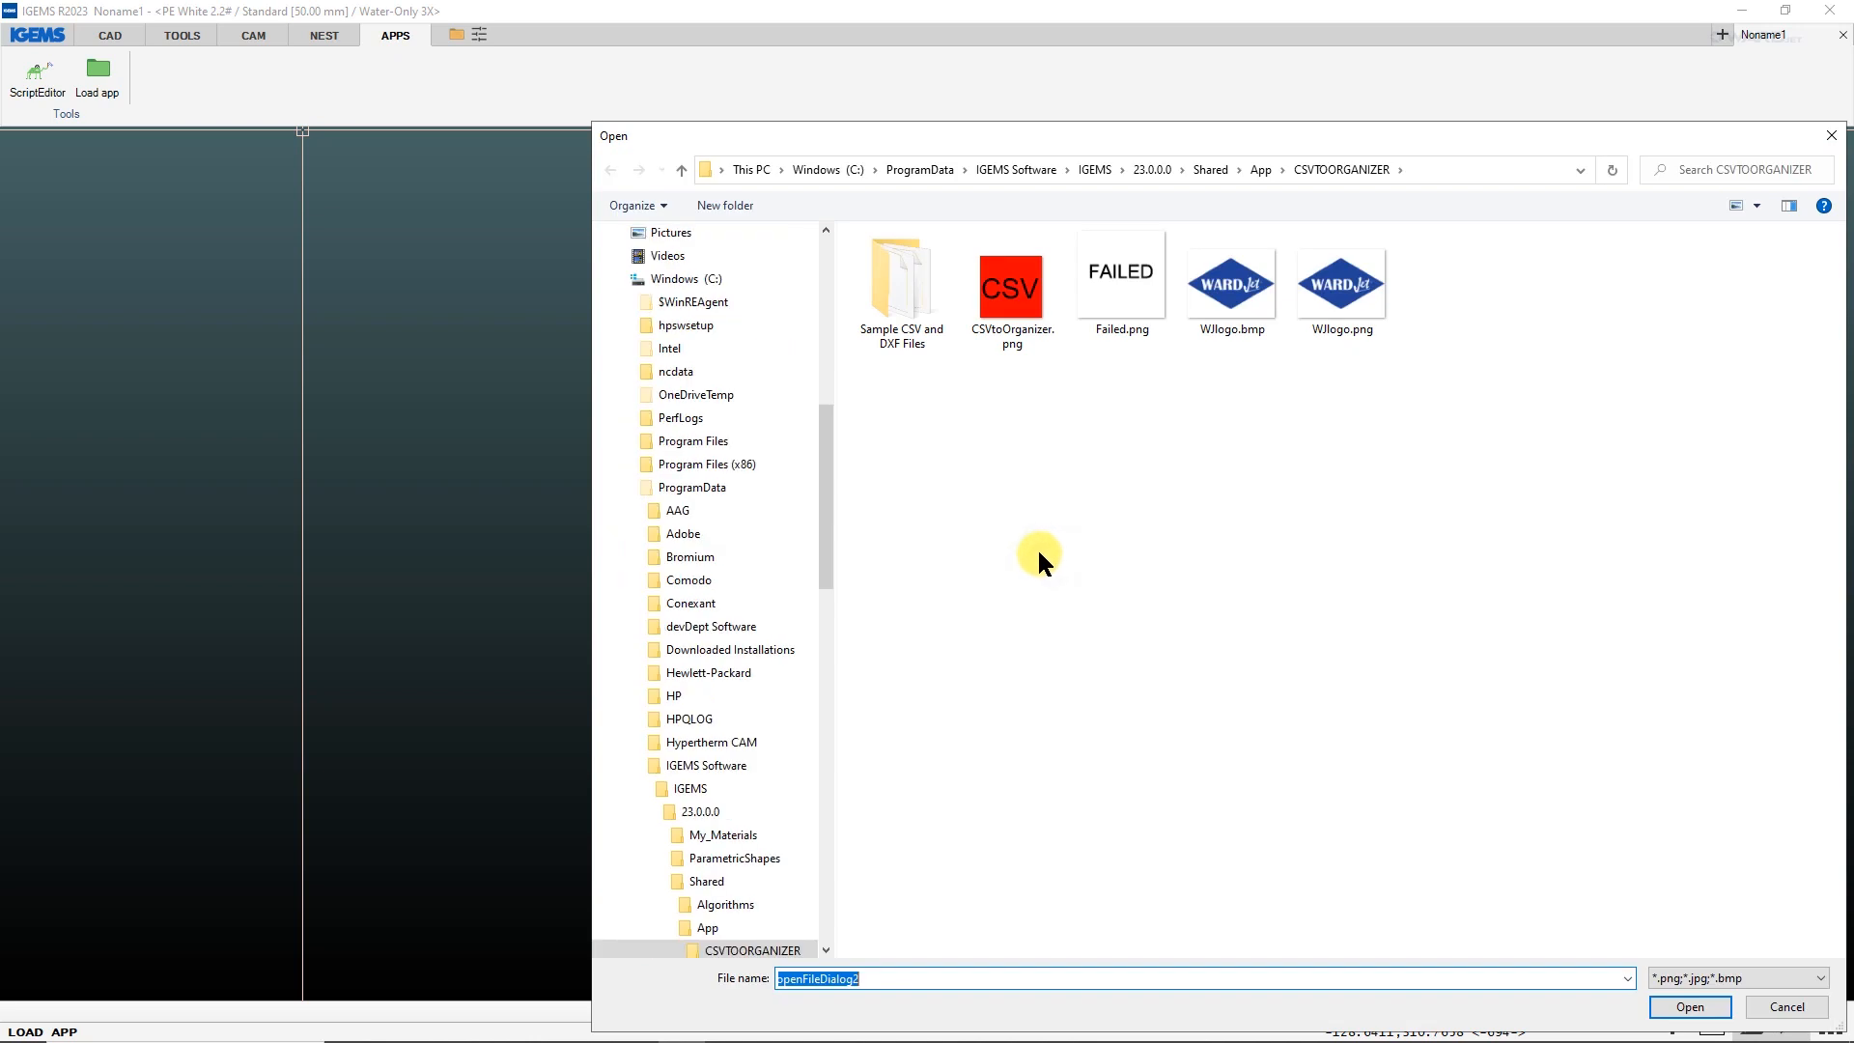
double_click(1323, 253)
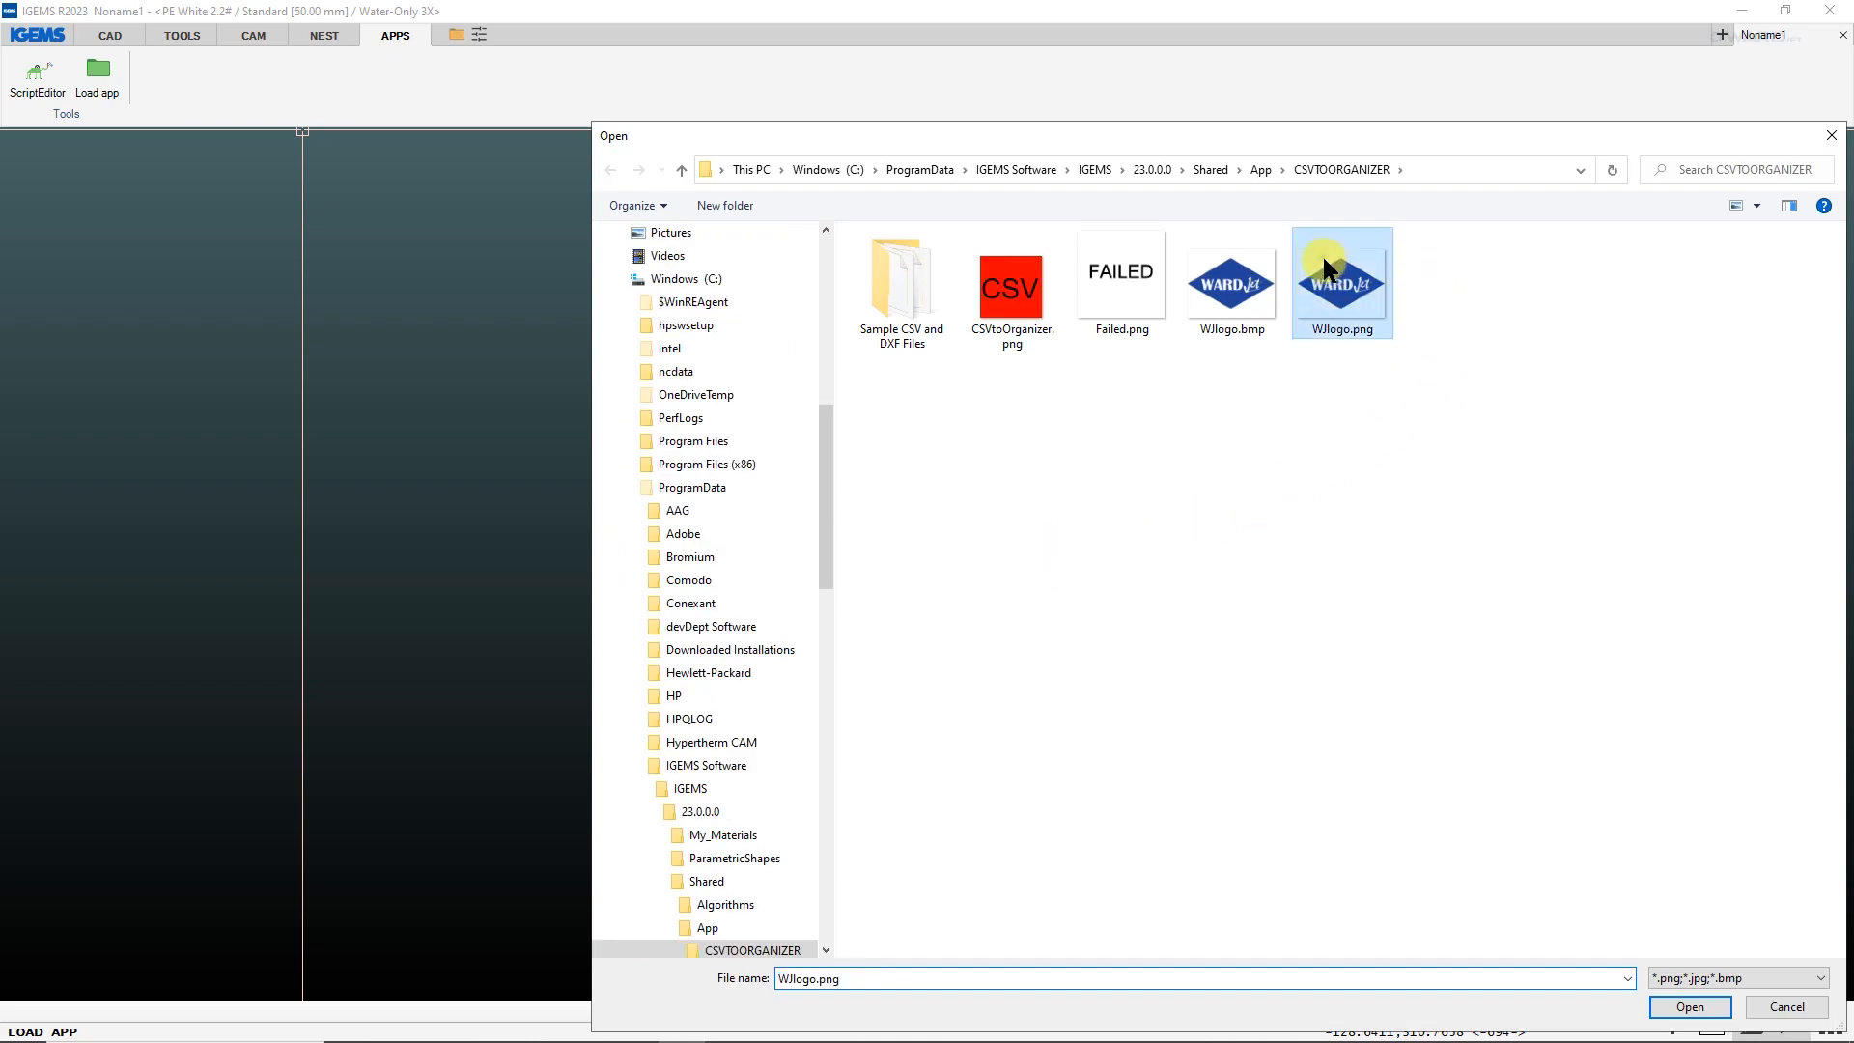
click(894, 683)
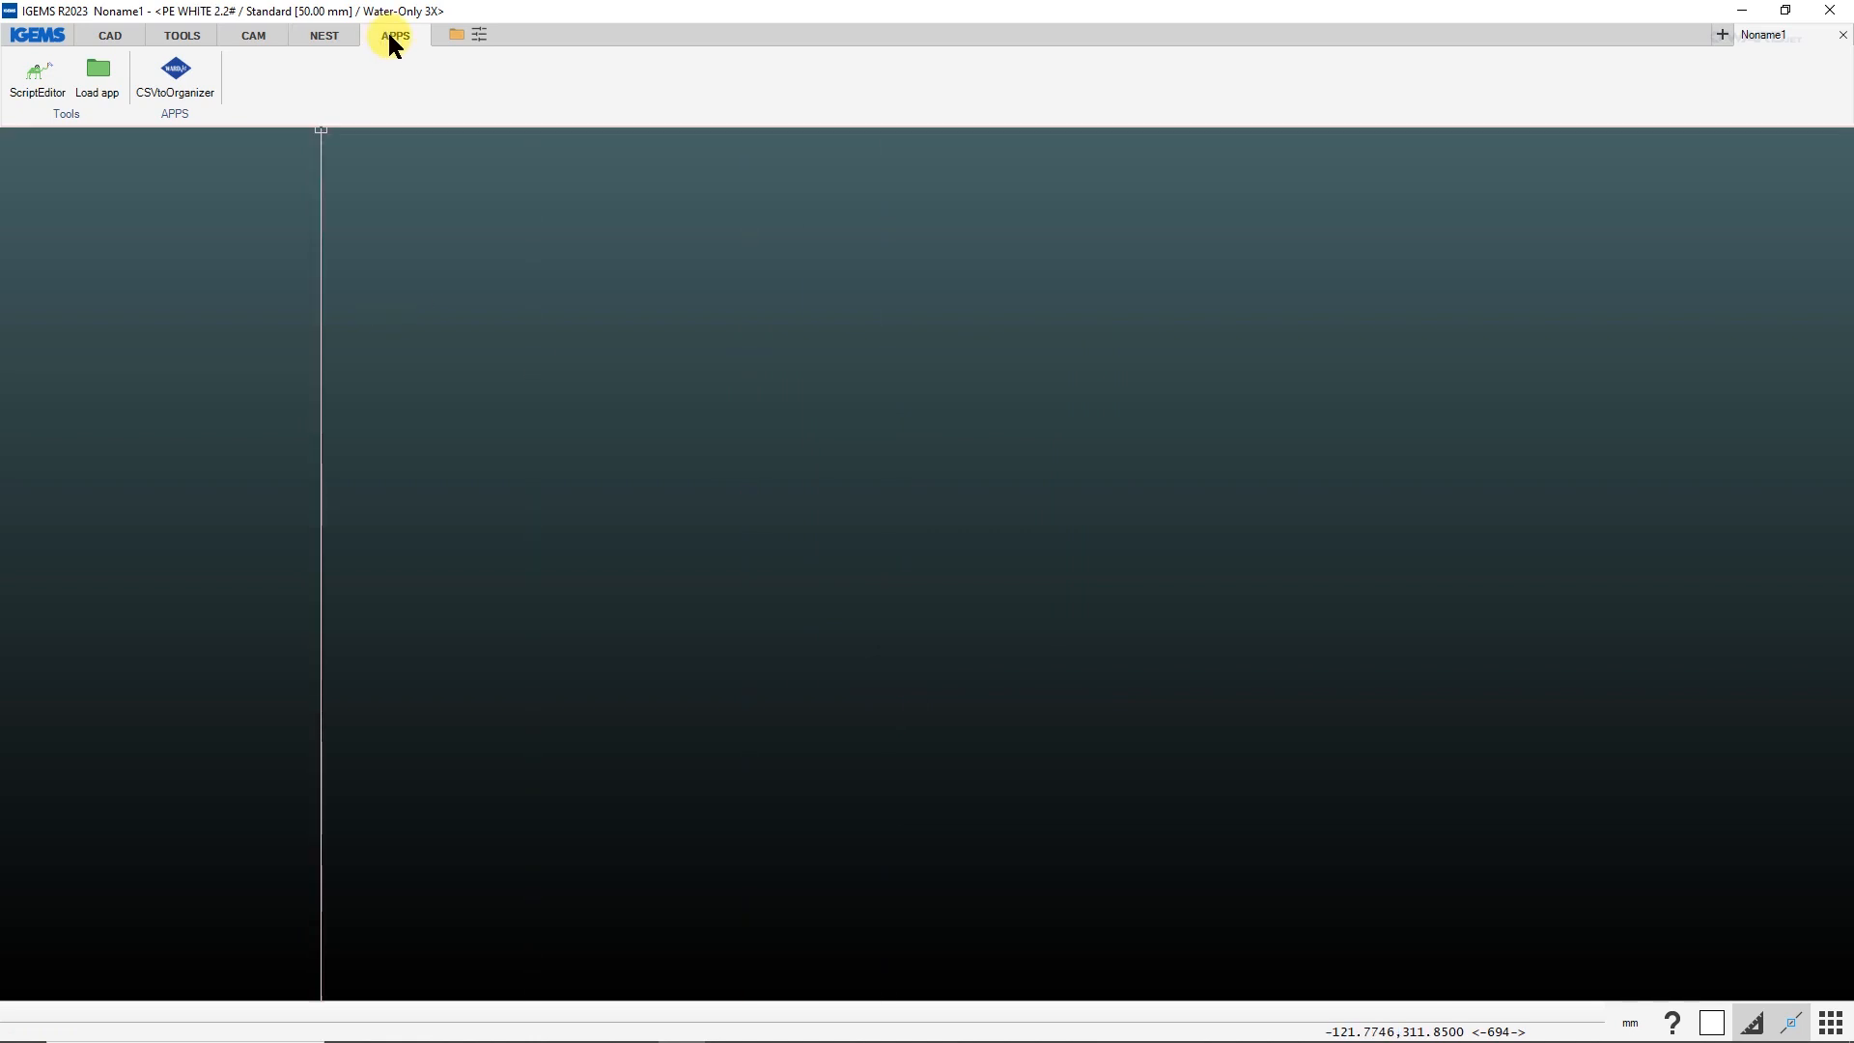
In the Organizer settings, check the display fields and add a user variable named DueDate of type Date.
click(267, 36)
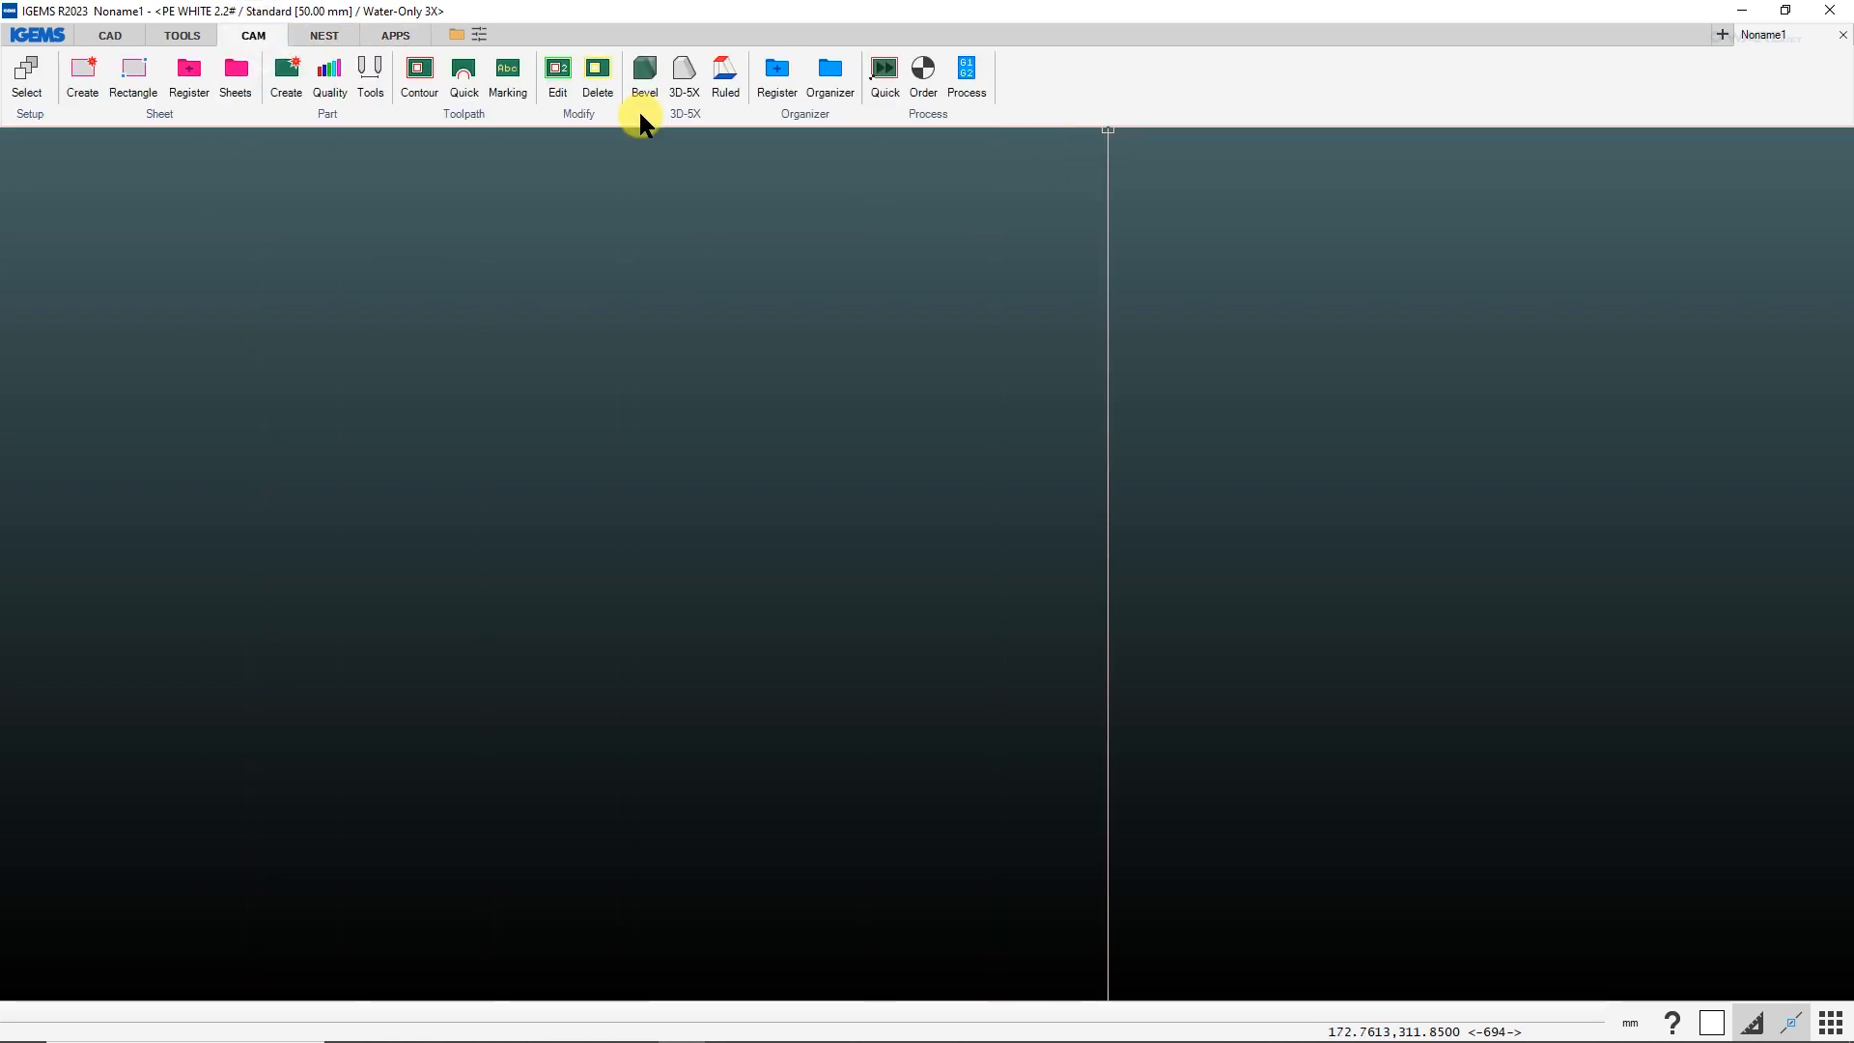
click(830, 82)
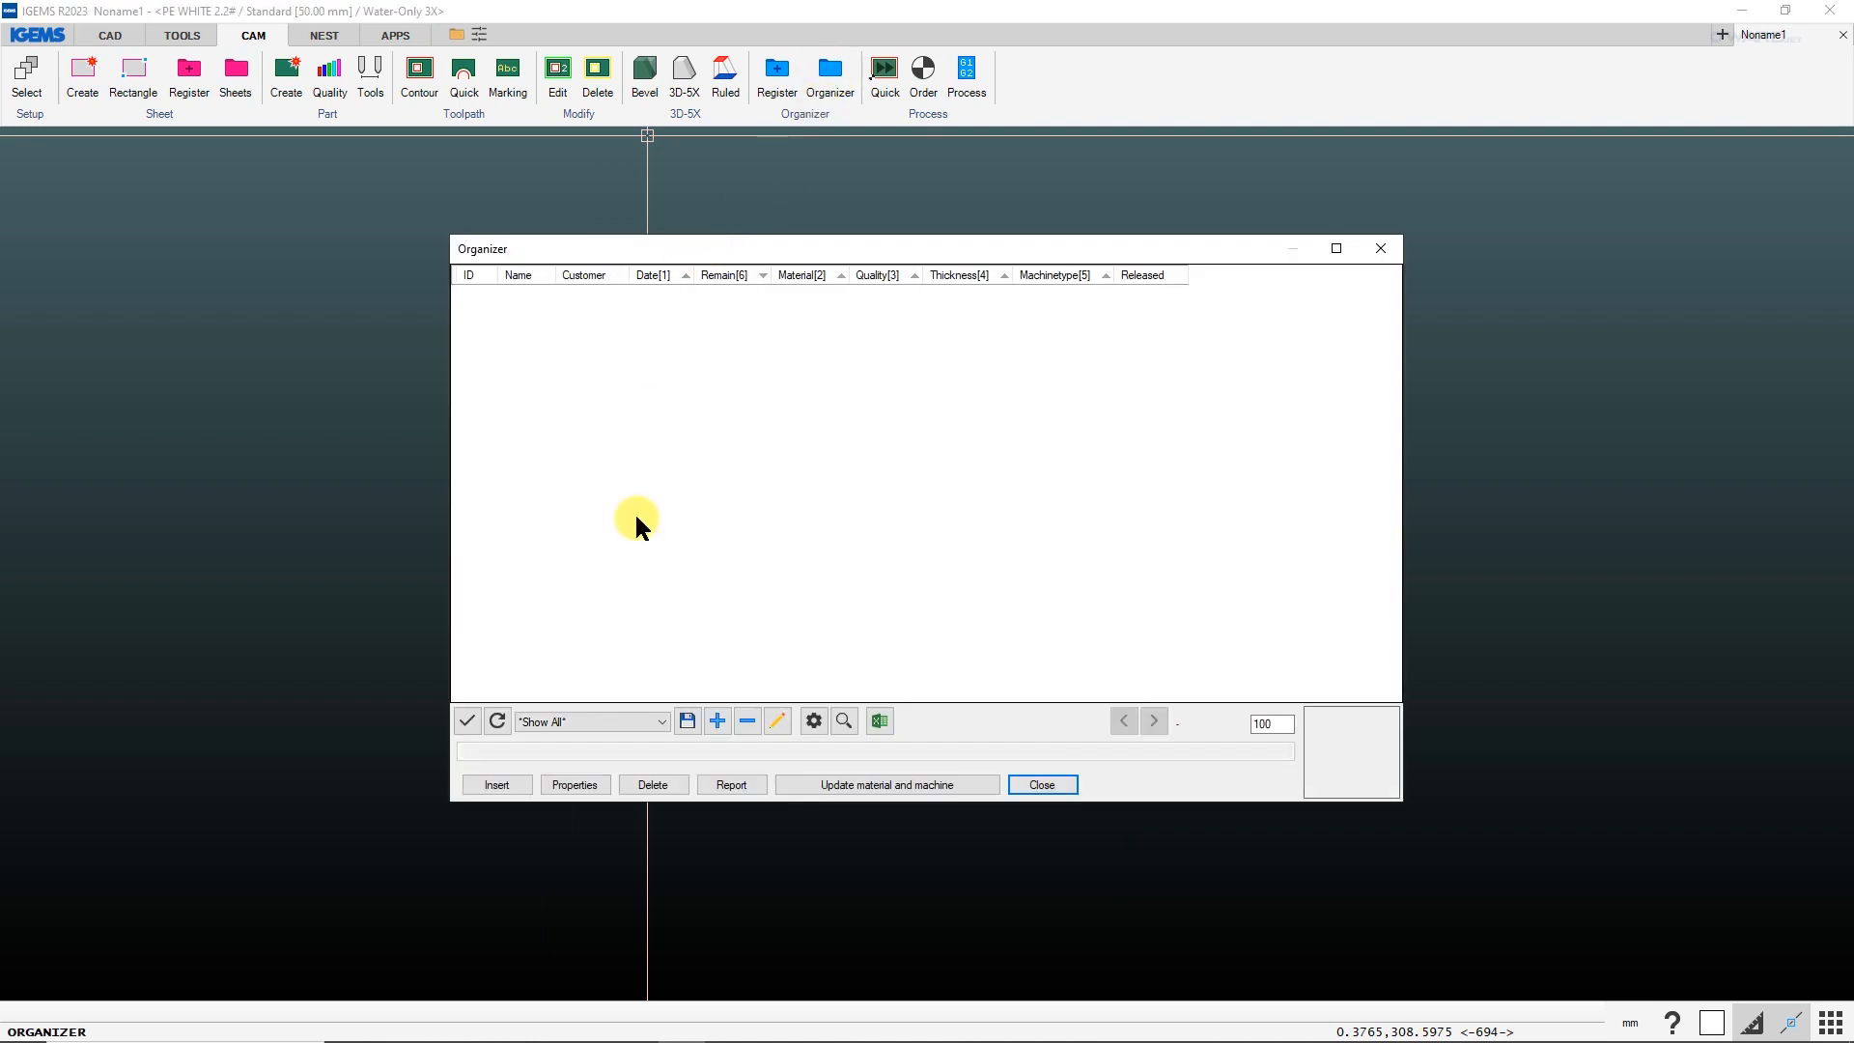
click(813, 721)
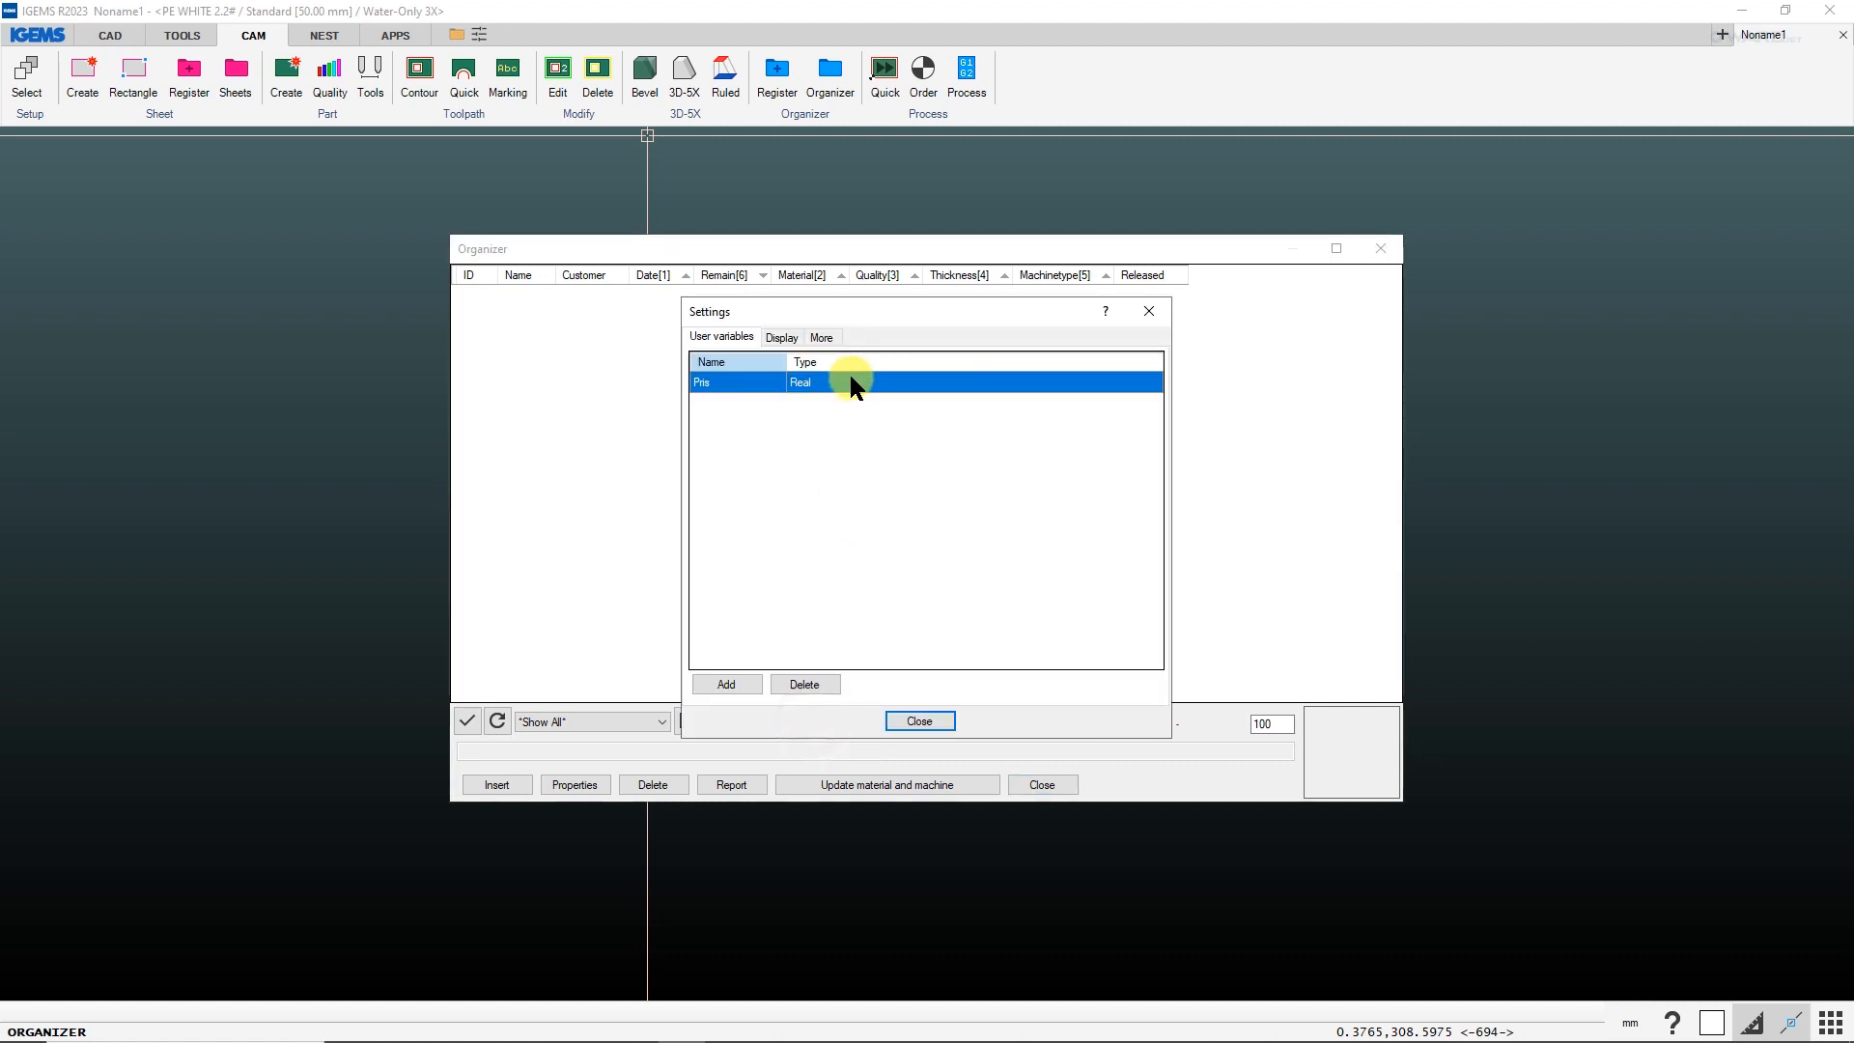
click(780, 333)
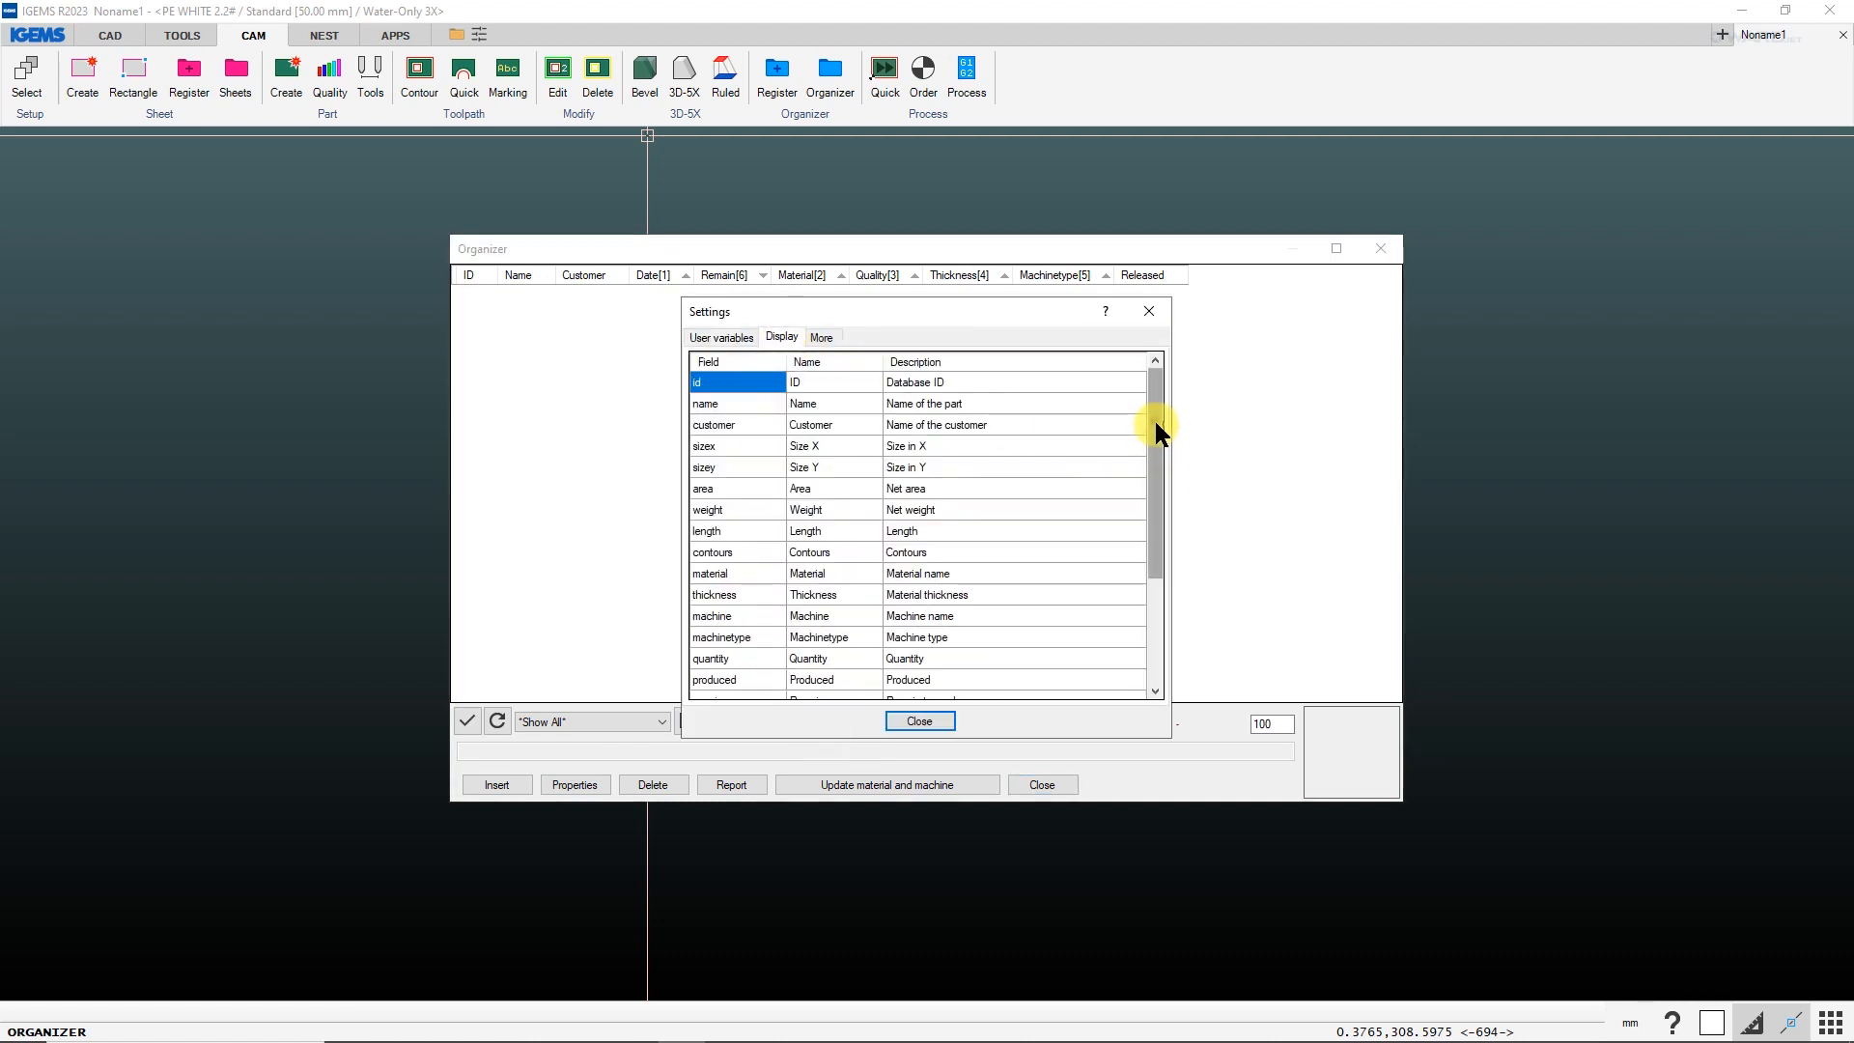
mouse_move(1155, 419)
mouse_down()
mouse_move(1152, 548)
mouse_move(1149, 387)
mouse_up()
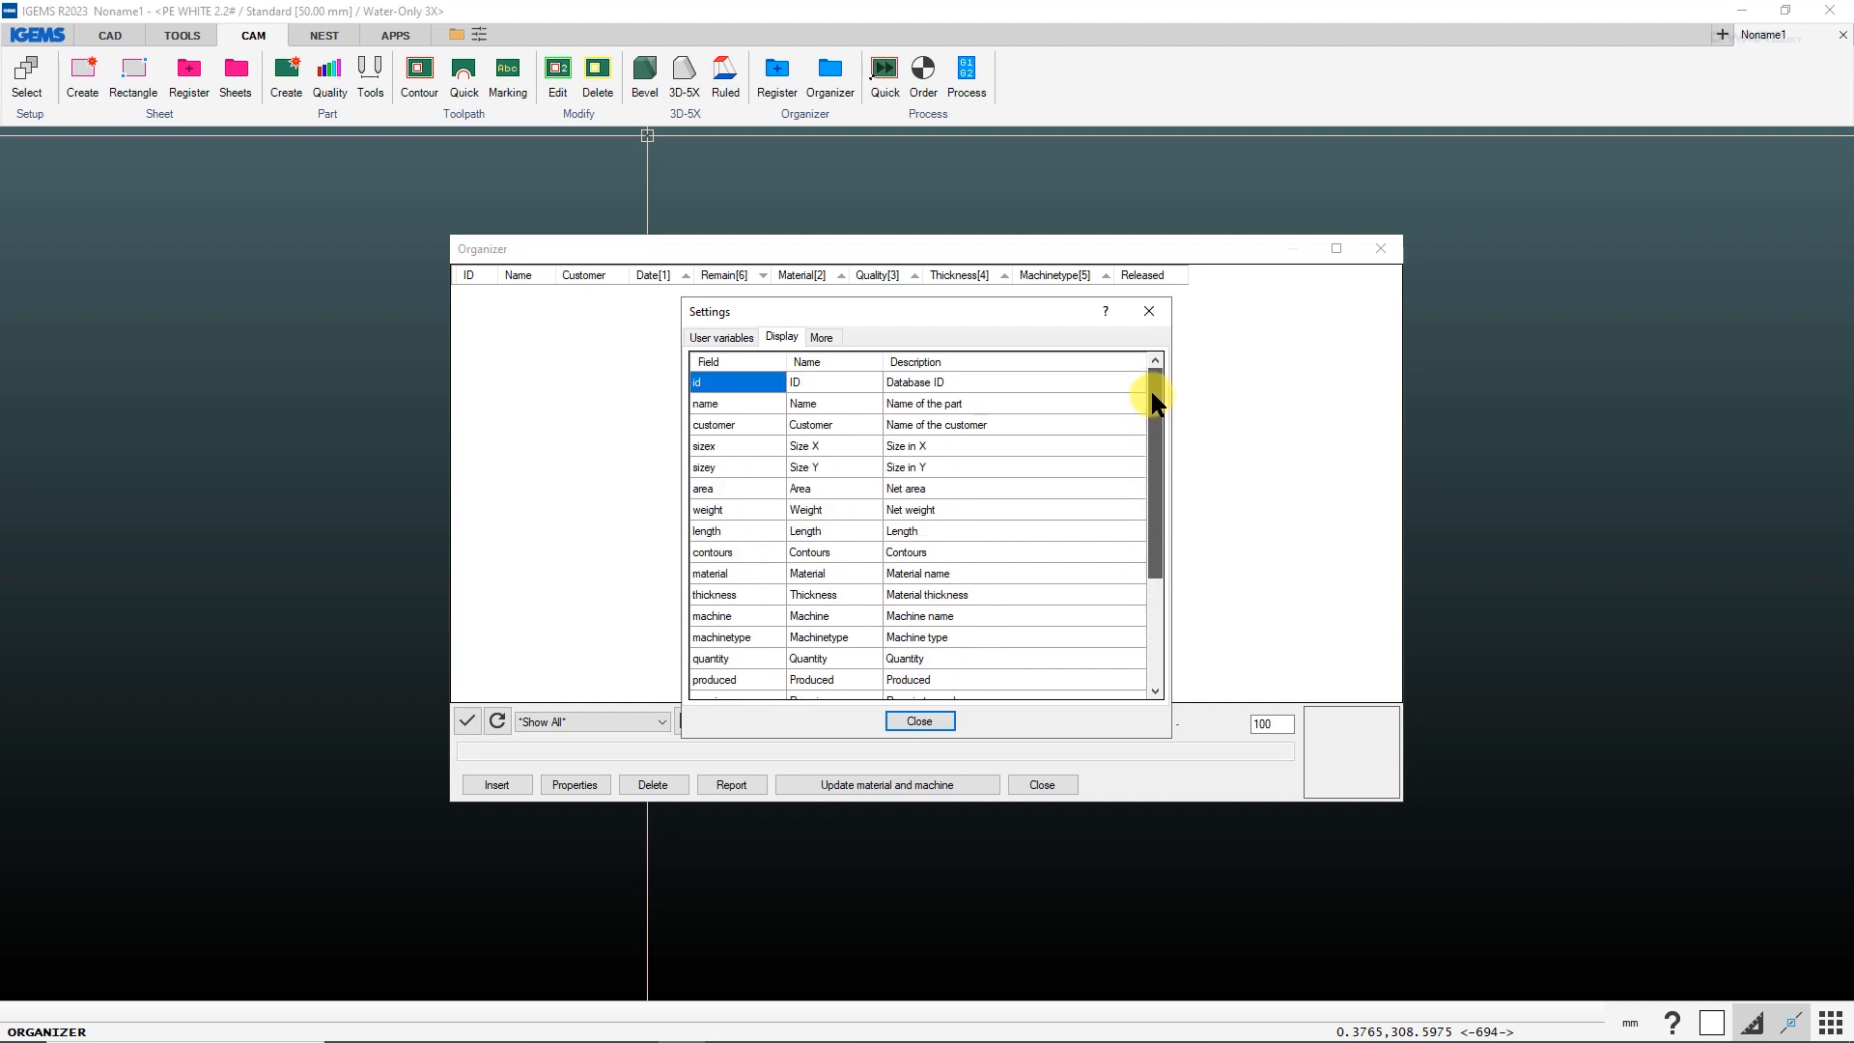
click(729, 336)
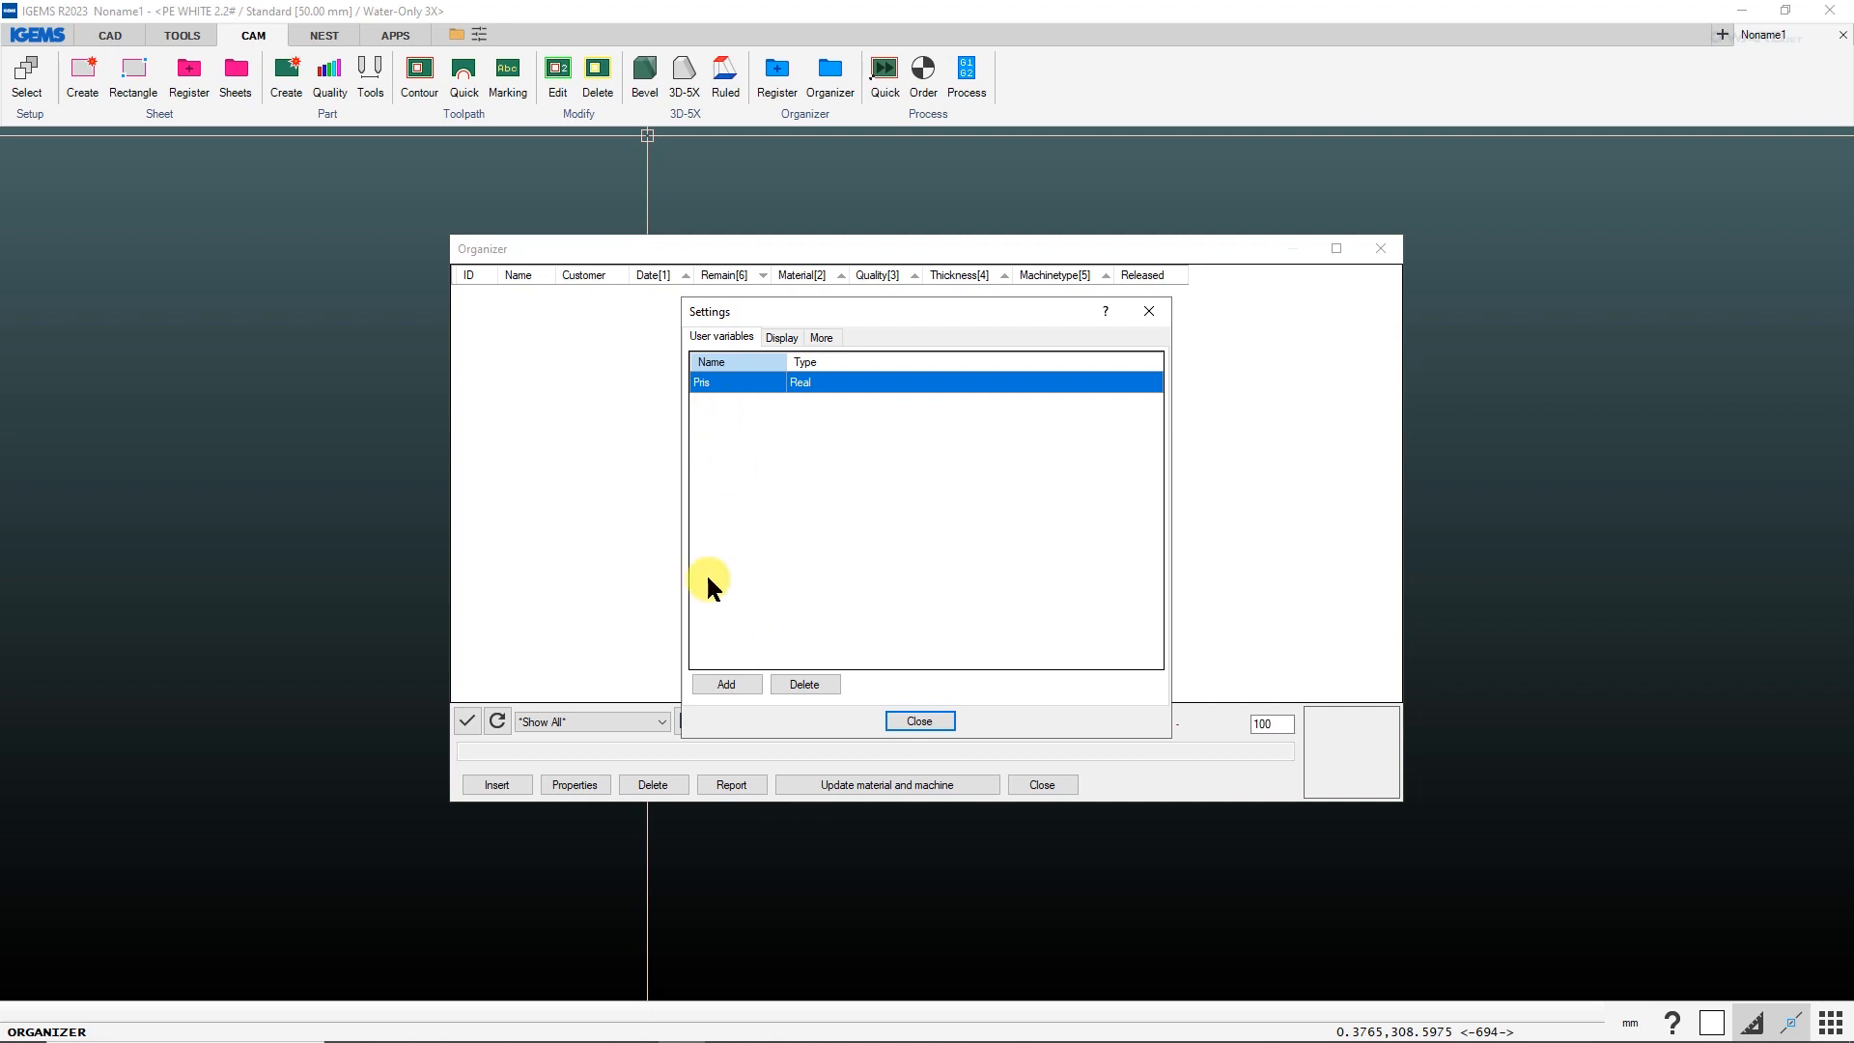
click(726, 685)
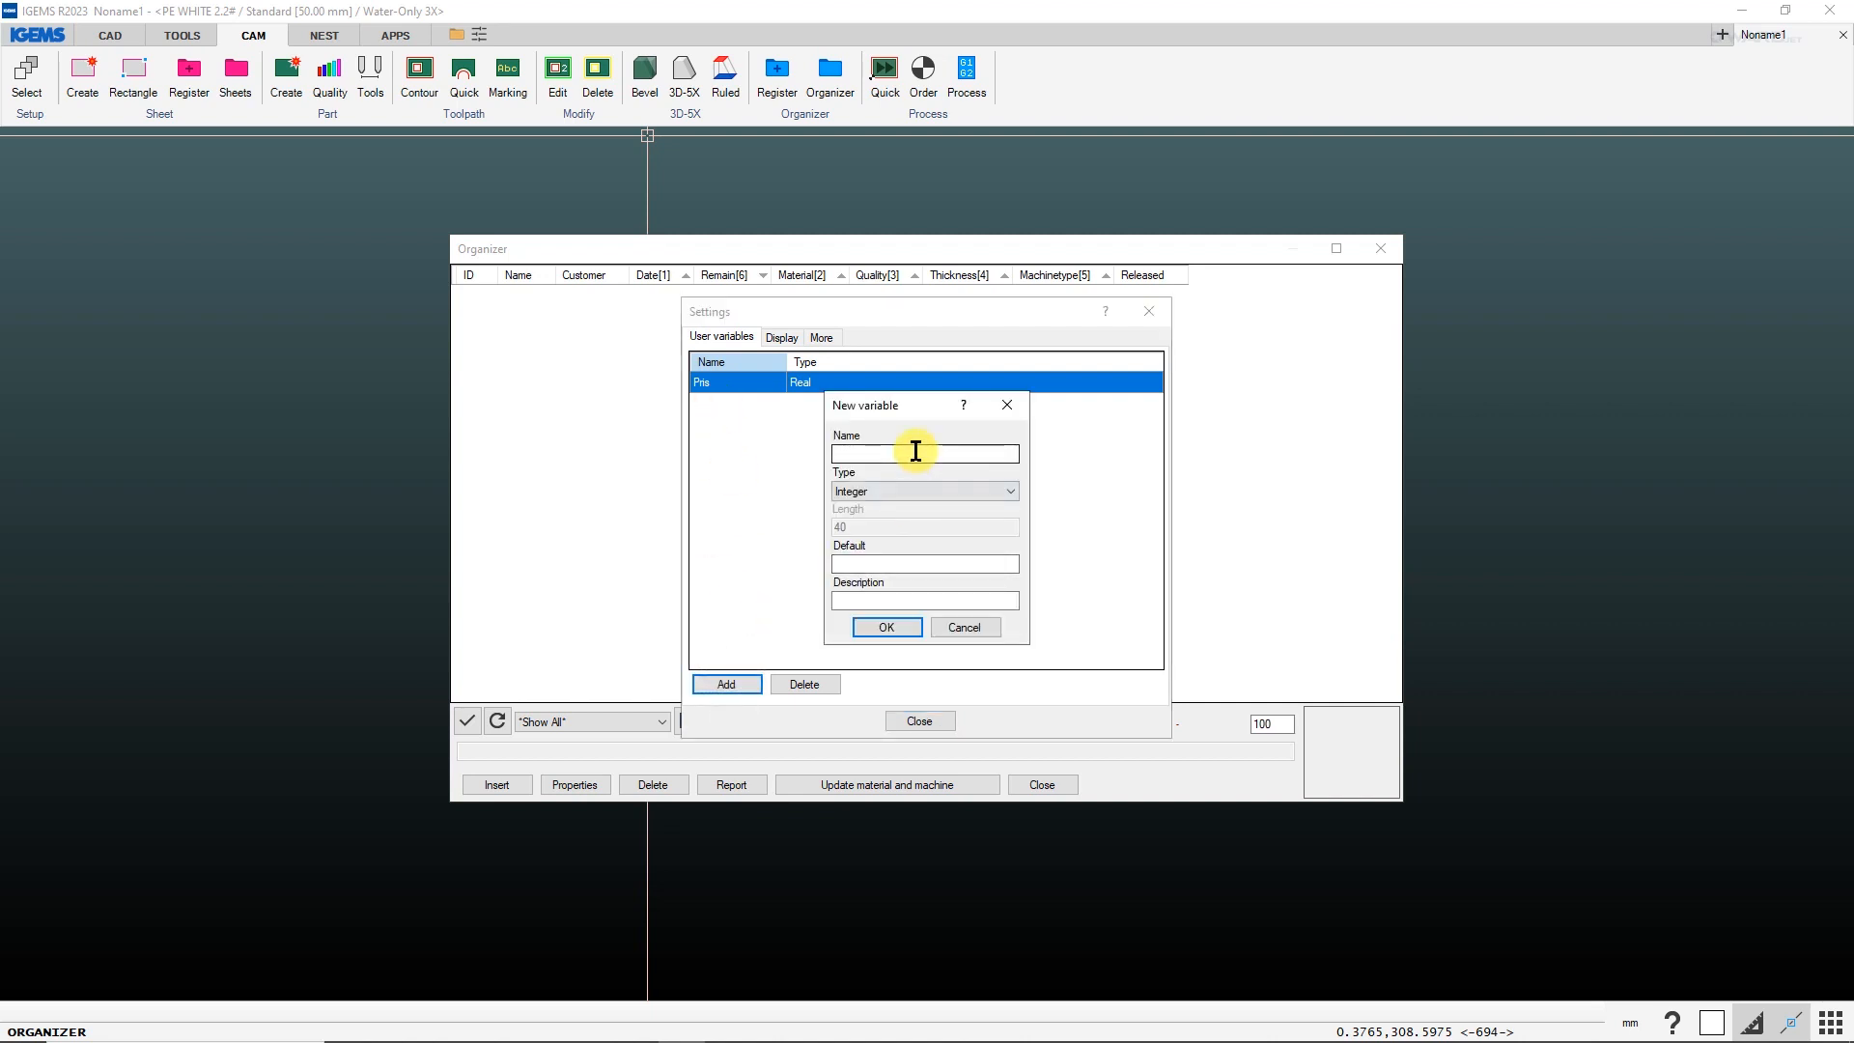
text(DueDate)
click(908, 491)
click(875, 558)
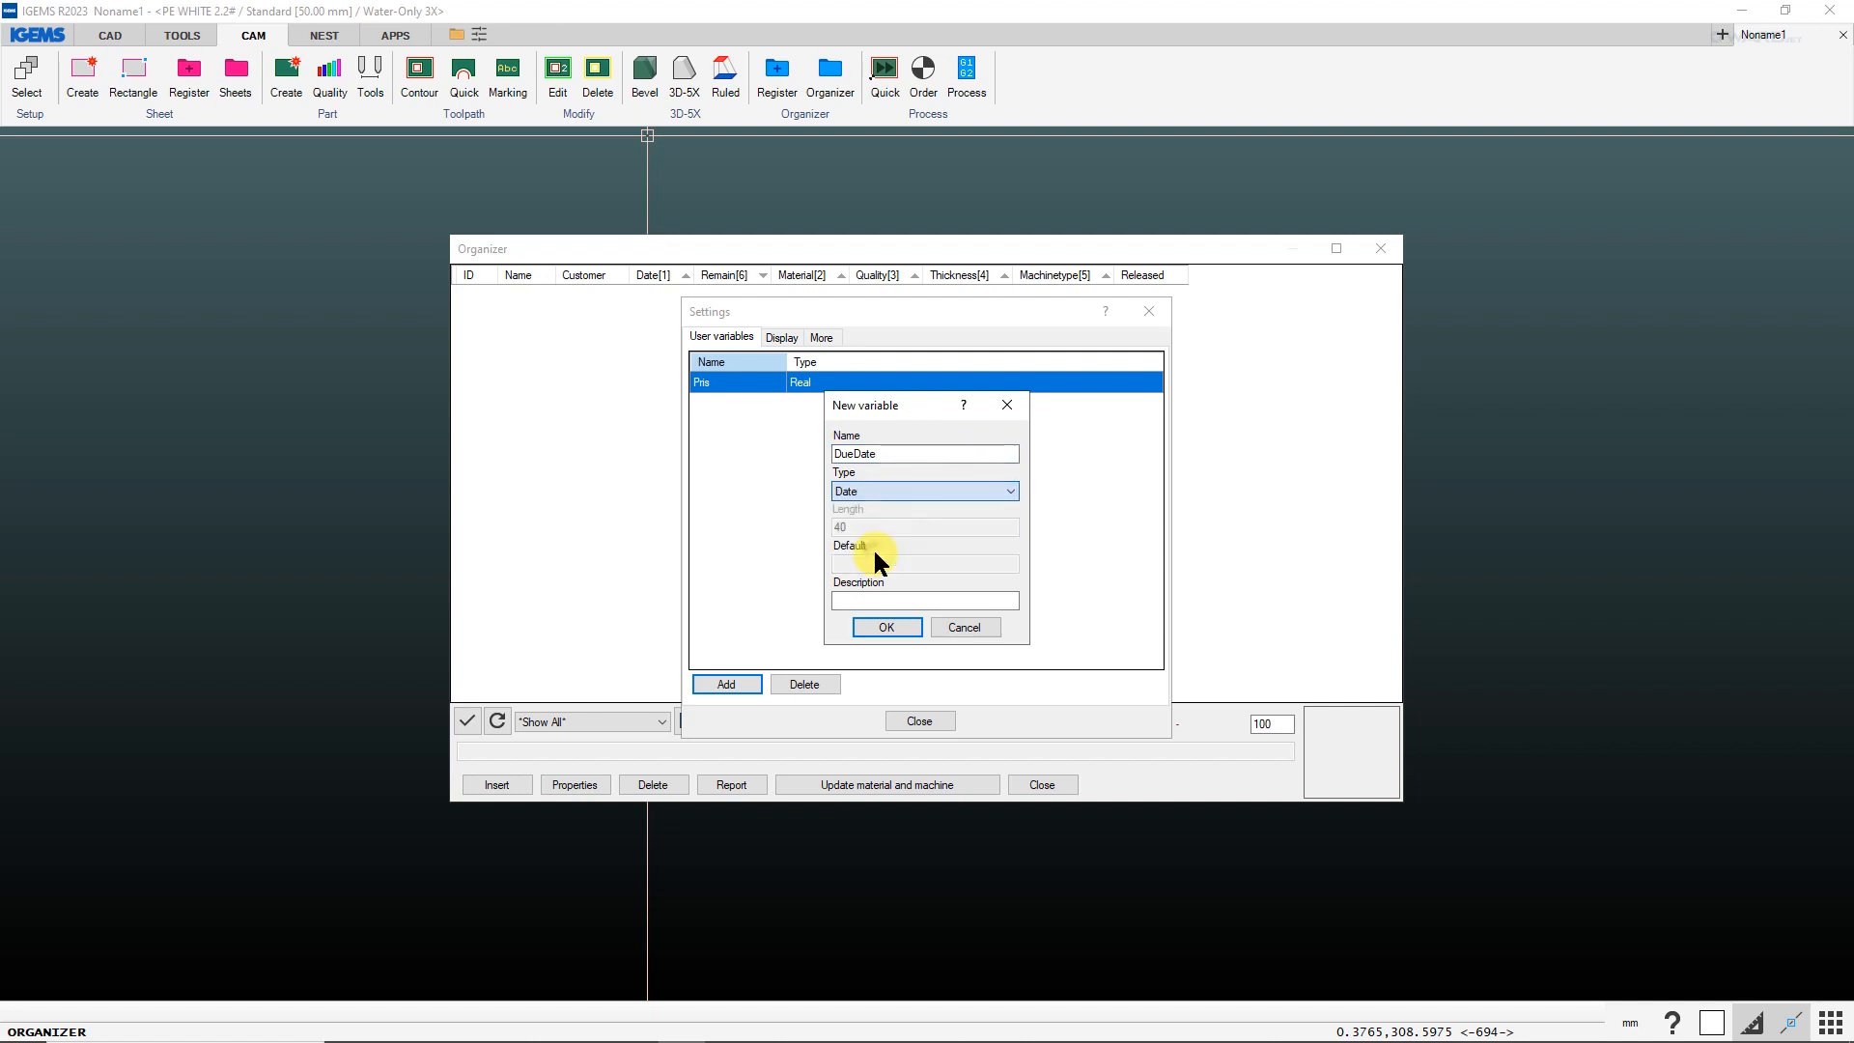
click(889, 625)
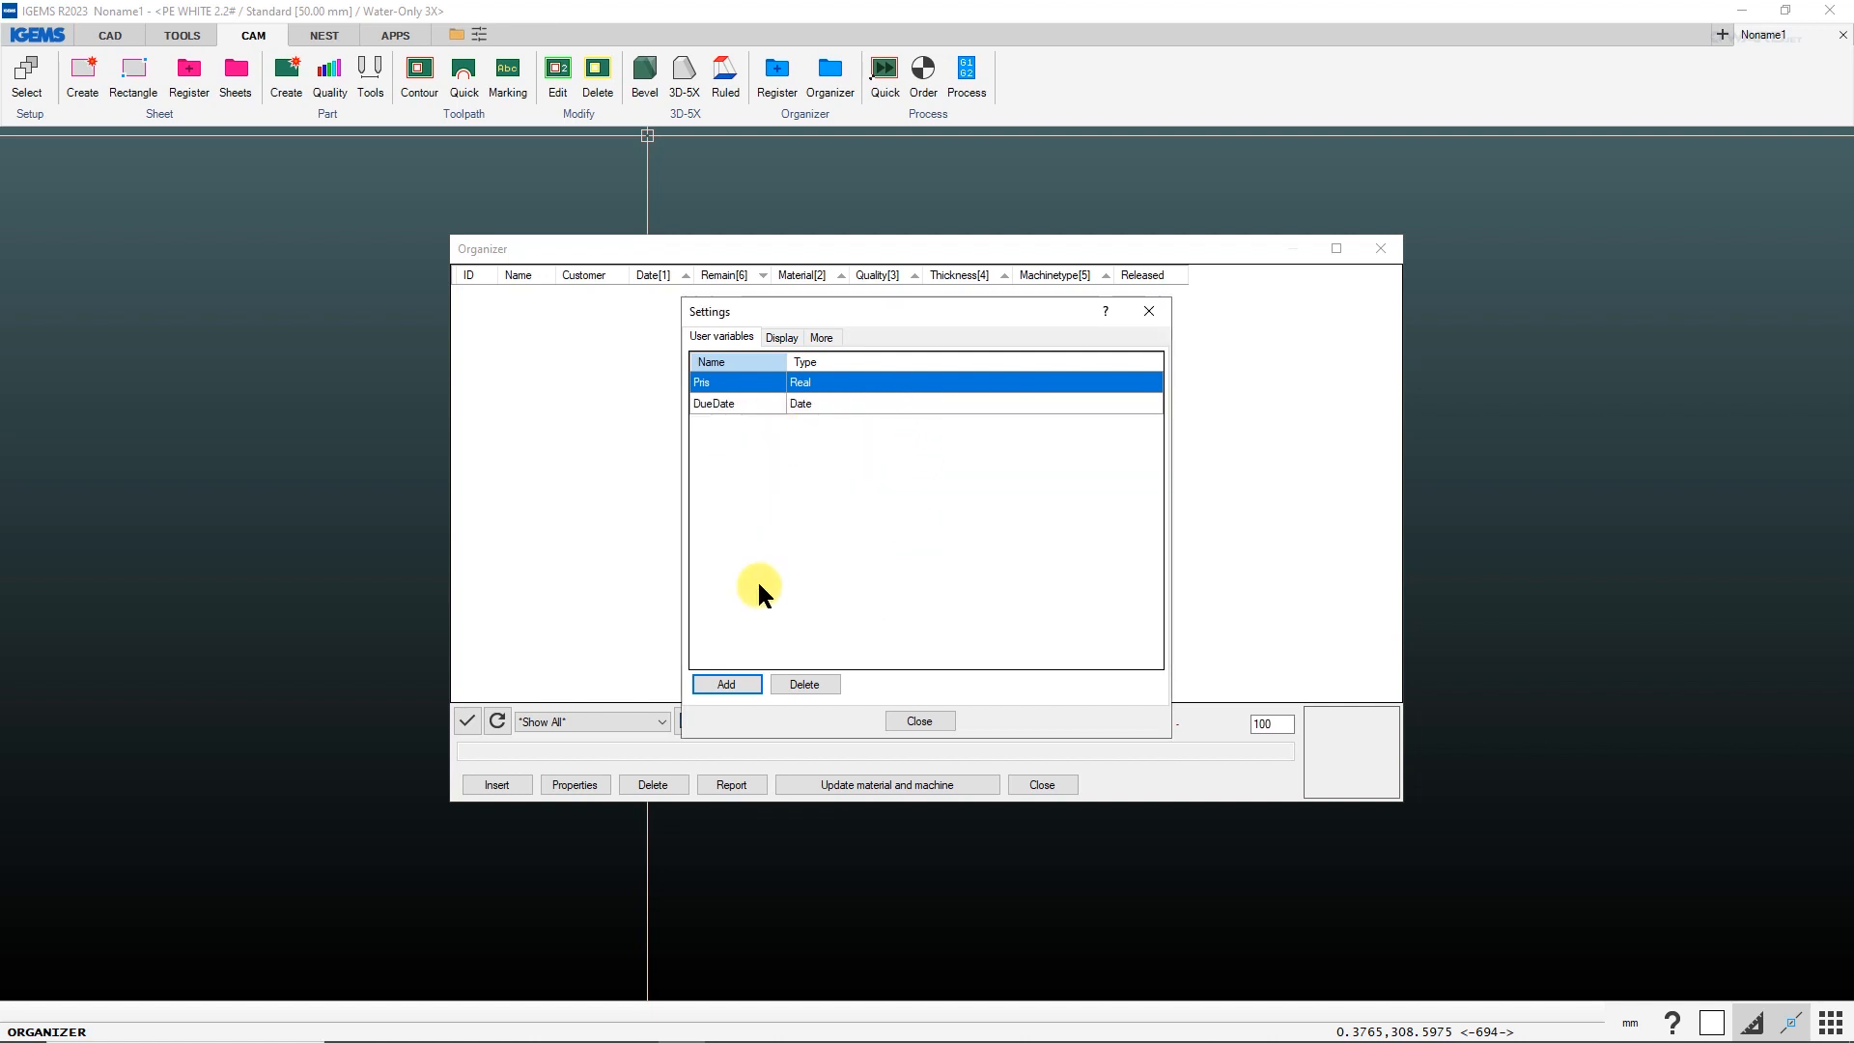
click(915, 721)
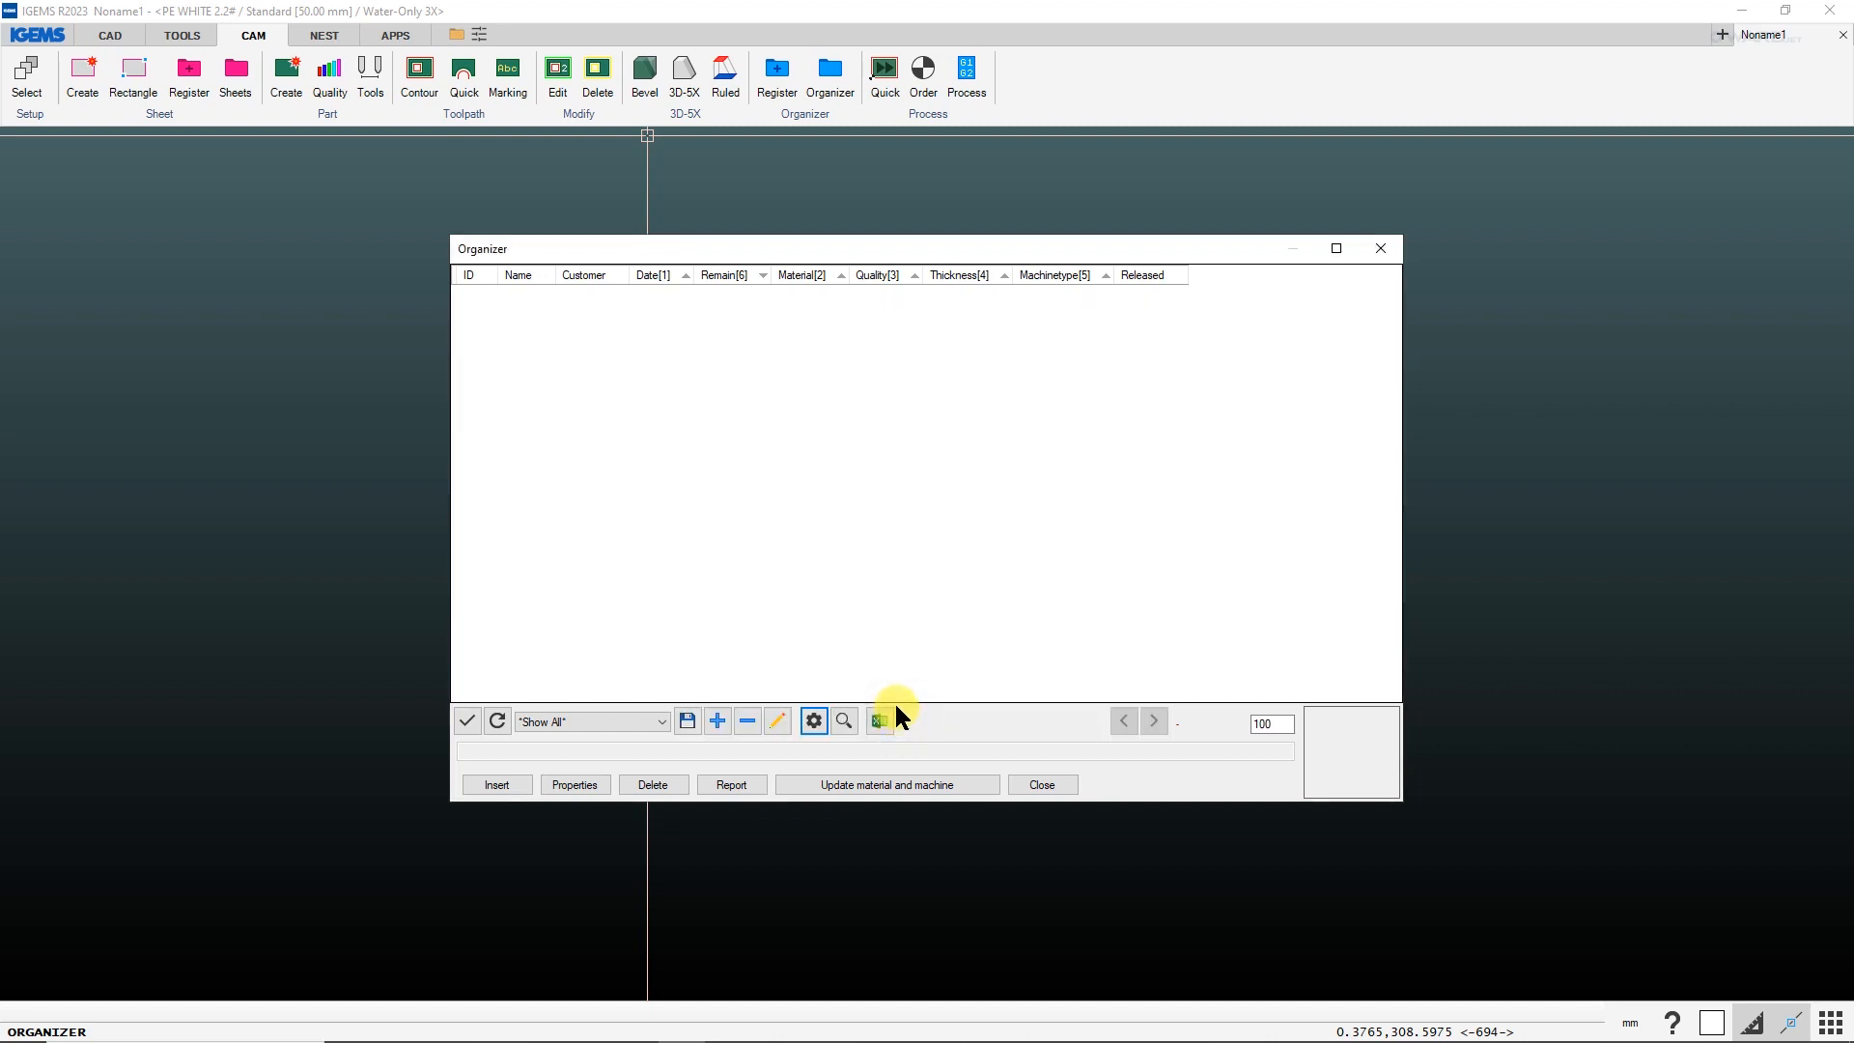
click(1042, 784)
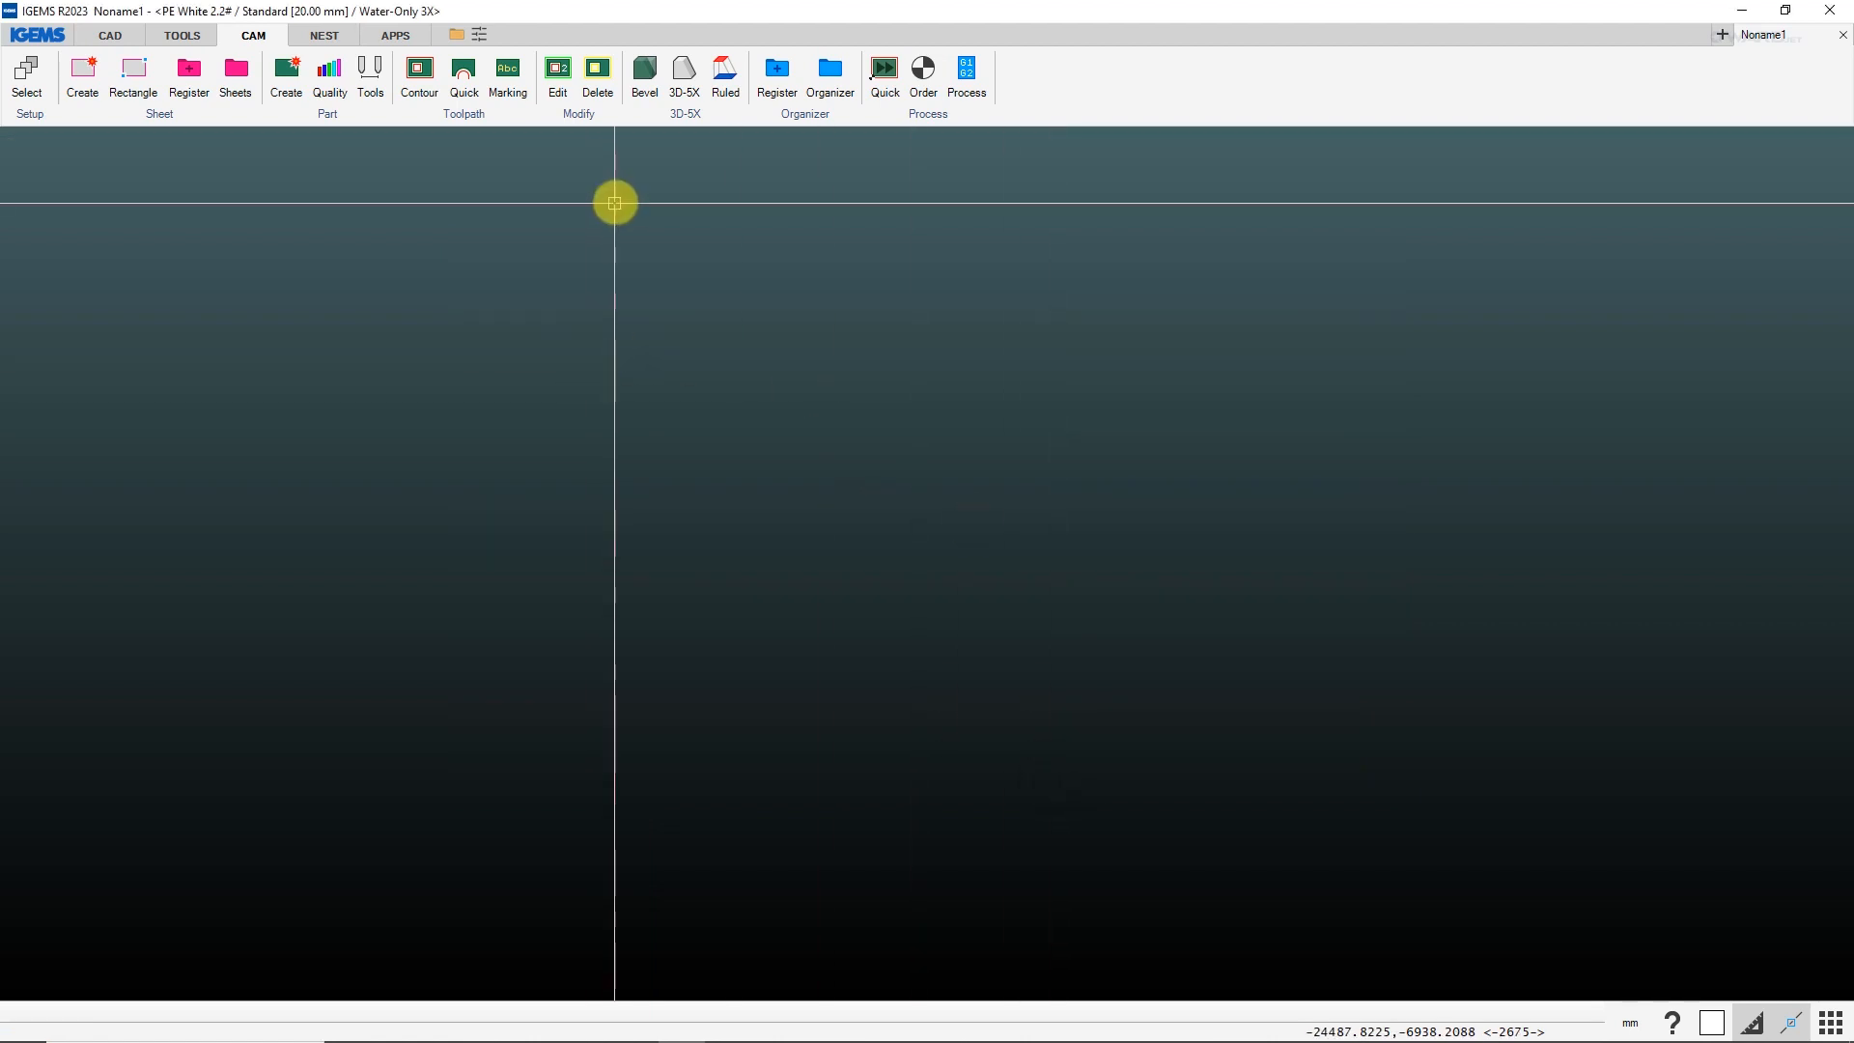
Run CSVtoOrganizer with the Water-Only 3X machine and import A2363.csv, accepting deletion of all objects in the current drawing.
click(394, 33)
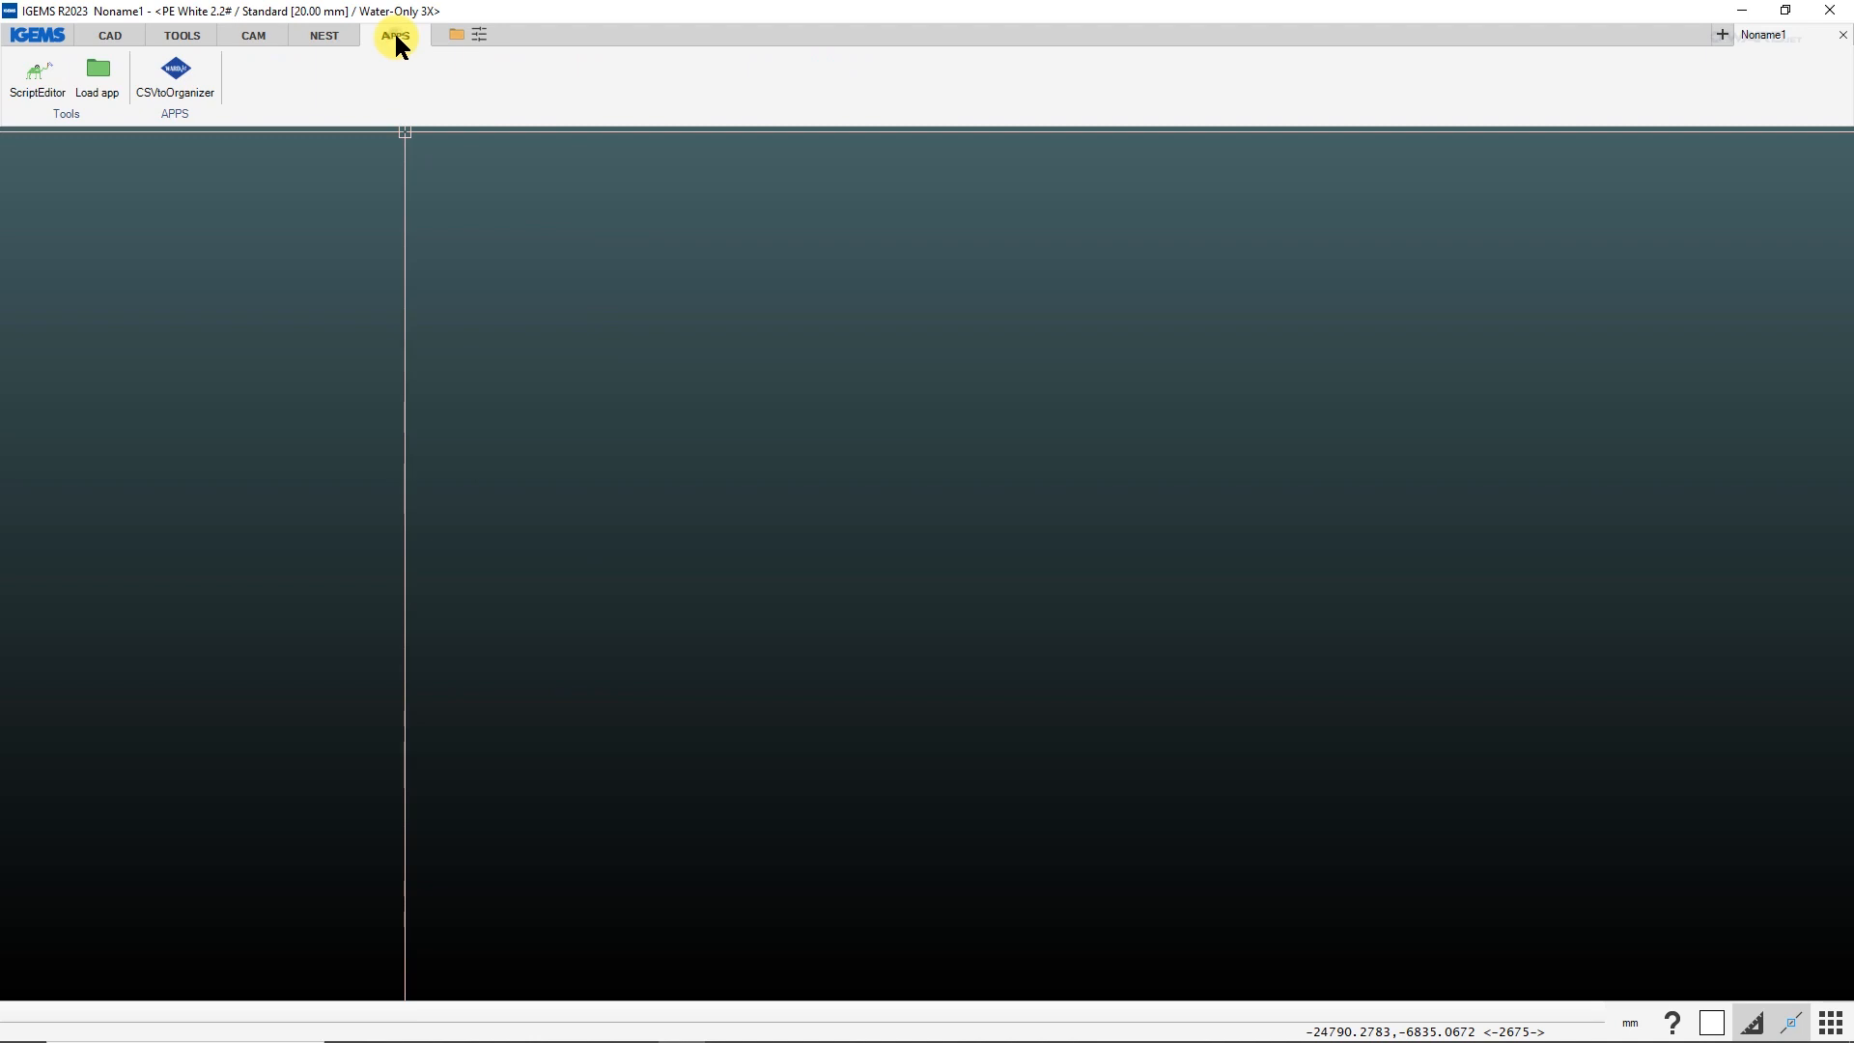
click(178, 76)
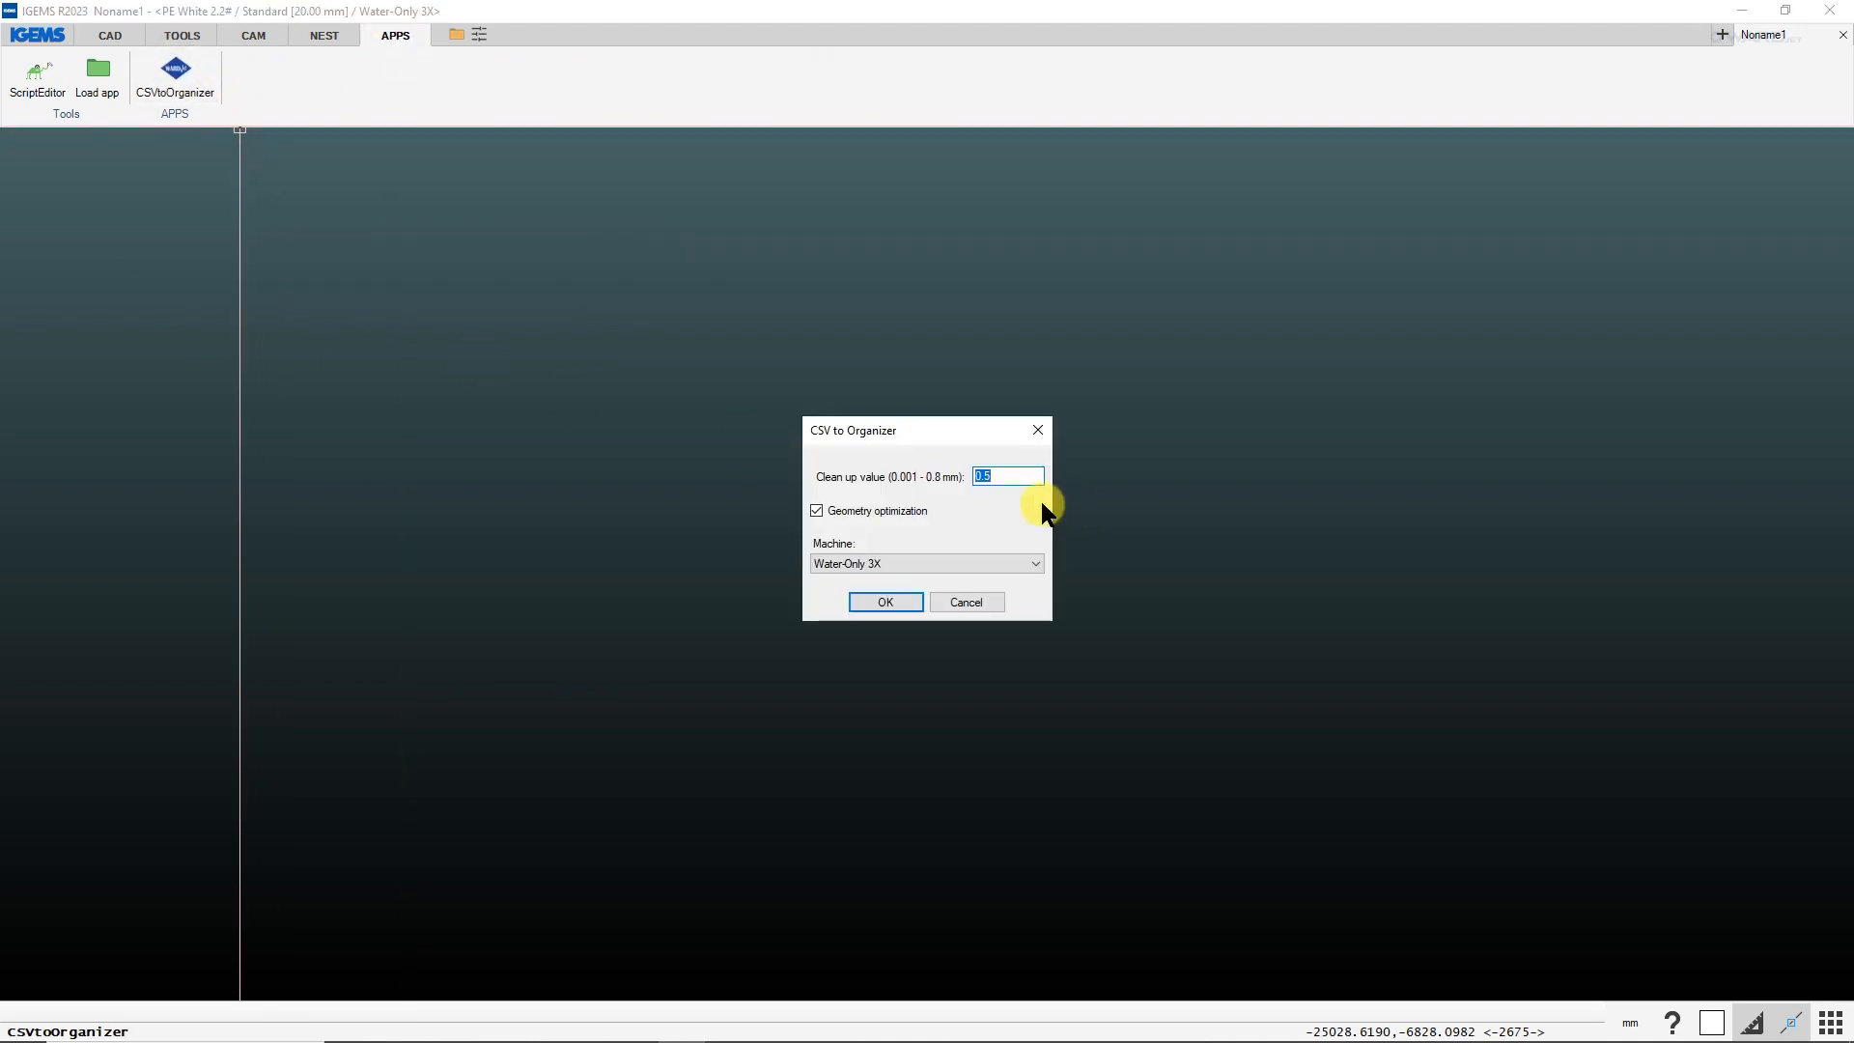
click(906, 561)
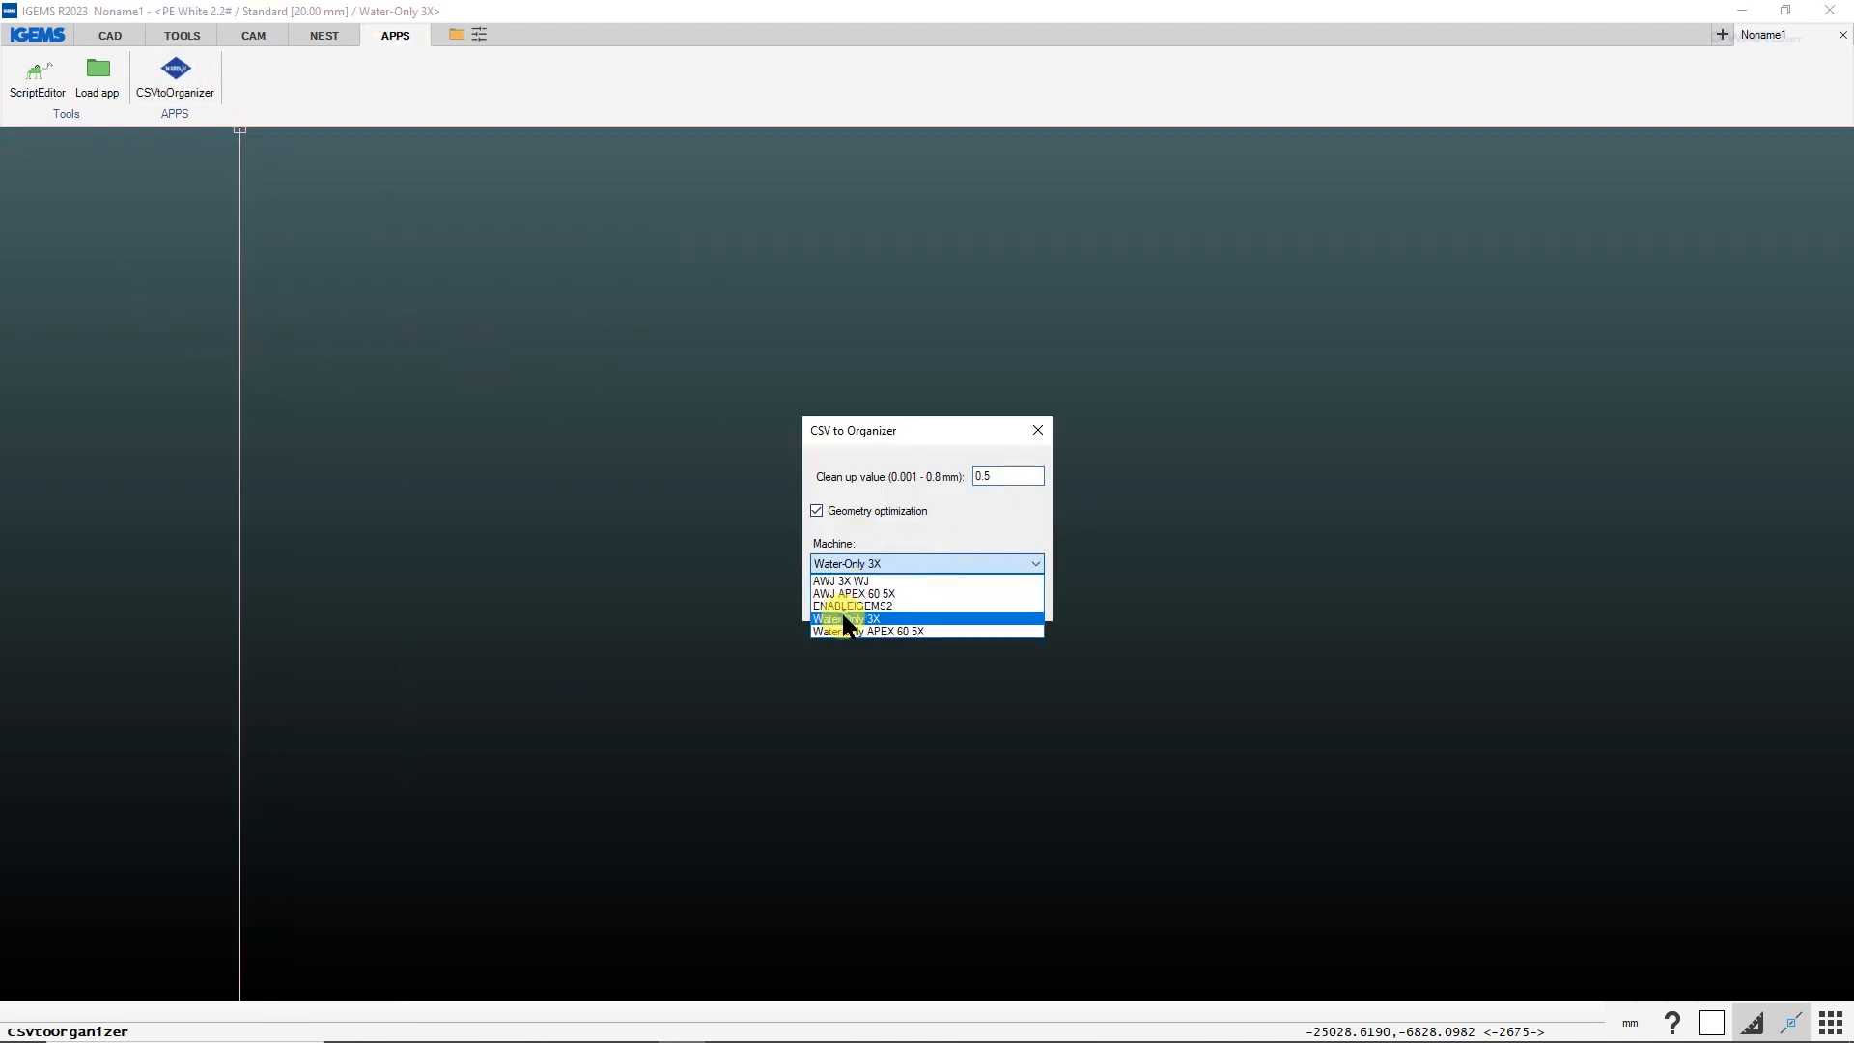
click(842, 619)
click(876, 604)
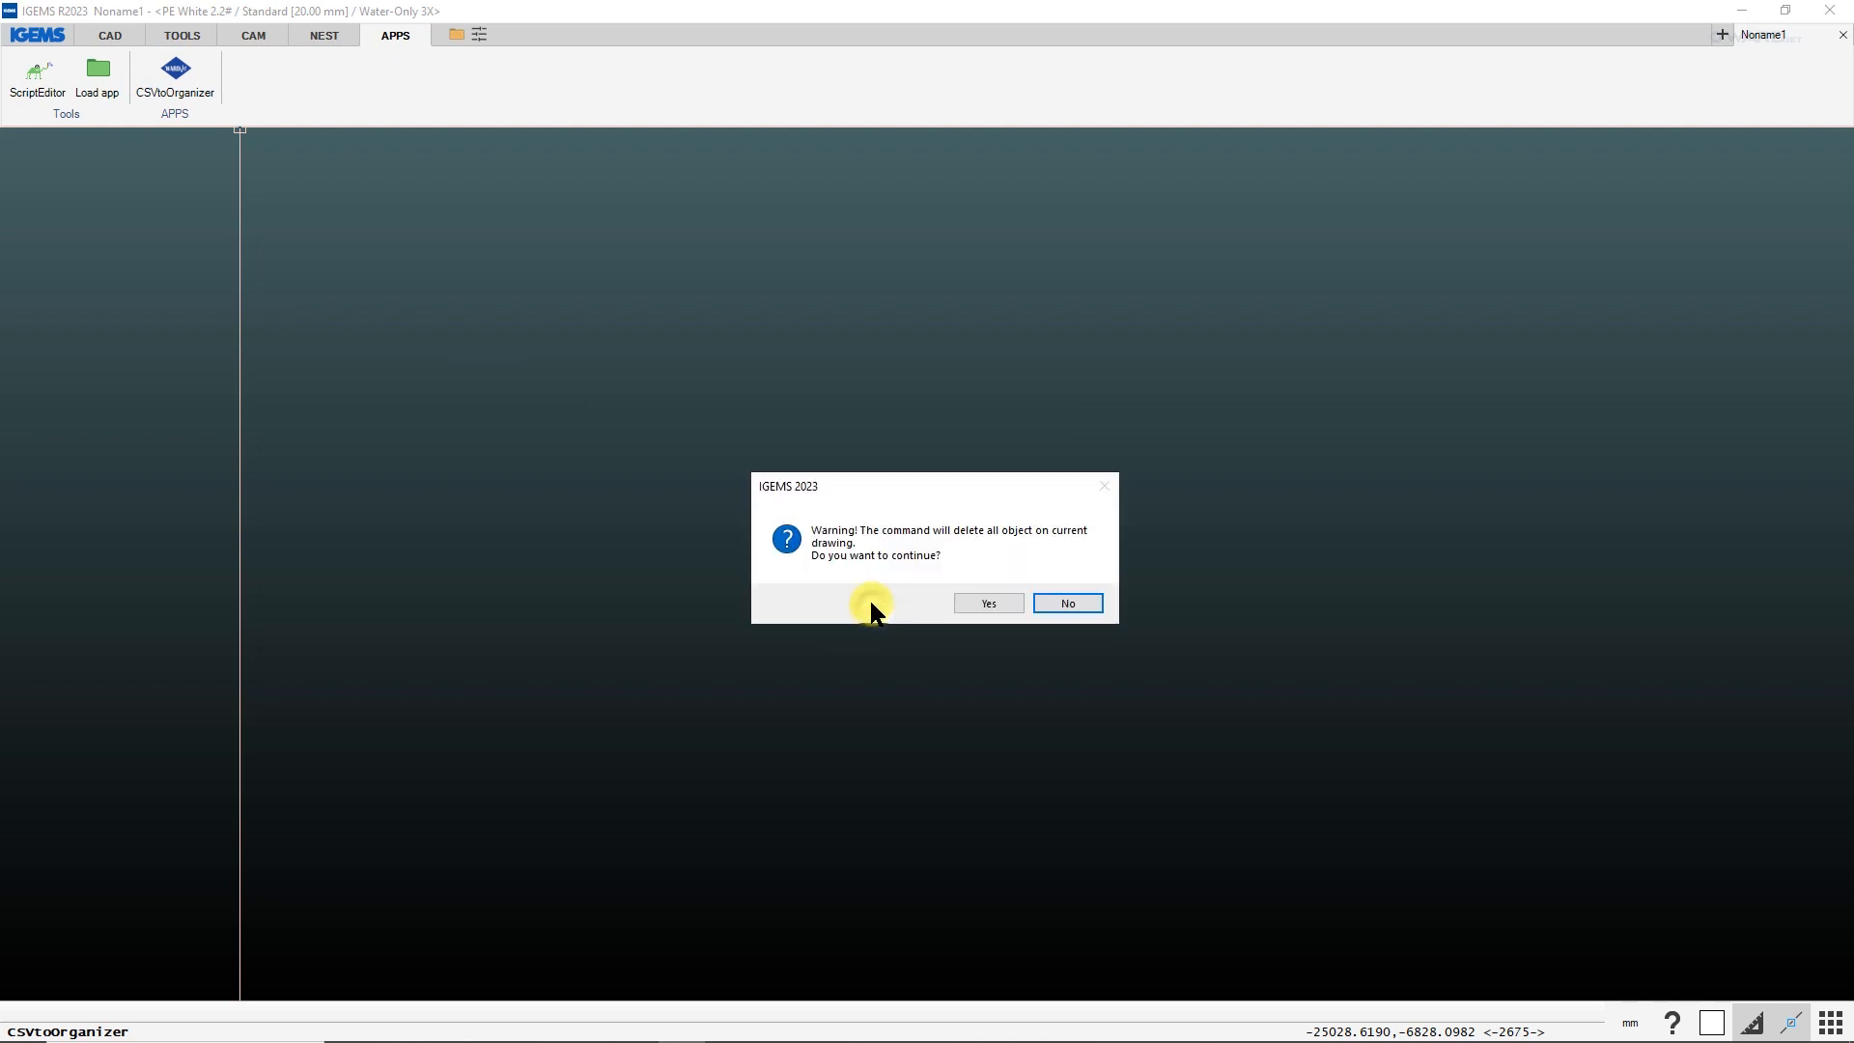
click(979, 601)
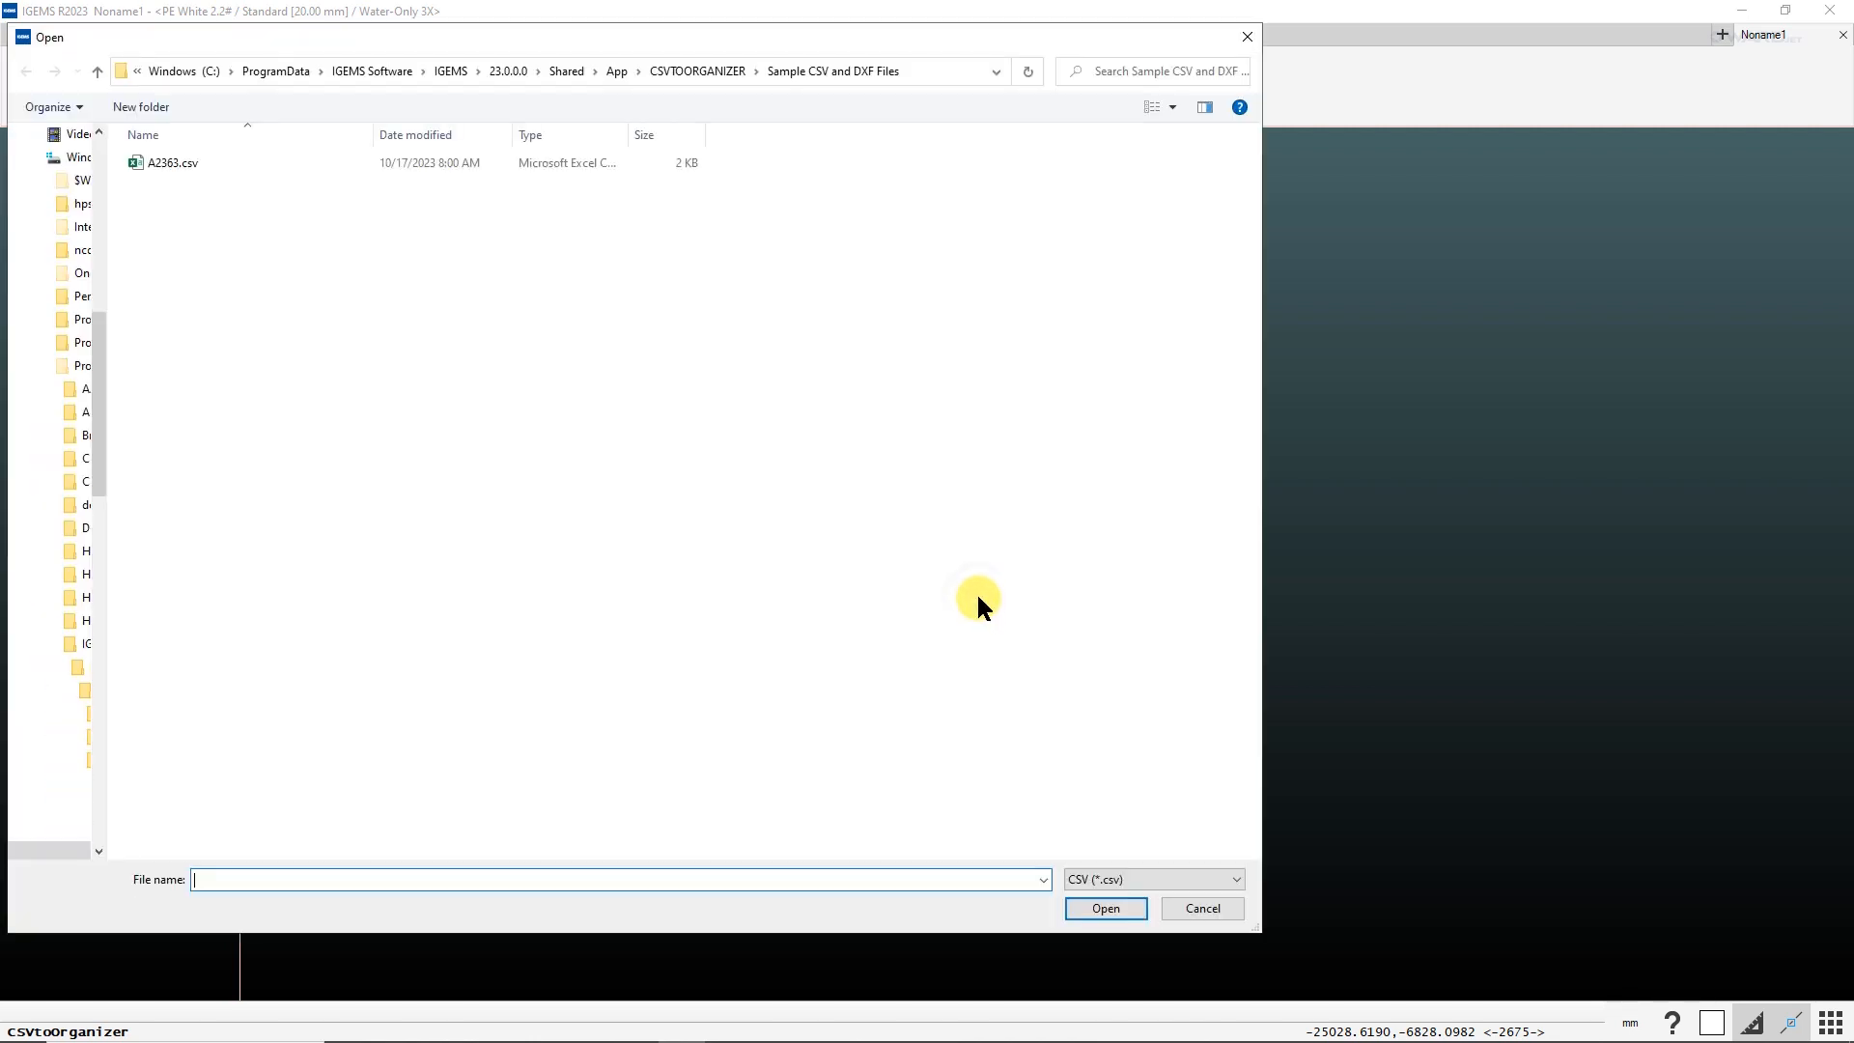
double_click(176, 164)
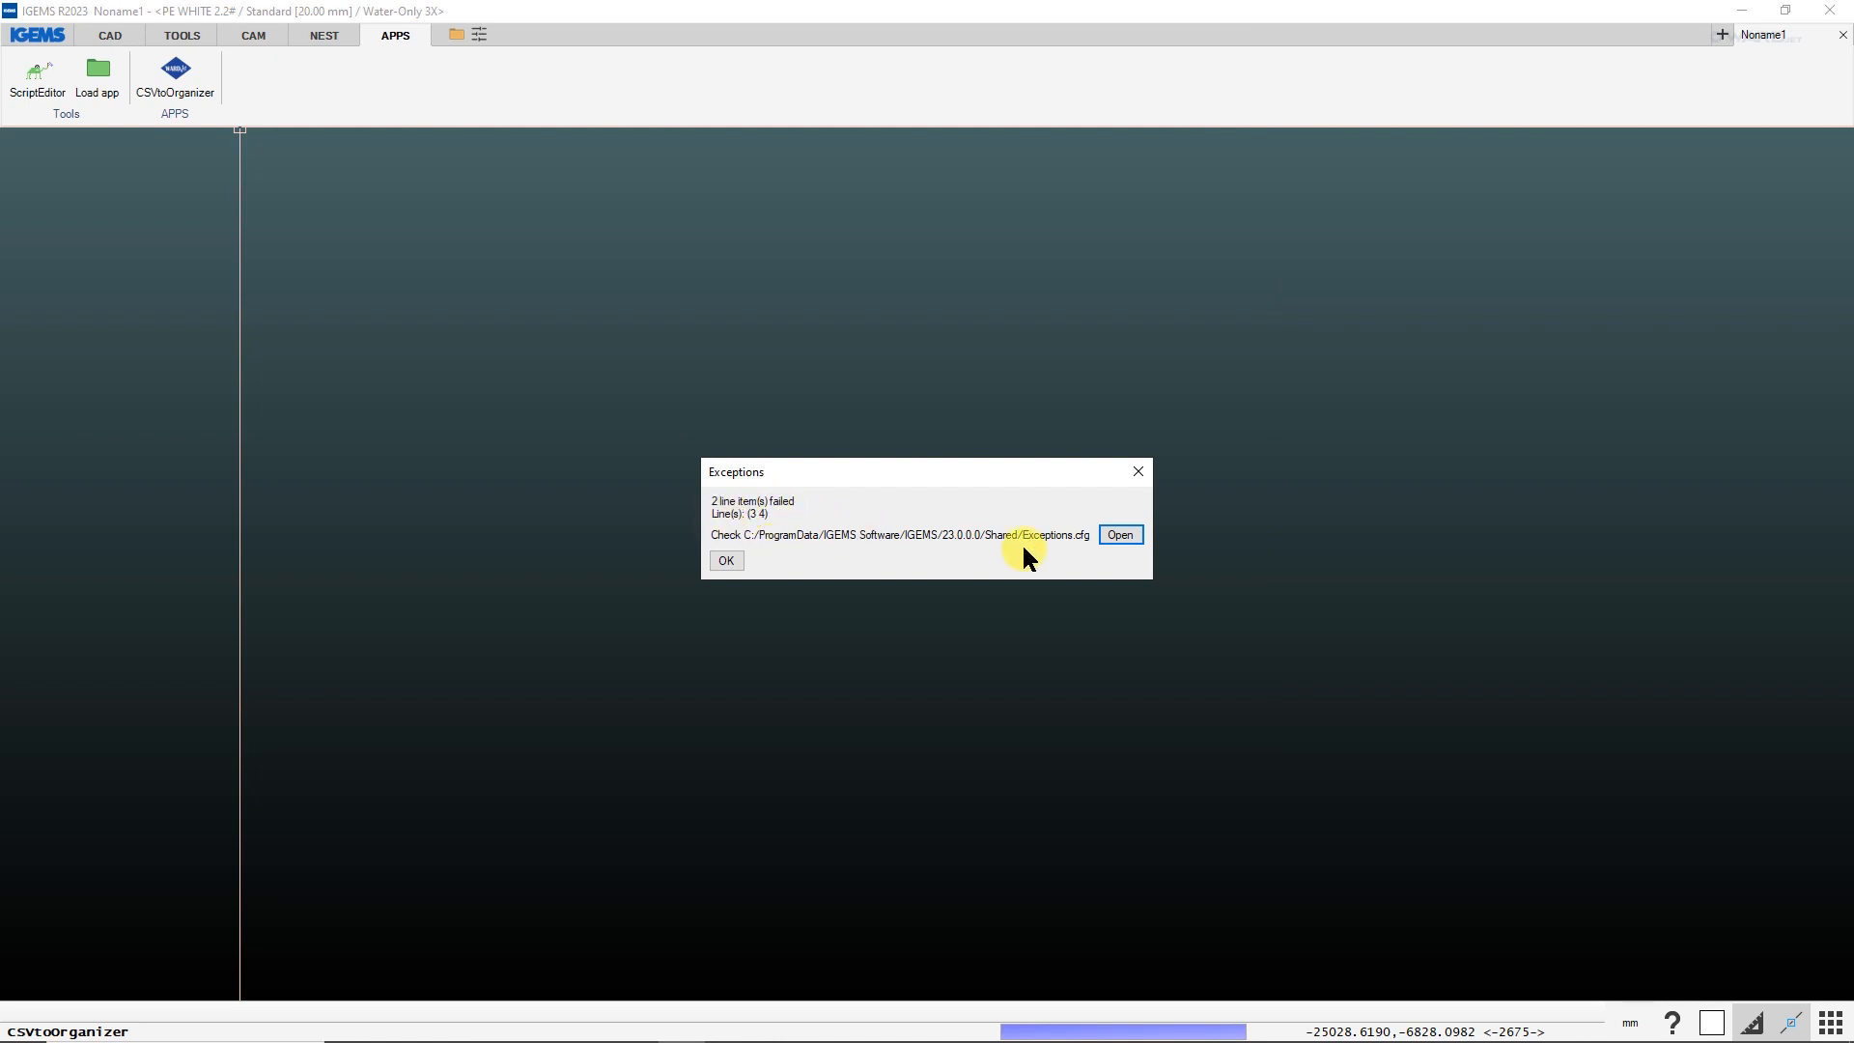
Open Exceptions.cfg from the Shared folder, read why line items failed to import, and dismiss the exceptions report.
click(1120, 536)
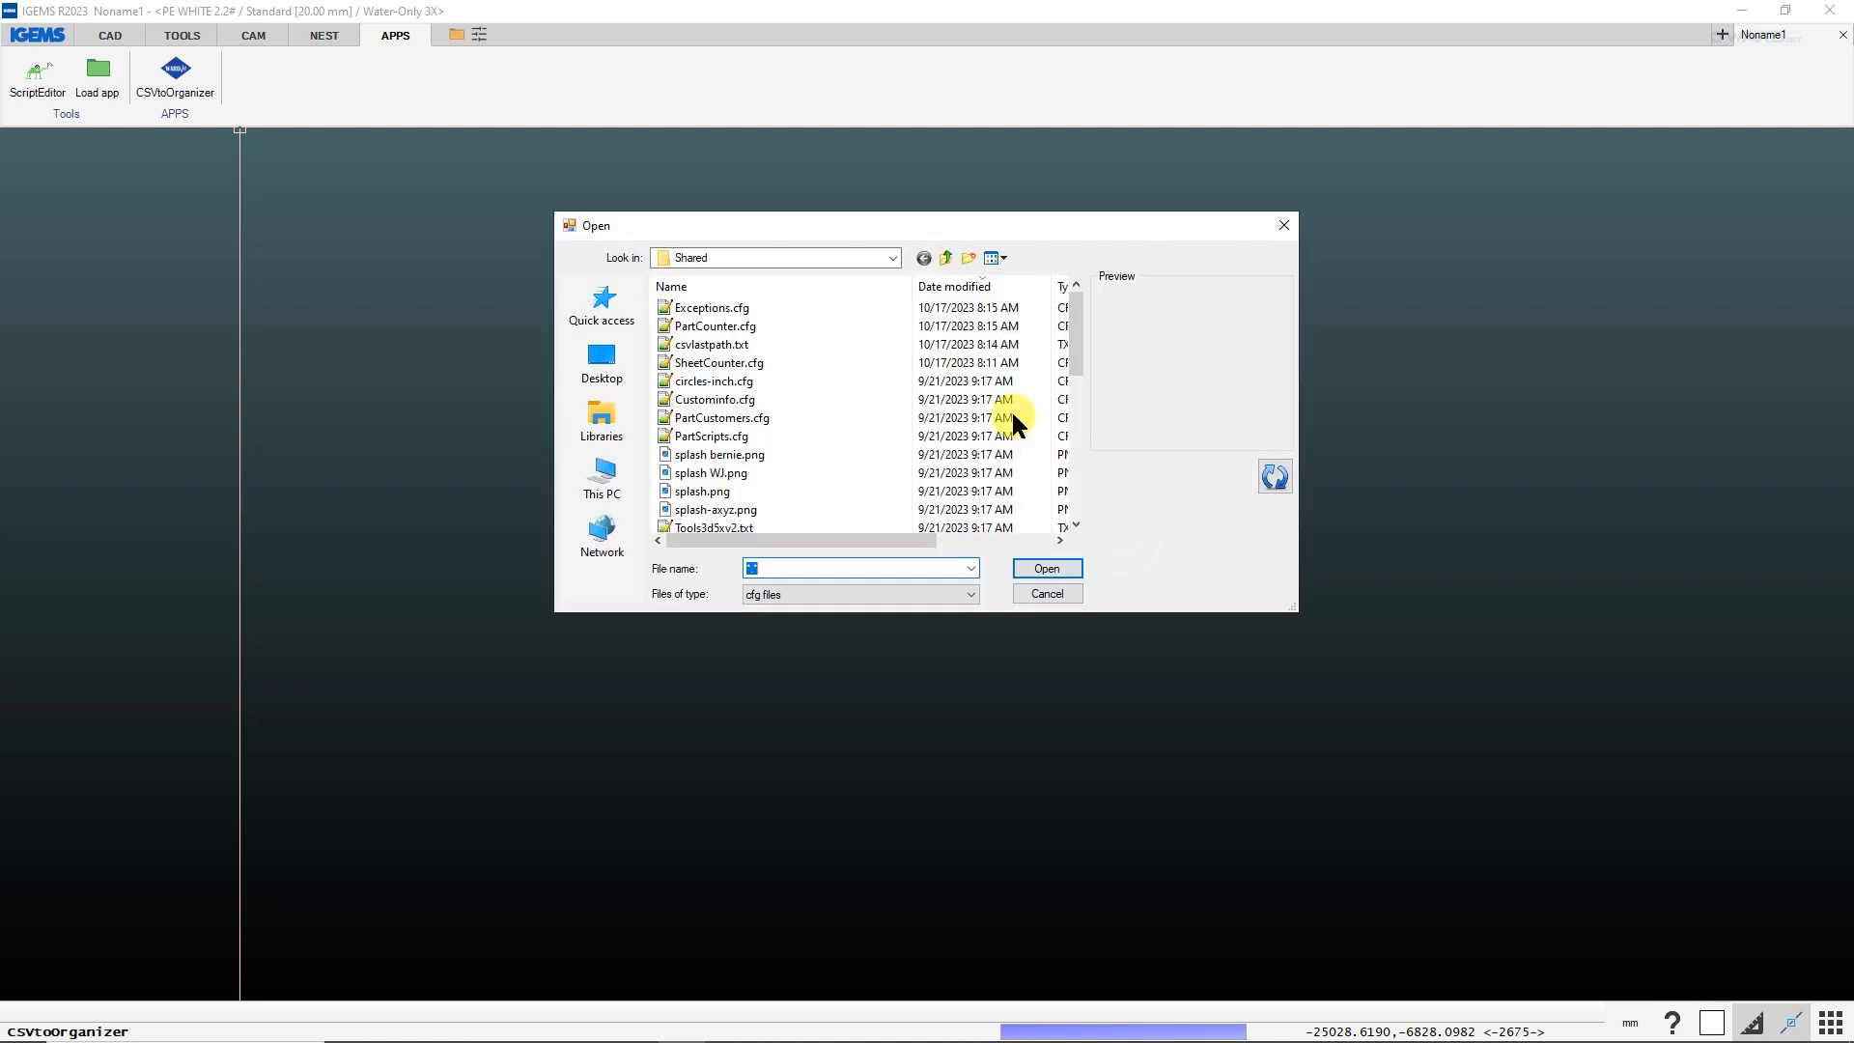
click(882, 288)
click(961, 287)
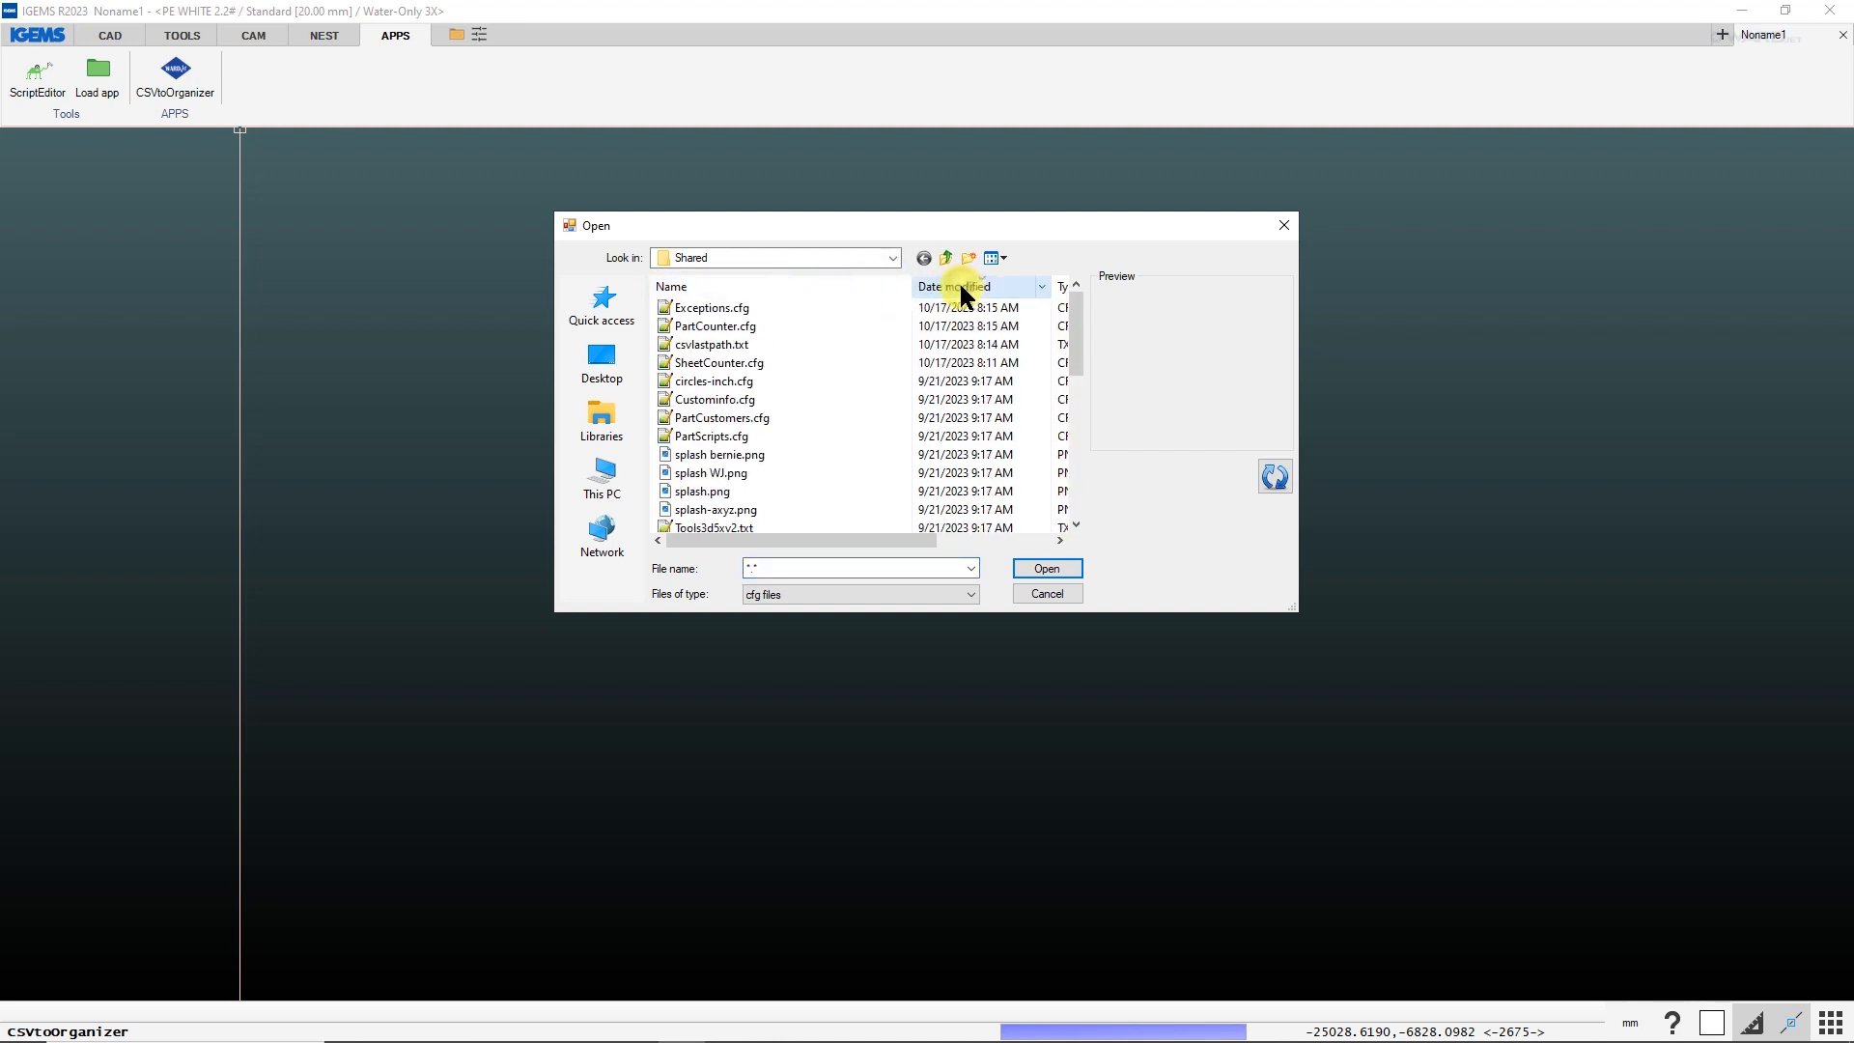
double_click(732, 307)
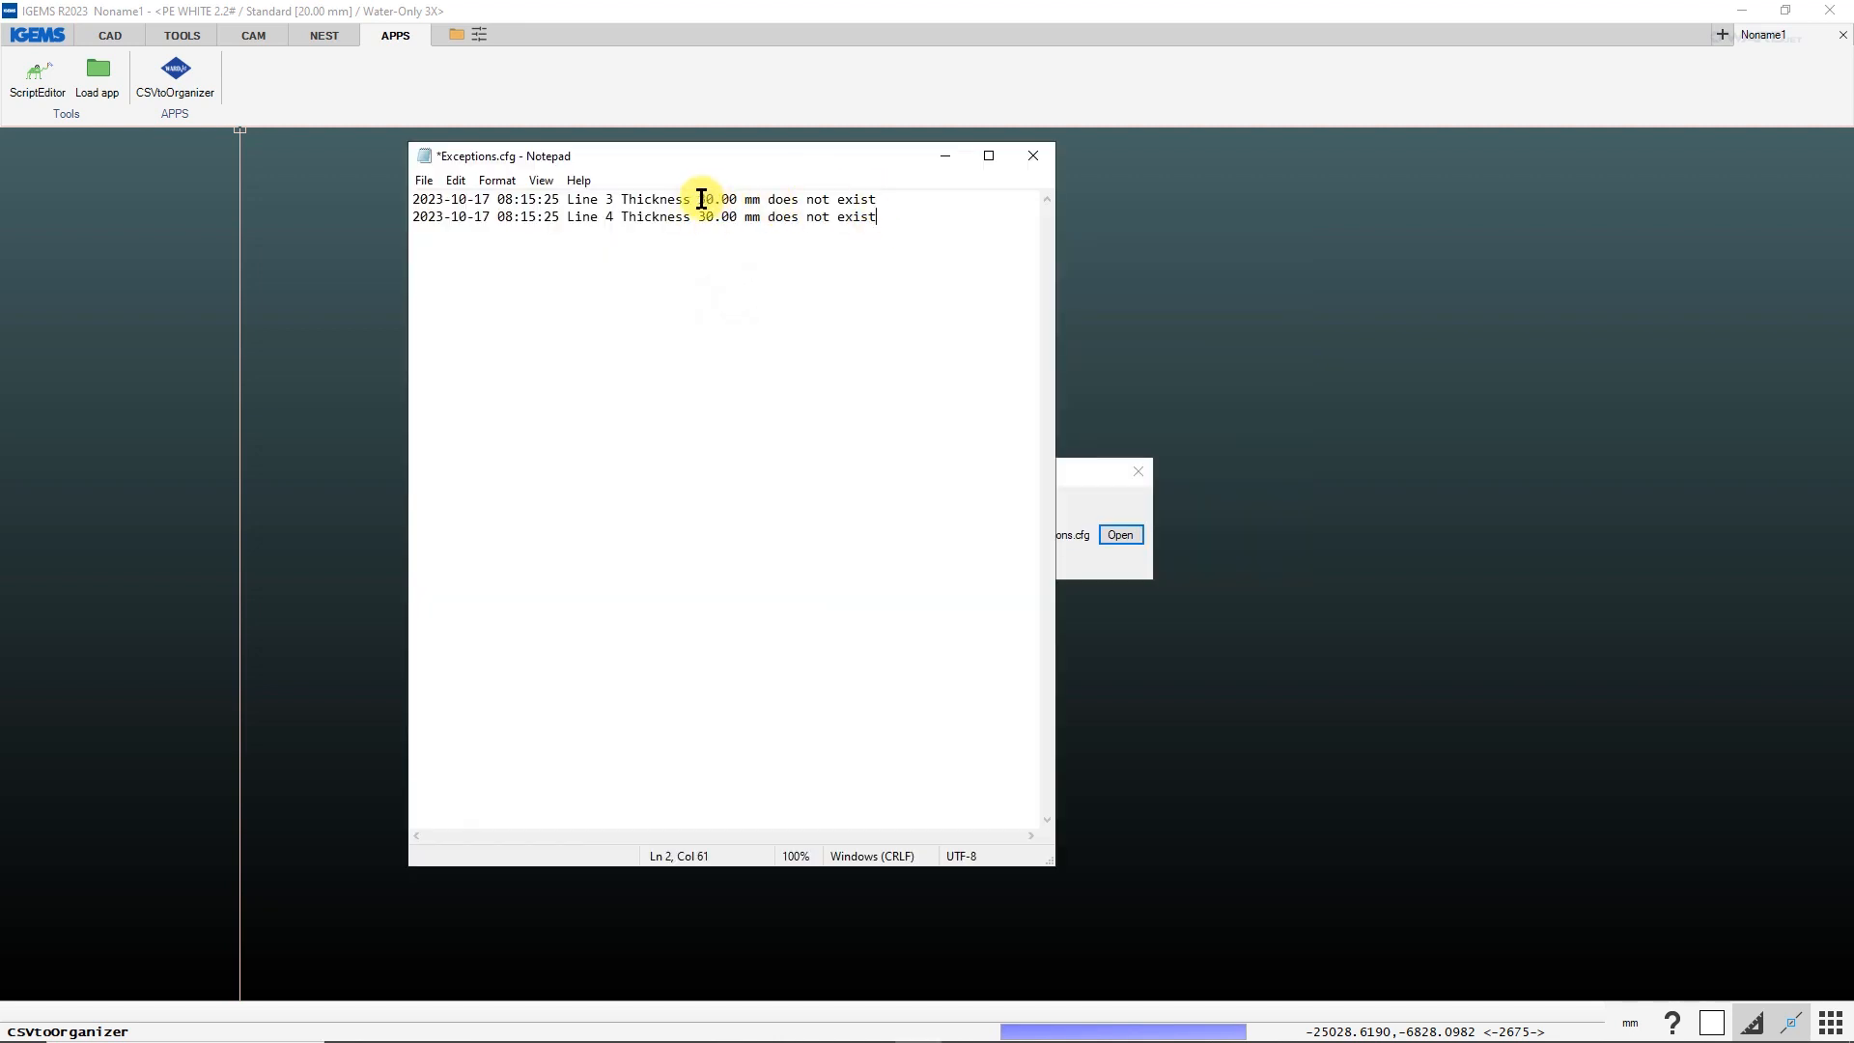
drag(697, 200, 443, 194)
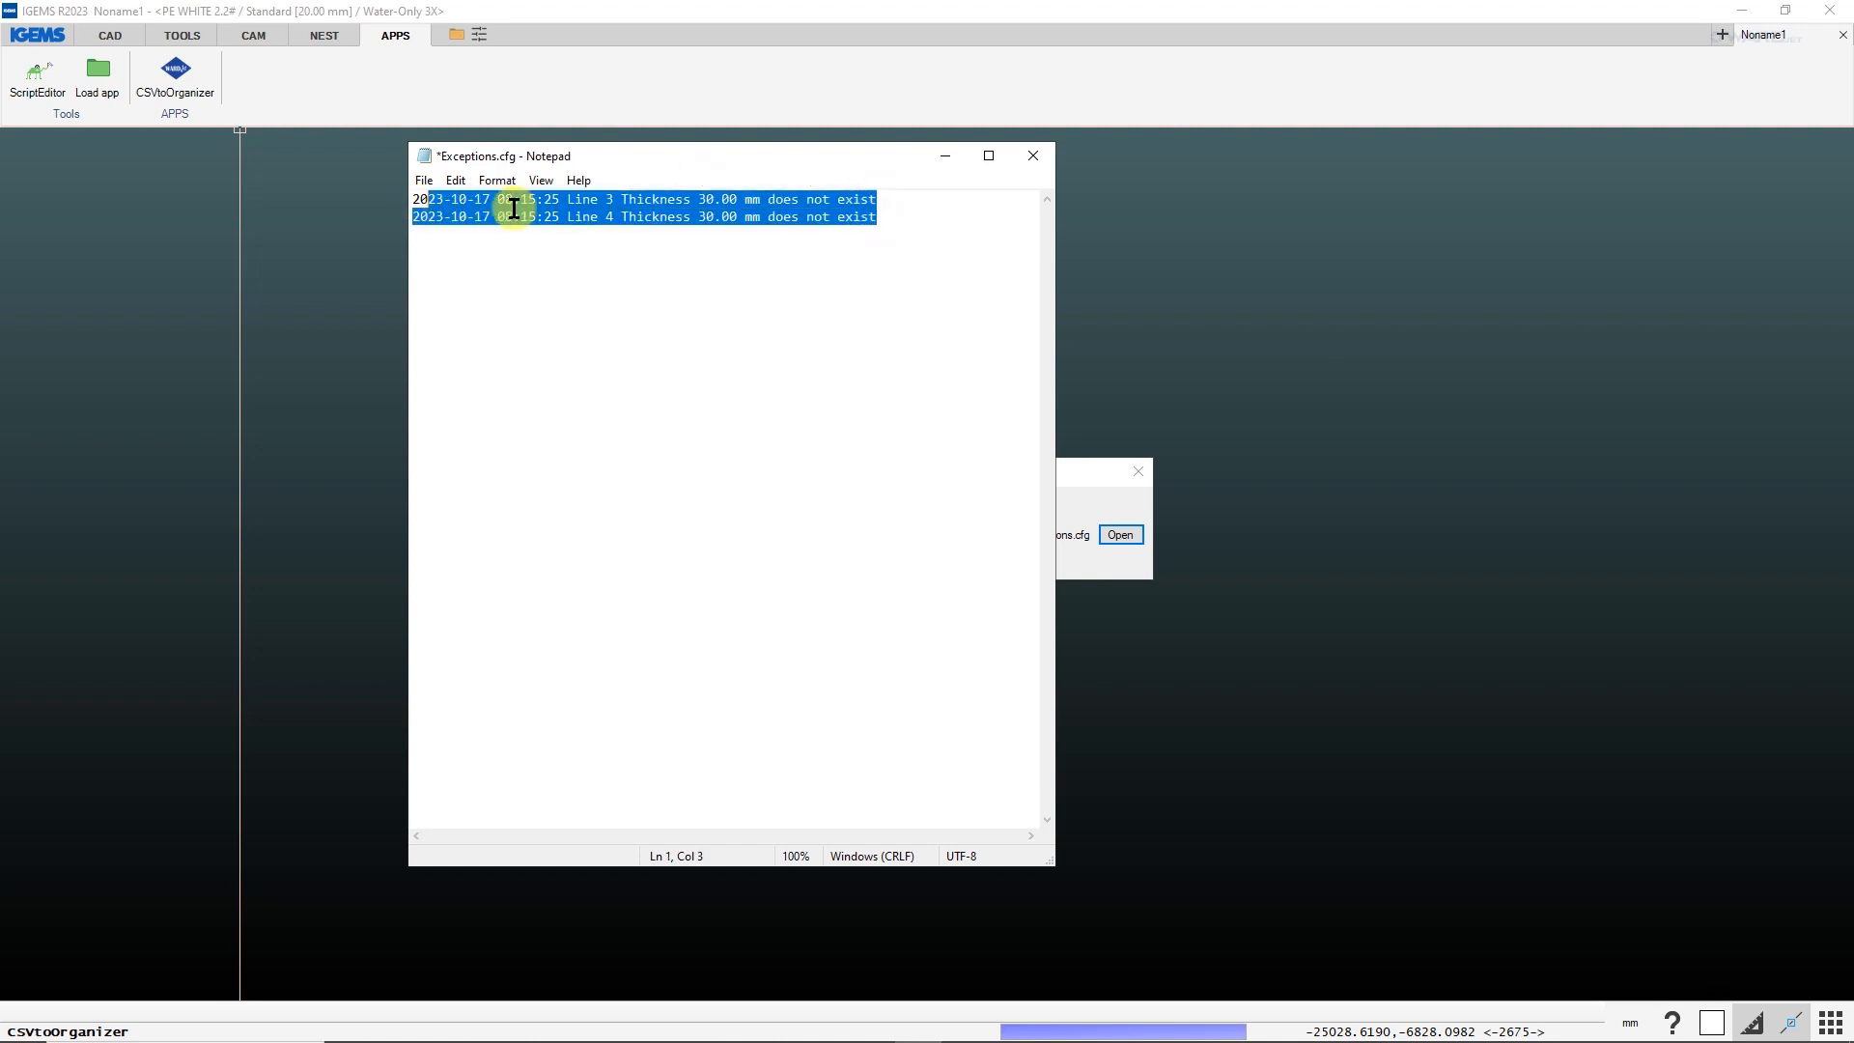
click(680, 209)
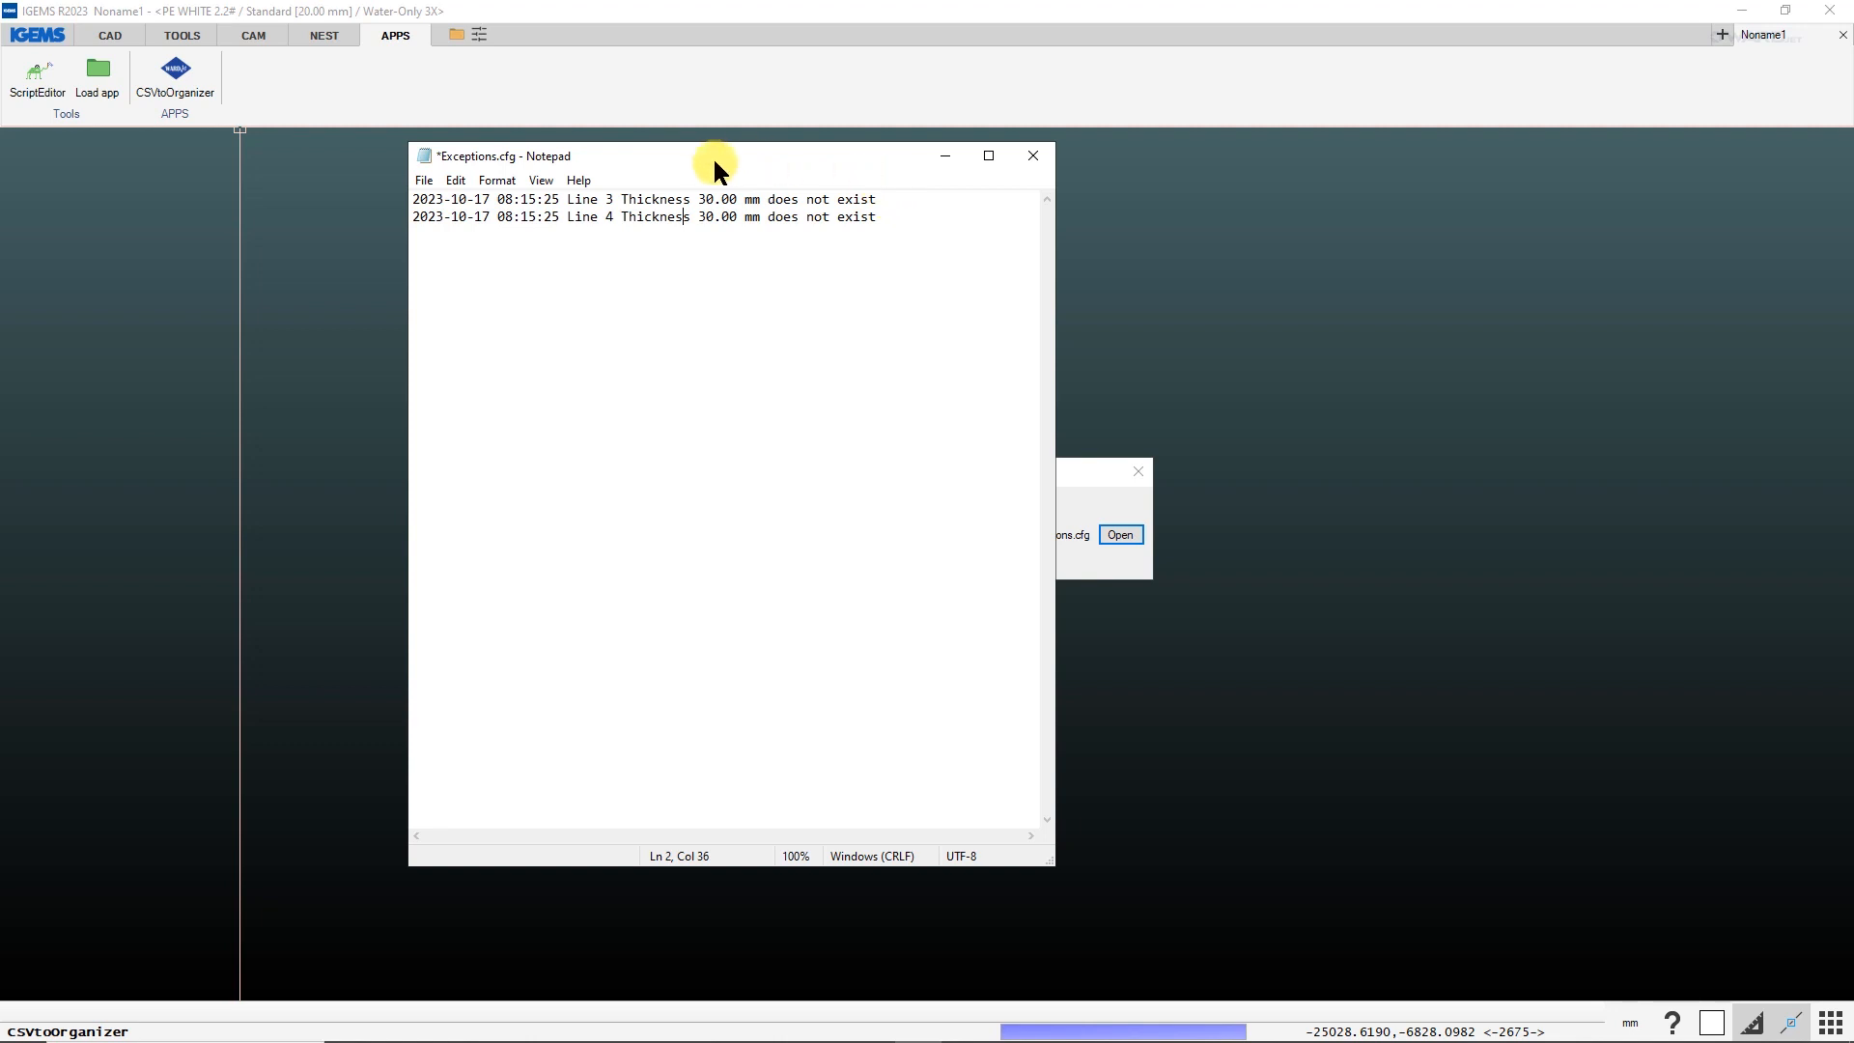
click(1032, 156)
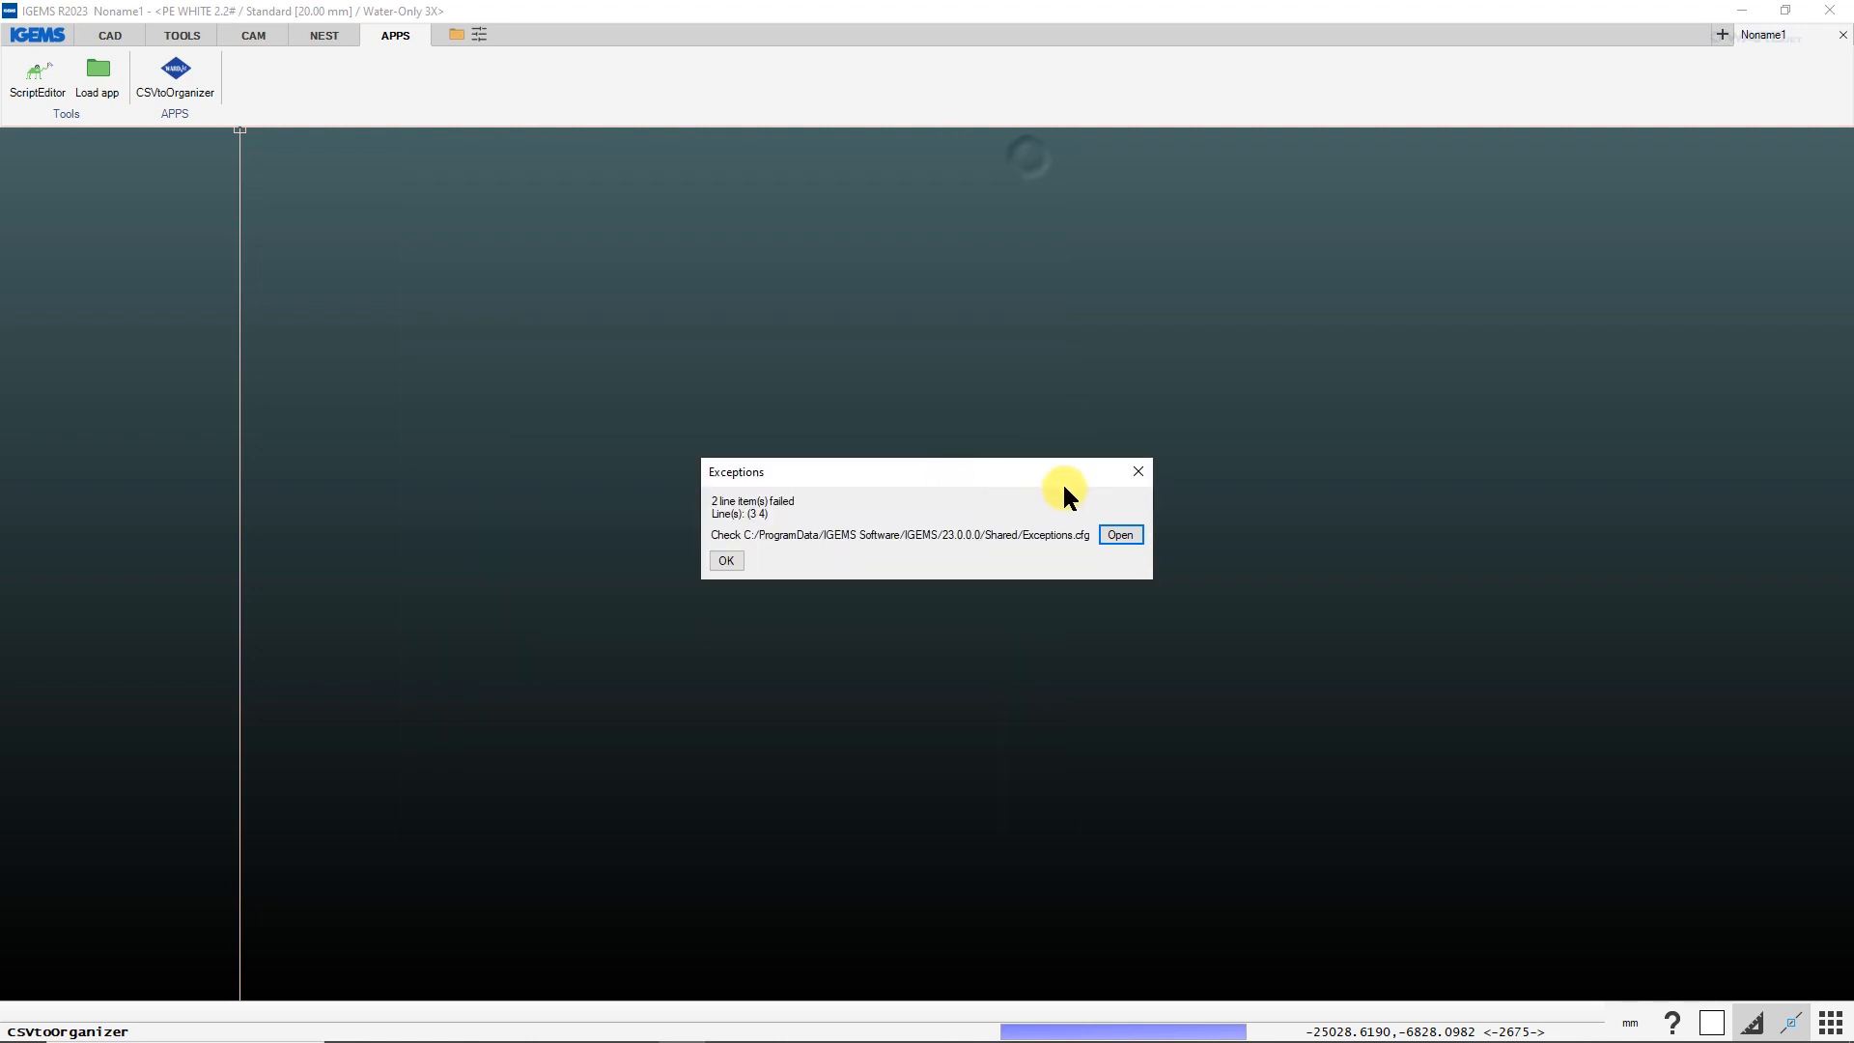
click(726, 561)
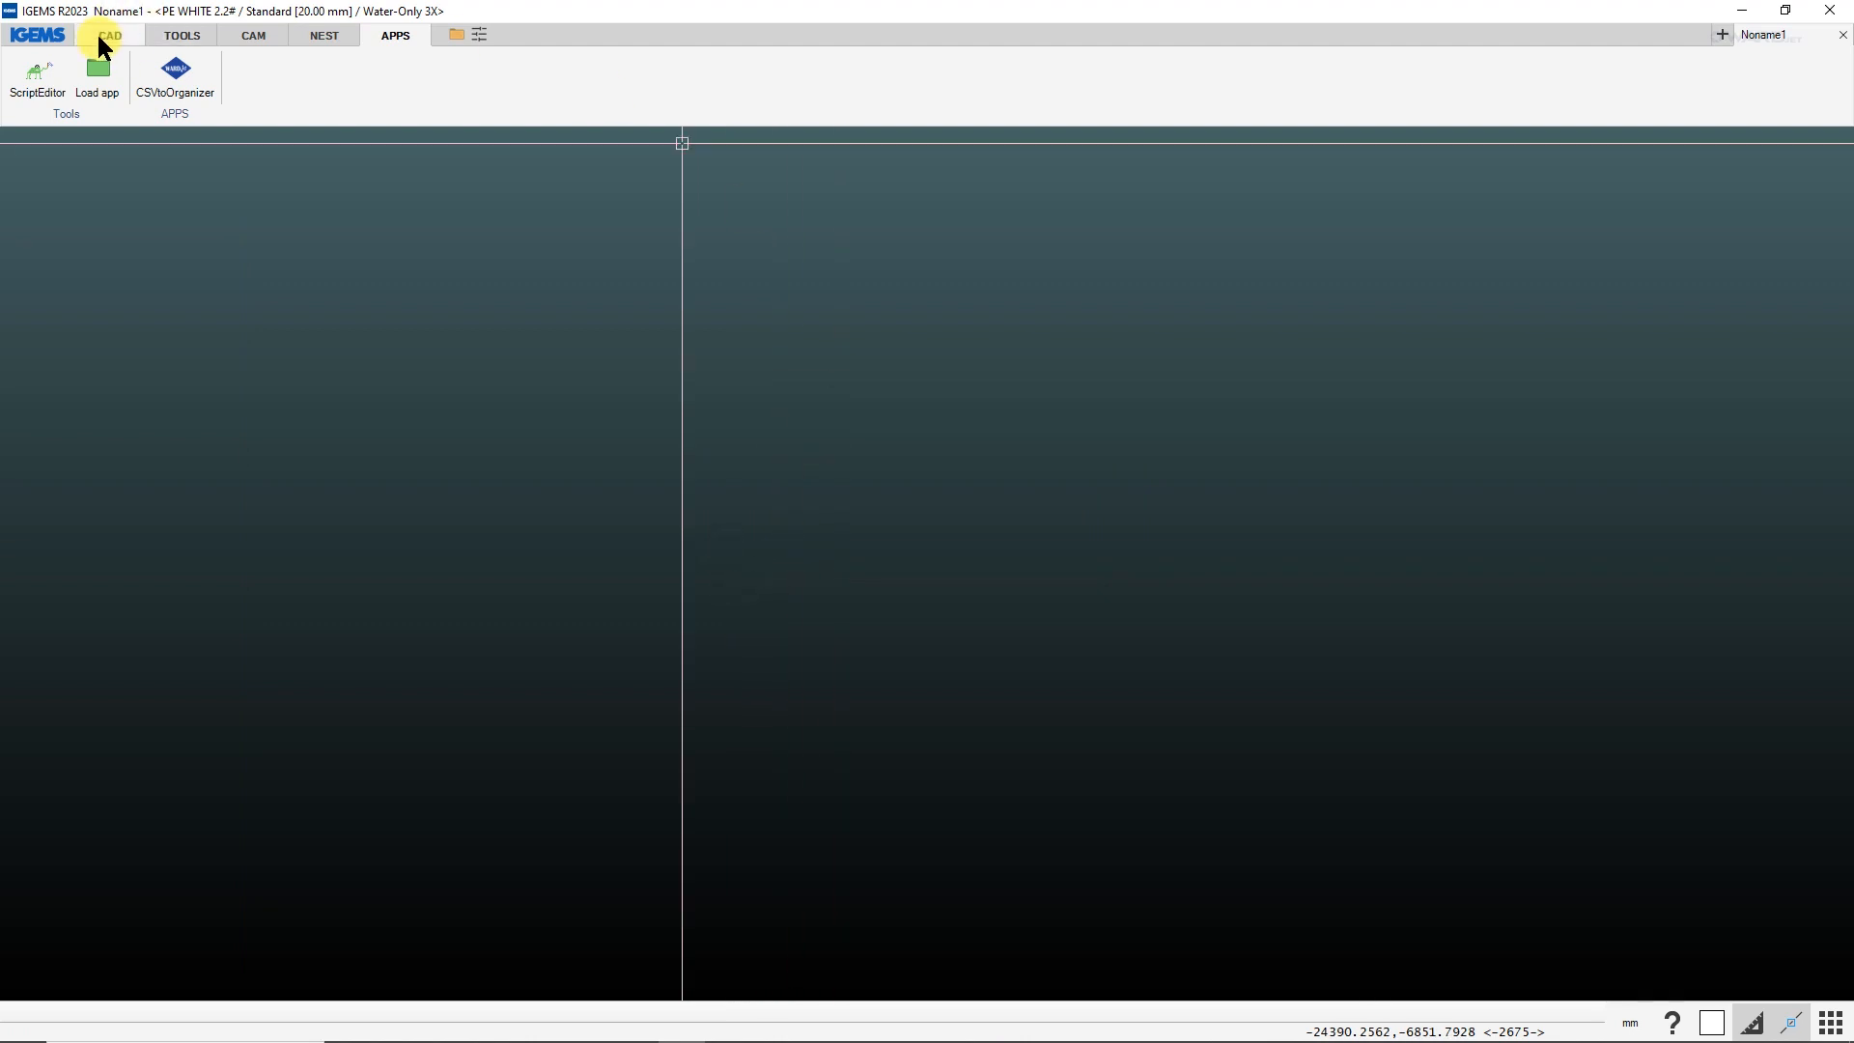
Add a 30 mm thickness to the PE White 2.2# material and apply it with the Water-Only 3X machine.
click(271, 34)
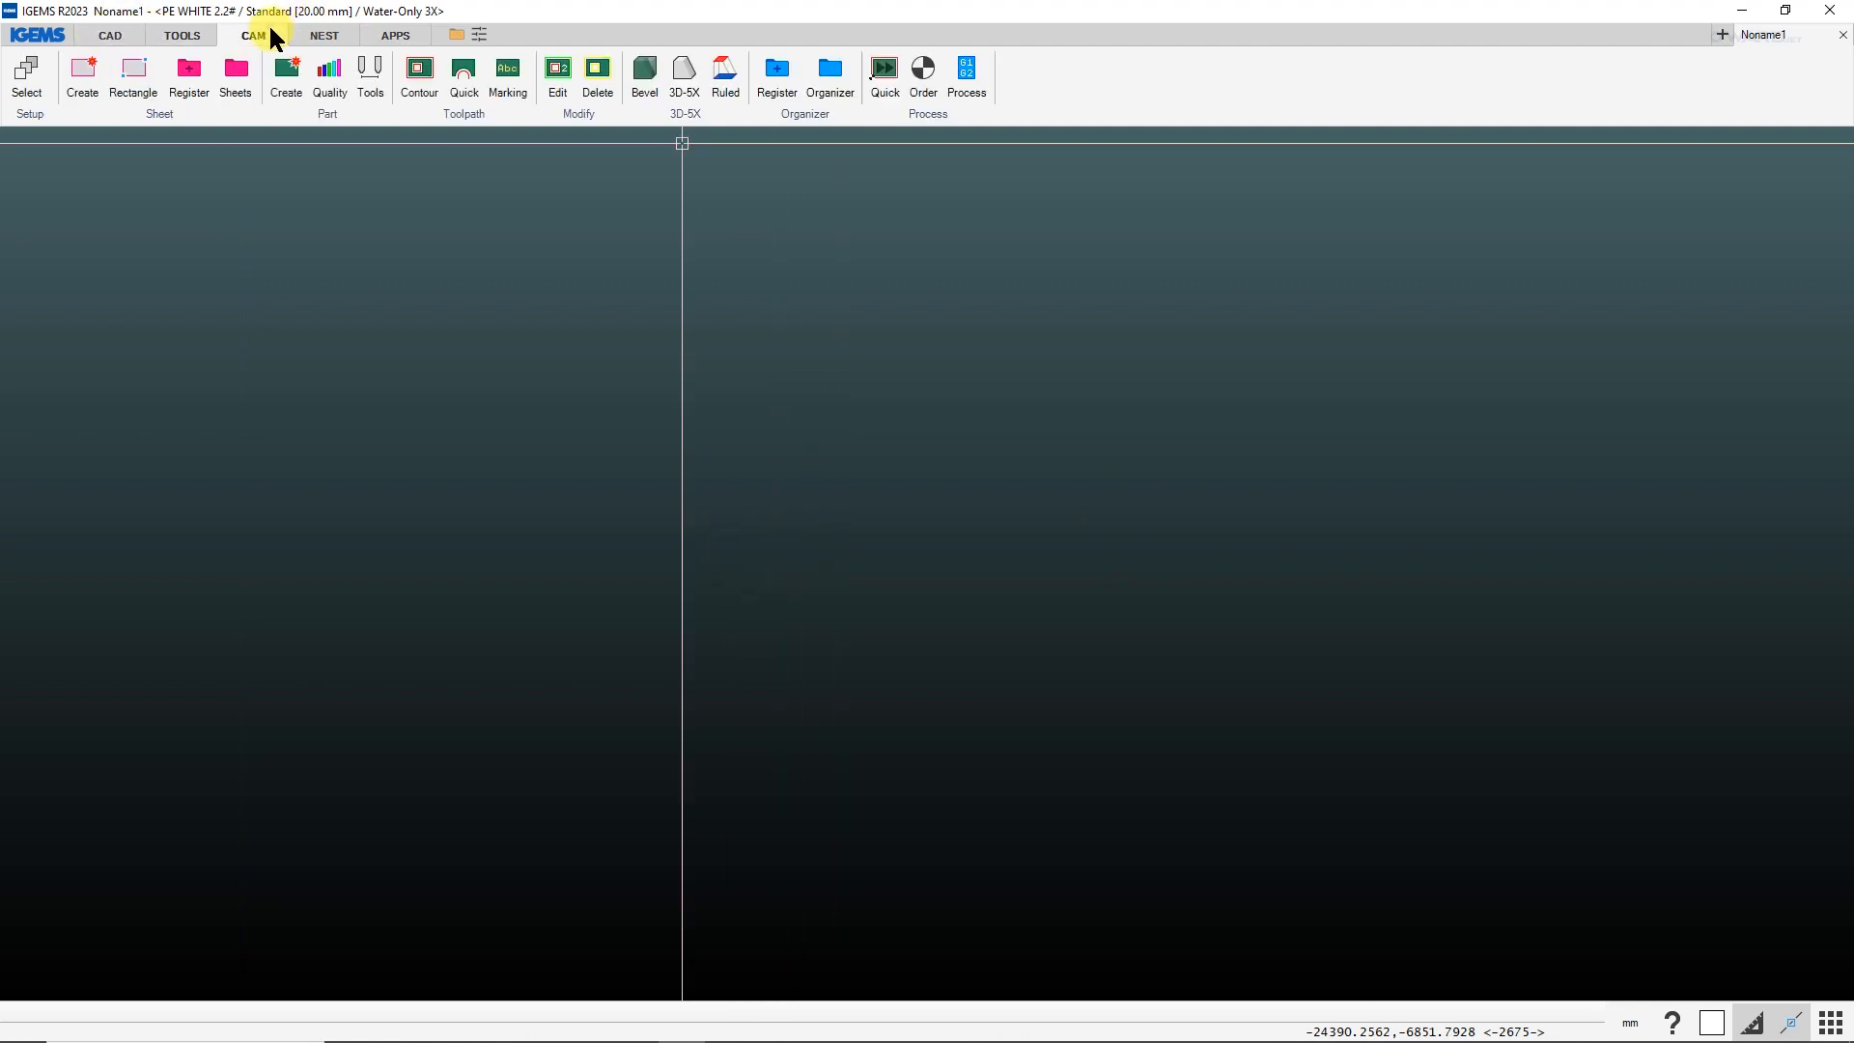
click(48, 118)
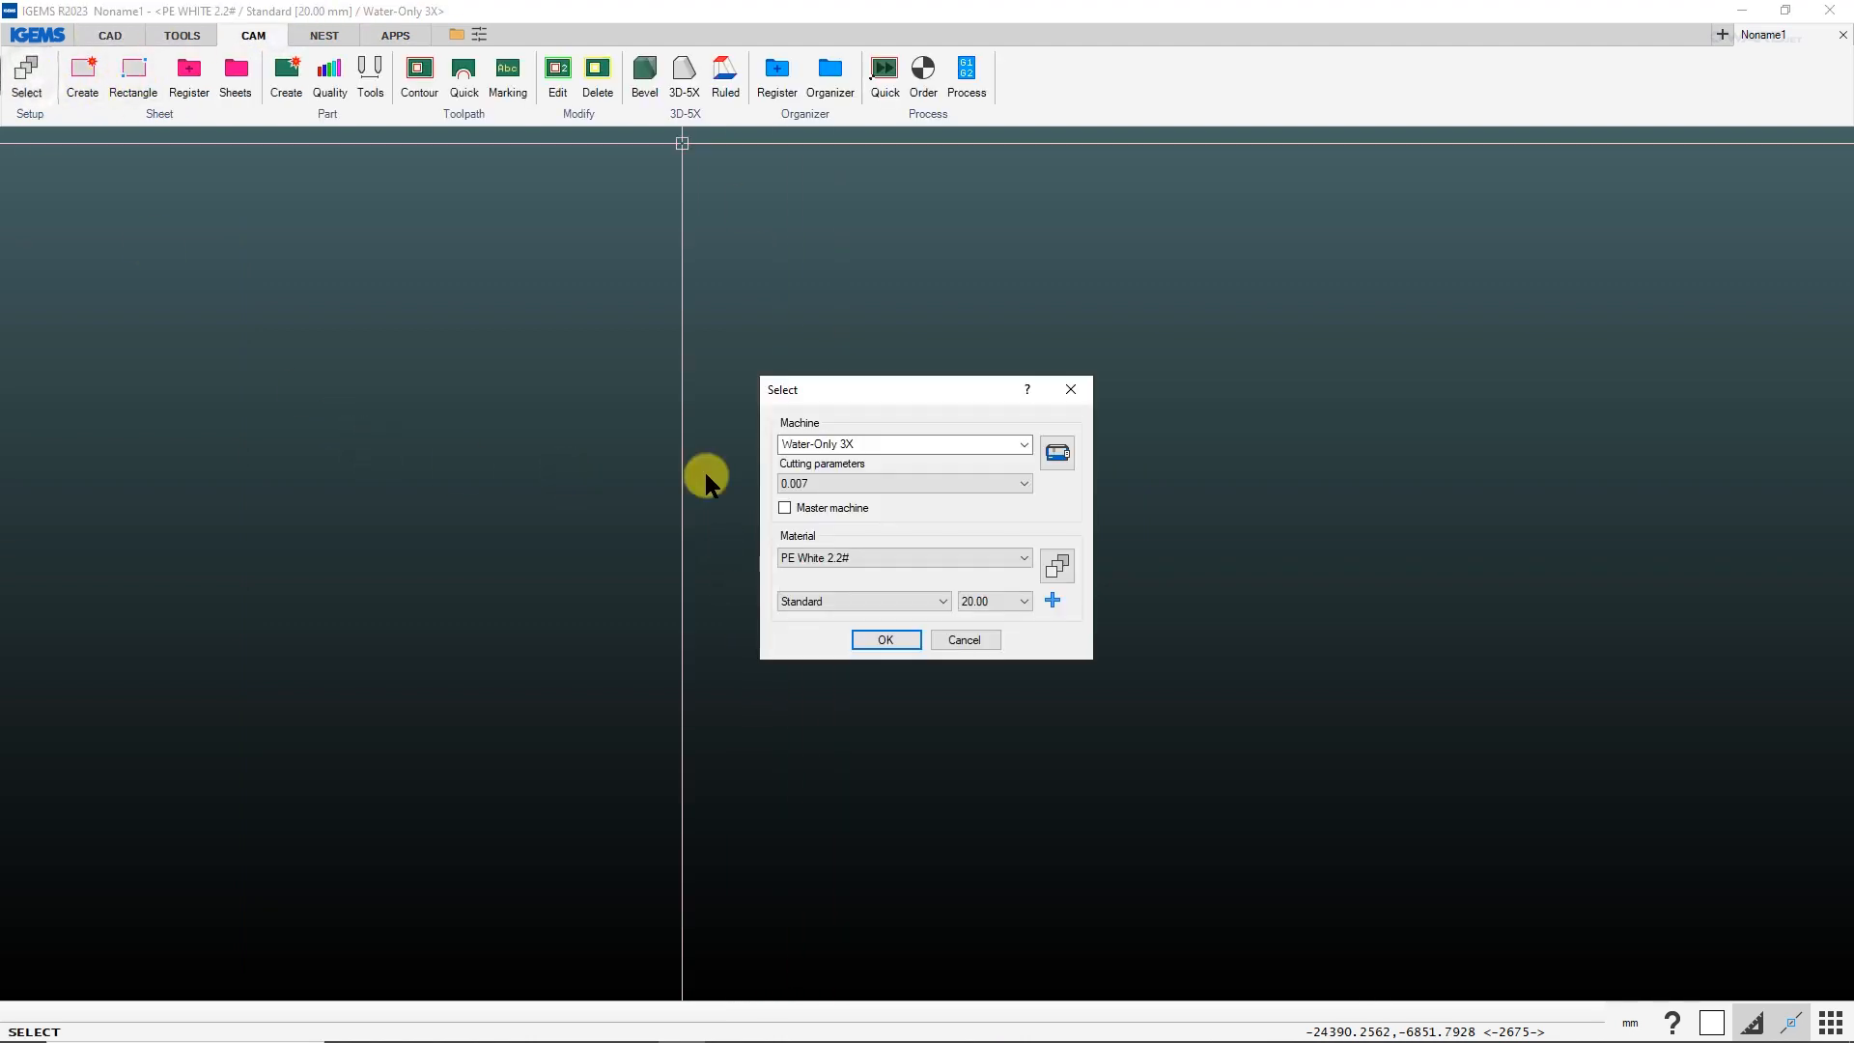
click(1051, 601)
text(30)
key(Return)
click(886, 639)
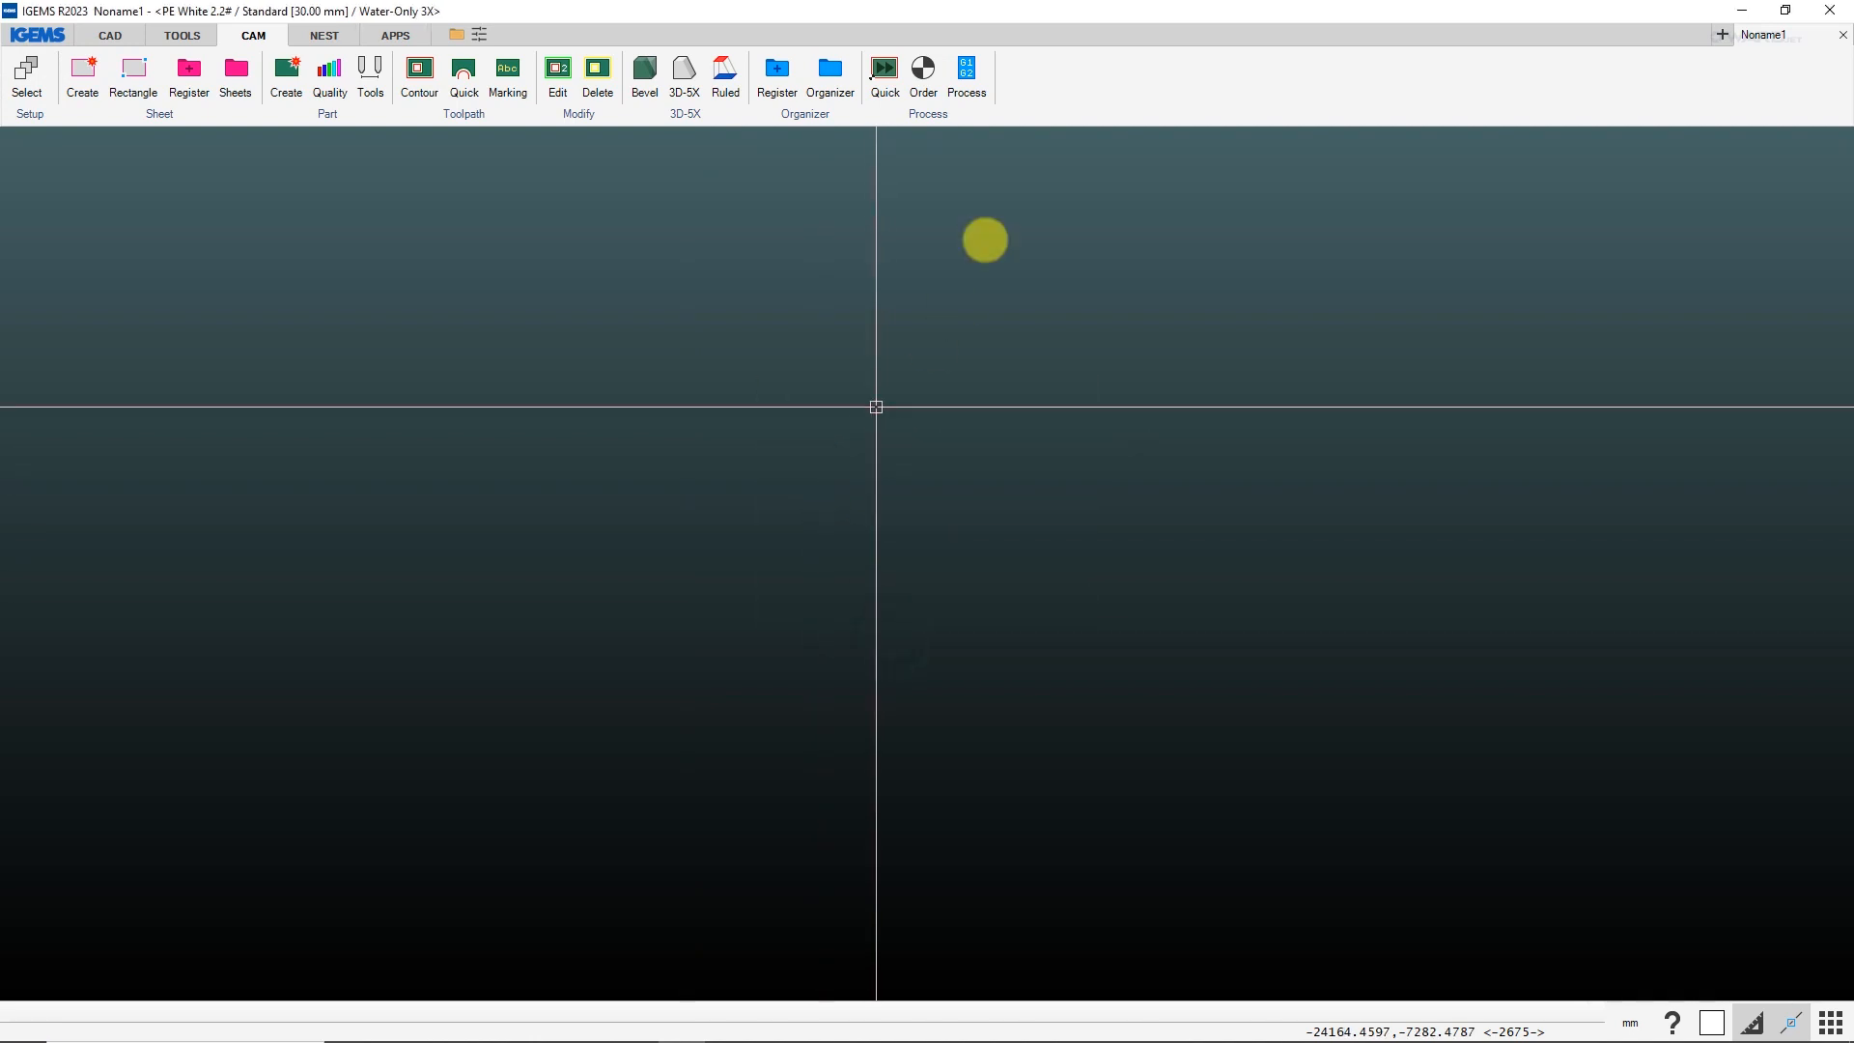
Select all imported A2363 parts in the Organizer, delete them and close the Organizer.
click(831, 70)
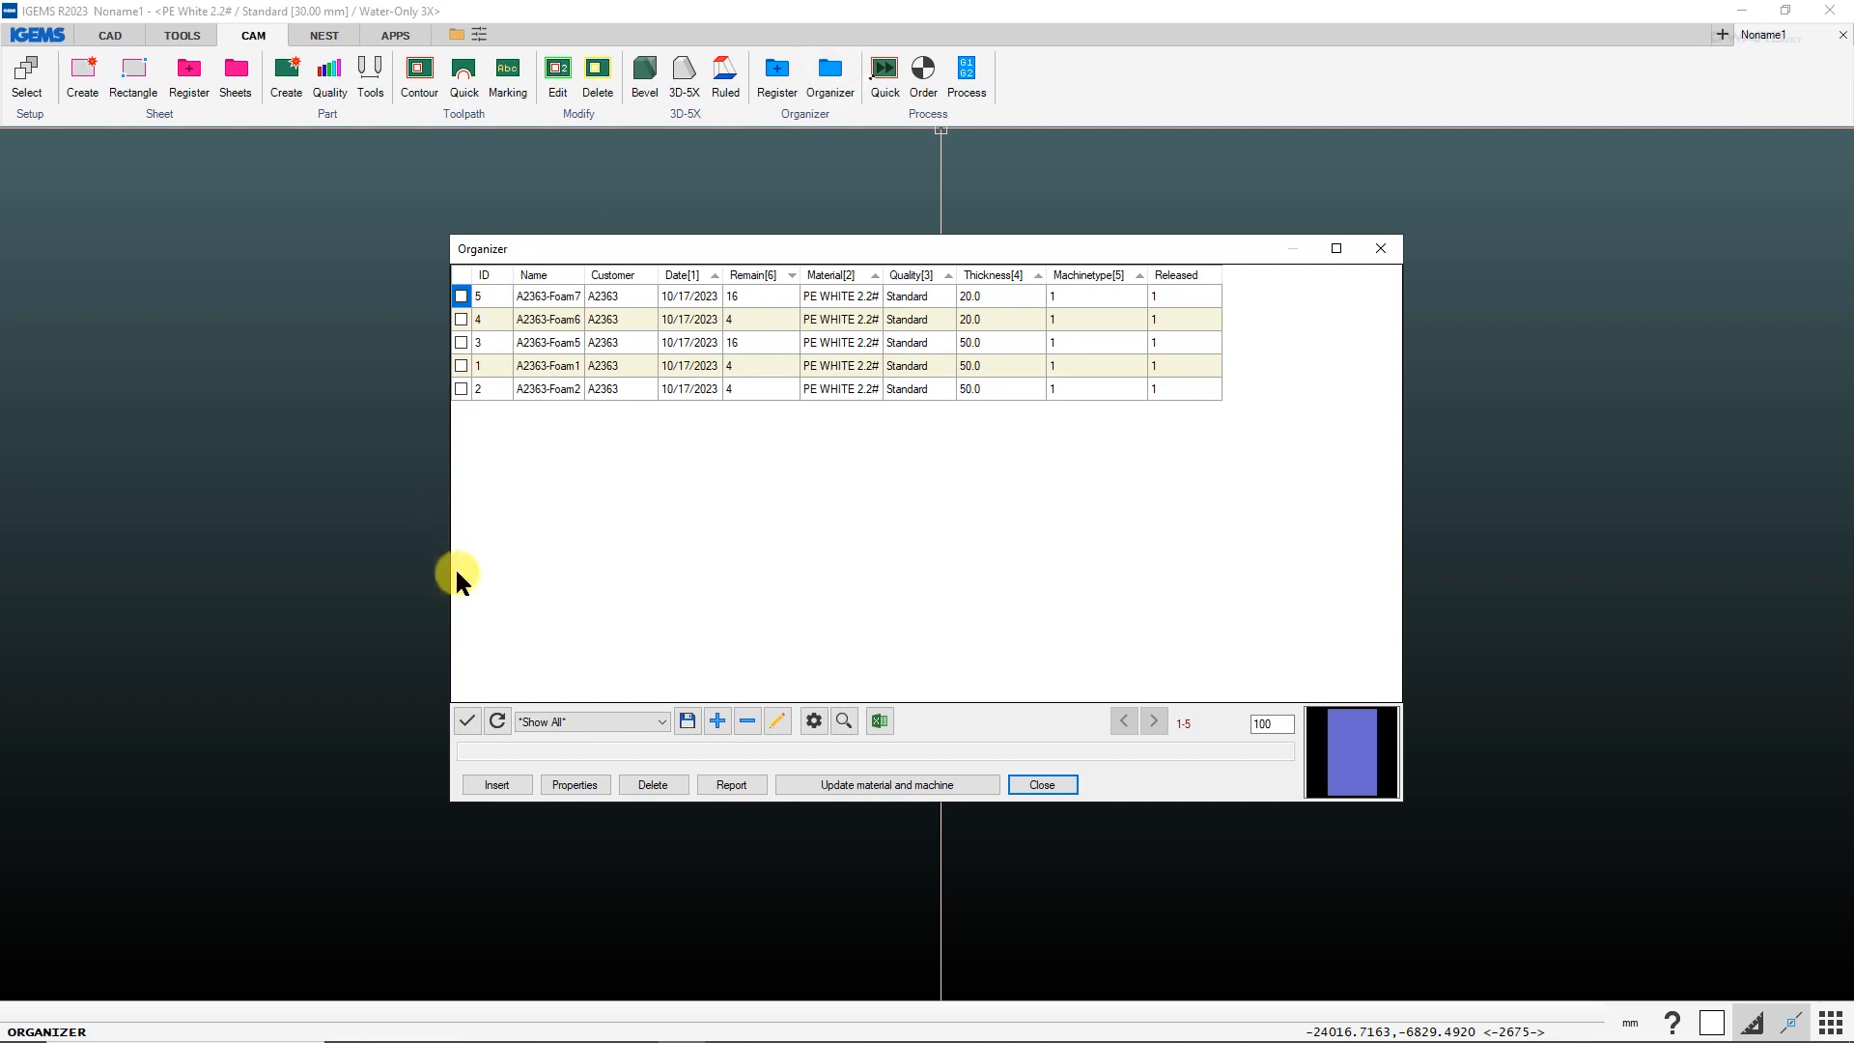
click(467, 721)
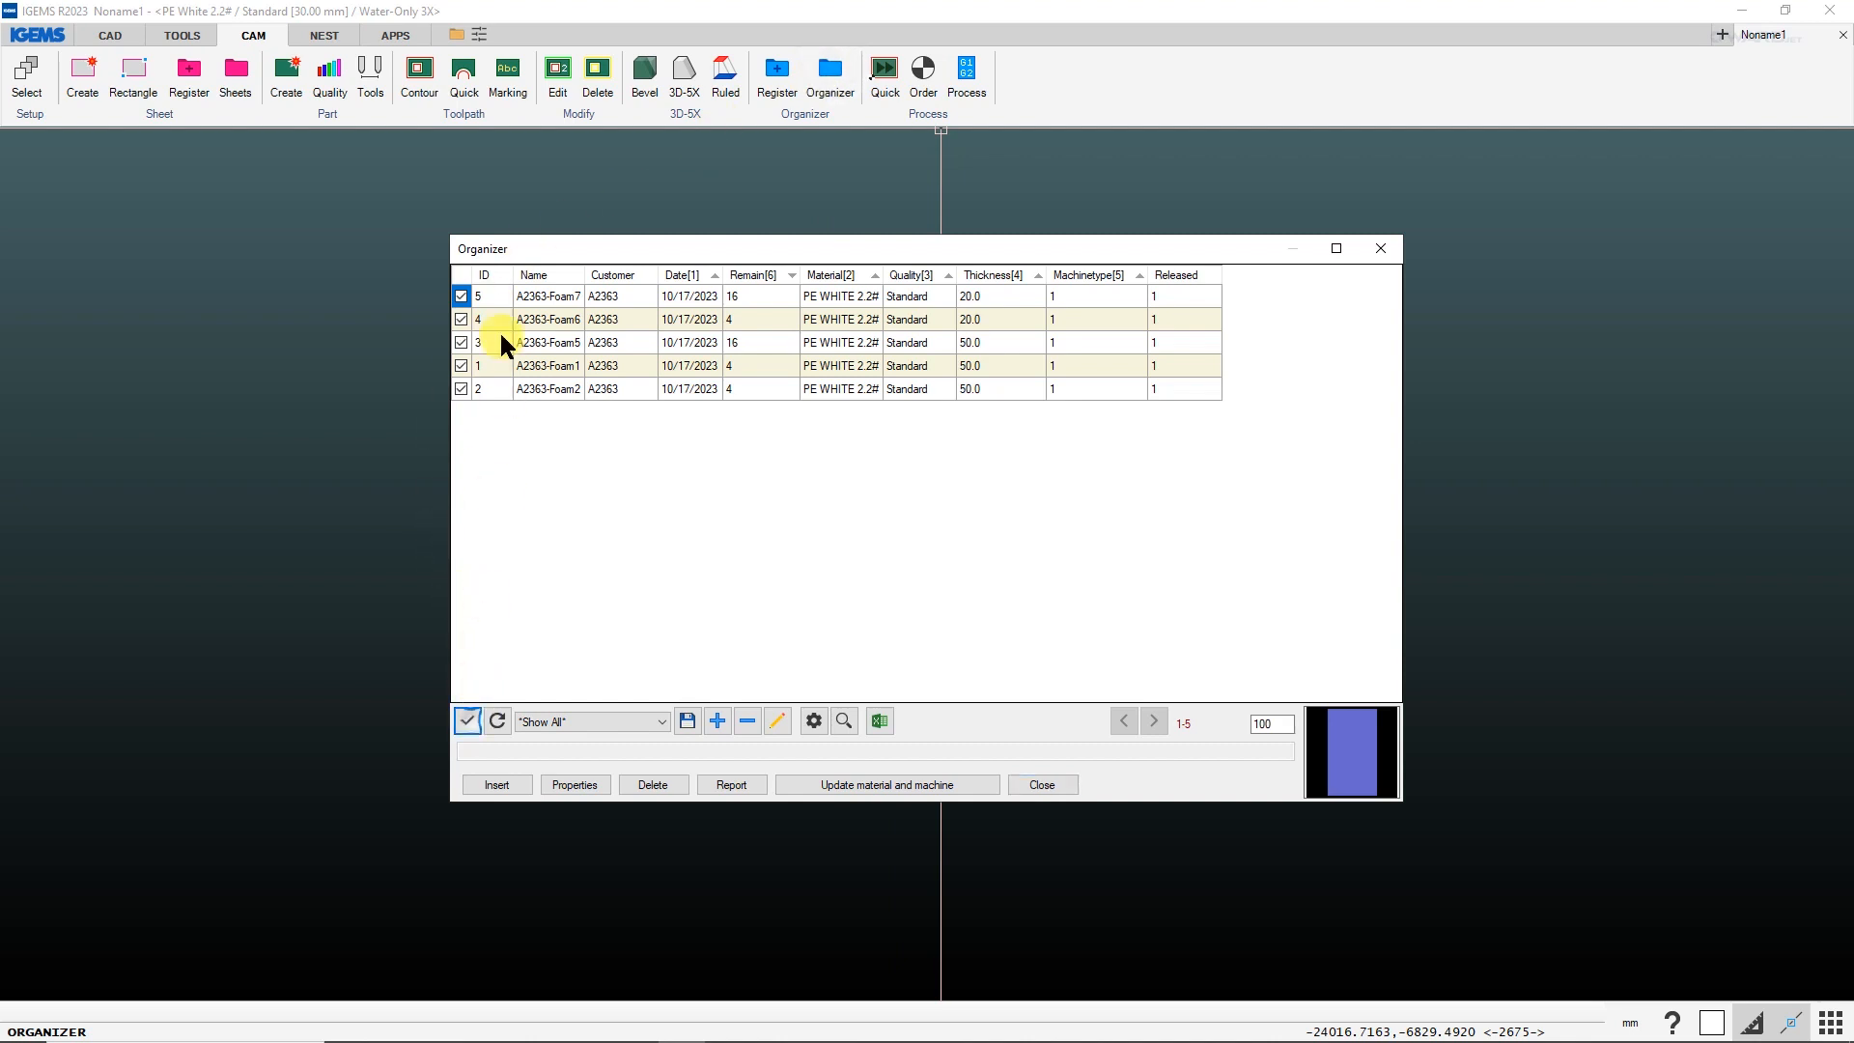
click(653, 784)
click(884, 586)
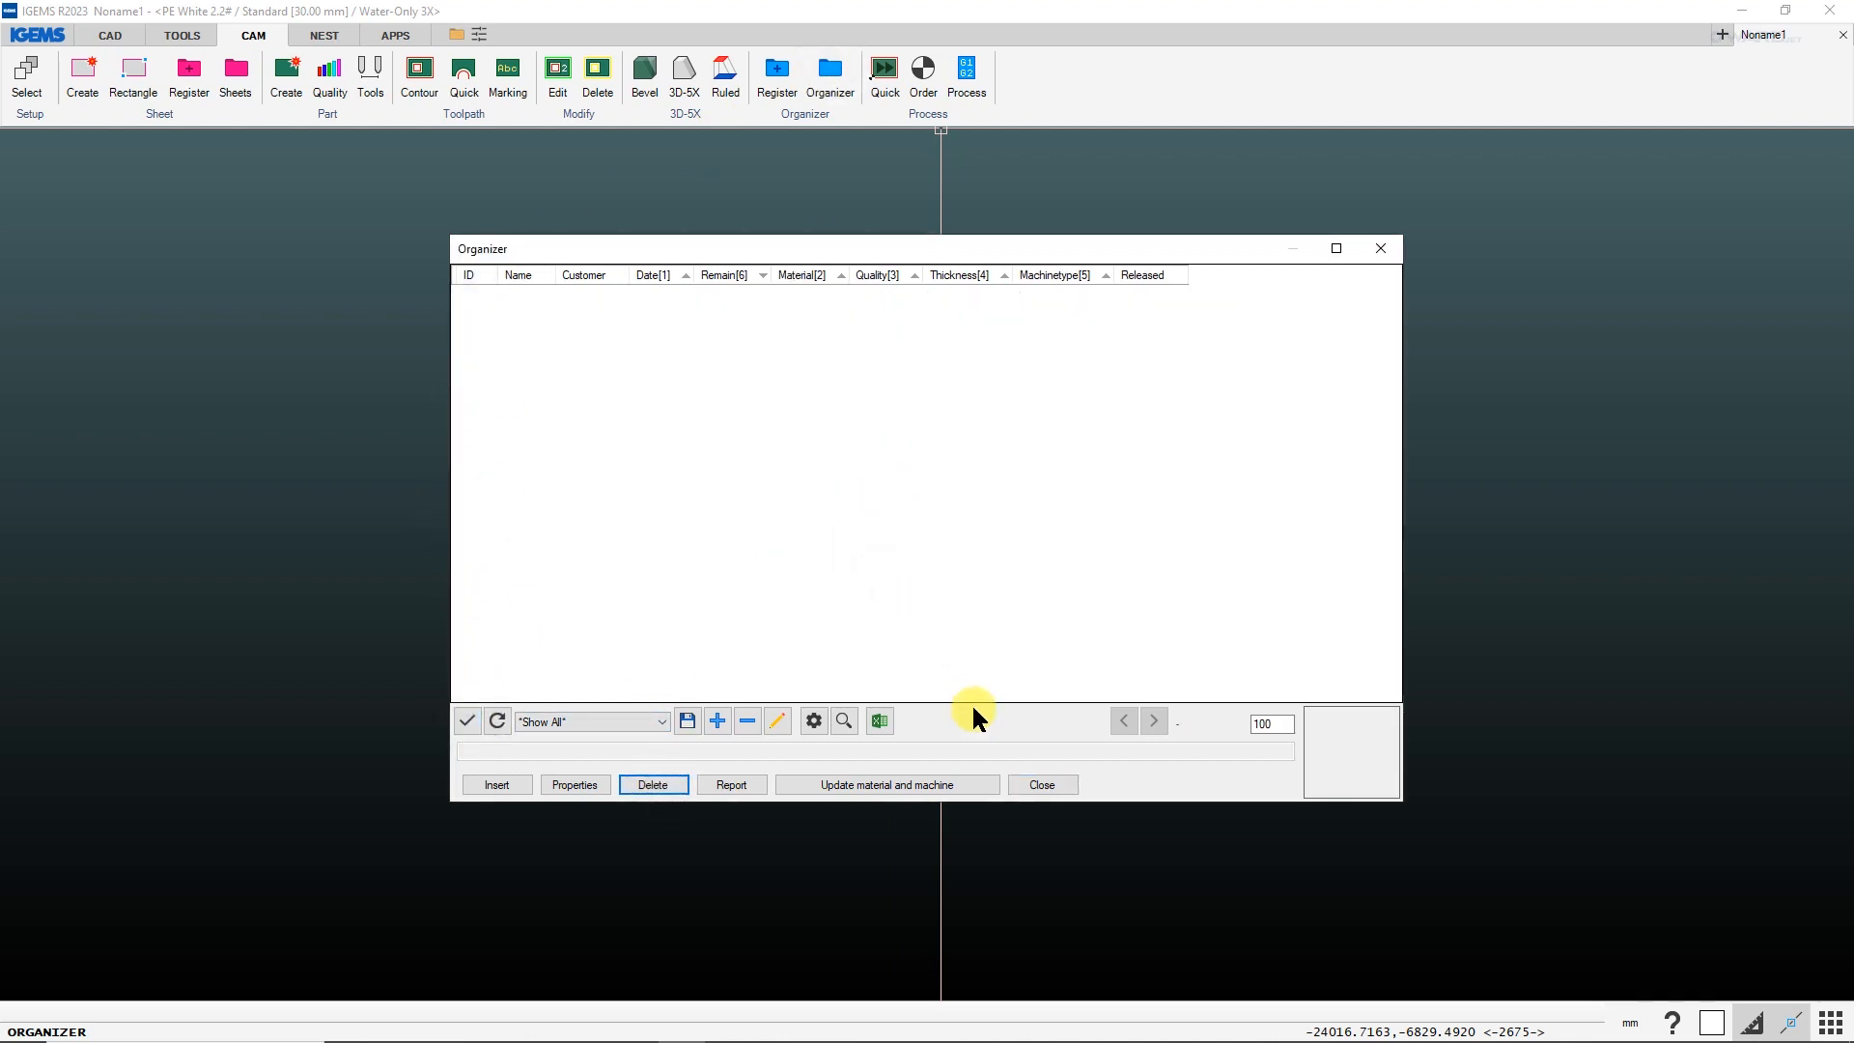
click(1038, 785)
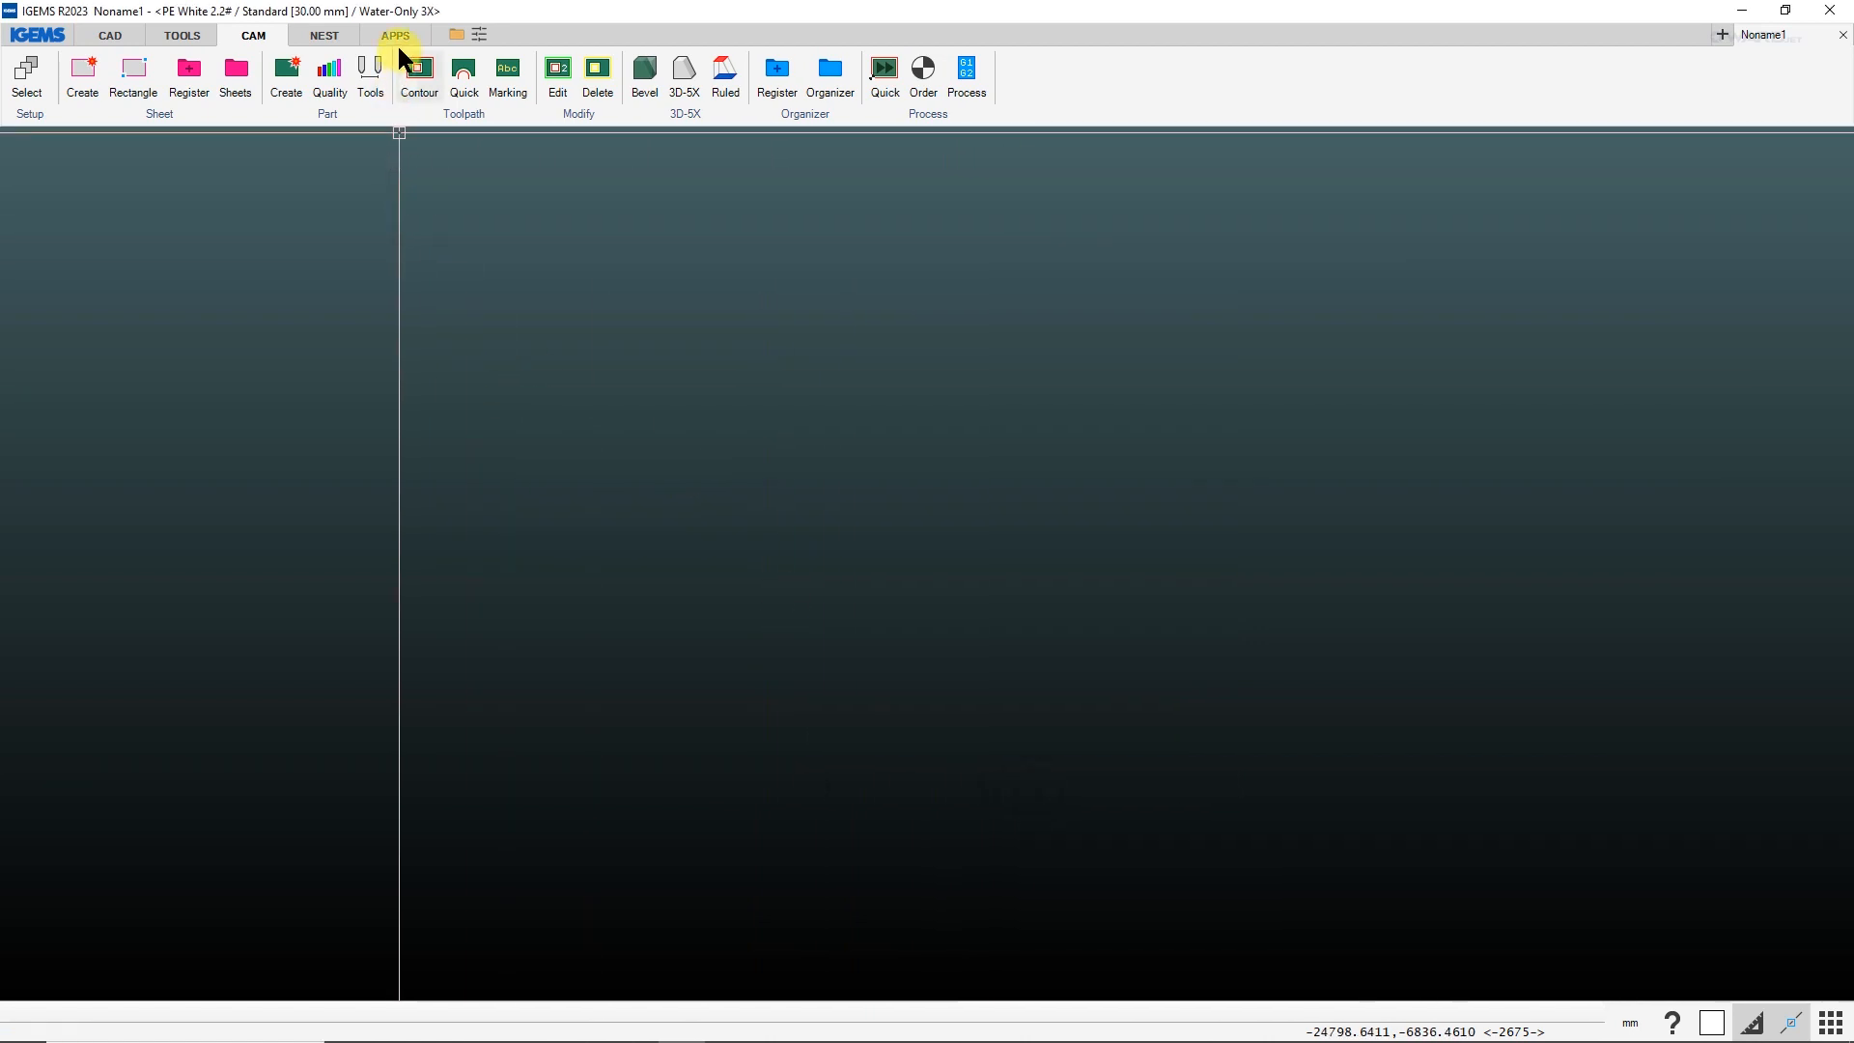
Run CSVtoOrganizer again on A2363.csv with the Water-Only 3X machine, accept deletion of the drawing's objects and dismiss the import report.
click(395, 36)
click(177, 64)
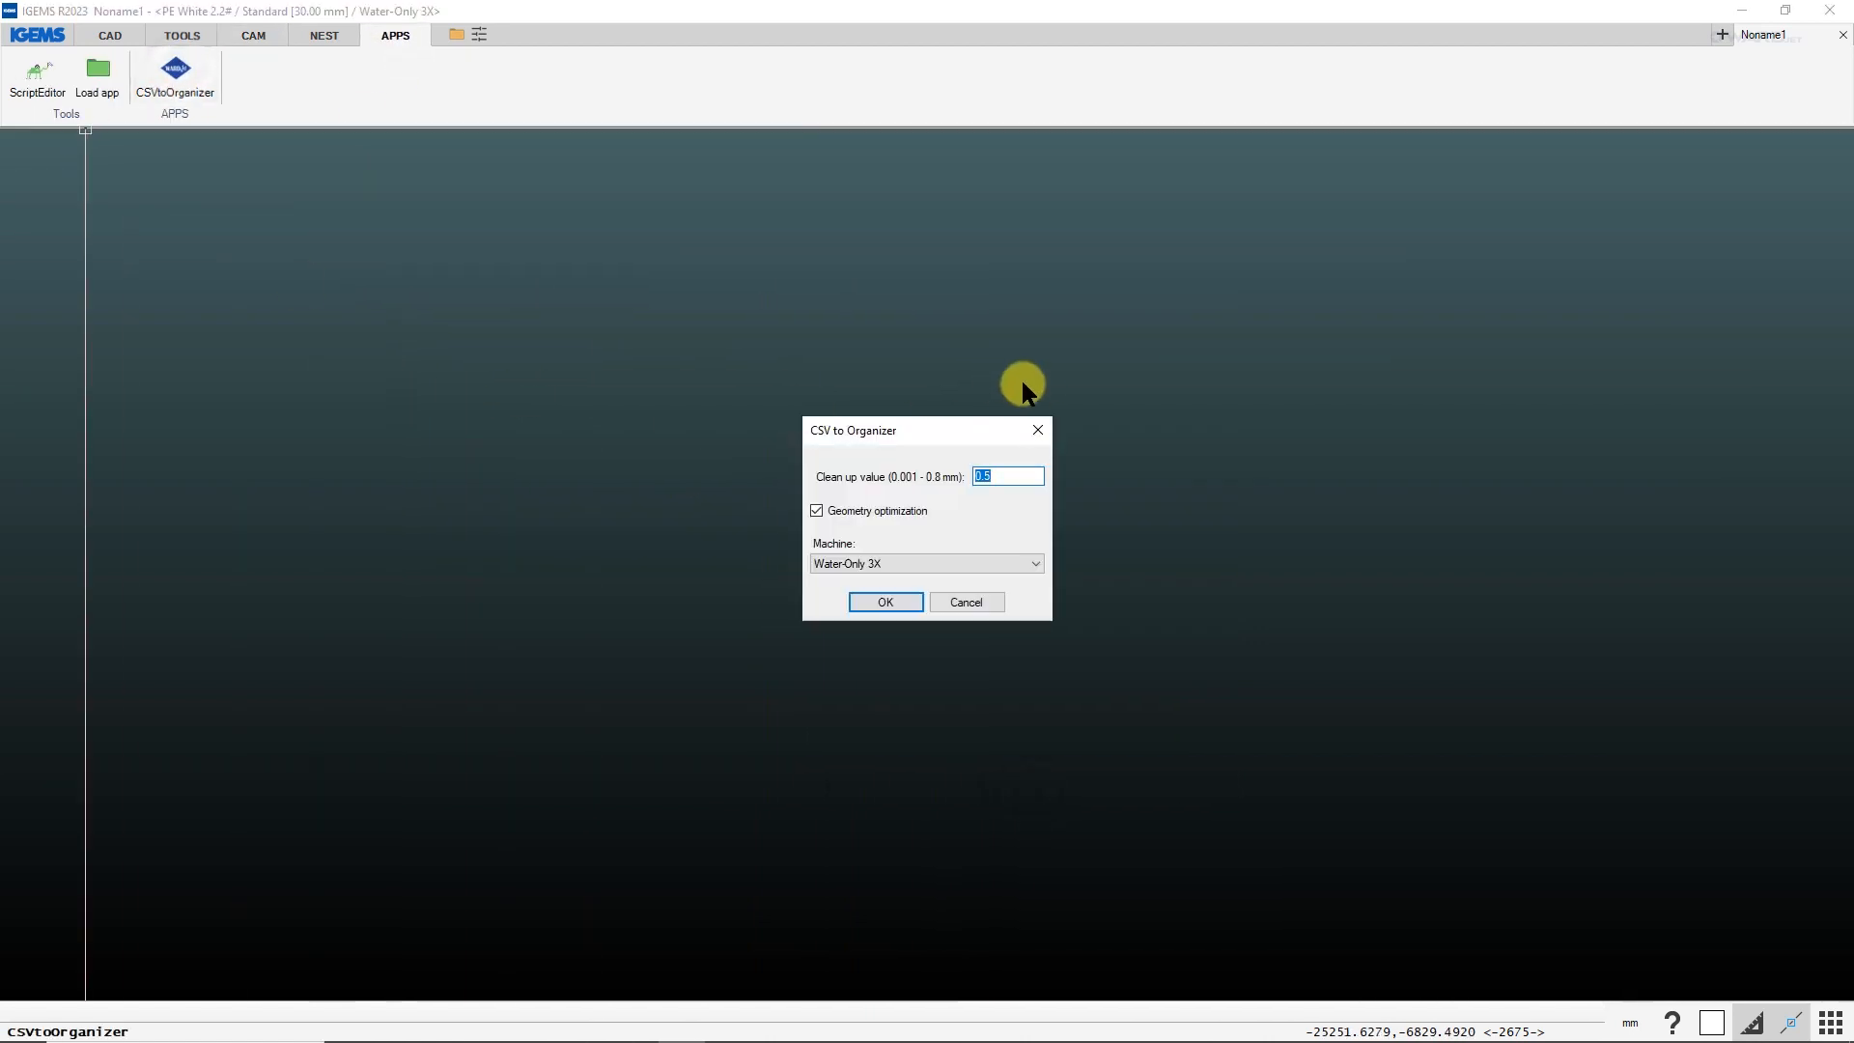
click(901, 605)
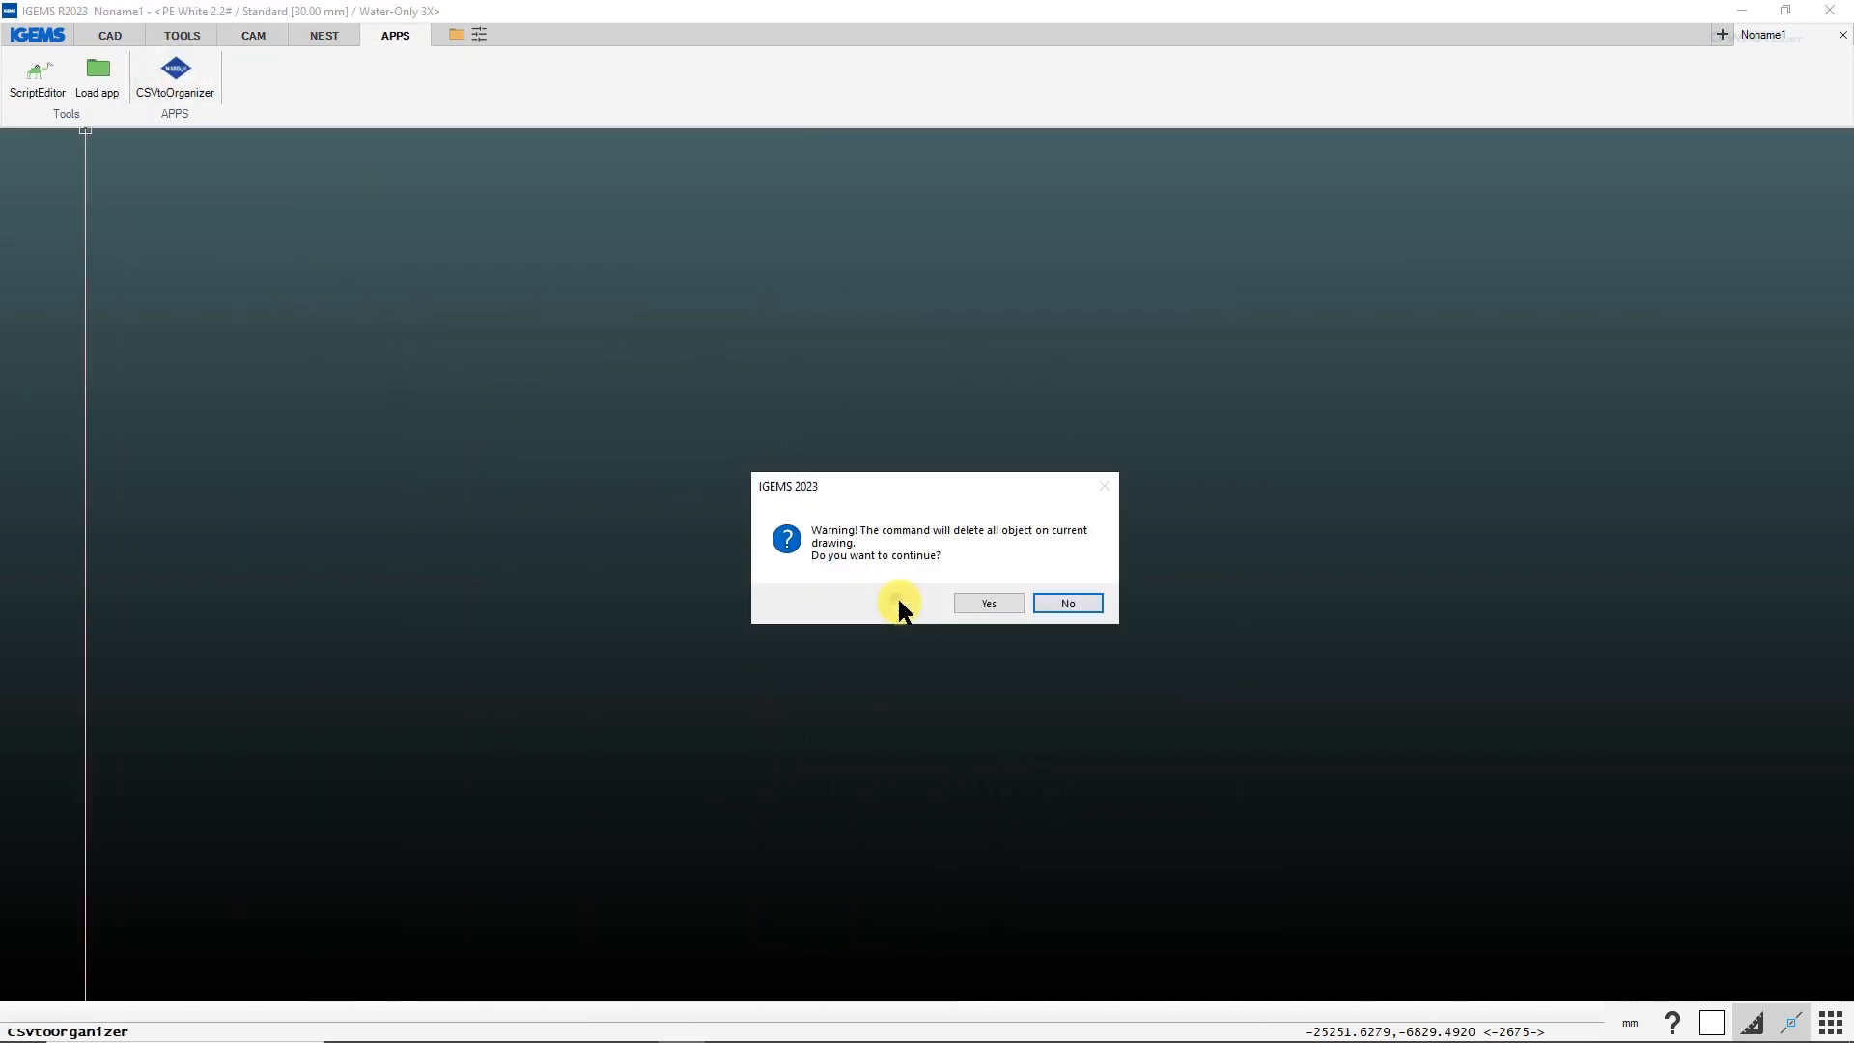
click(971, 597)
double_click(200, 163)
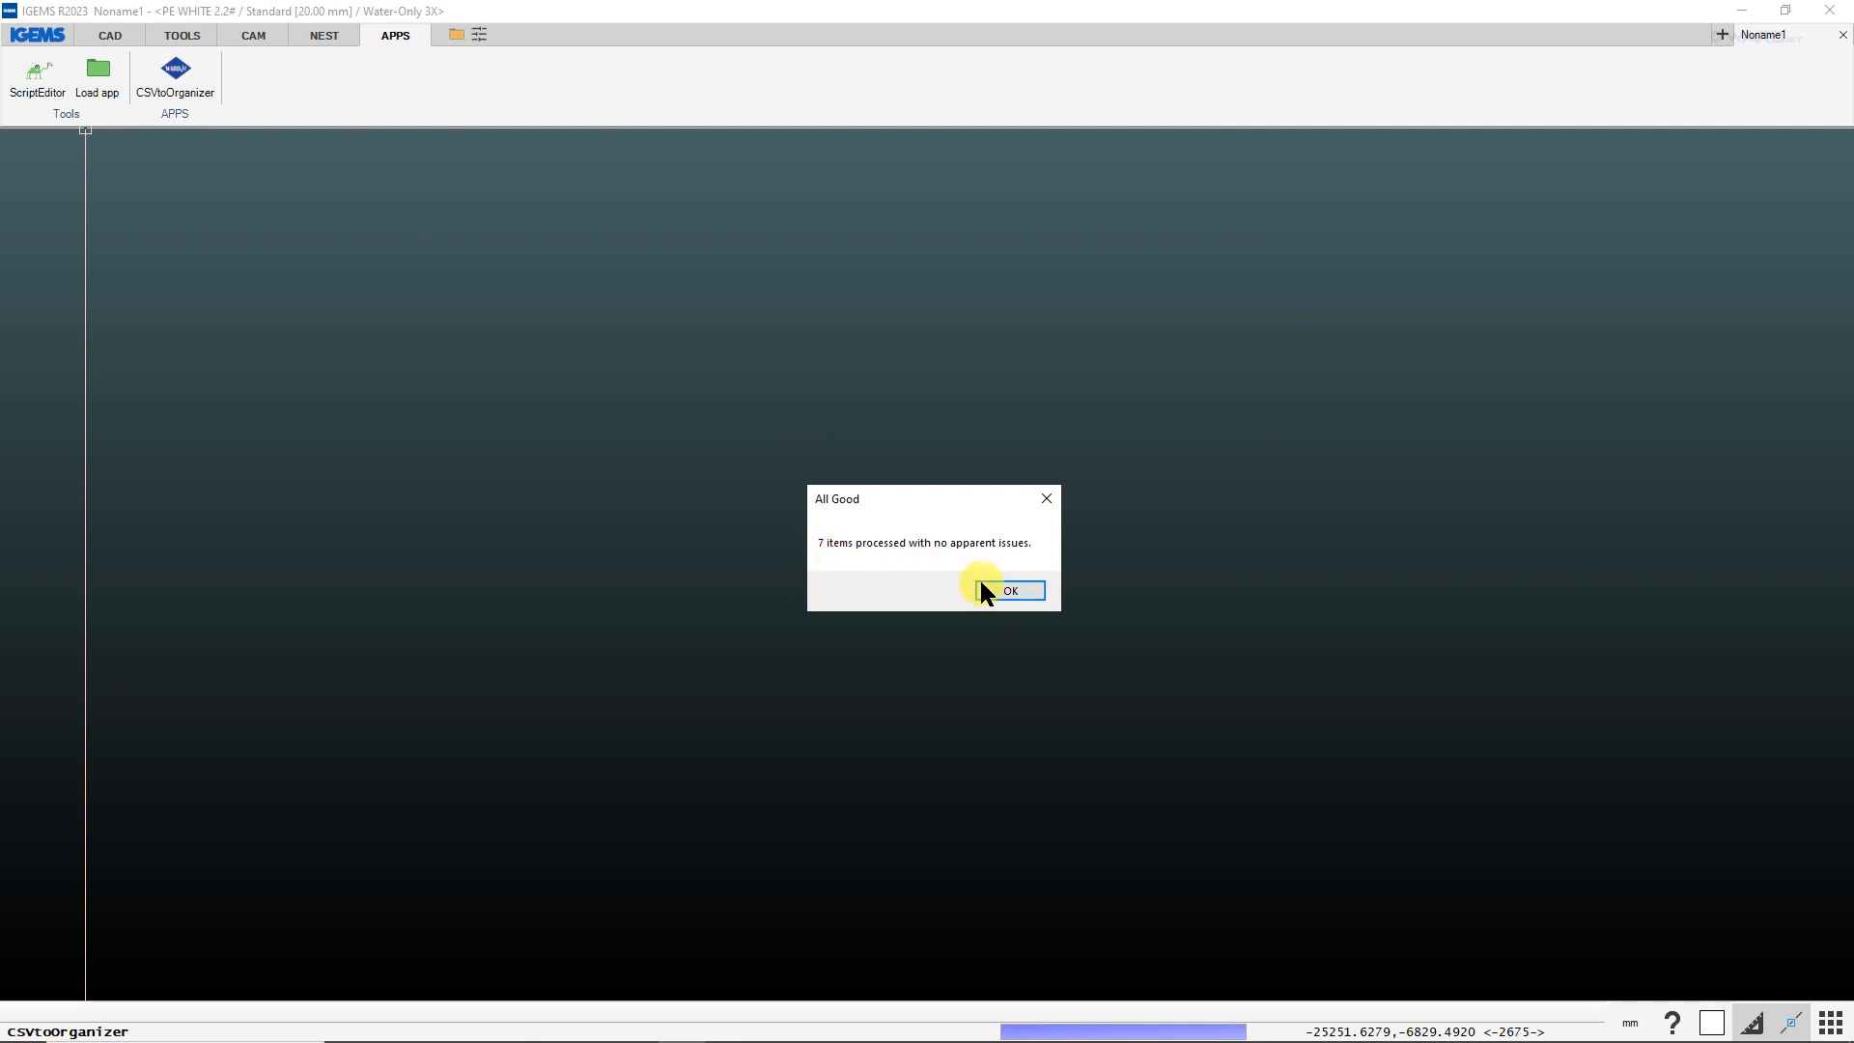
click(983, 585)
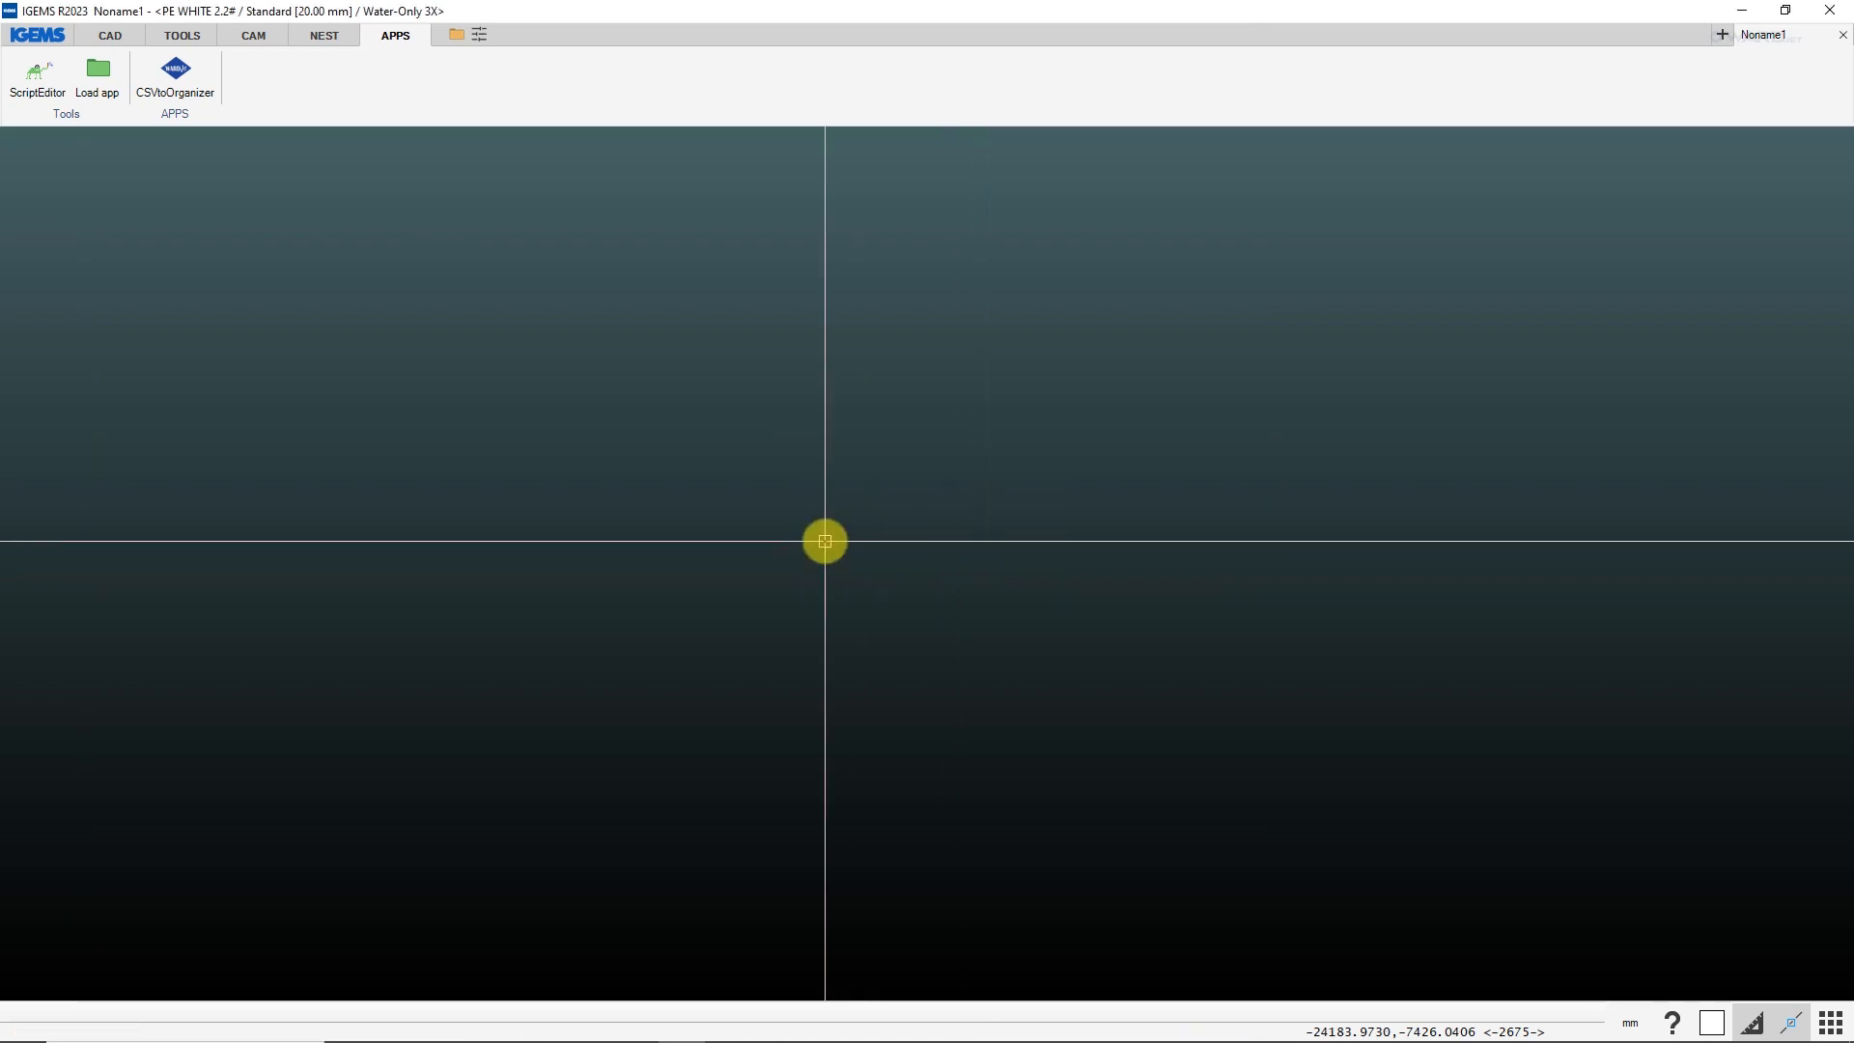
Open the Organizer to review the imported A2363 parts and switch the list to the Show all profile.
click(252, 33)
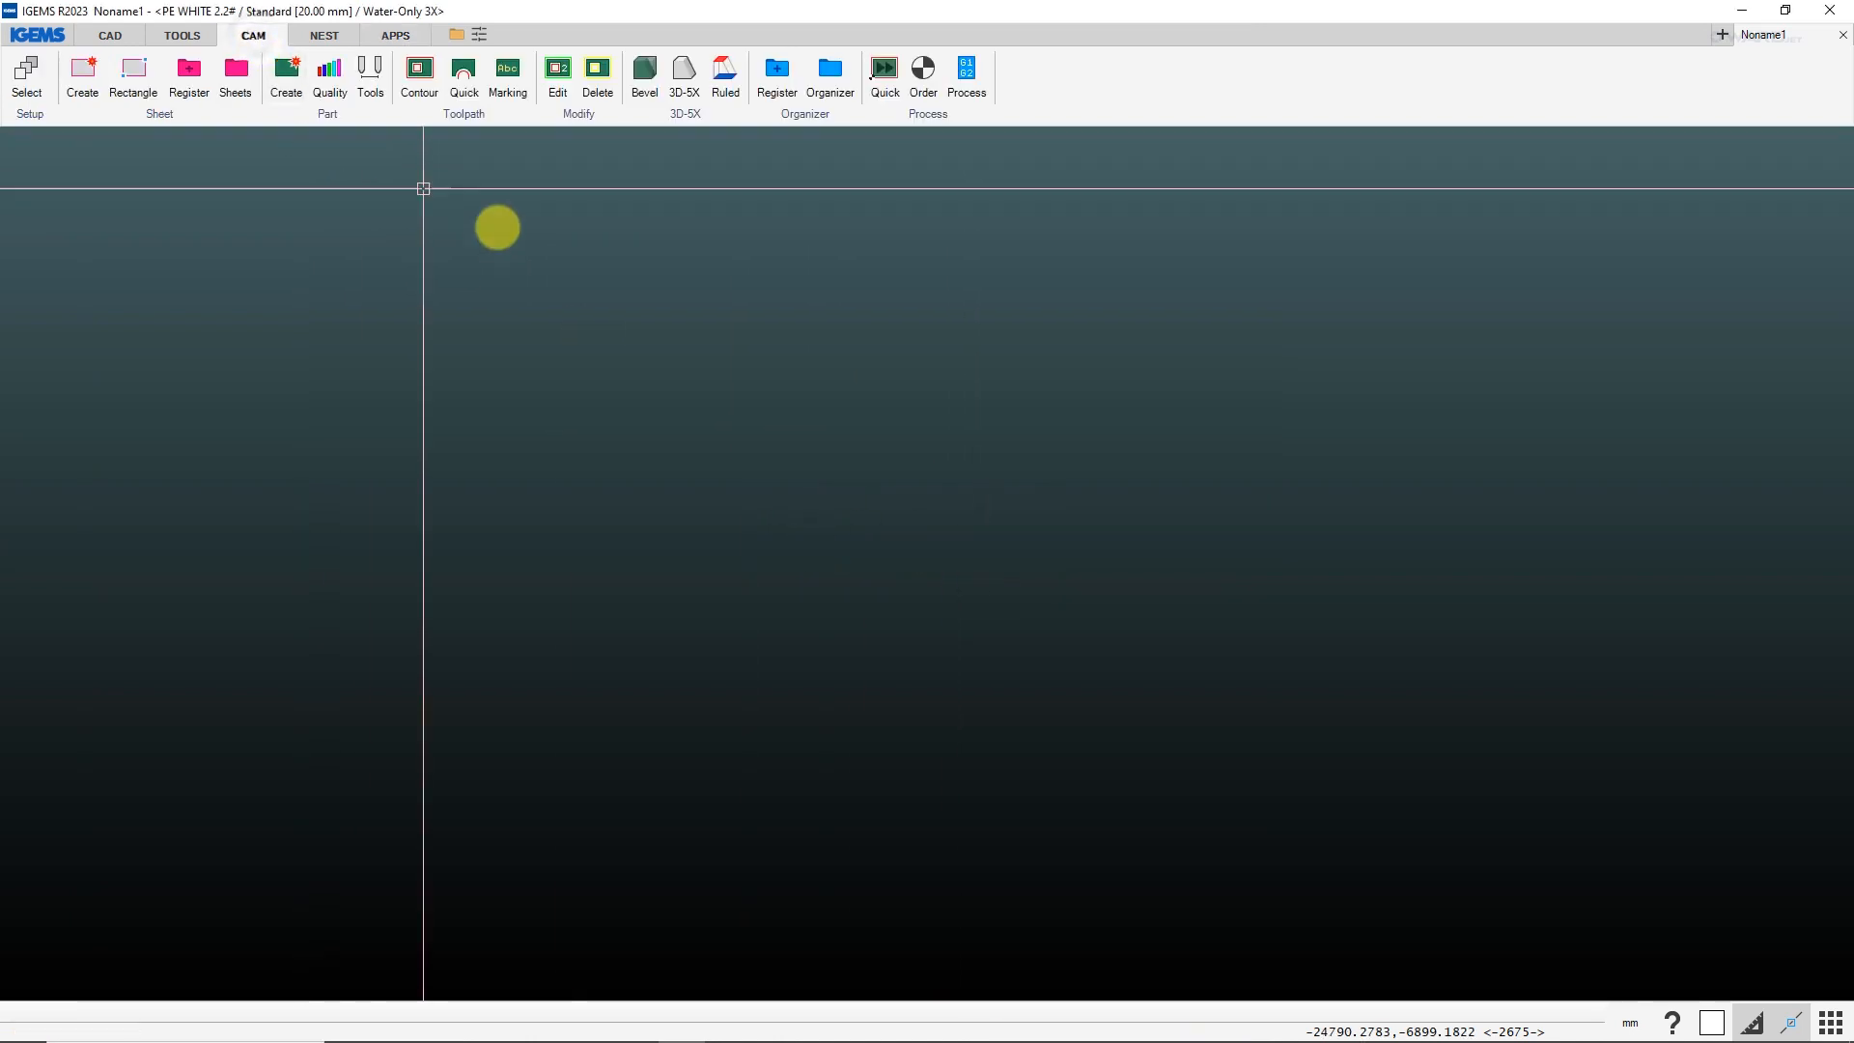
click(817, 75)
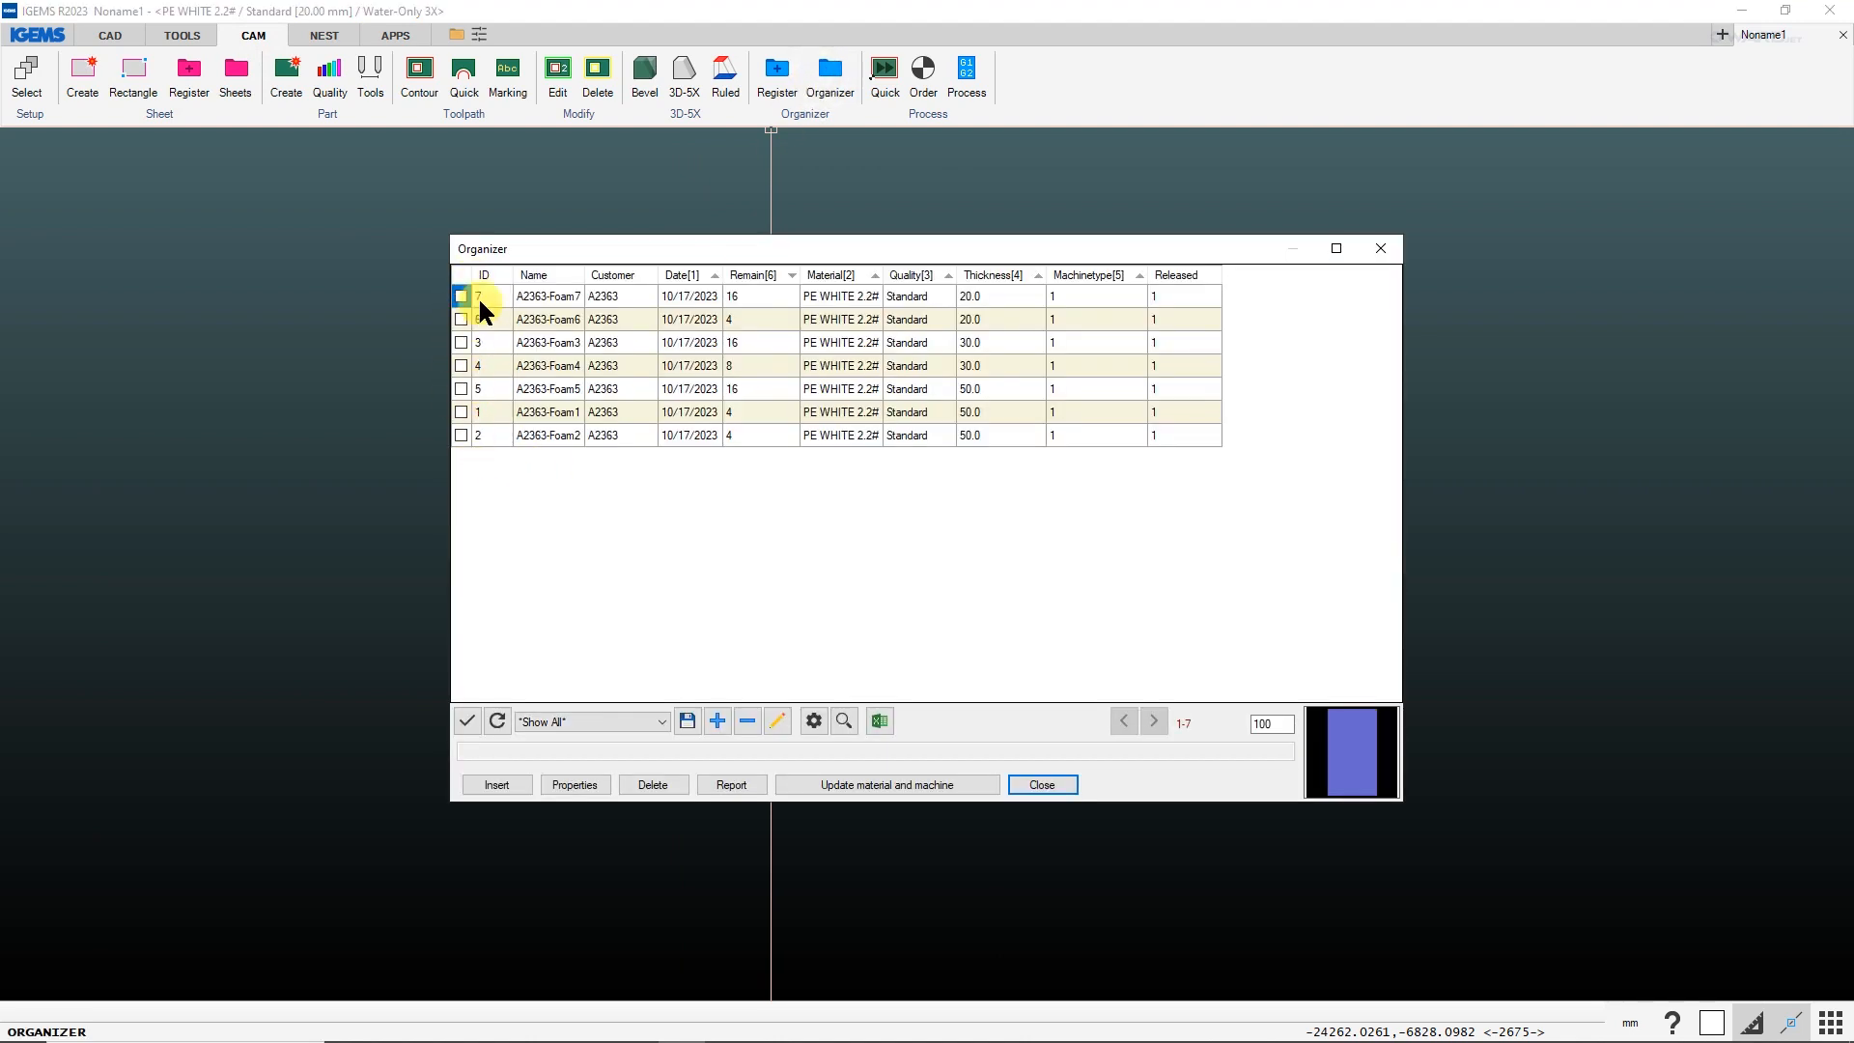
click(643, 720)
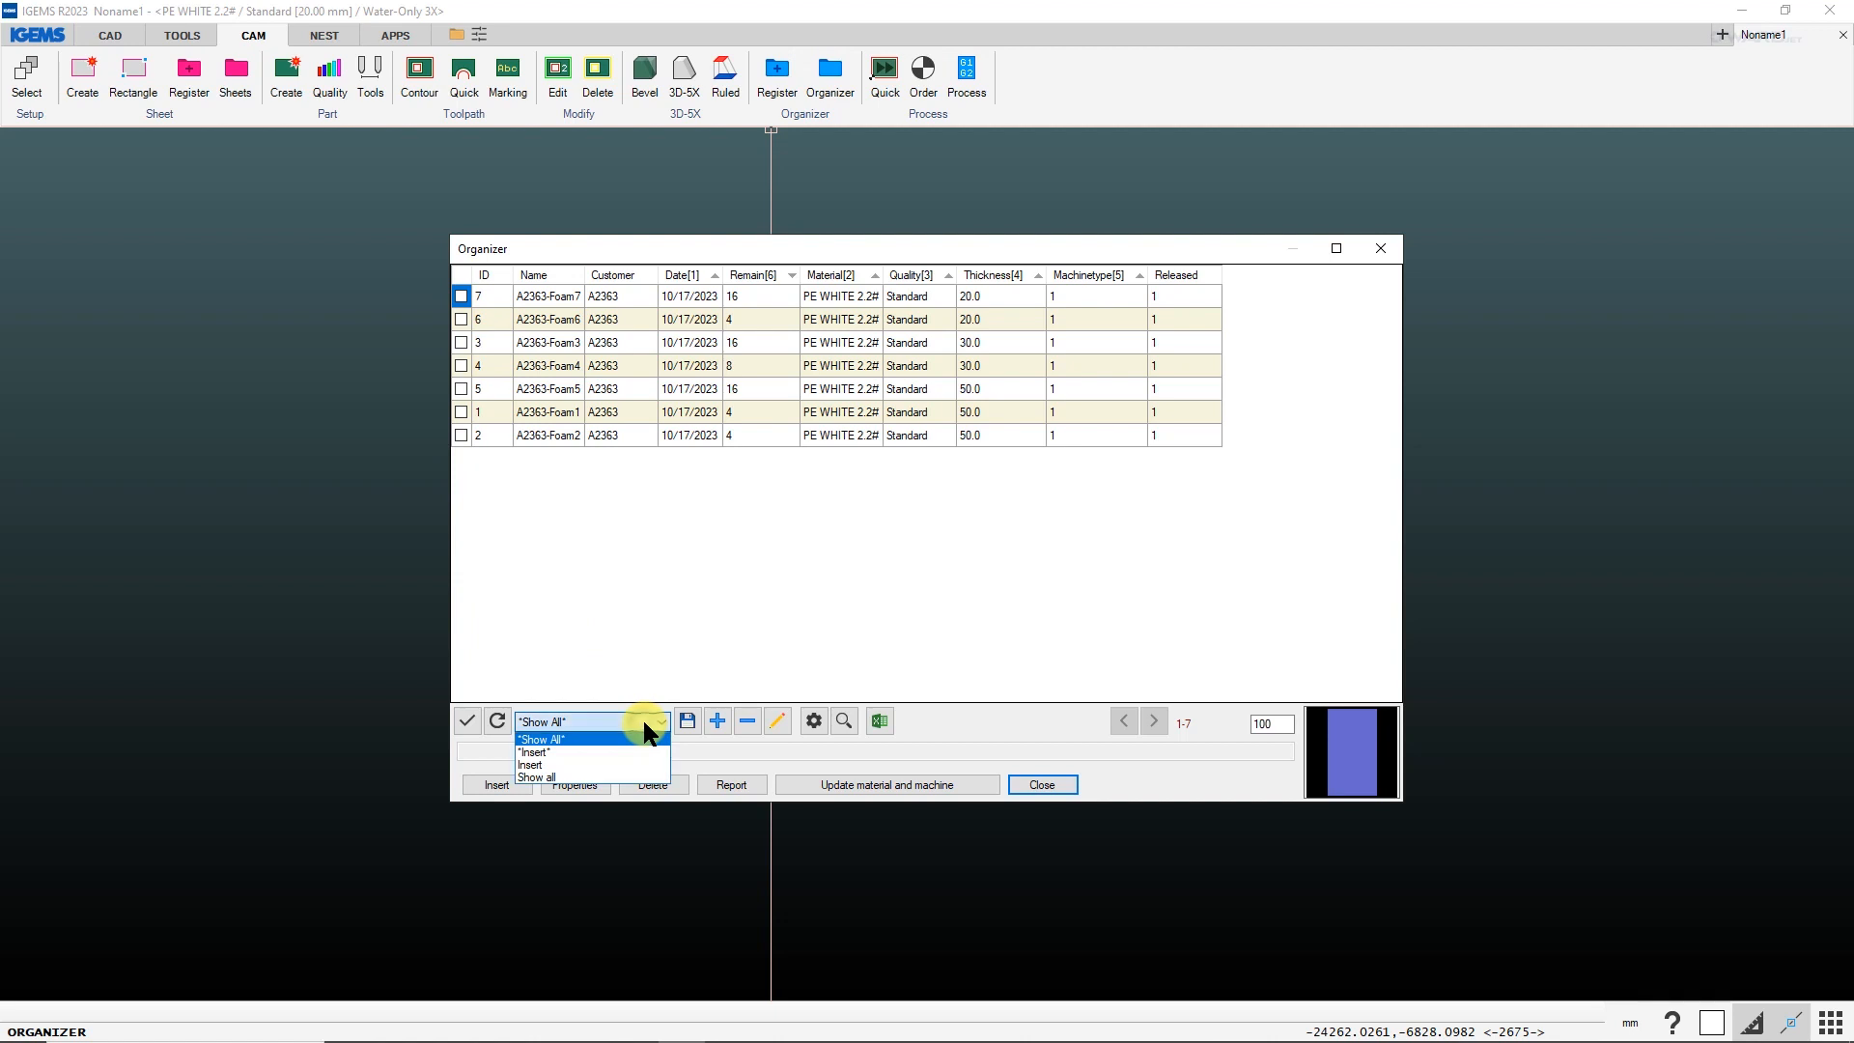
click(544, 739)
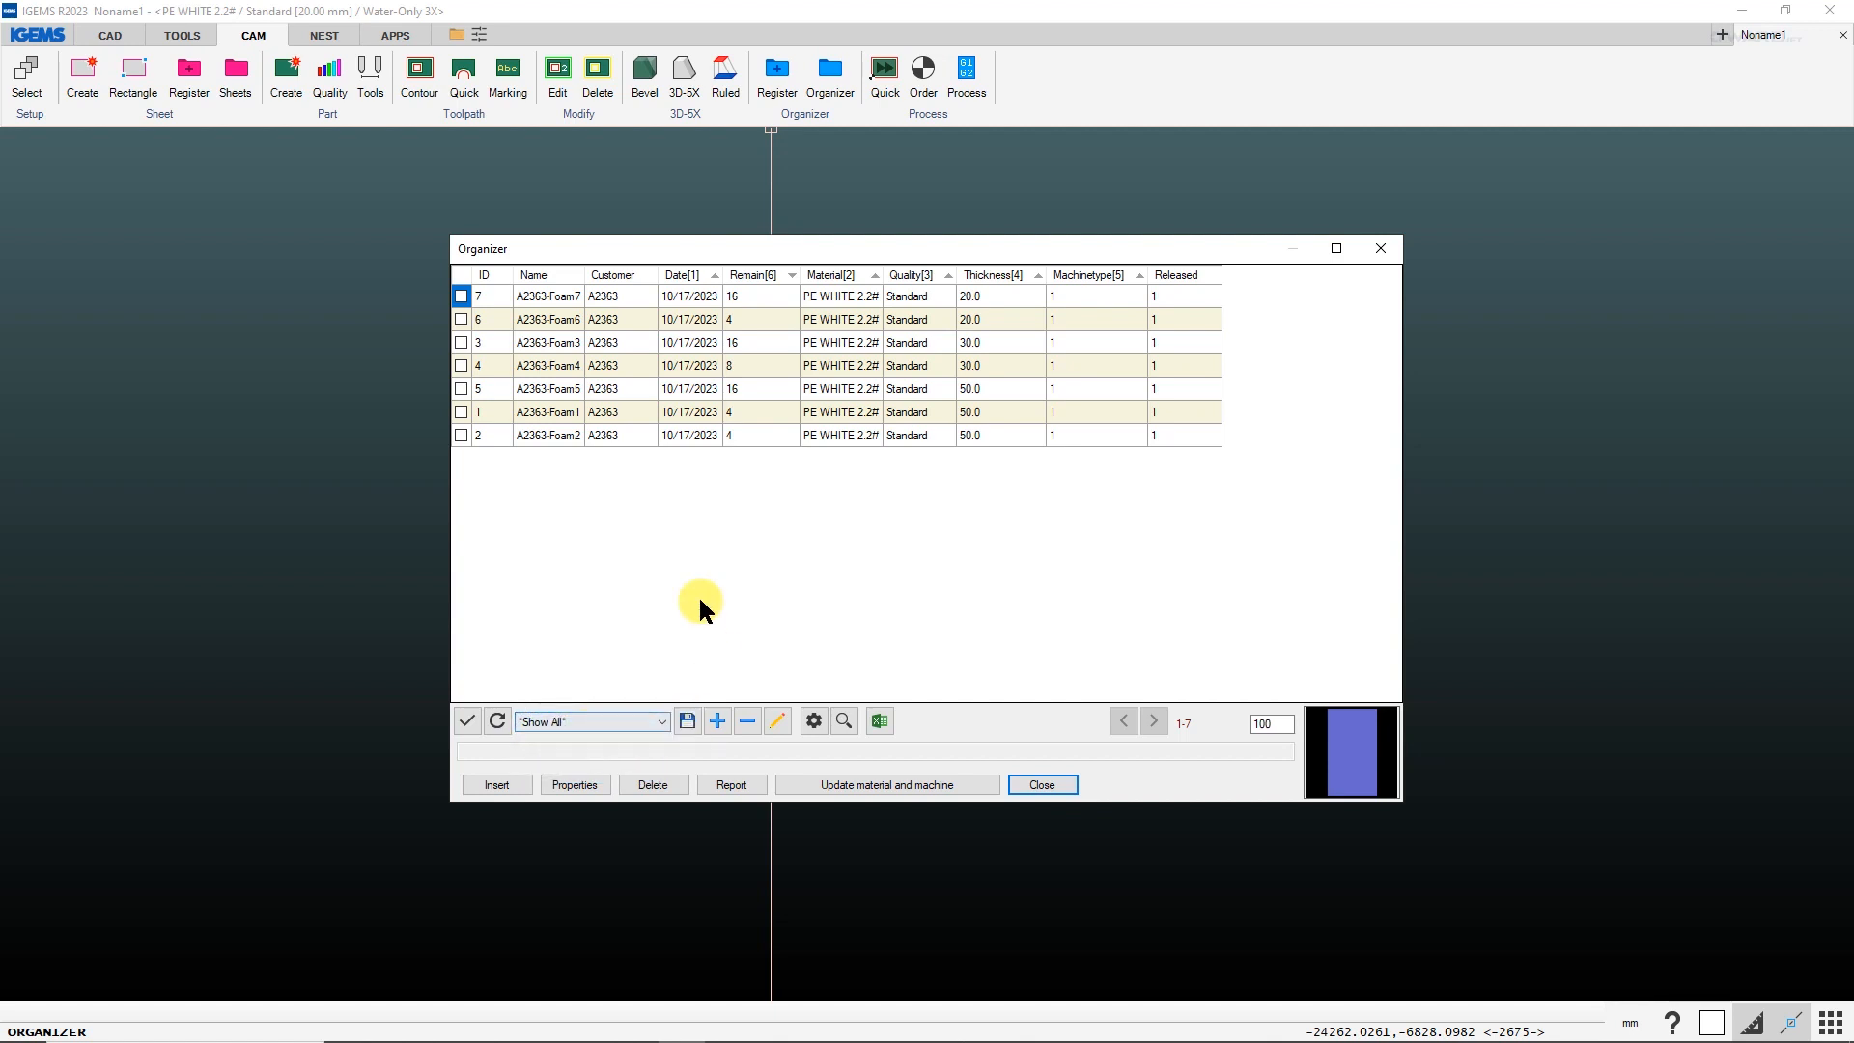
click(593, 720)
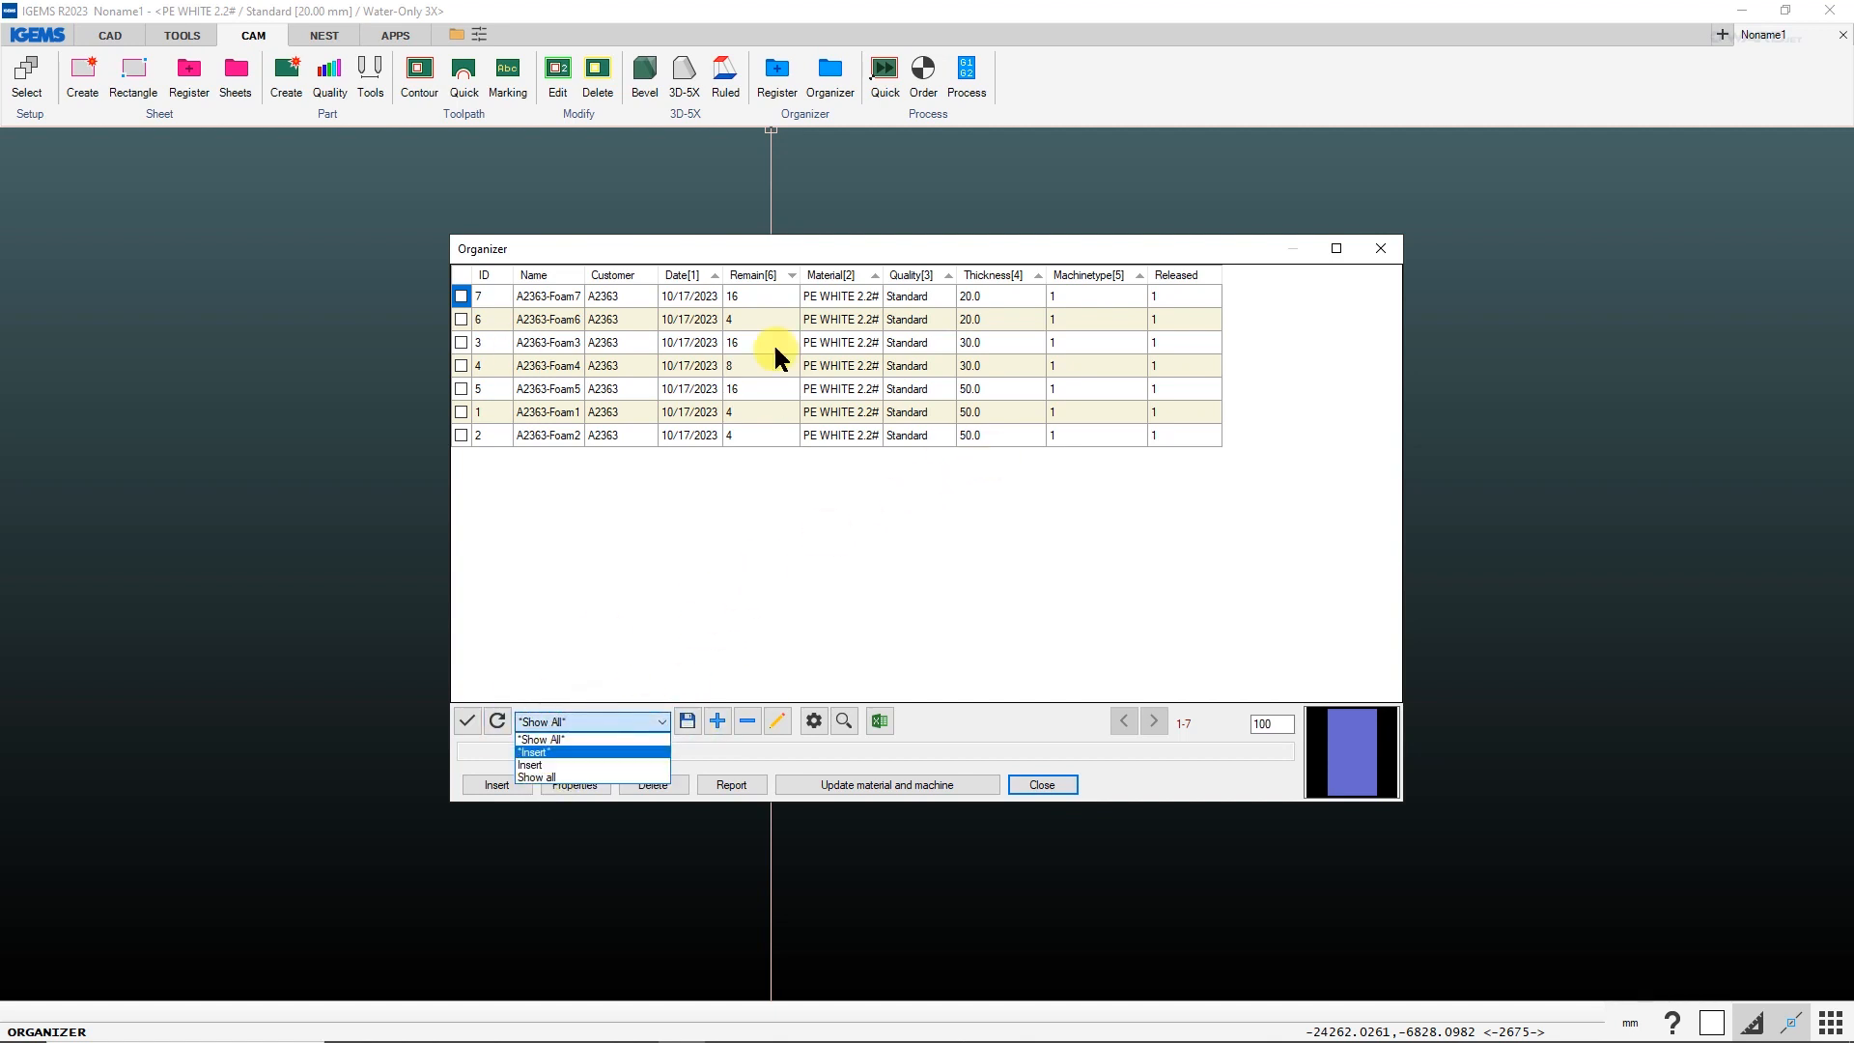
click(541, 778)
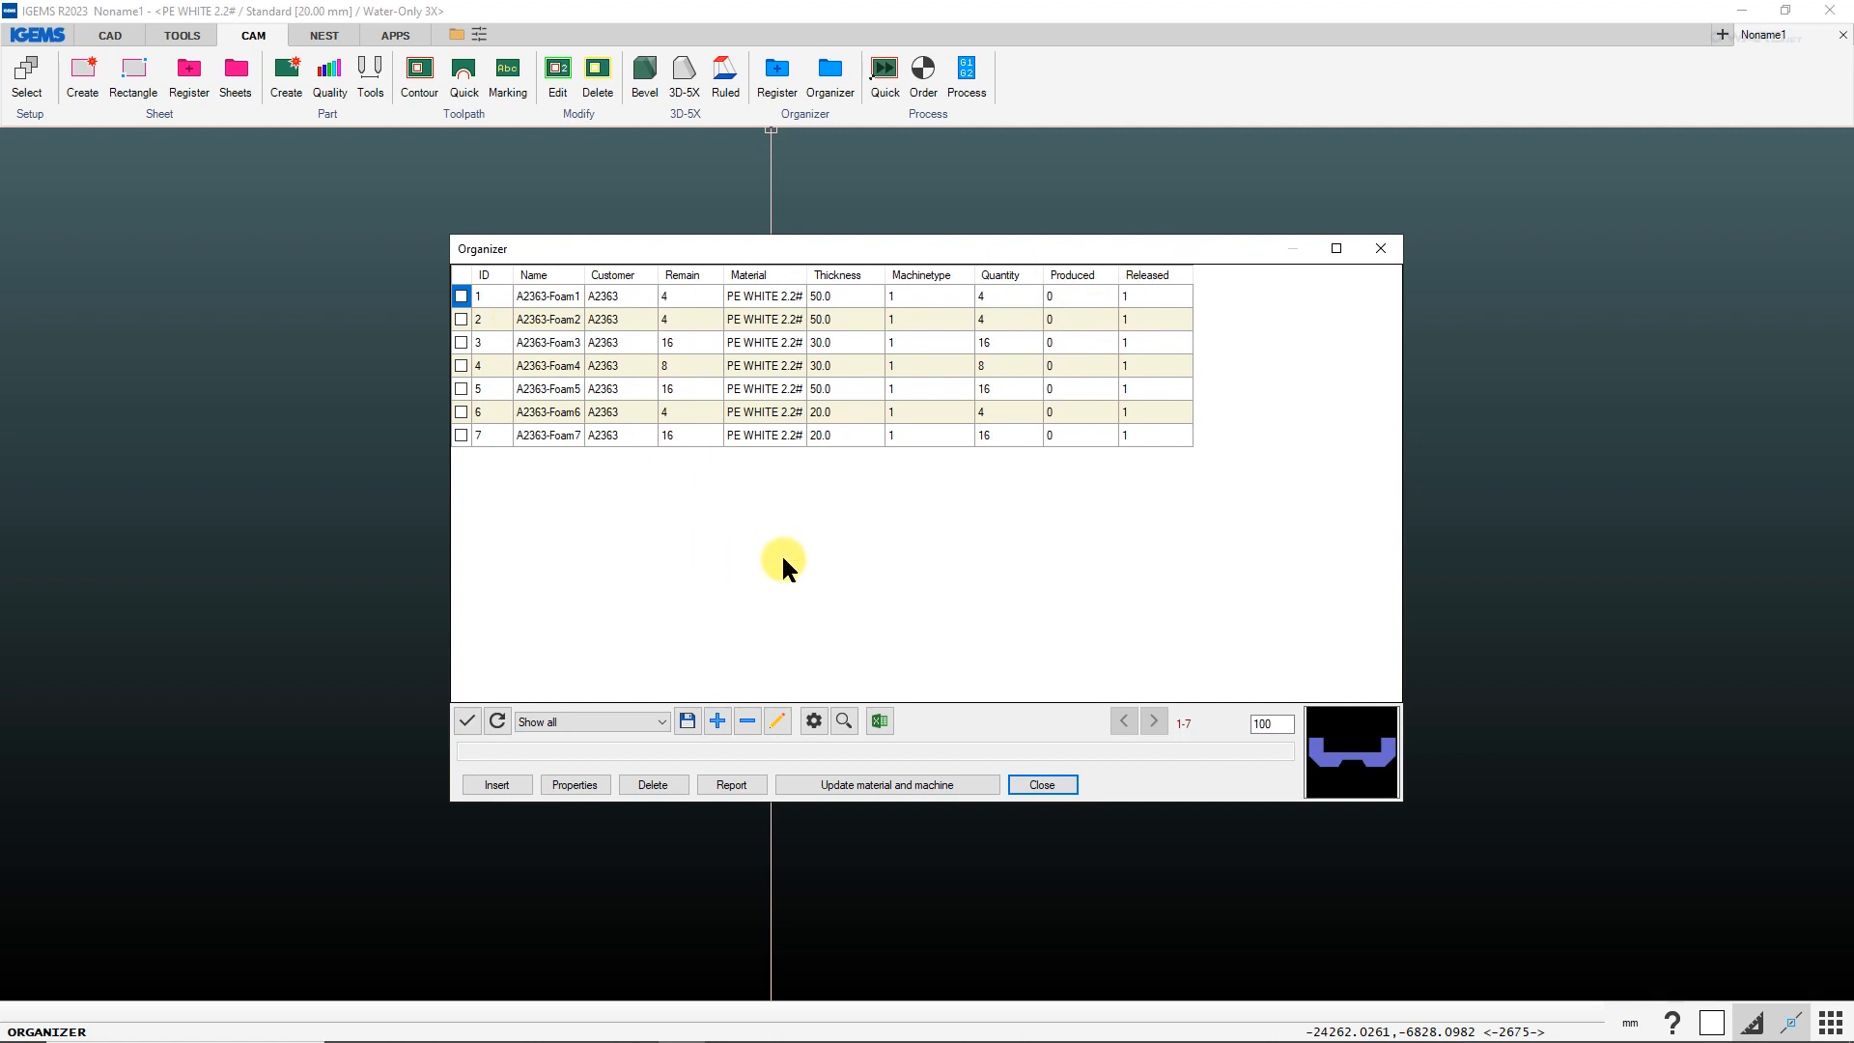
Make the DueDate column visible in the Show all profile and place it between Remain and Material.
click(778, 722)
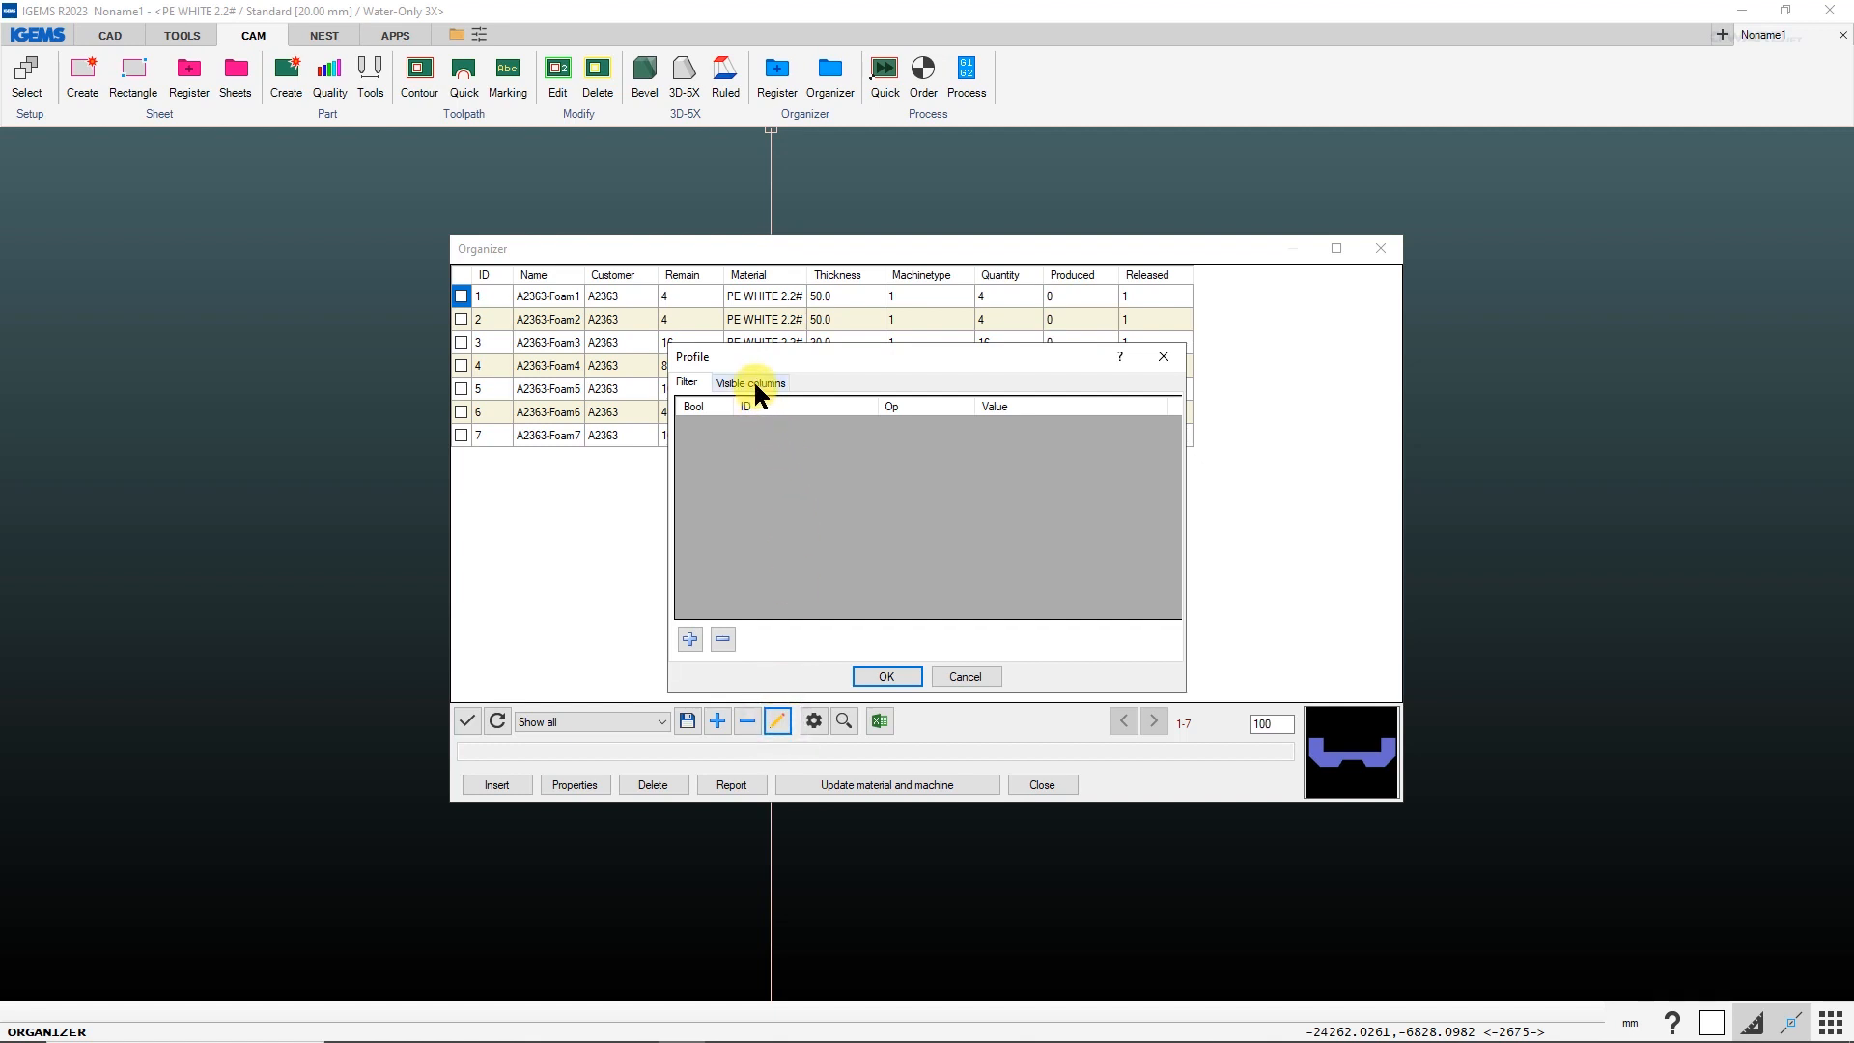
click(753, 383)
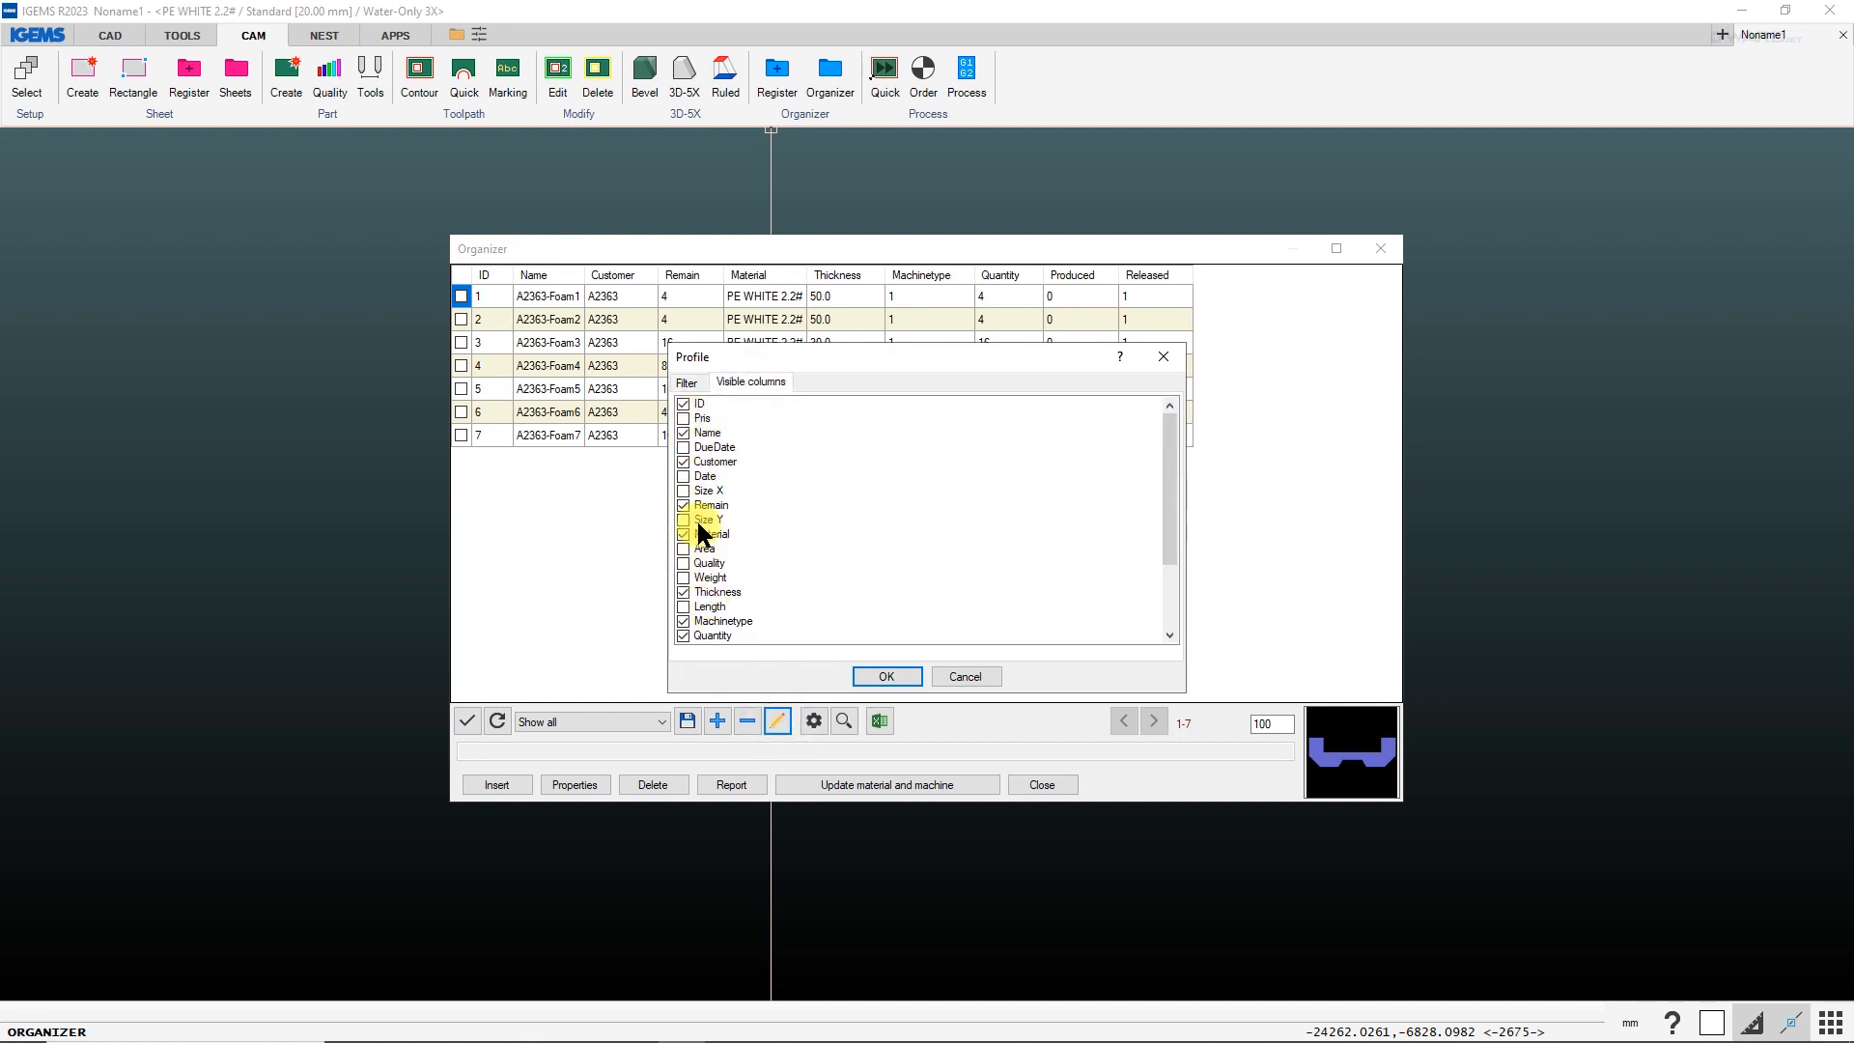
click(684, 449)
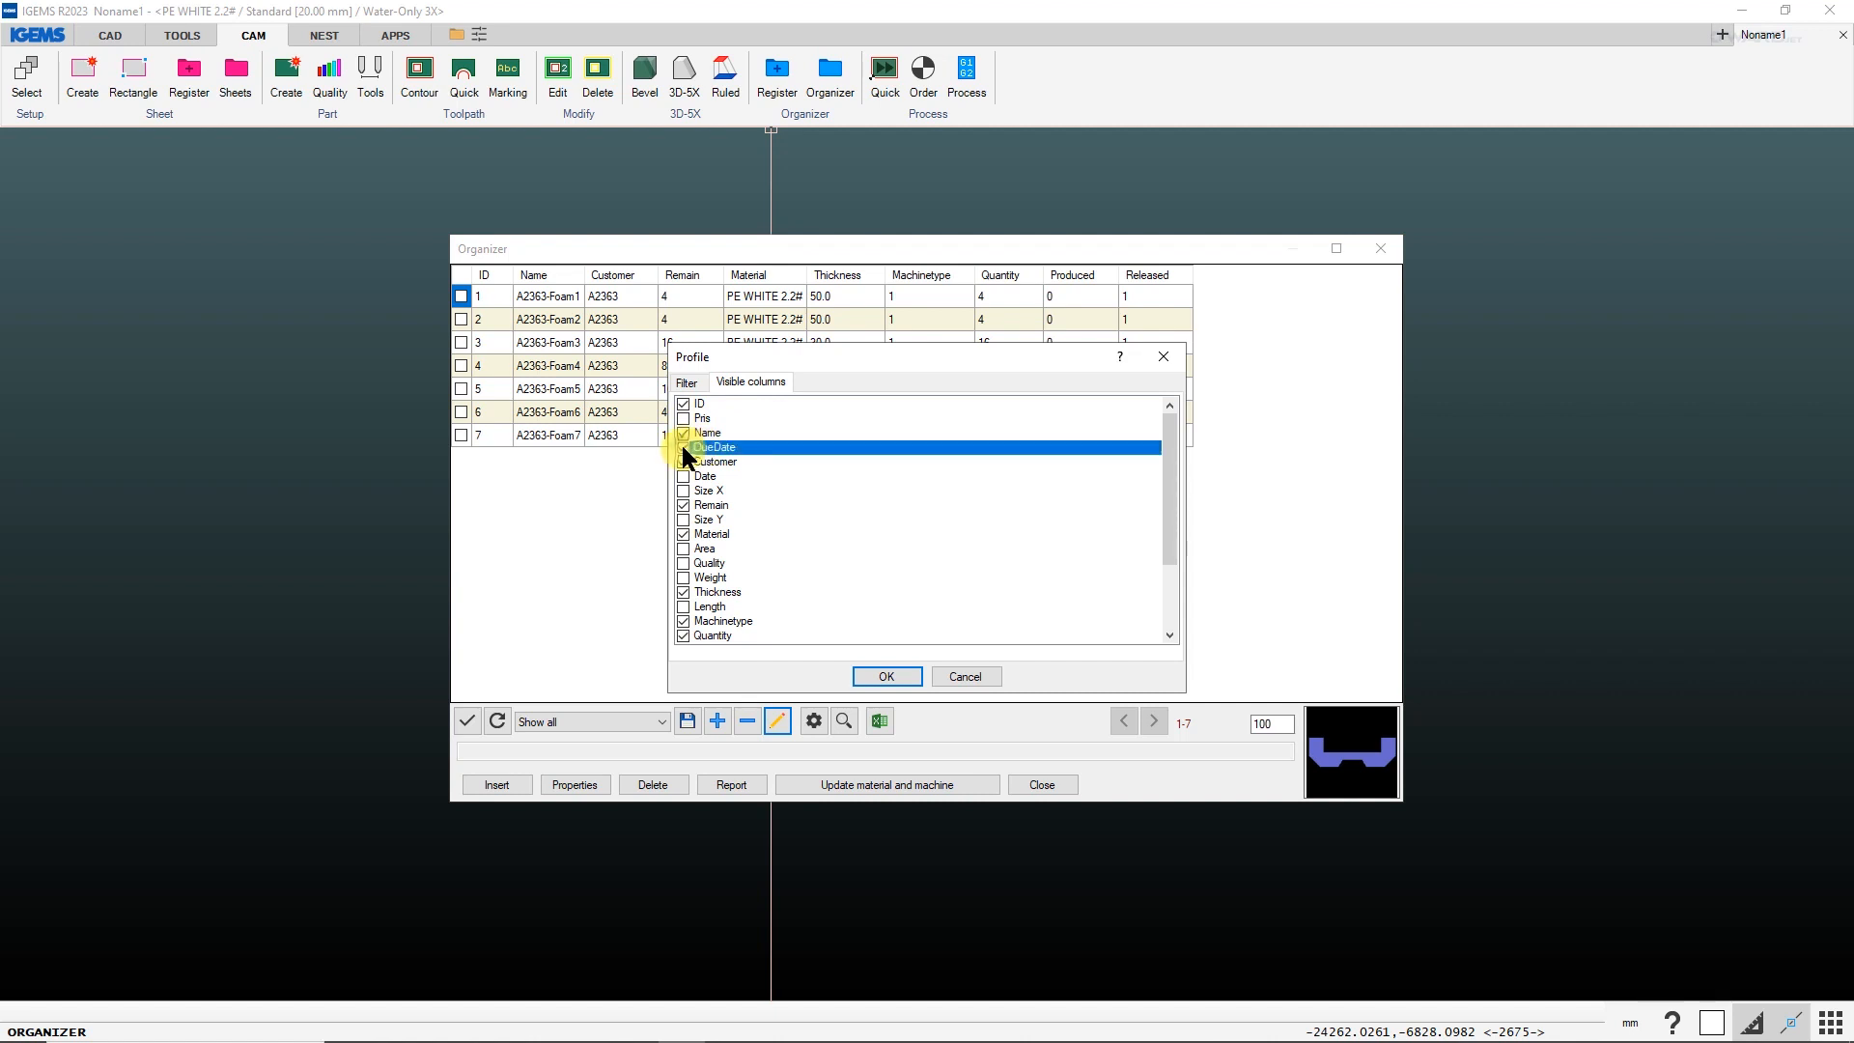
click(885, 675)
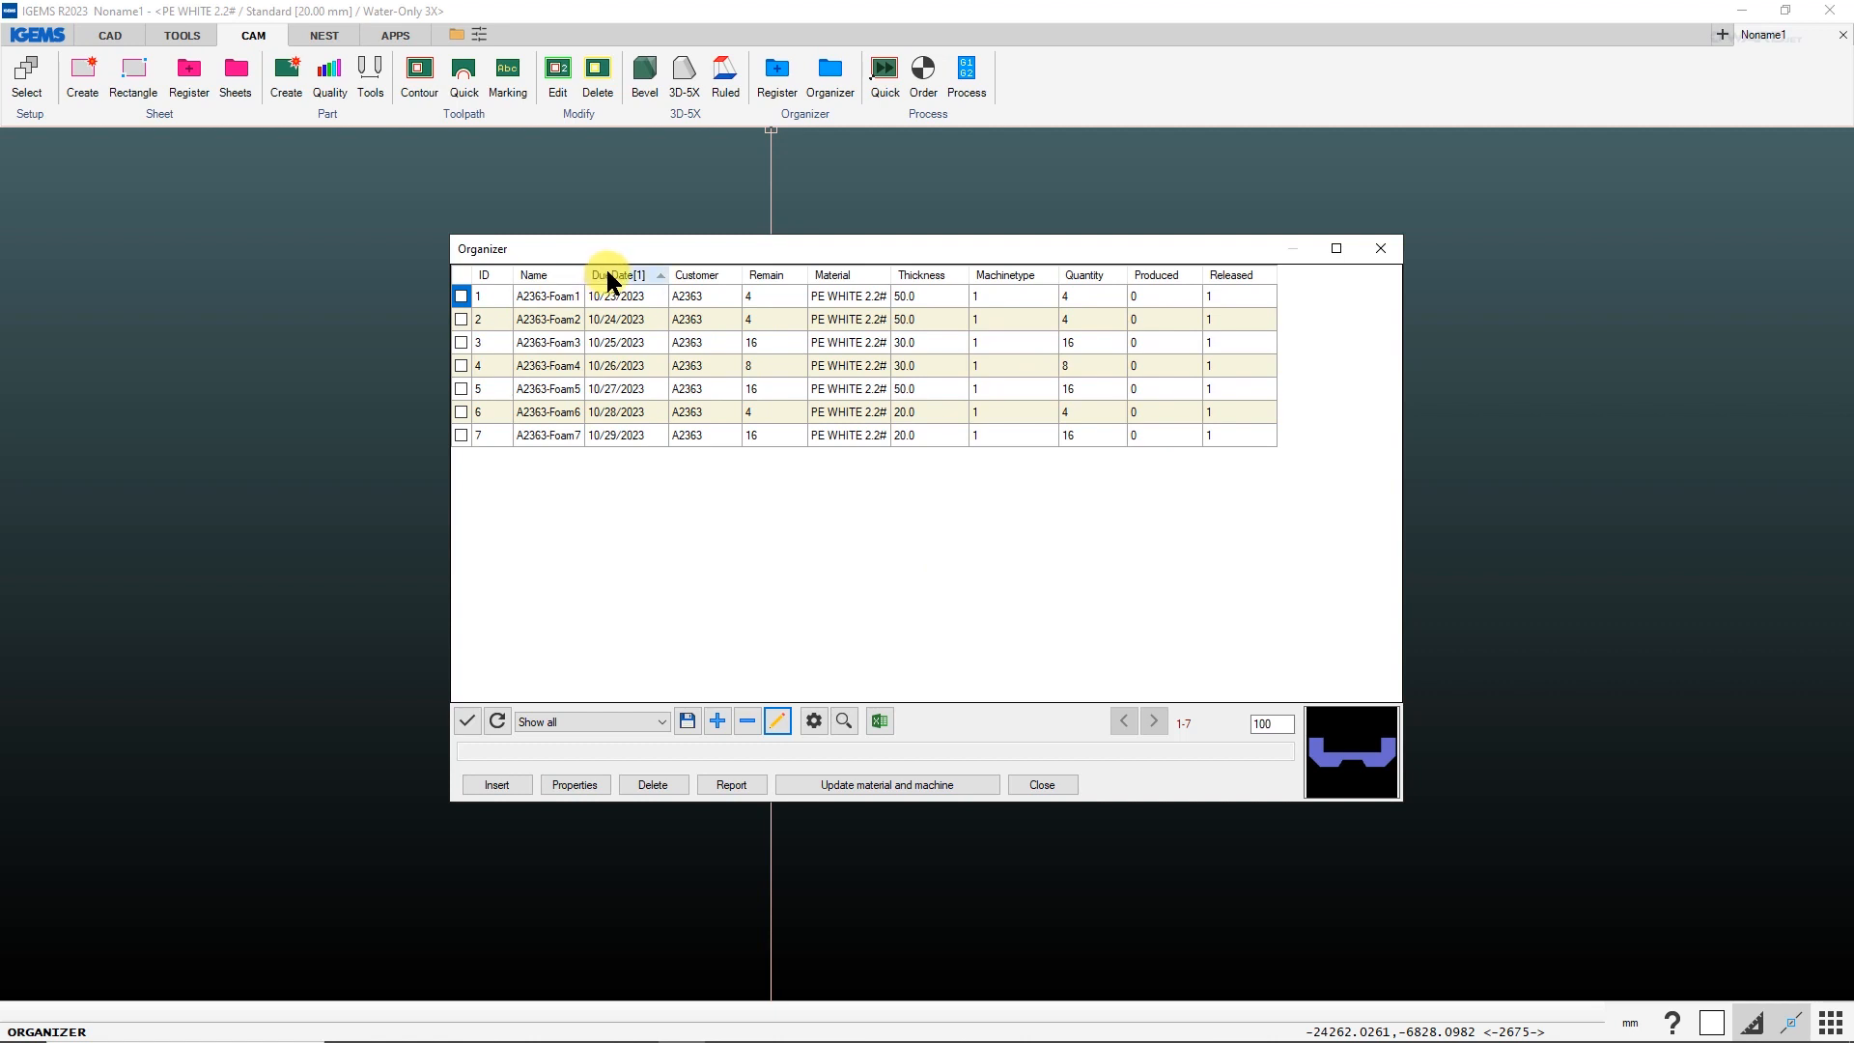
click(615, 274)
drag(744, 277, 792, 270)
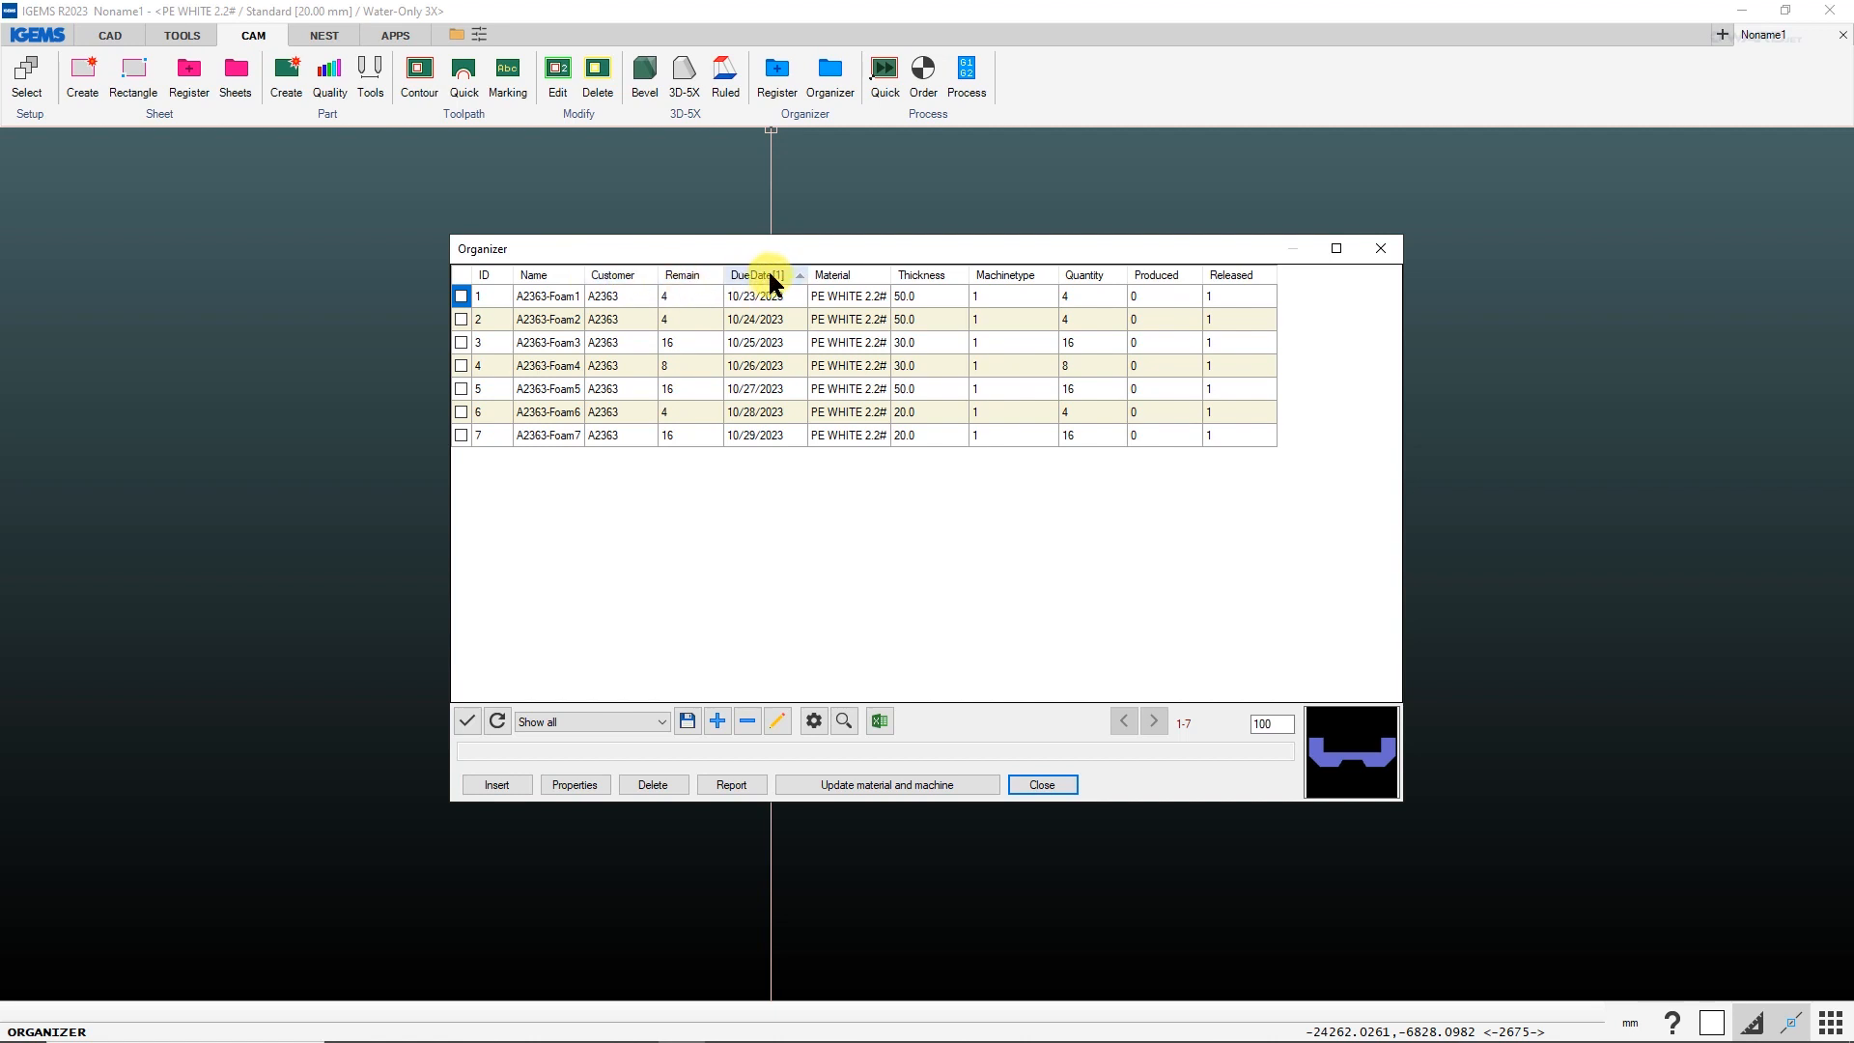
Try sorting the parts by material and thickness, sort them by due date, and save the profile before closing the Organizer.
click(767, 274)
click(831, 273)
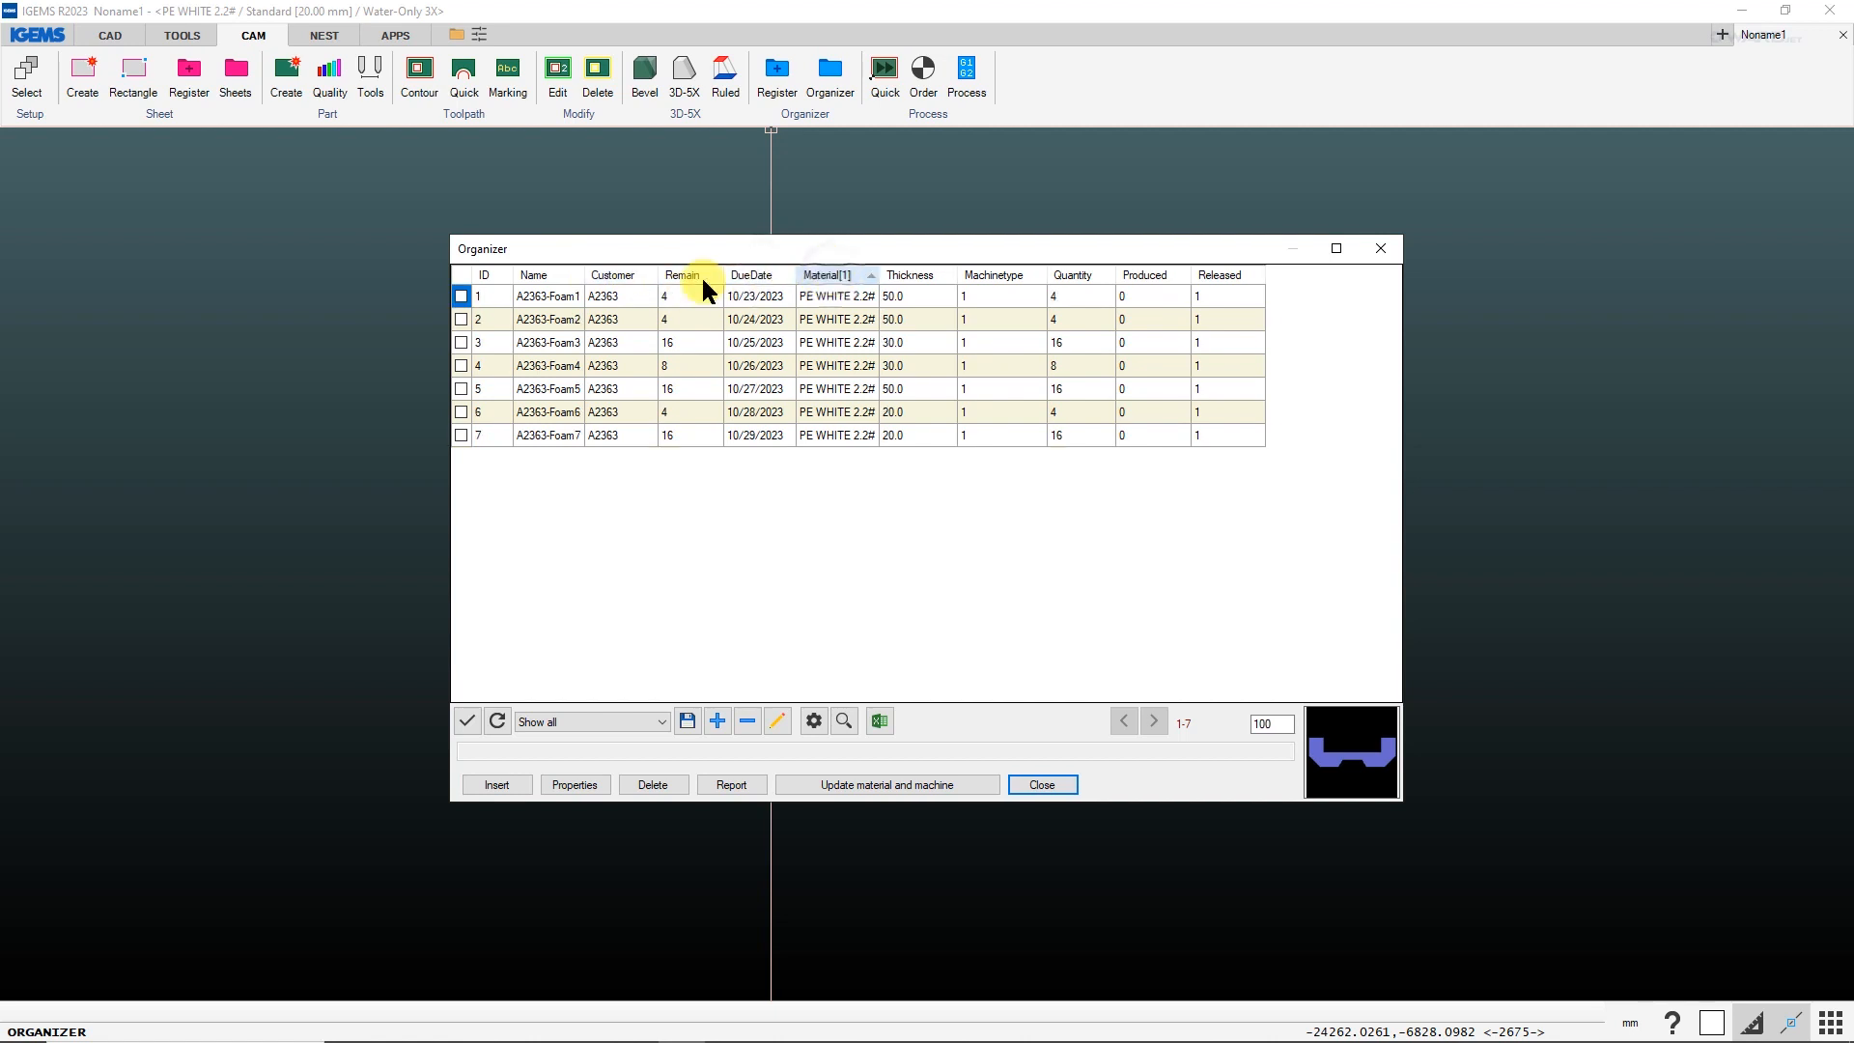
click(913, 275)
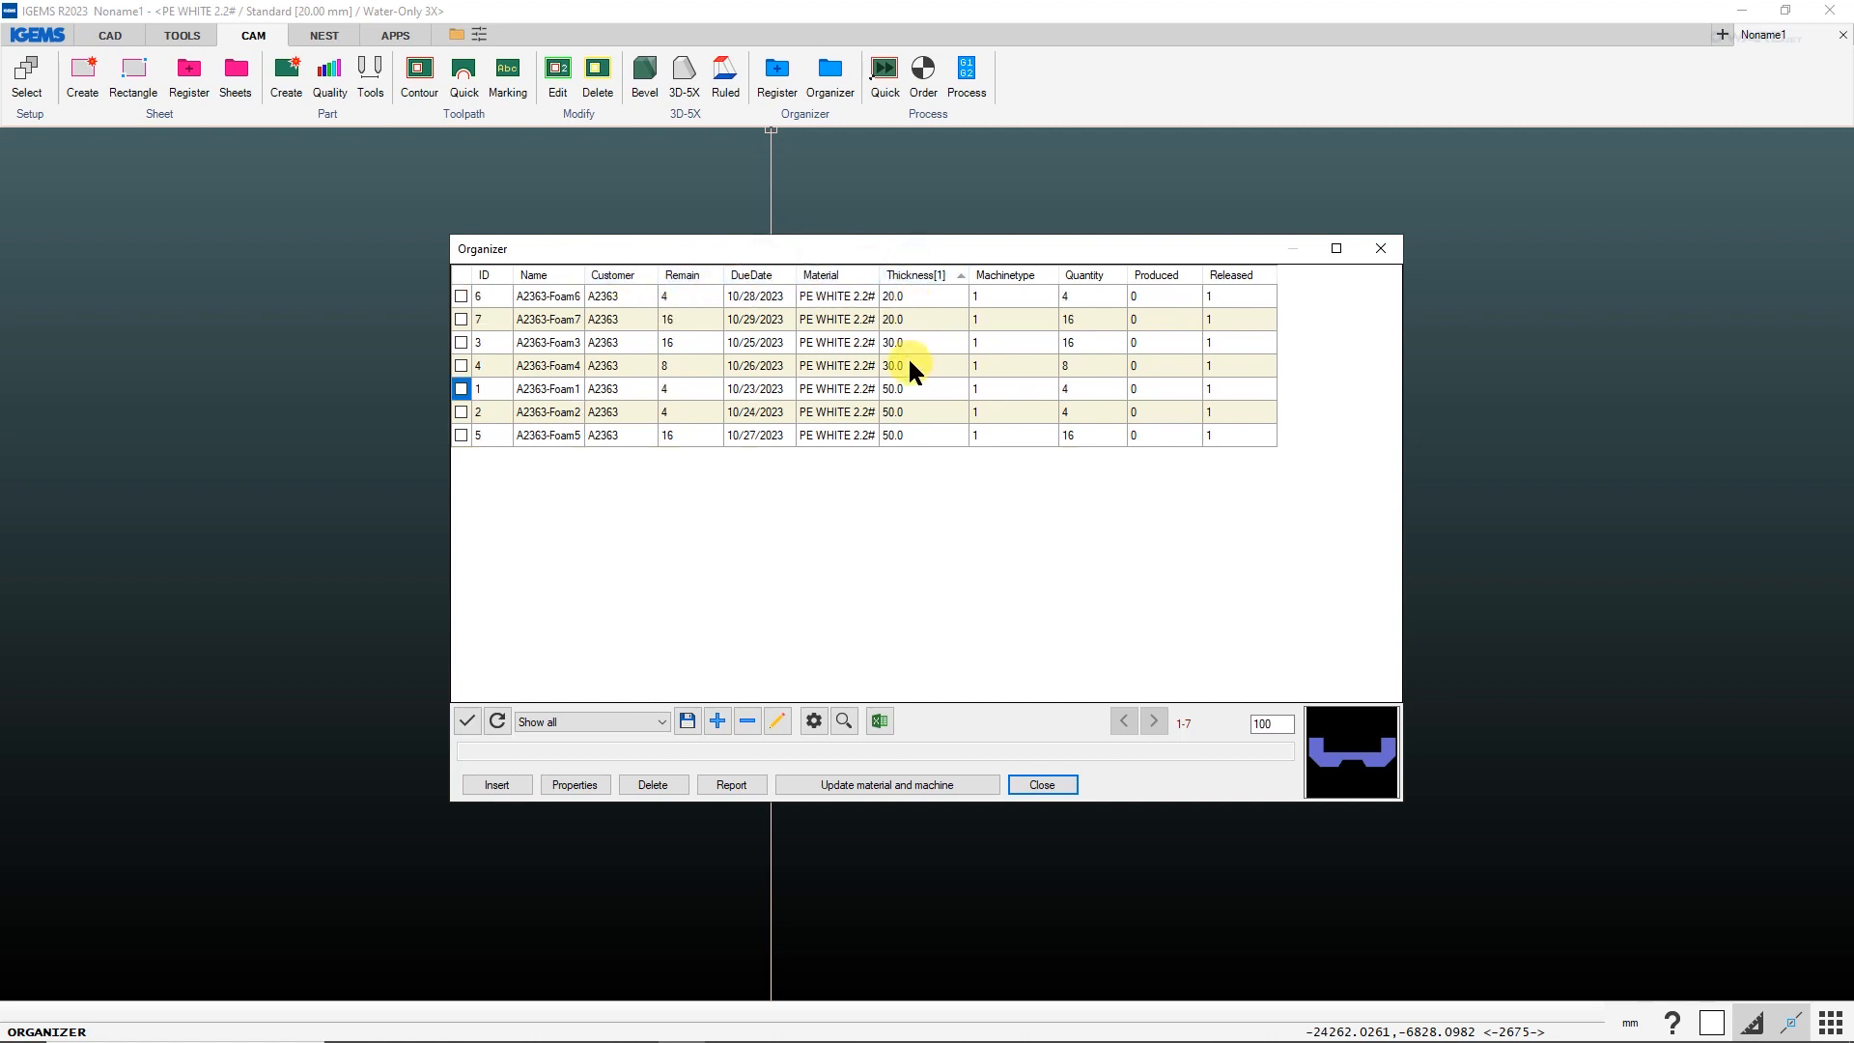
click(749, 280)
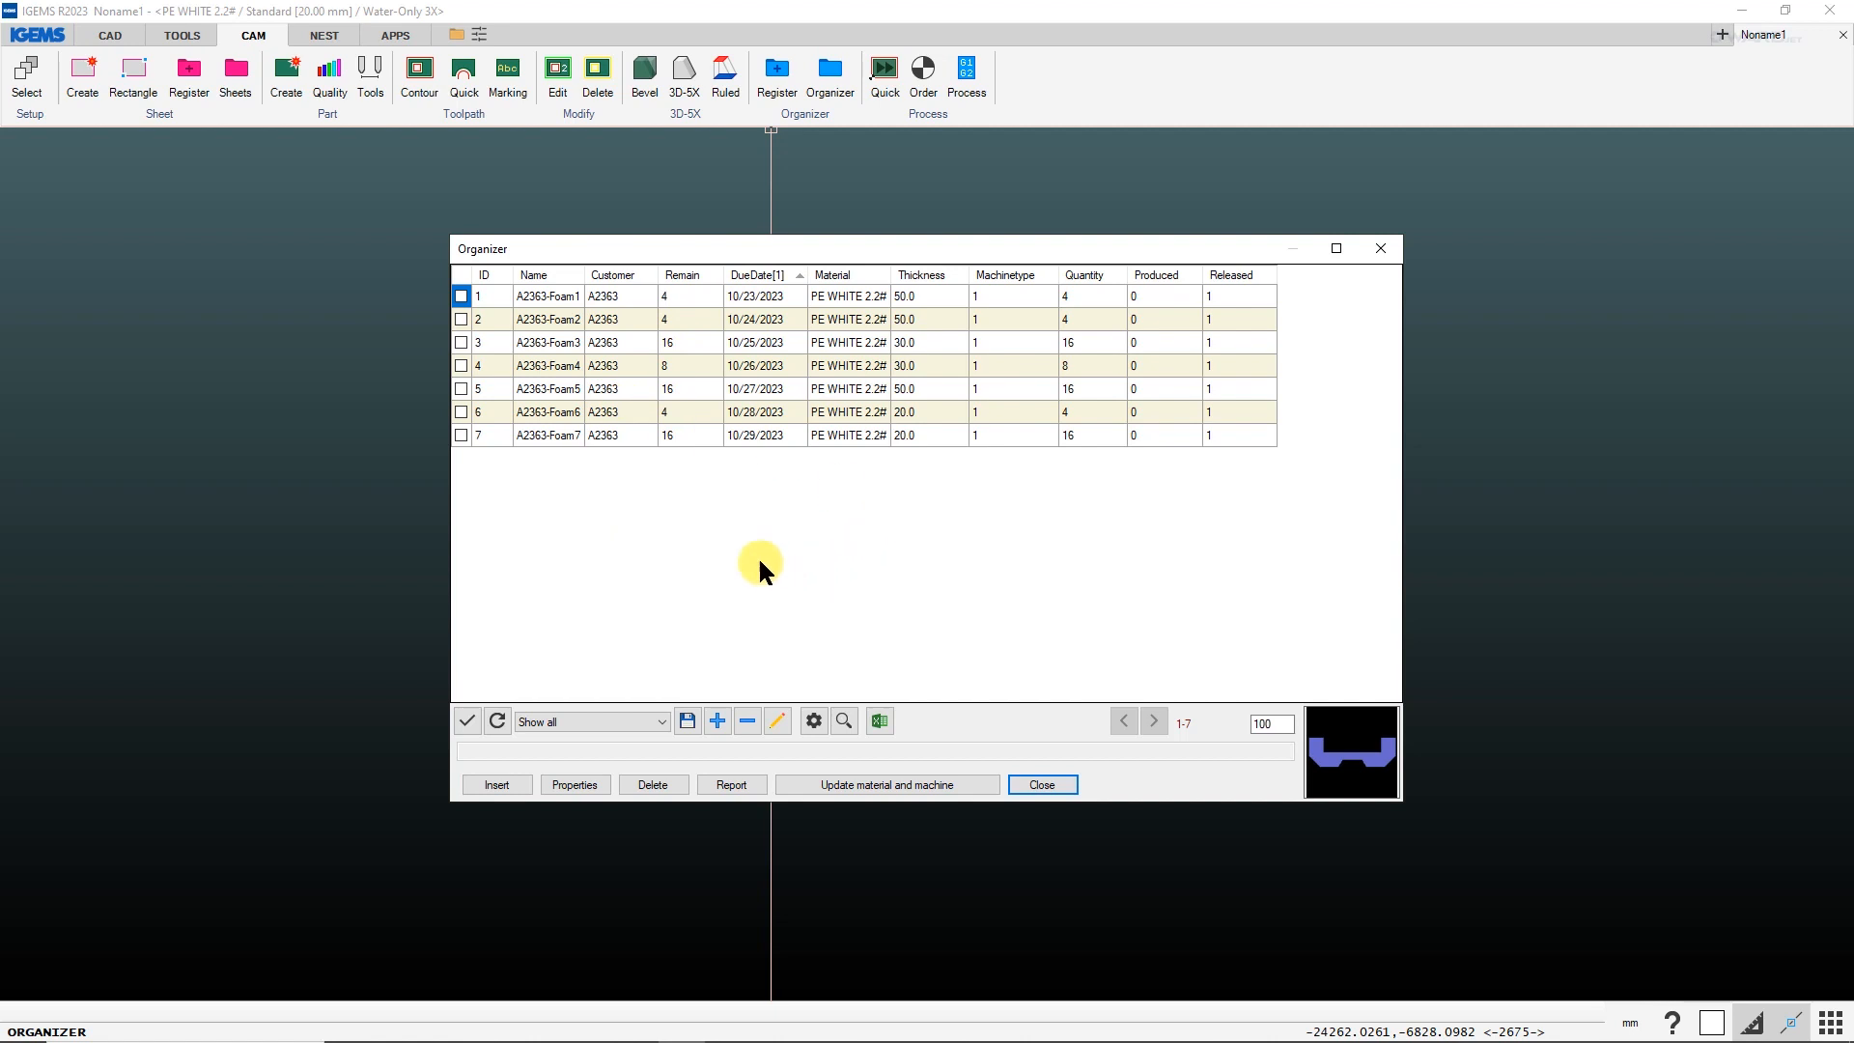
click(688, 725)
click(1041, 785)
Start Auto nest without selecting any parts, sheets or obstacles in the drawing.
click(325, 37)
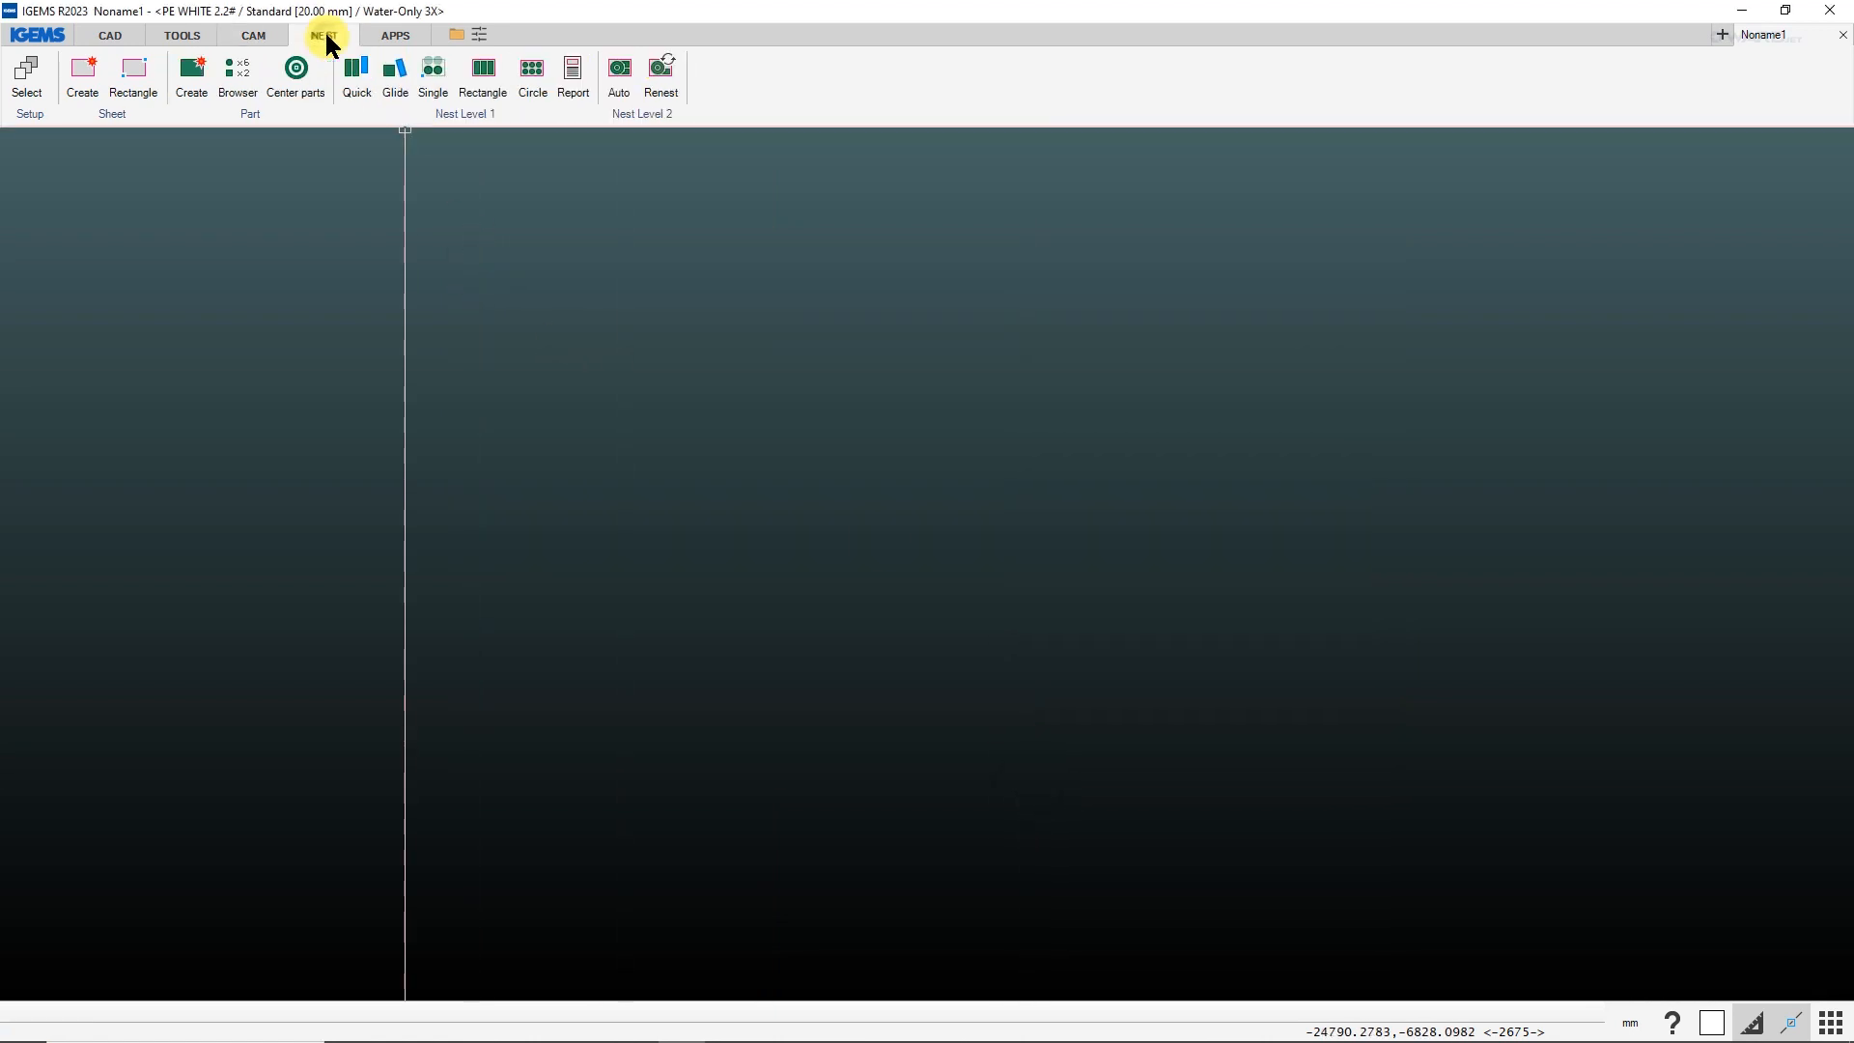
click(611, 77)
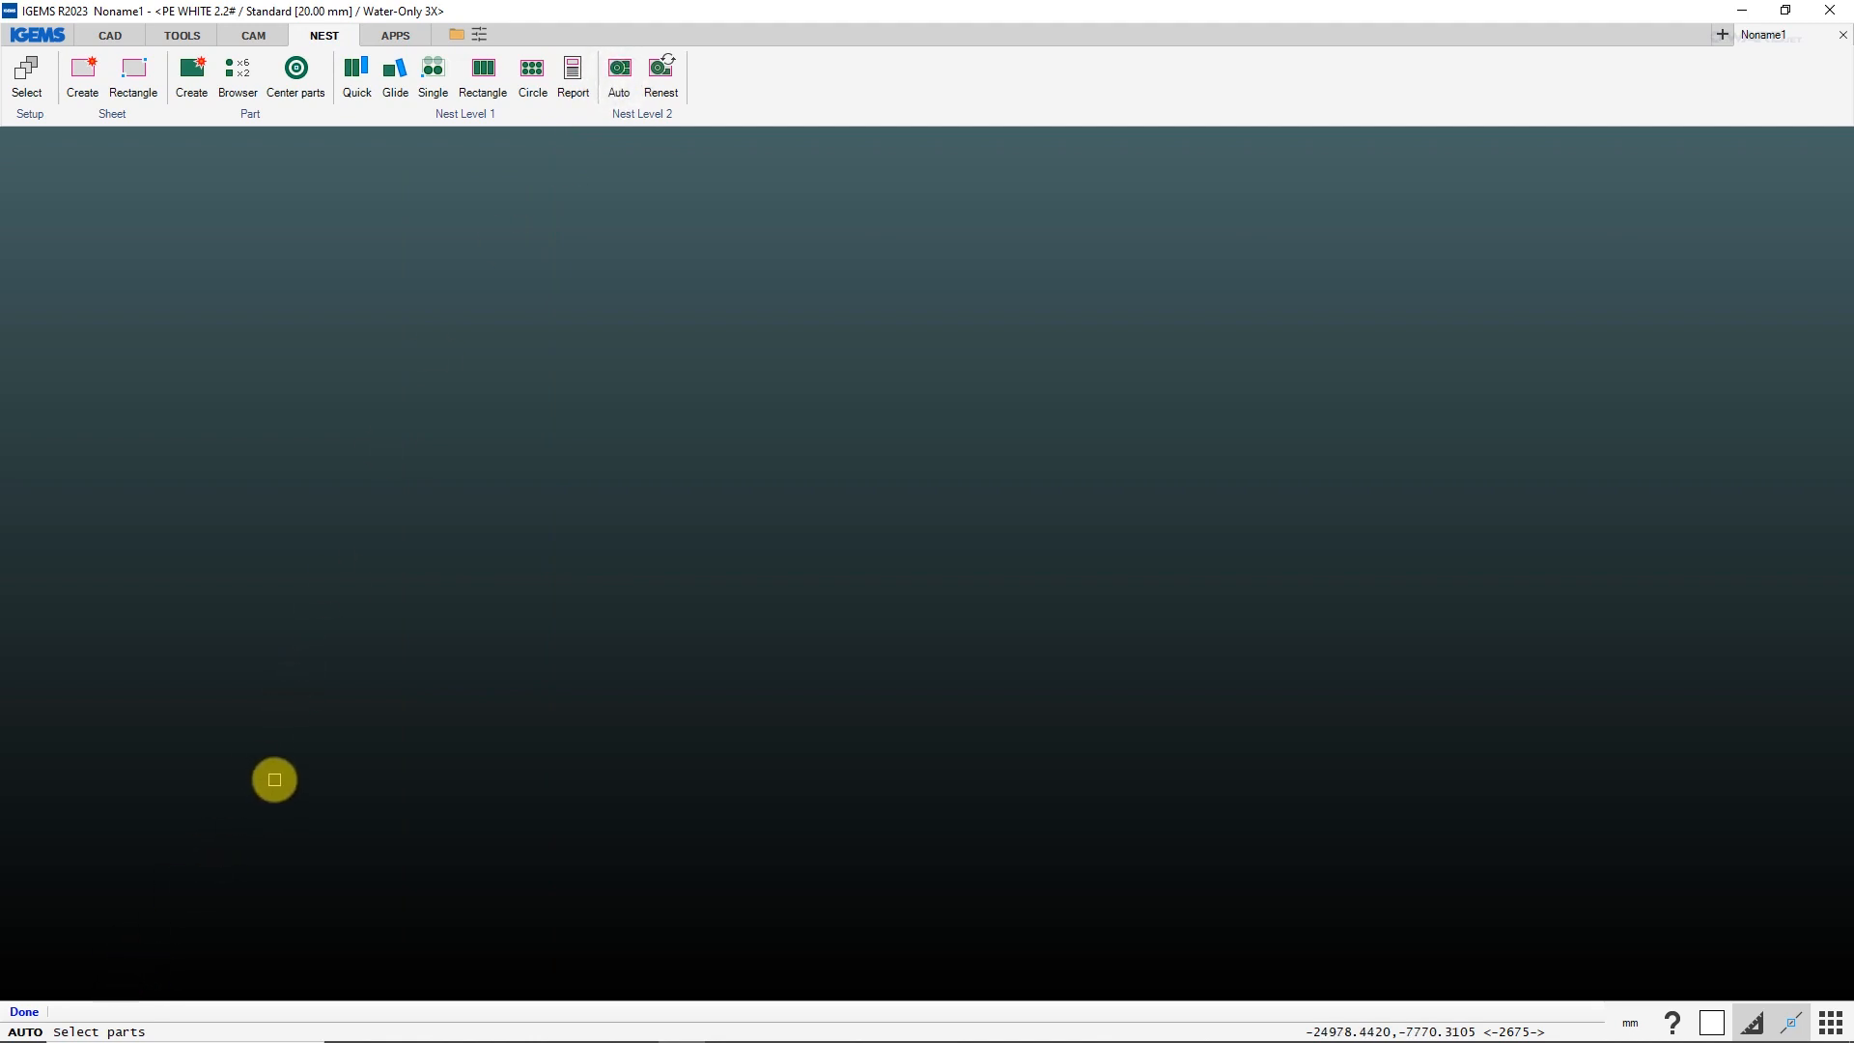
right_click(629, 678)
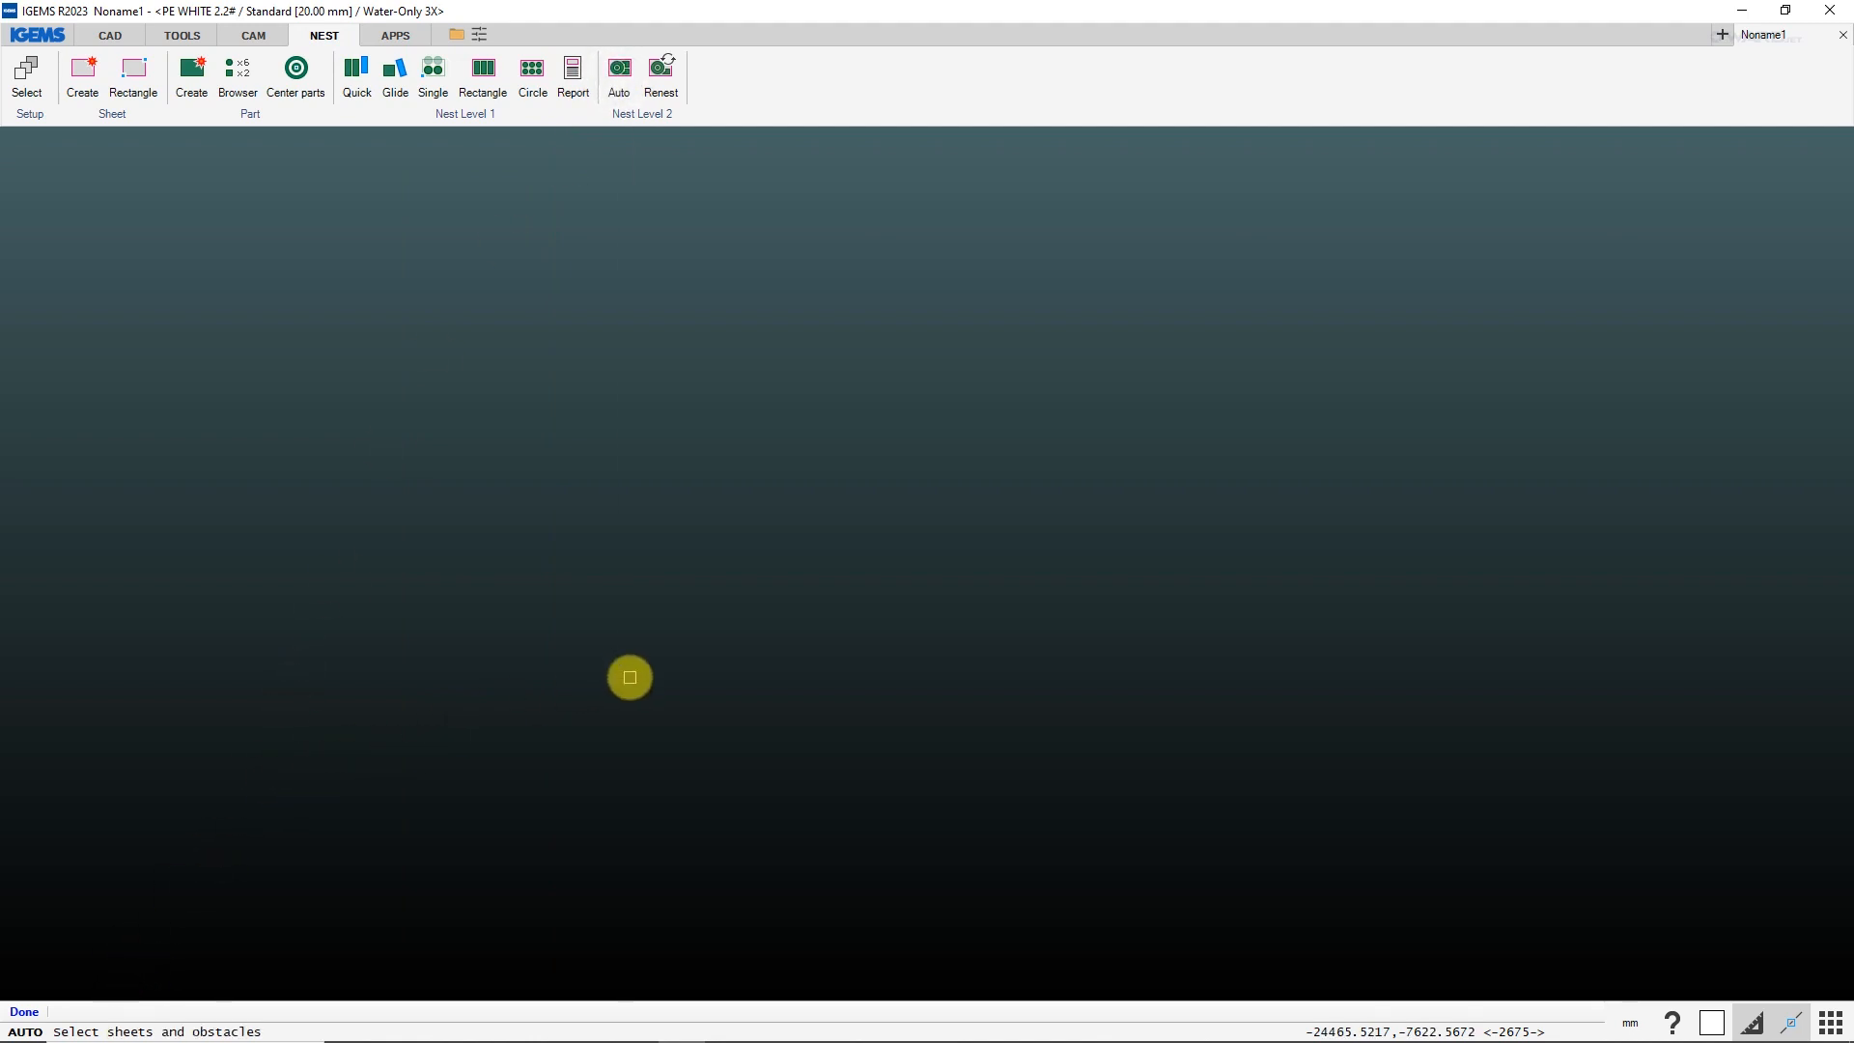
right_click(696, 646)
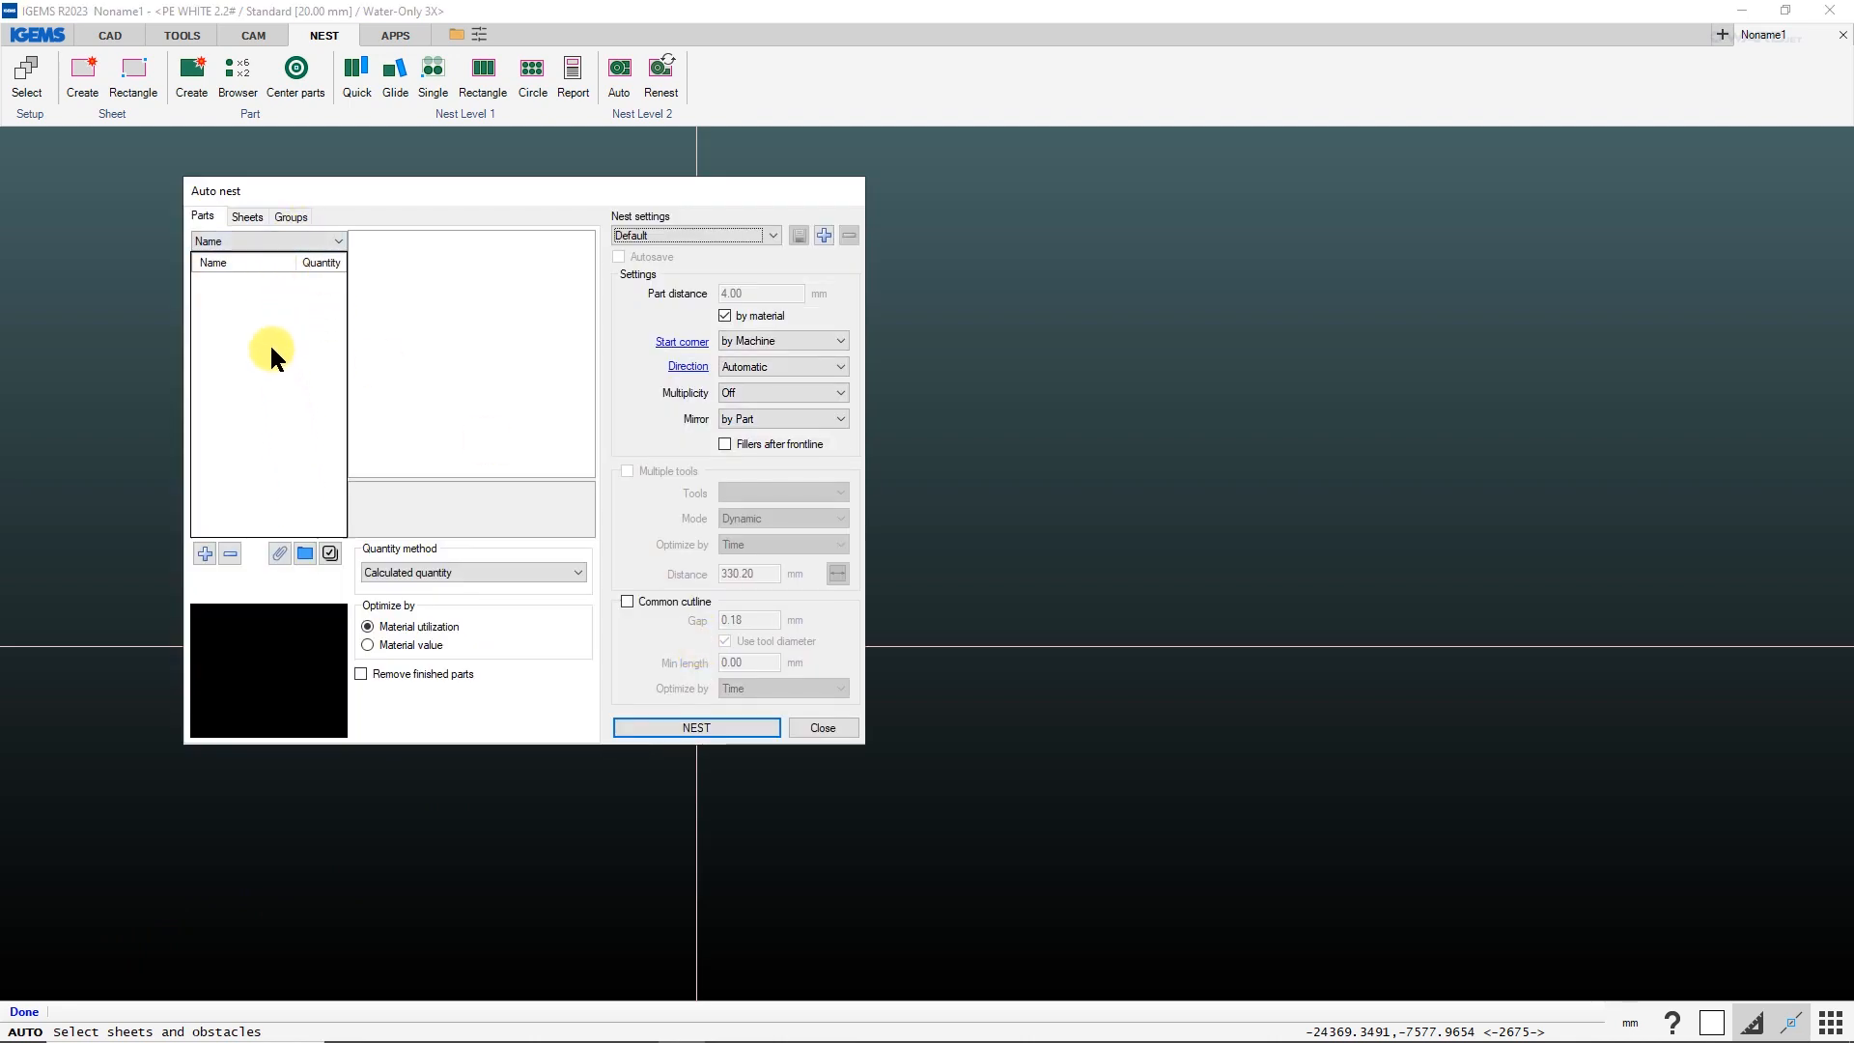
Insert A2363-Foam6 and A2363-Foam7 into the nest from the Organizer using the "Insert" profile, and check both parts' properties.
click(306, 549)
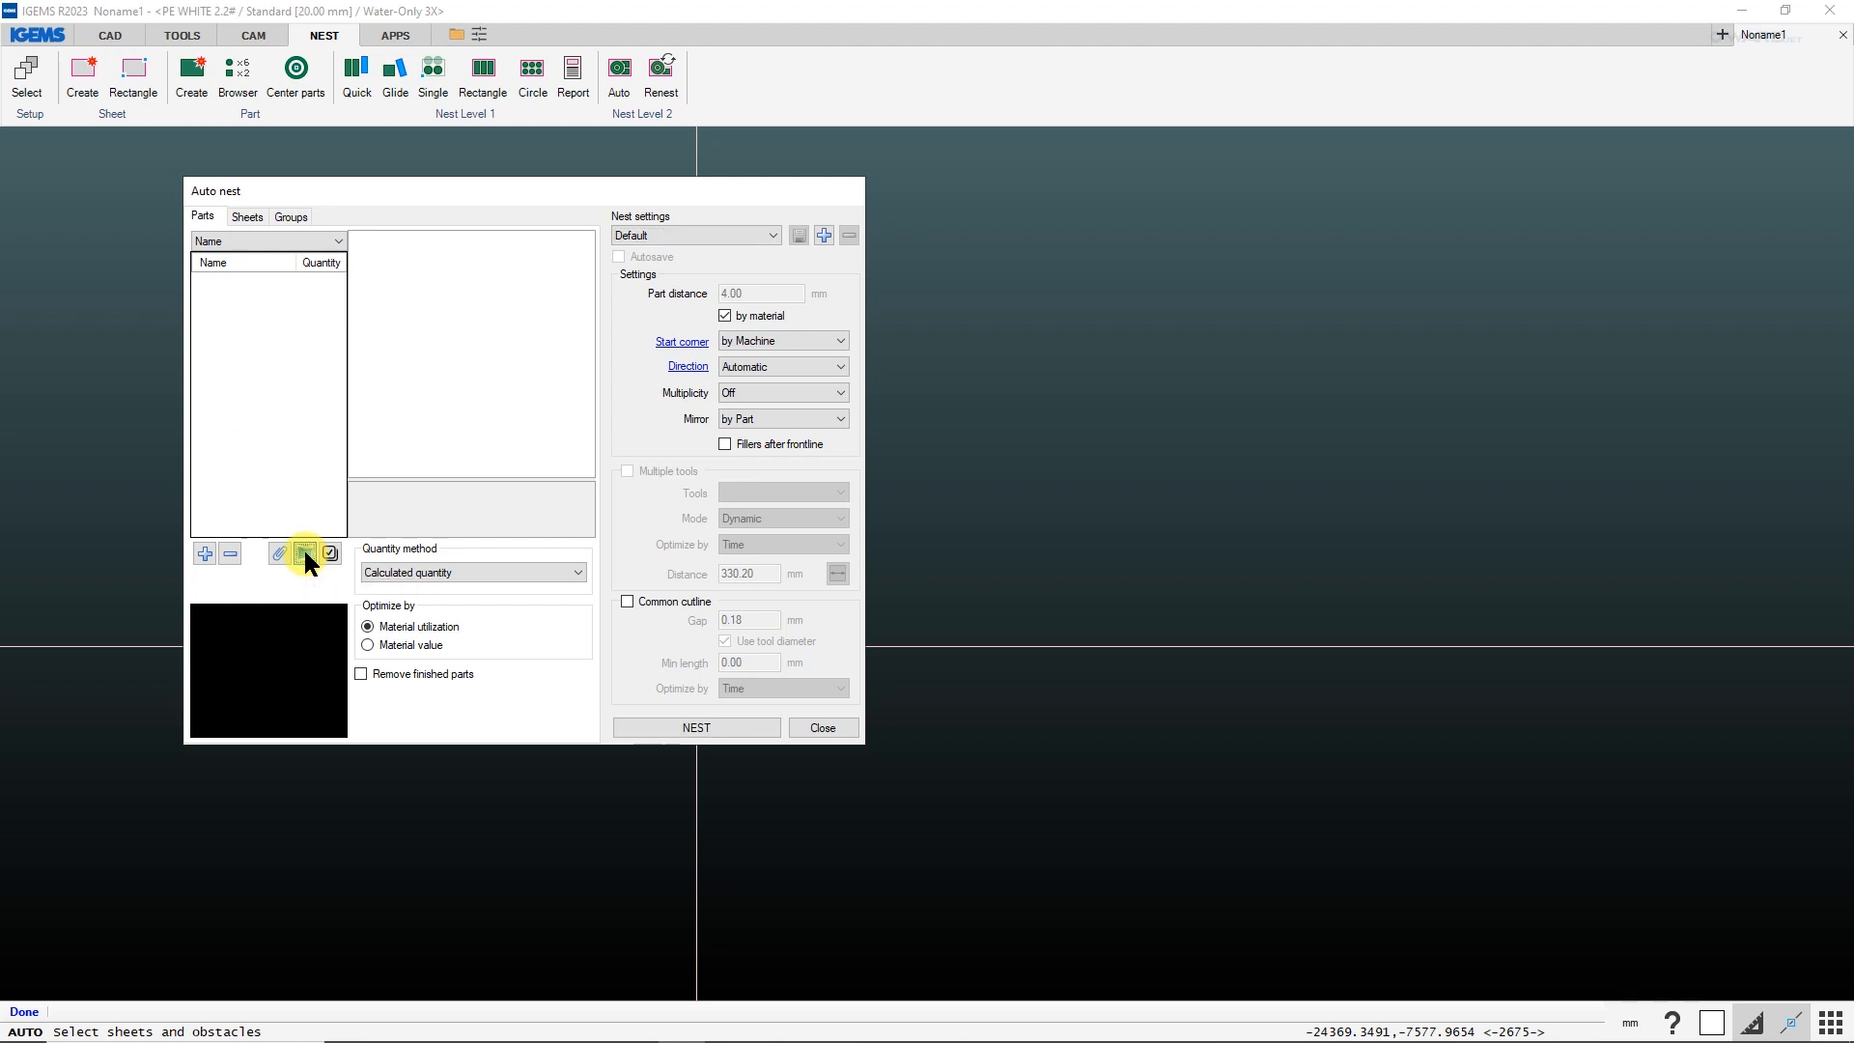
click(564, 722)
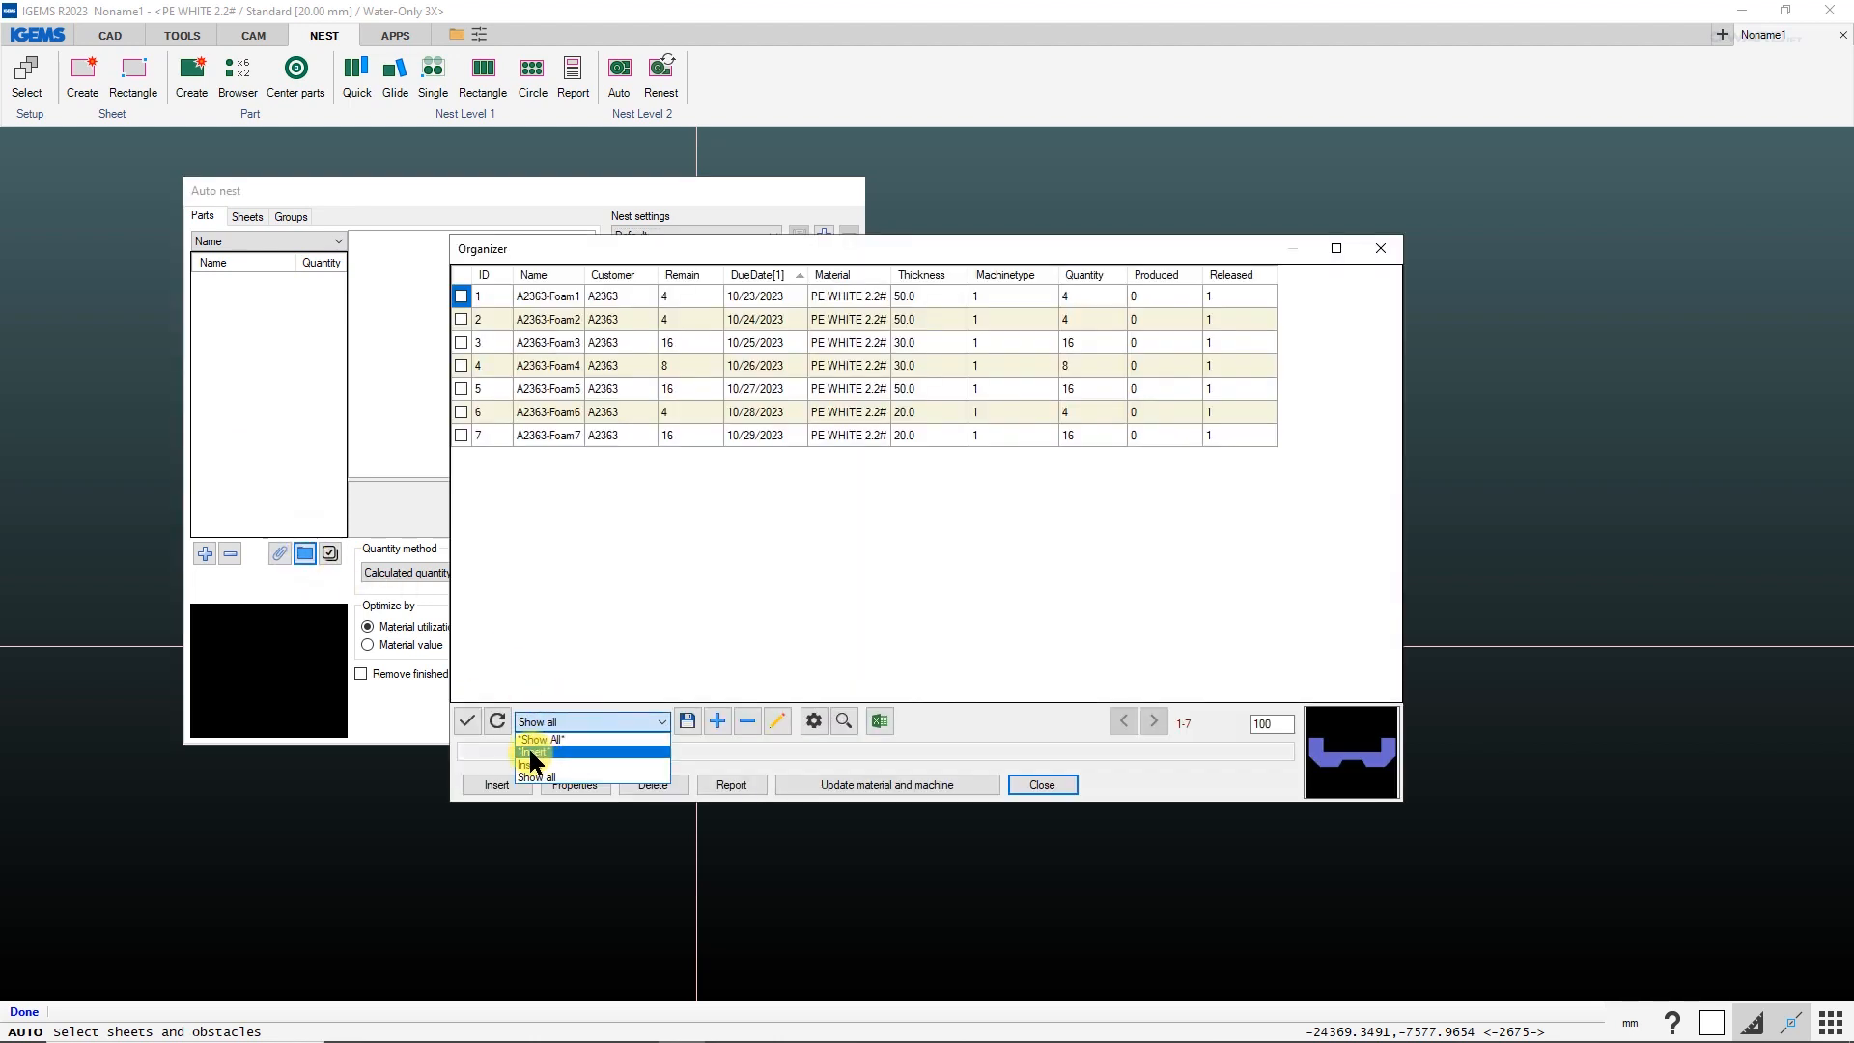
click(529, 752)
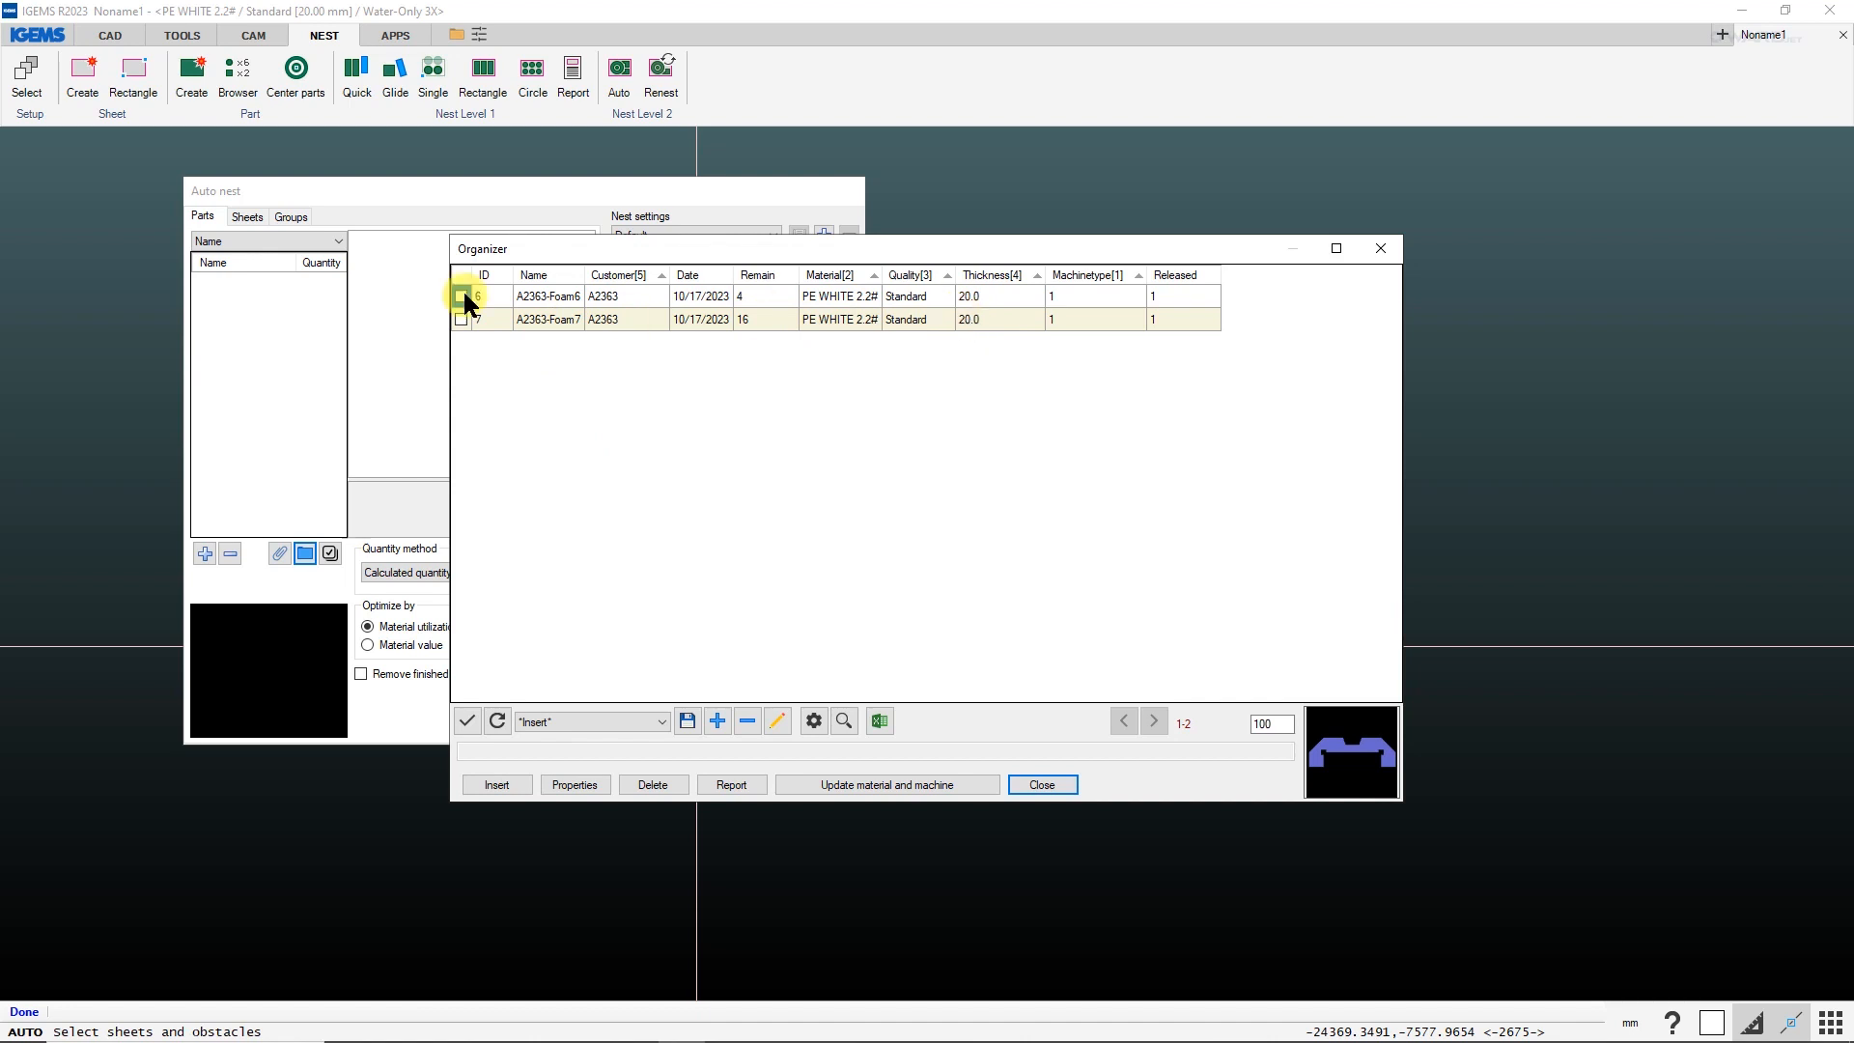
click(466, 722)
click(482, 787)
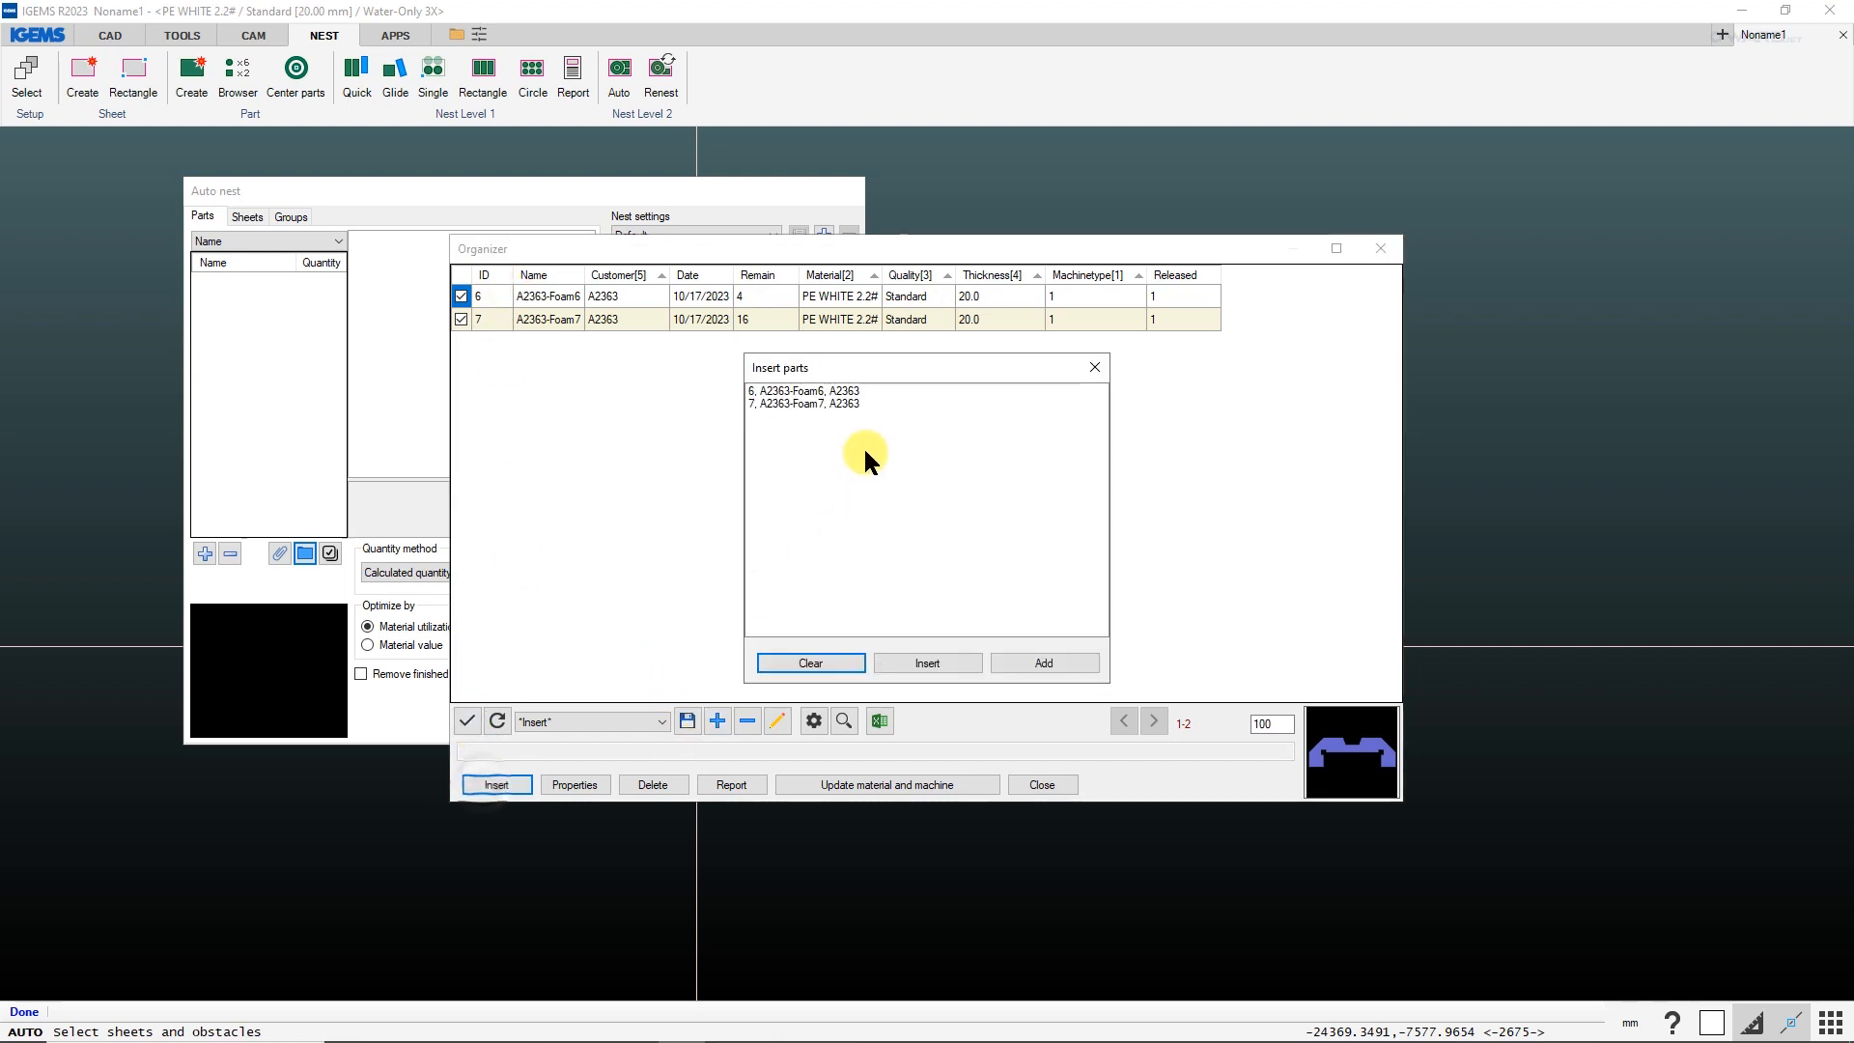
click(894, 655)
click(289, 307)
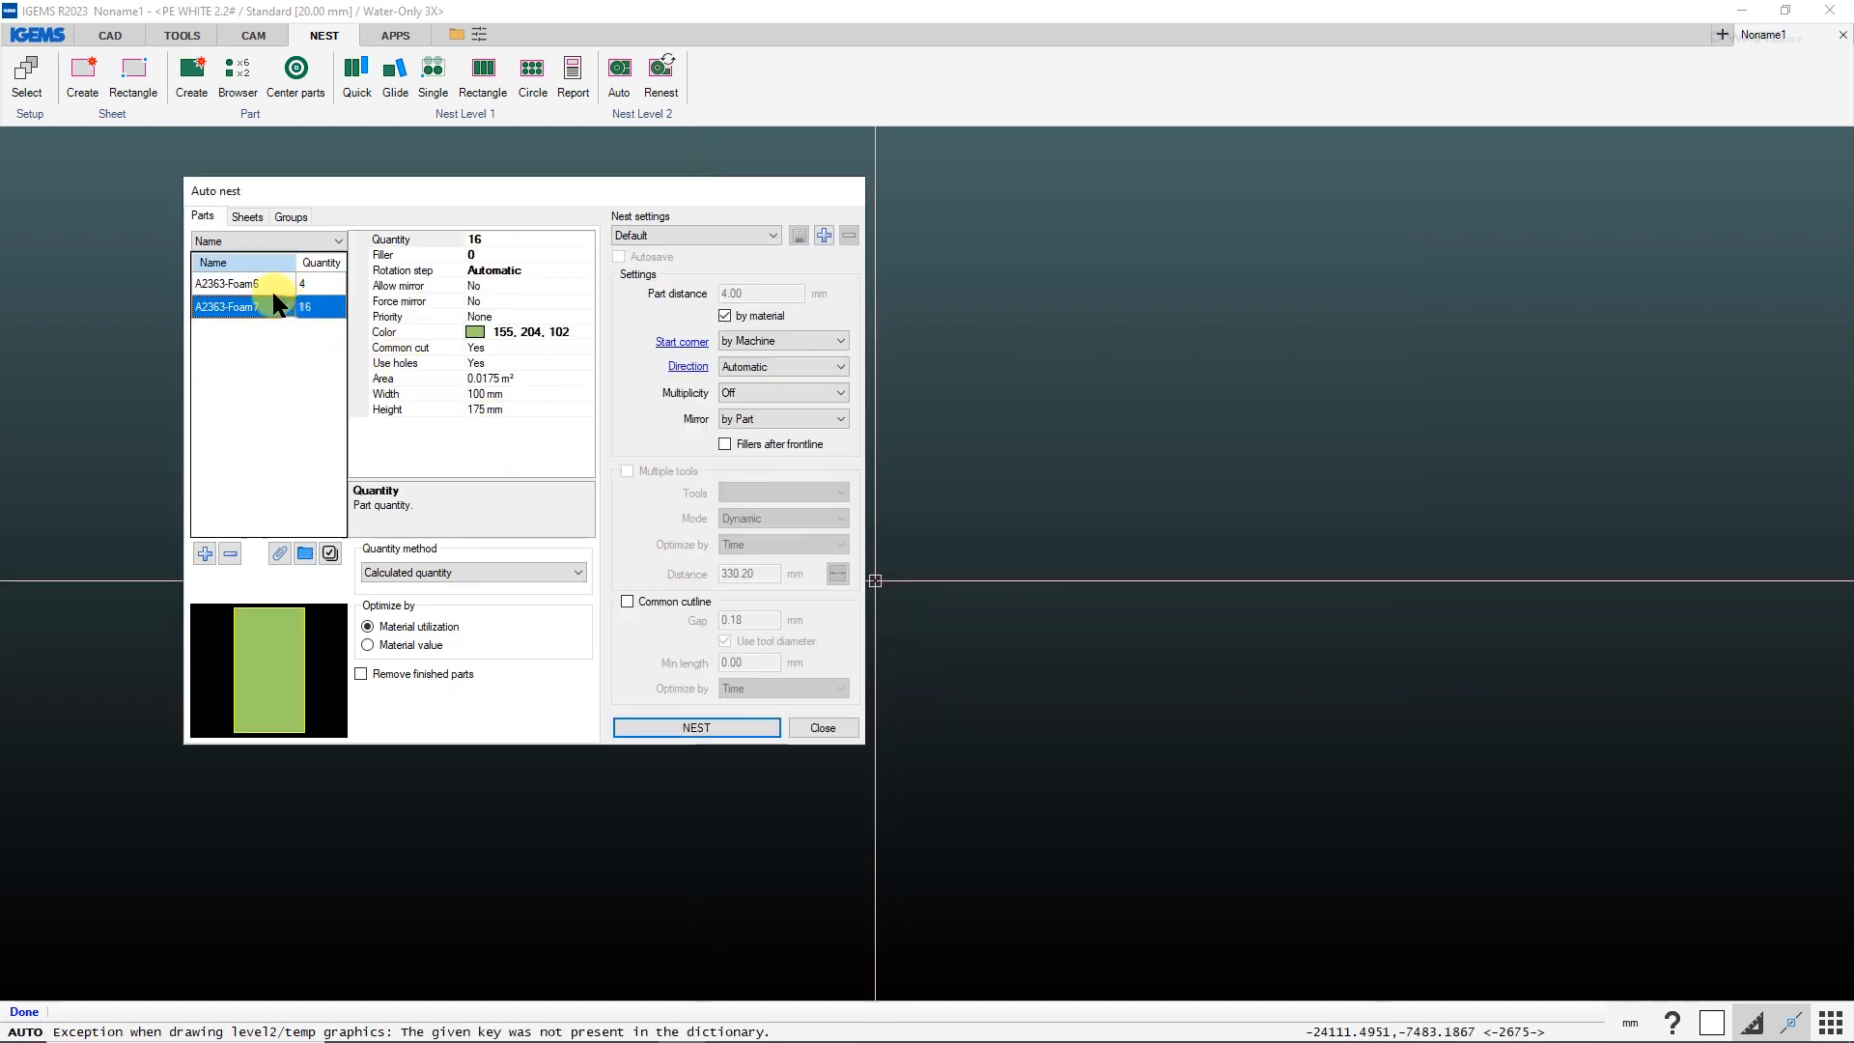
click(269, 283)
Add a 2000 × 1000 mm sheet with a 5 mm collar and a quantity of 10 to the nest.
click(241, 216)
click(207, 546)
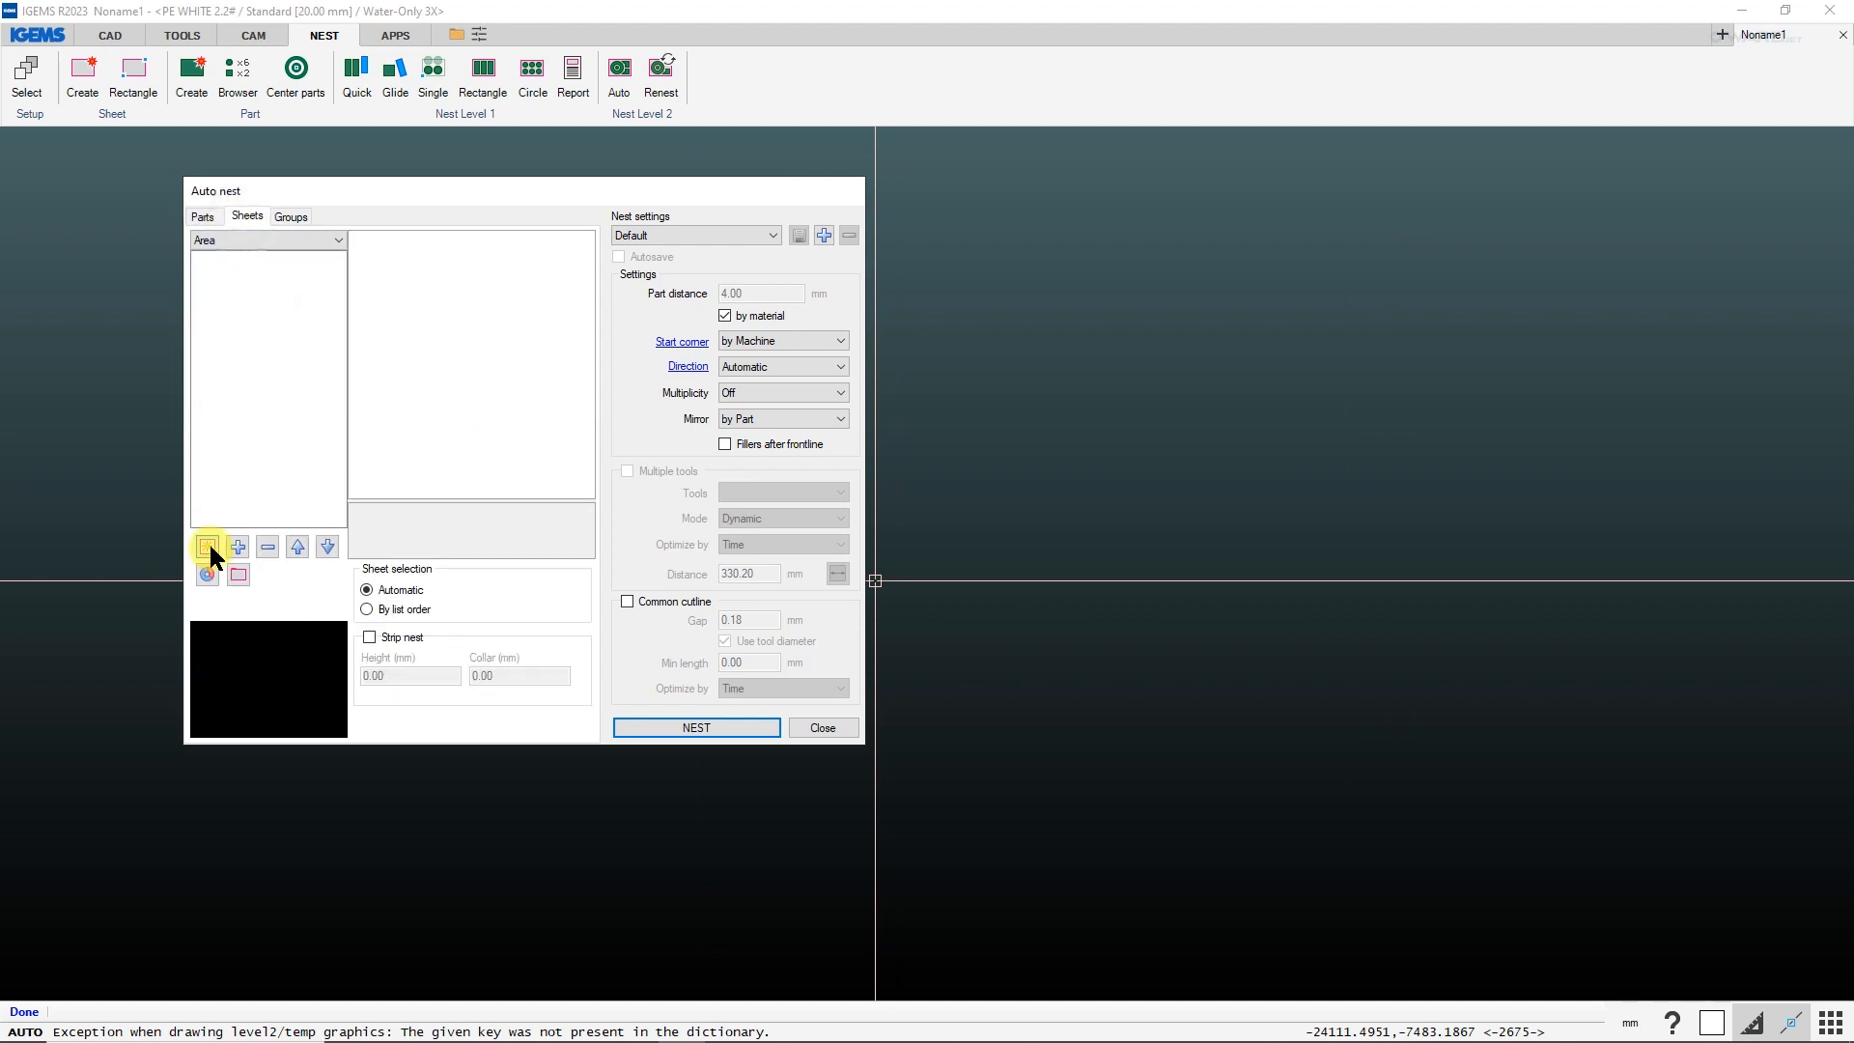
click(880, 558)
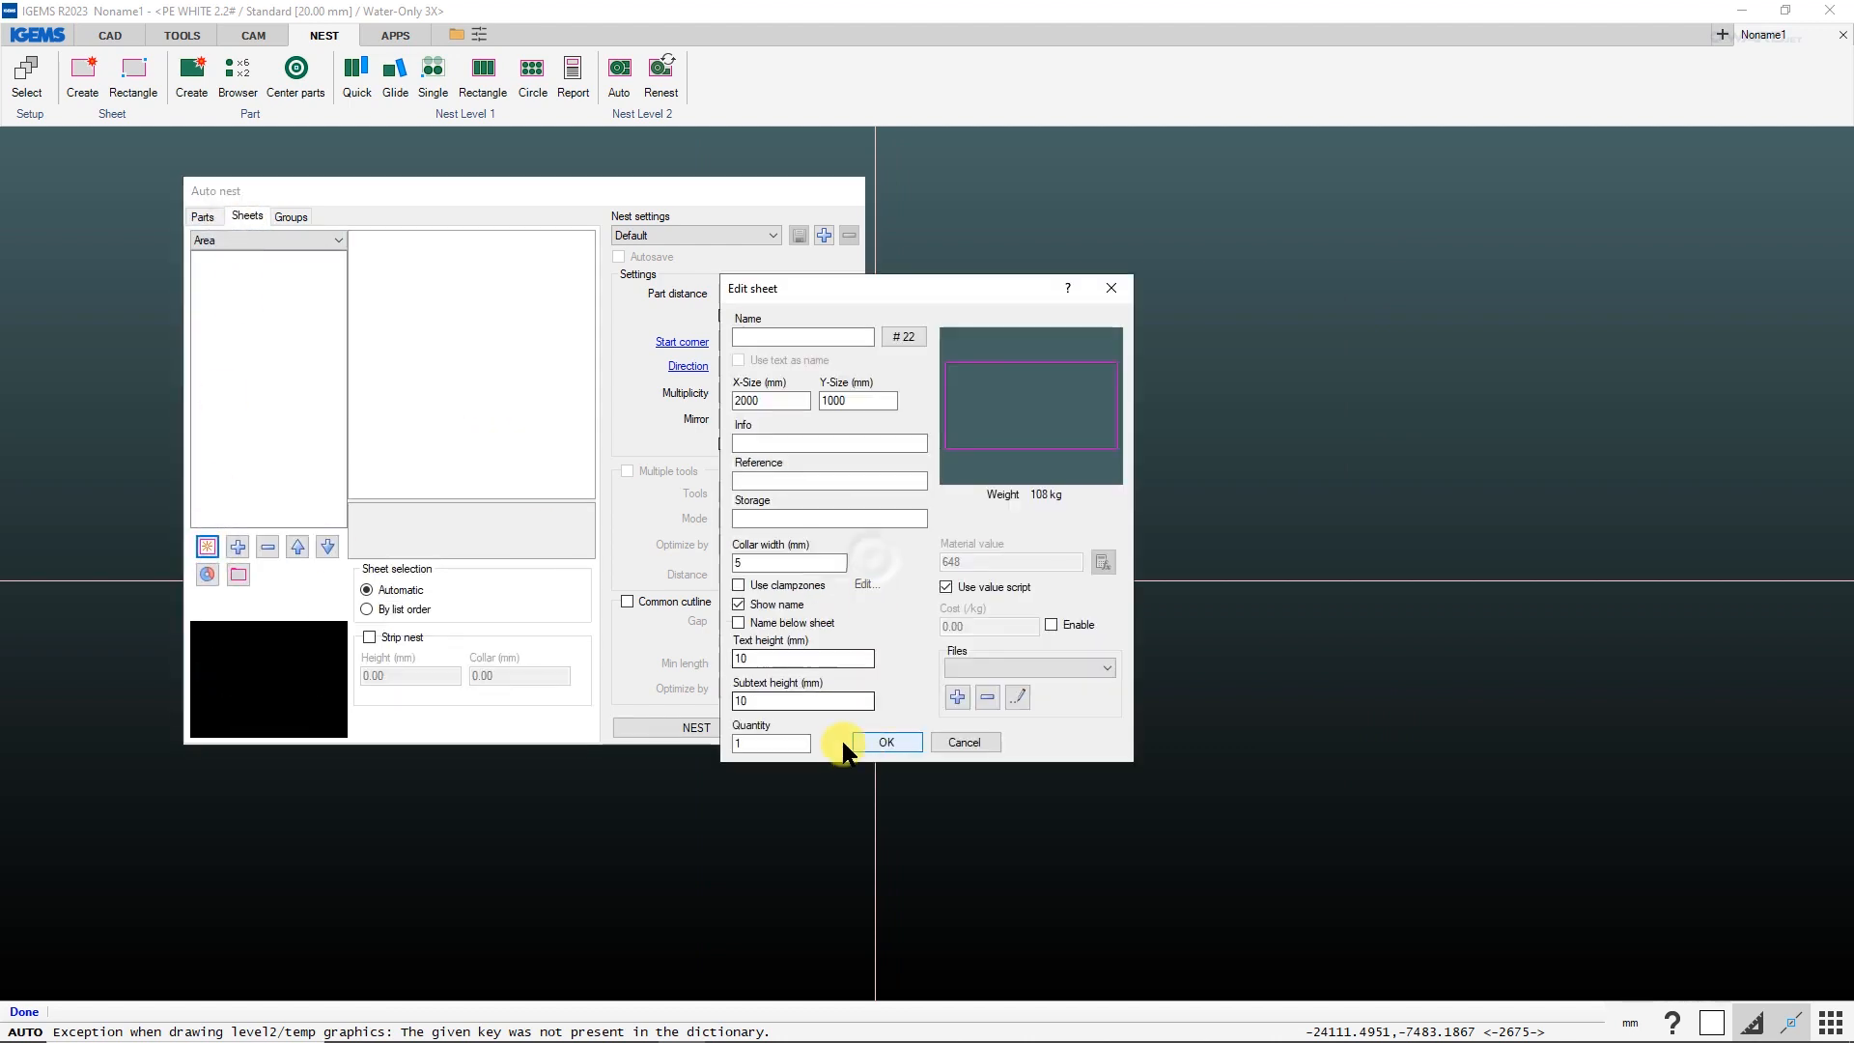
click(784, 742)
text(10)
click(872, 742)
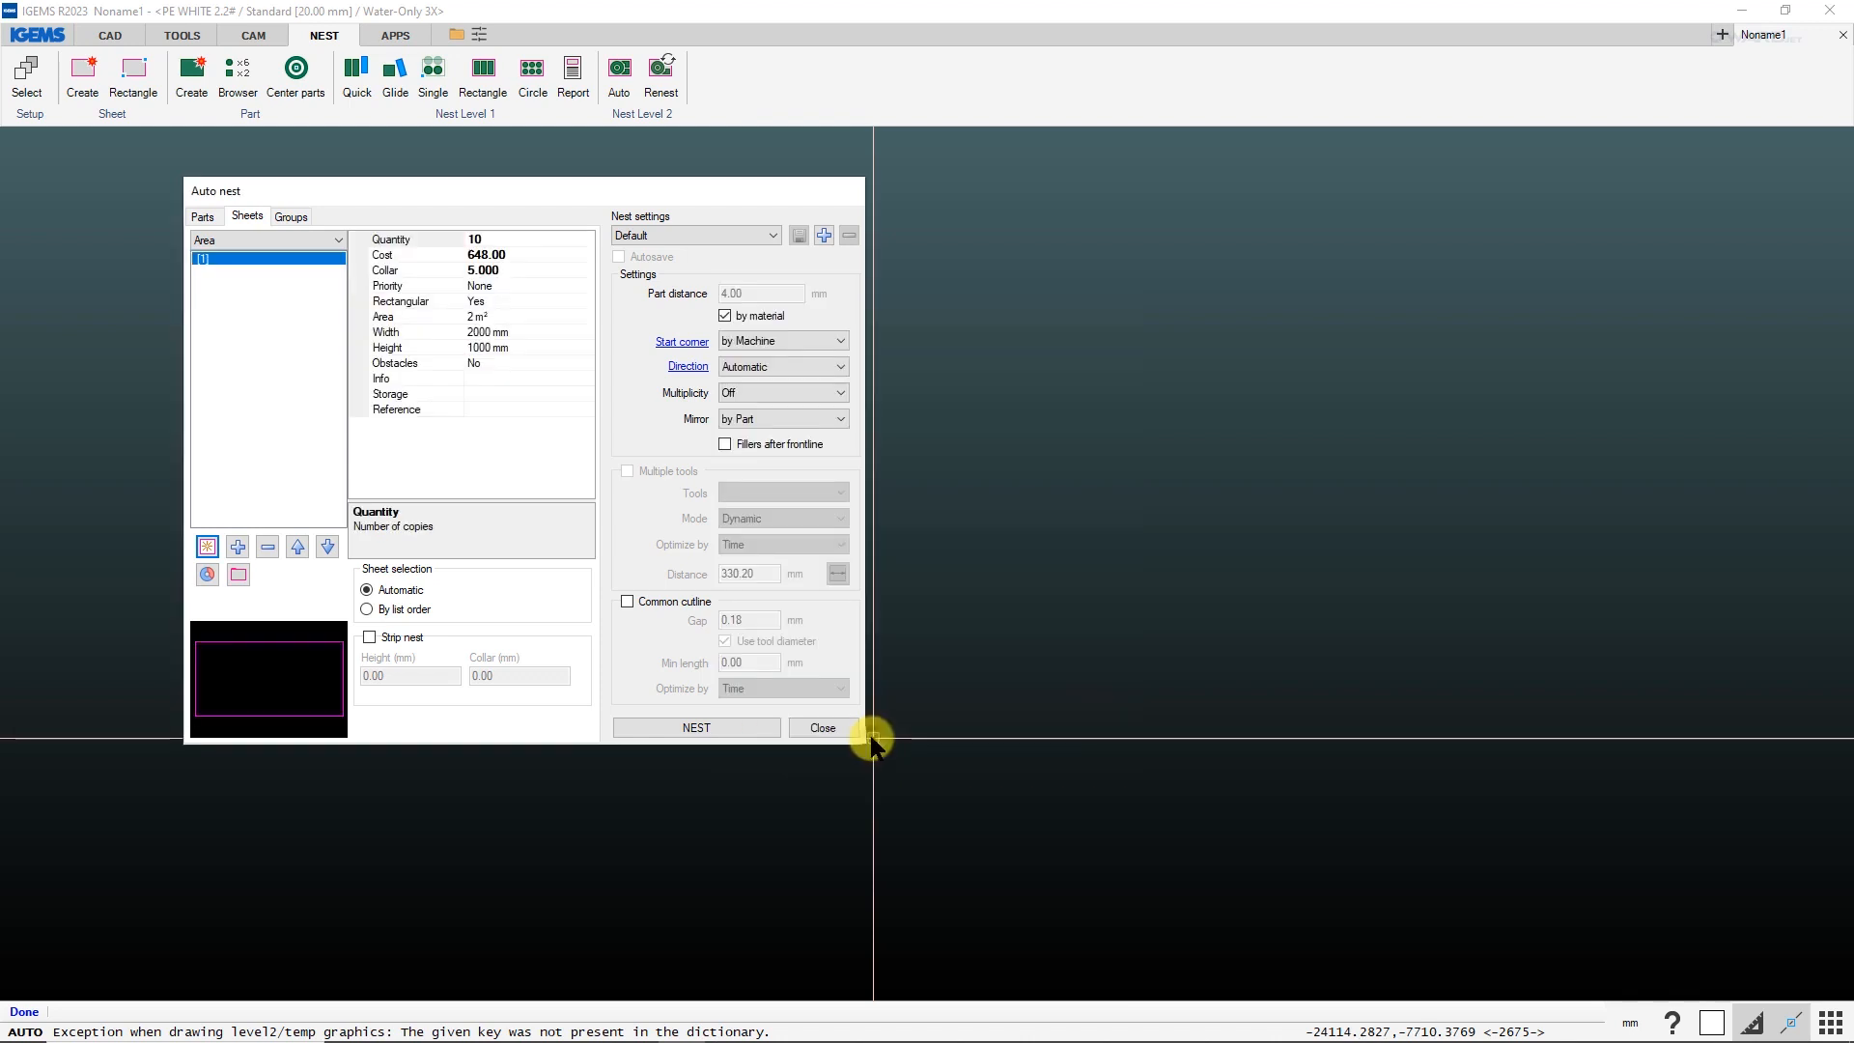
Recheck the part list, run the automatic nest, and stop the calculation to place the nested layout in the drawing.
click(211, 210)
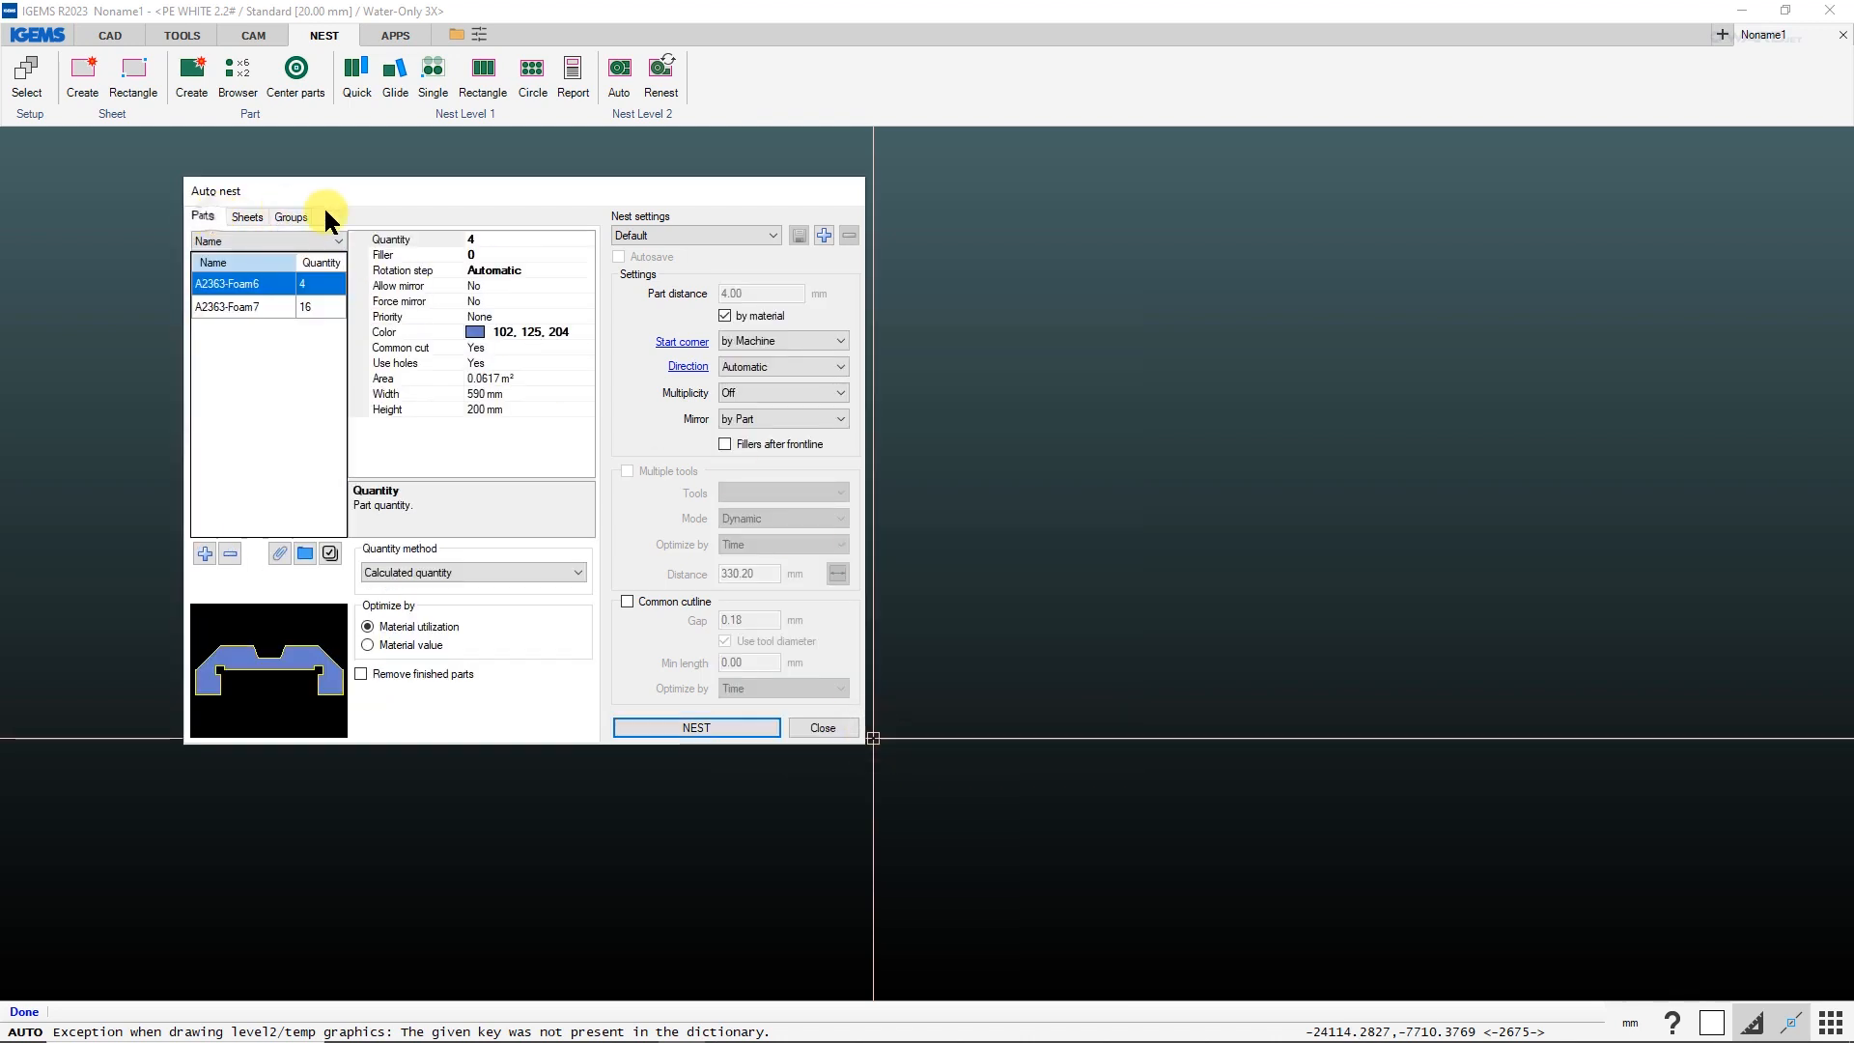
click(723, 729)
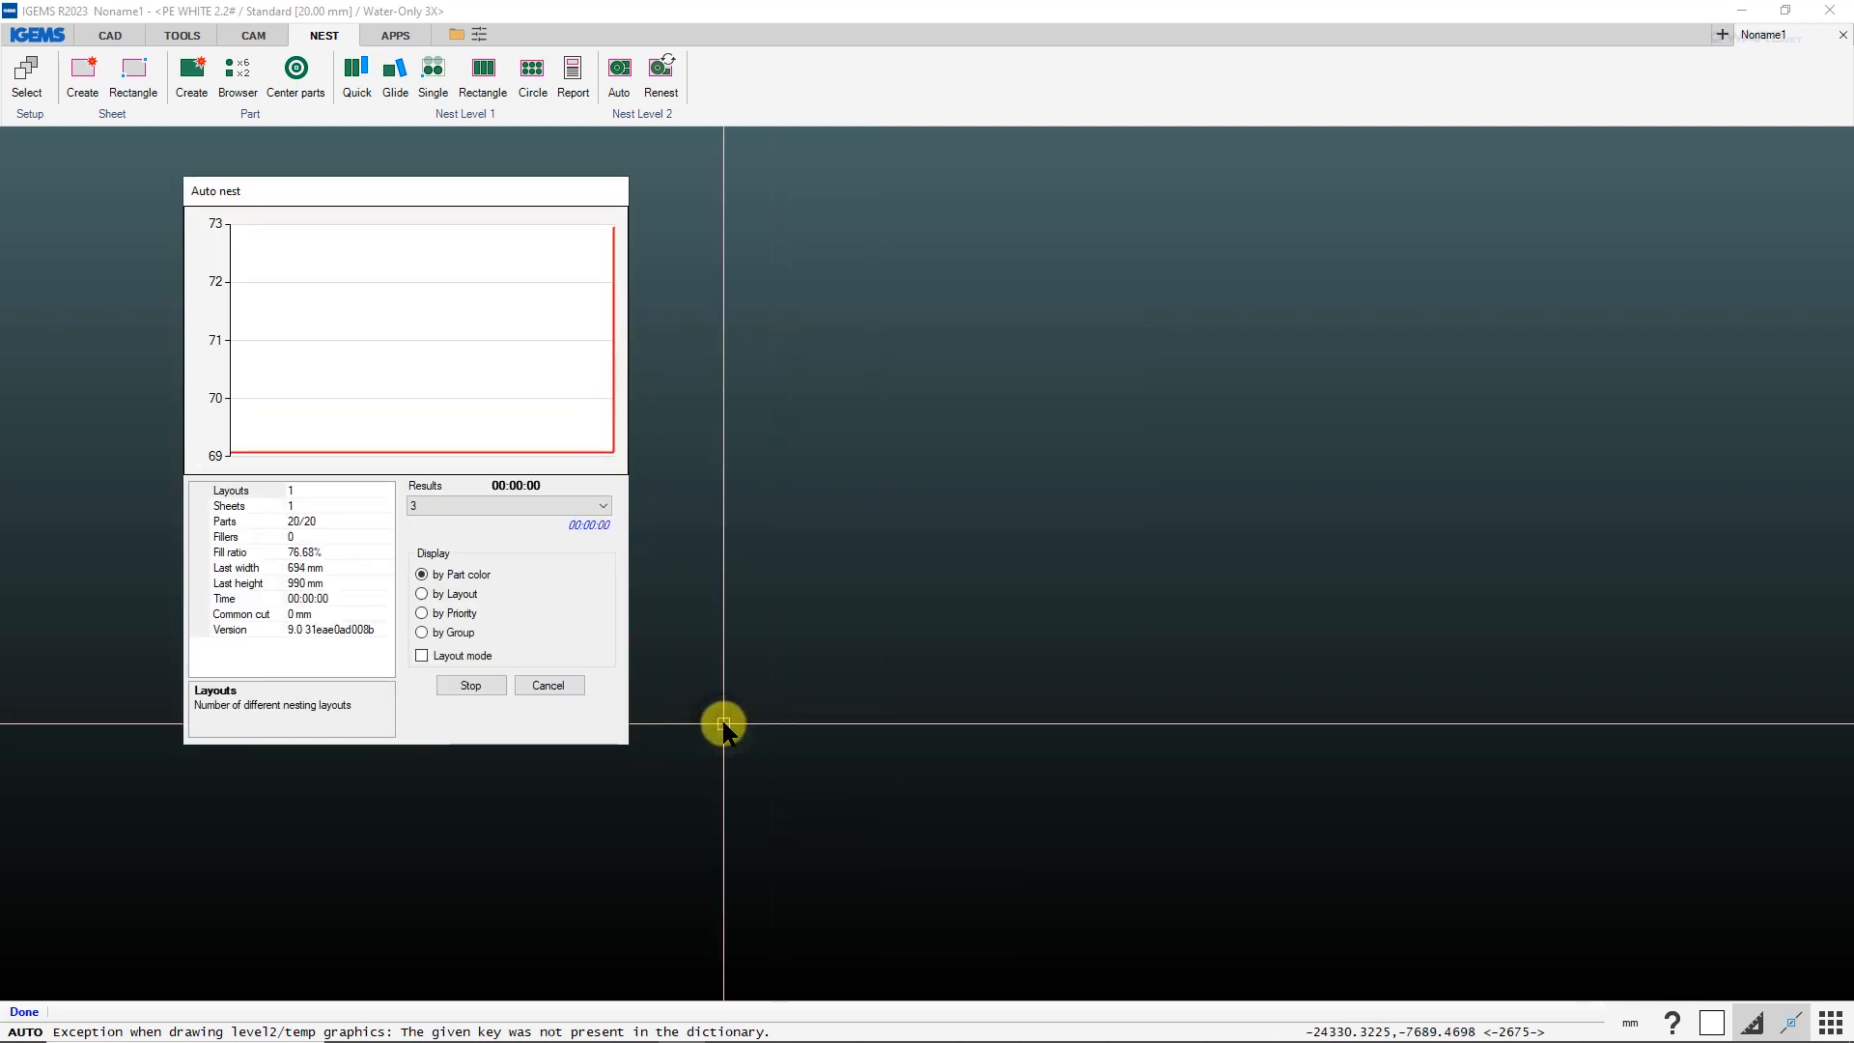
click(491, 686)
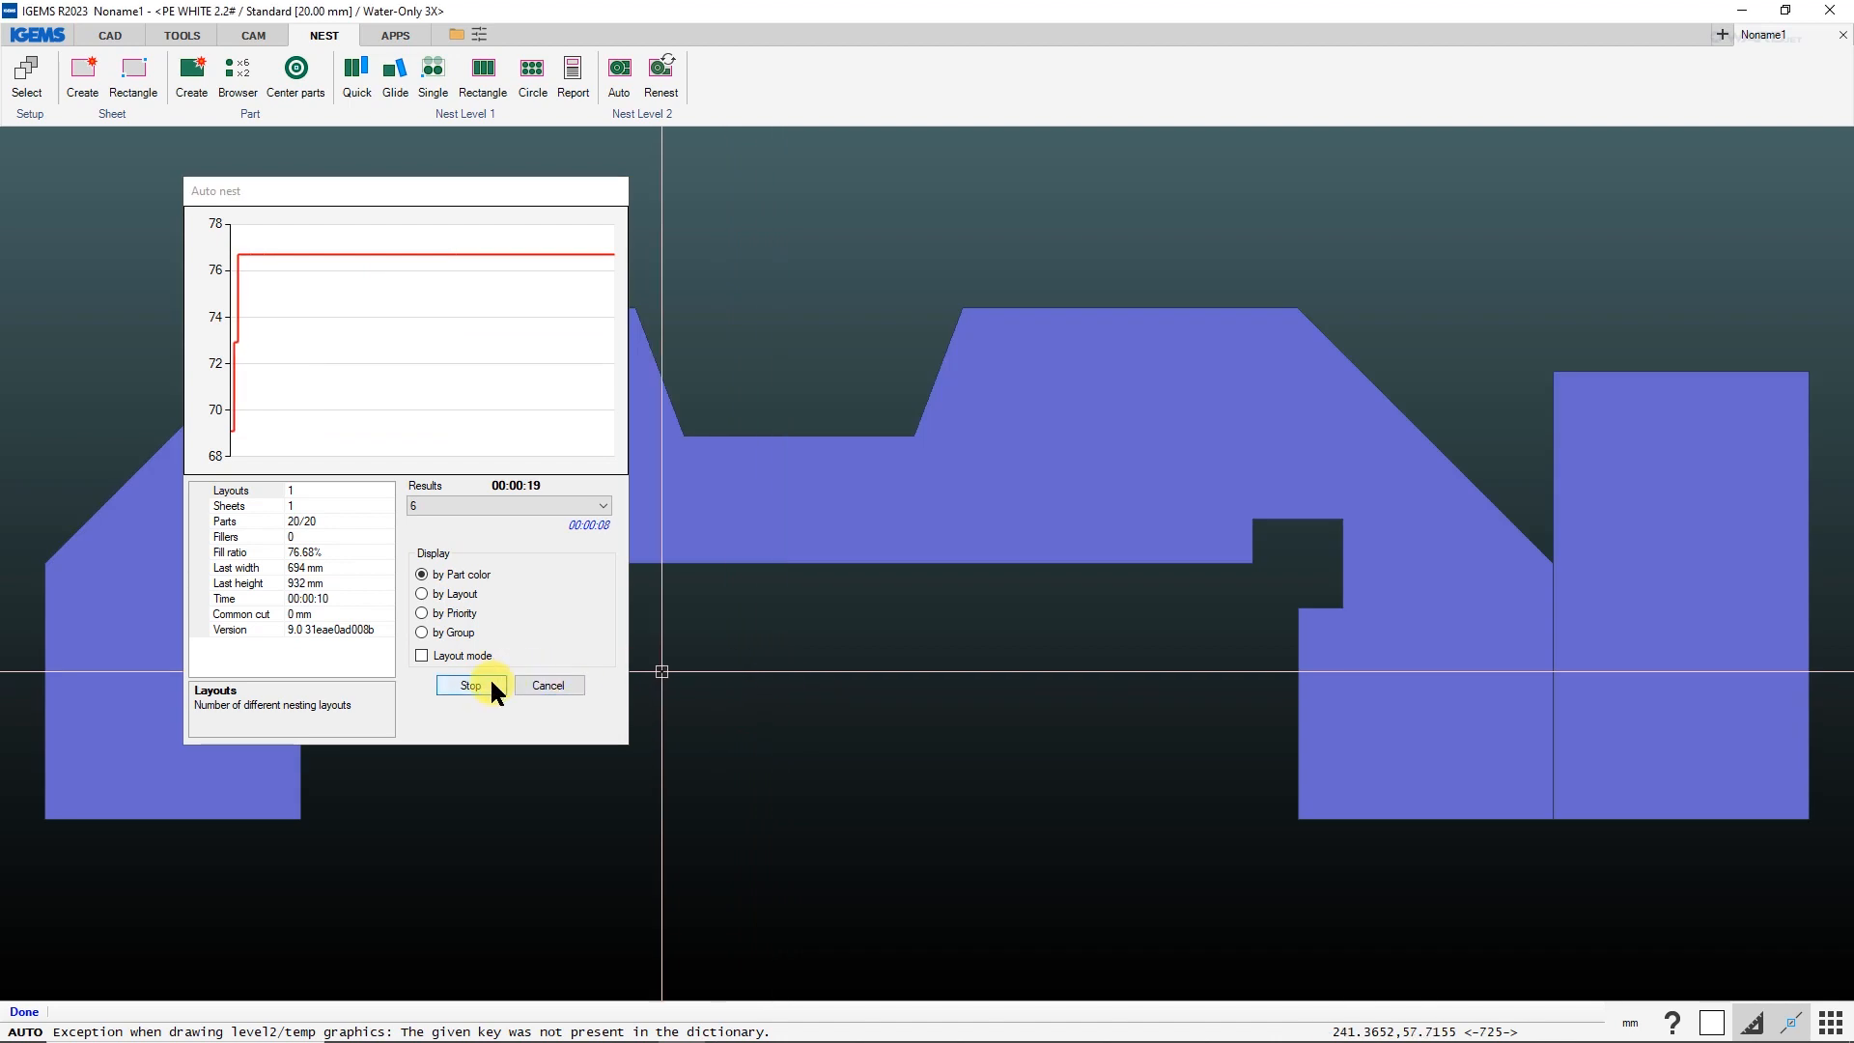
click(491, 684)
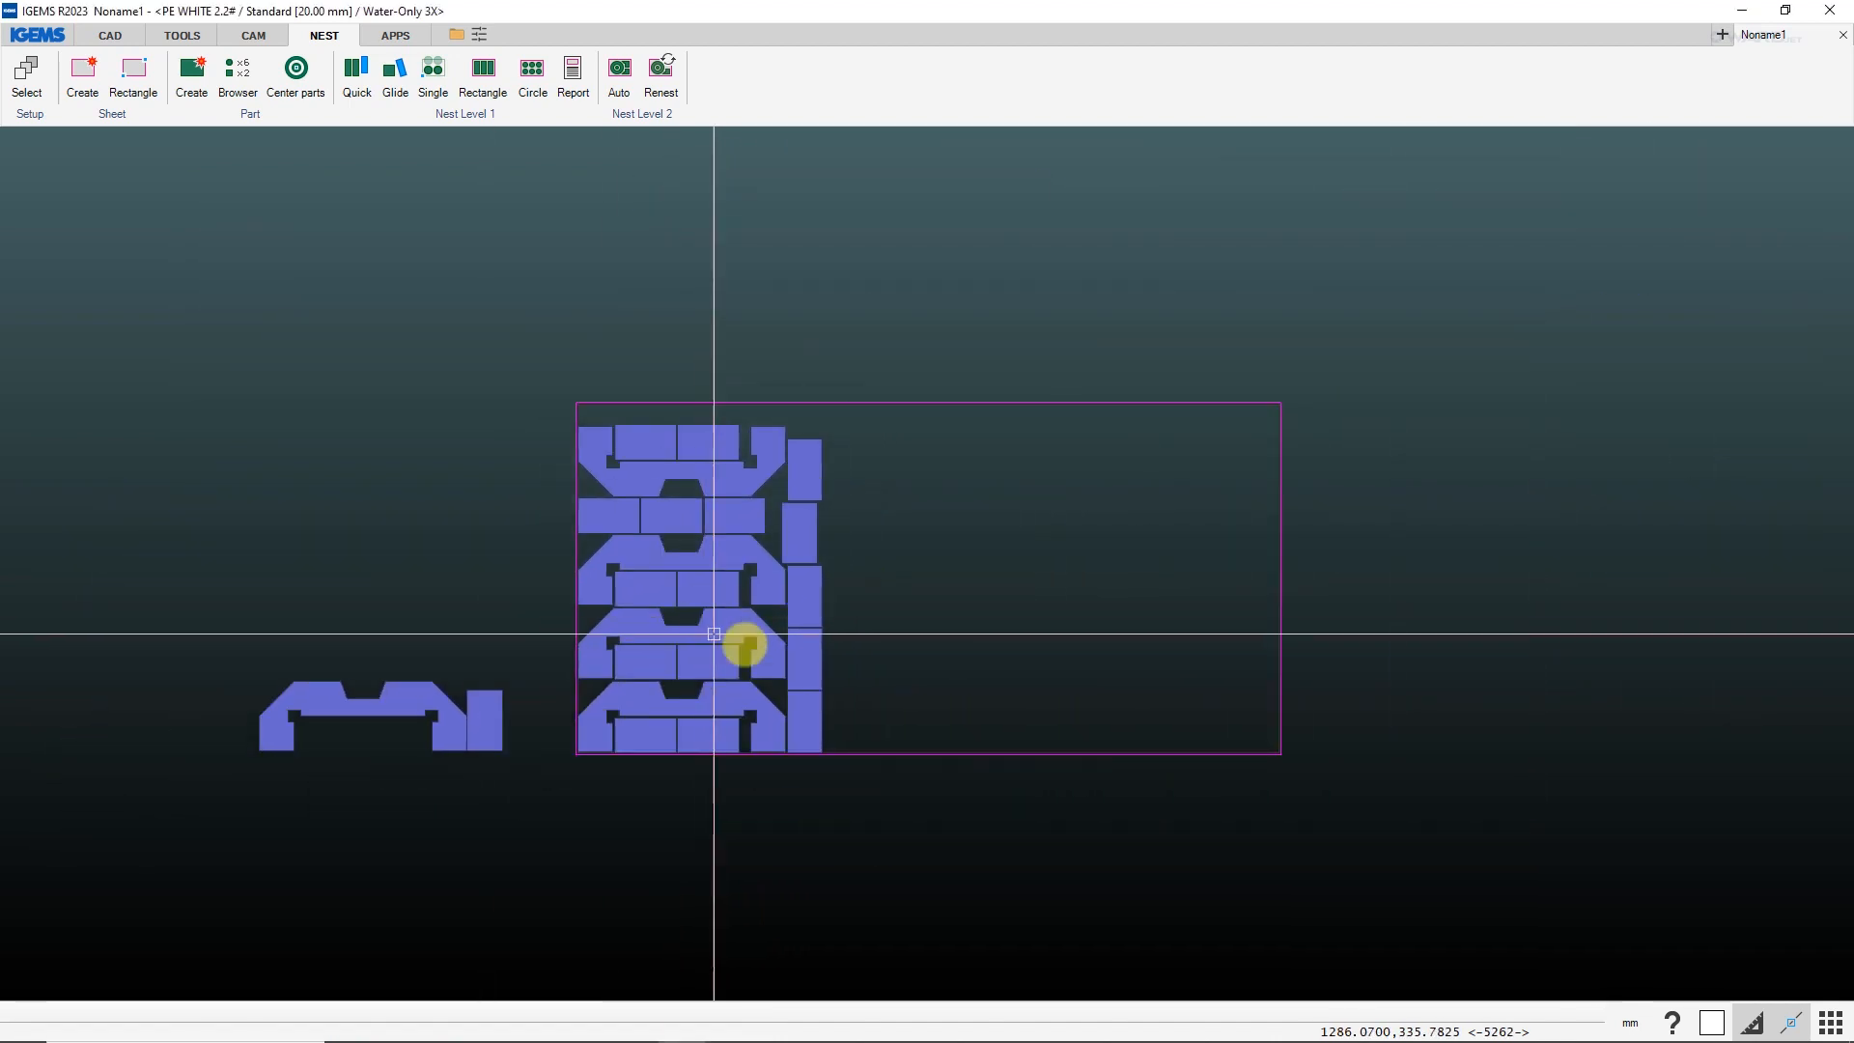
click(253, 34)
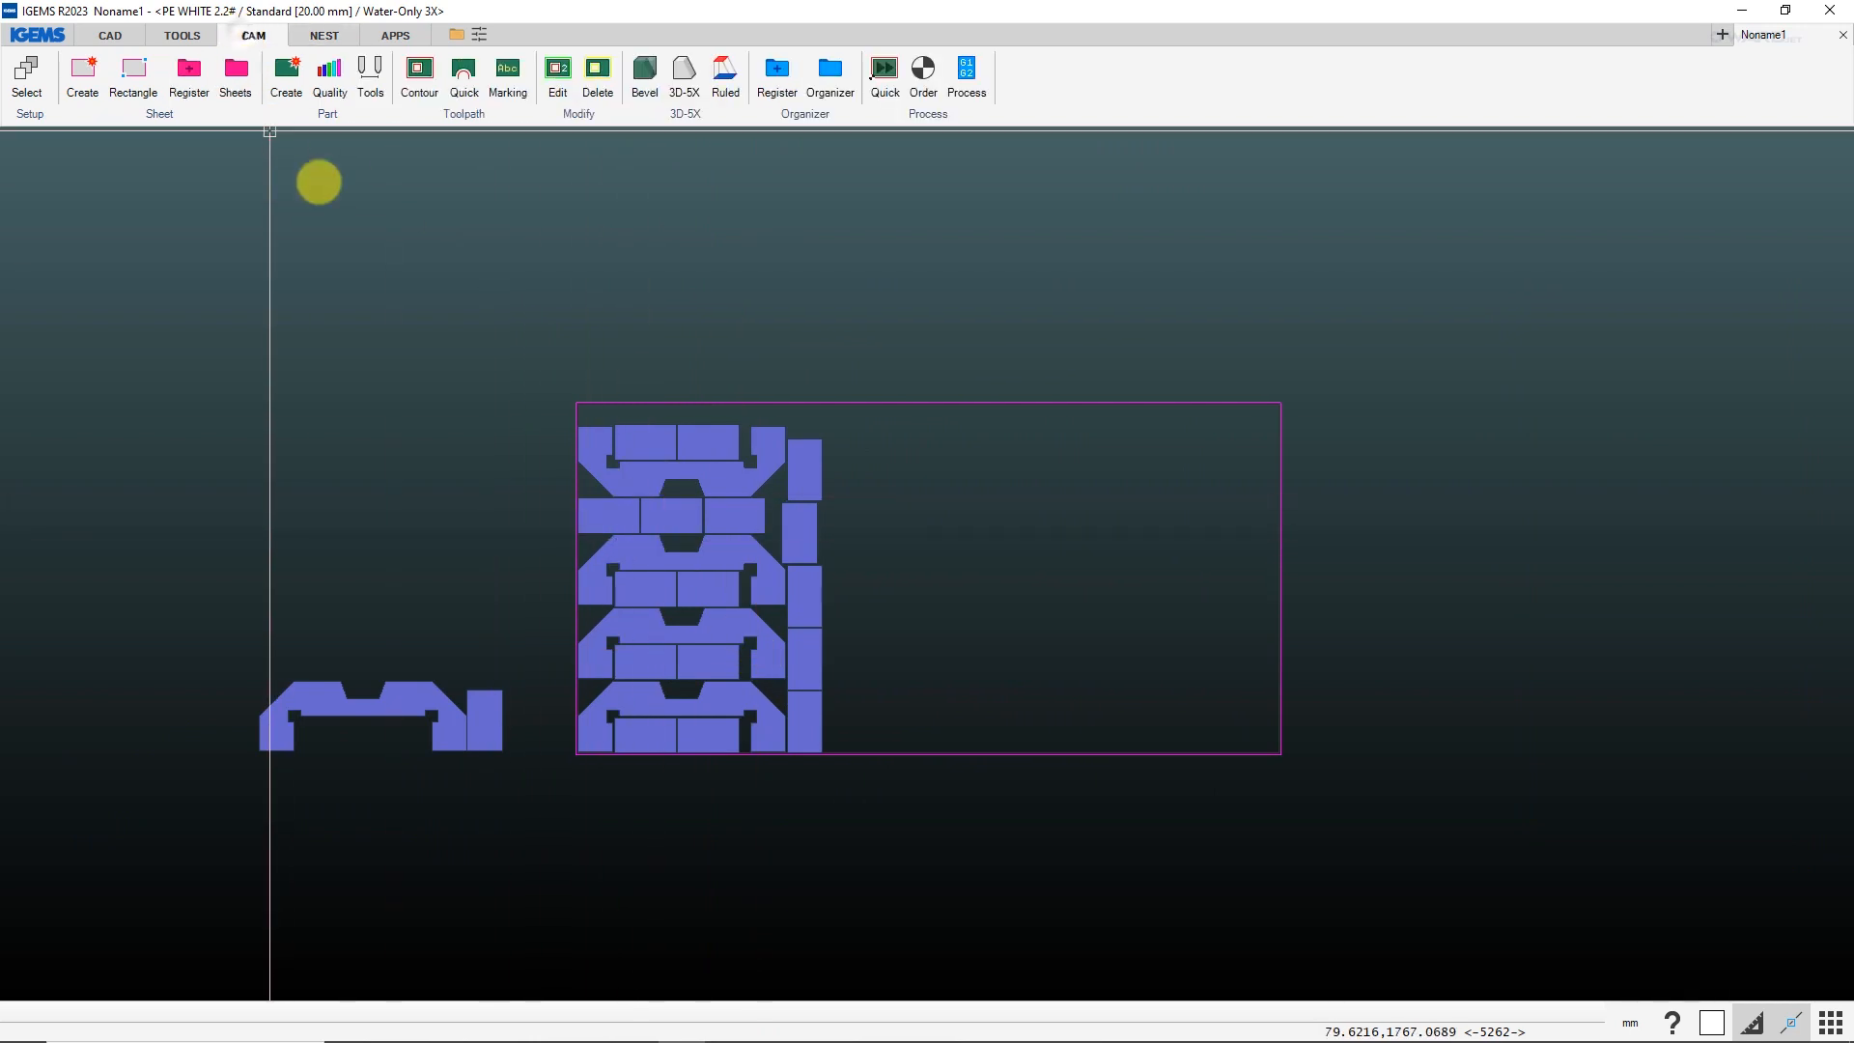
Create contour toolpaths with linear leads on all the nested parts in the sheet using multi-selection.
click(419, 74)
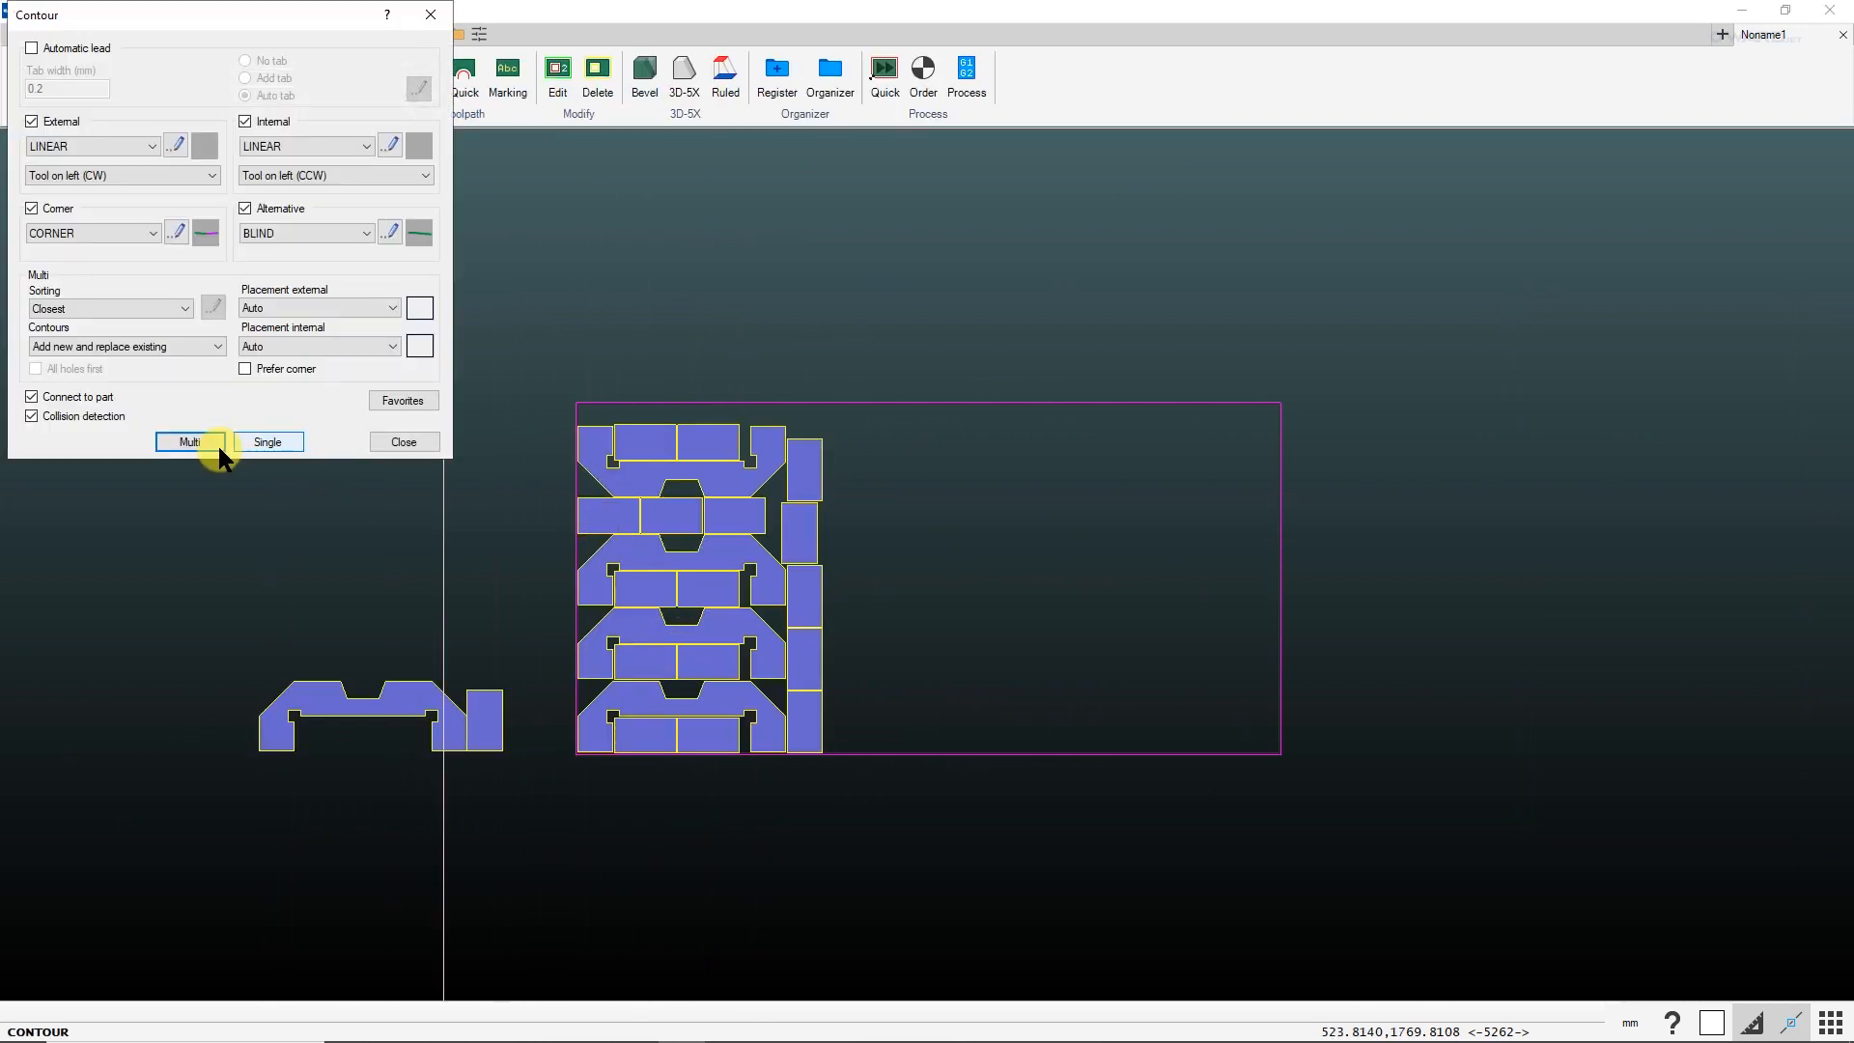
click(198, 437)
drag(569, 406, 940, 815)
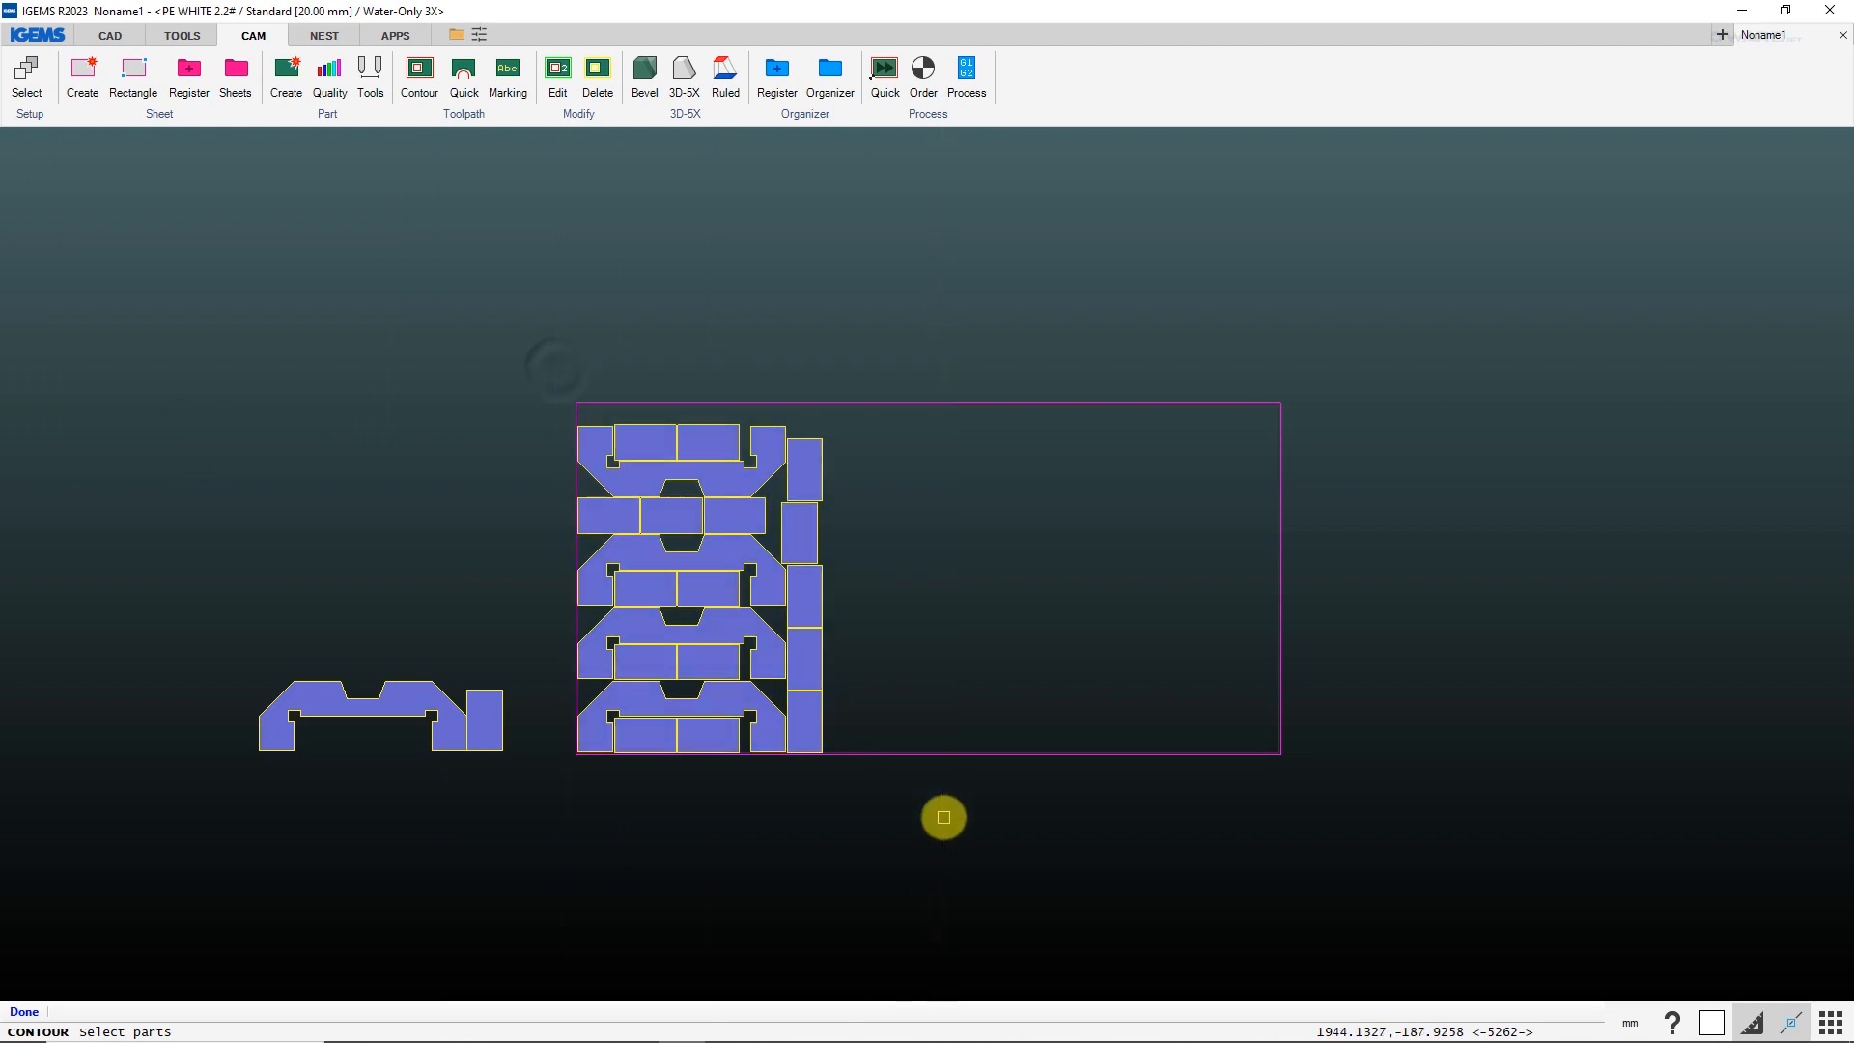
Set the cutting order of all the nested parts using the "Closest" sorting.
click(923, 70)
drag(557, 350, 980, 857)
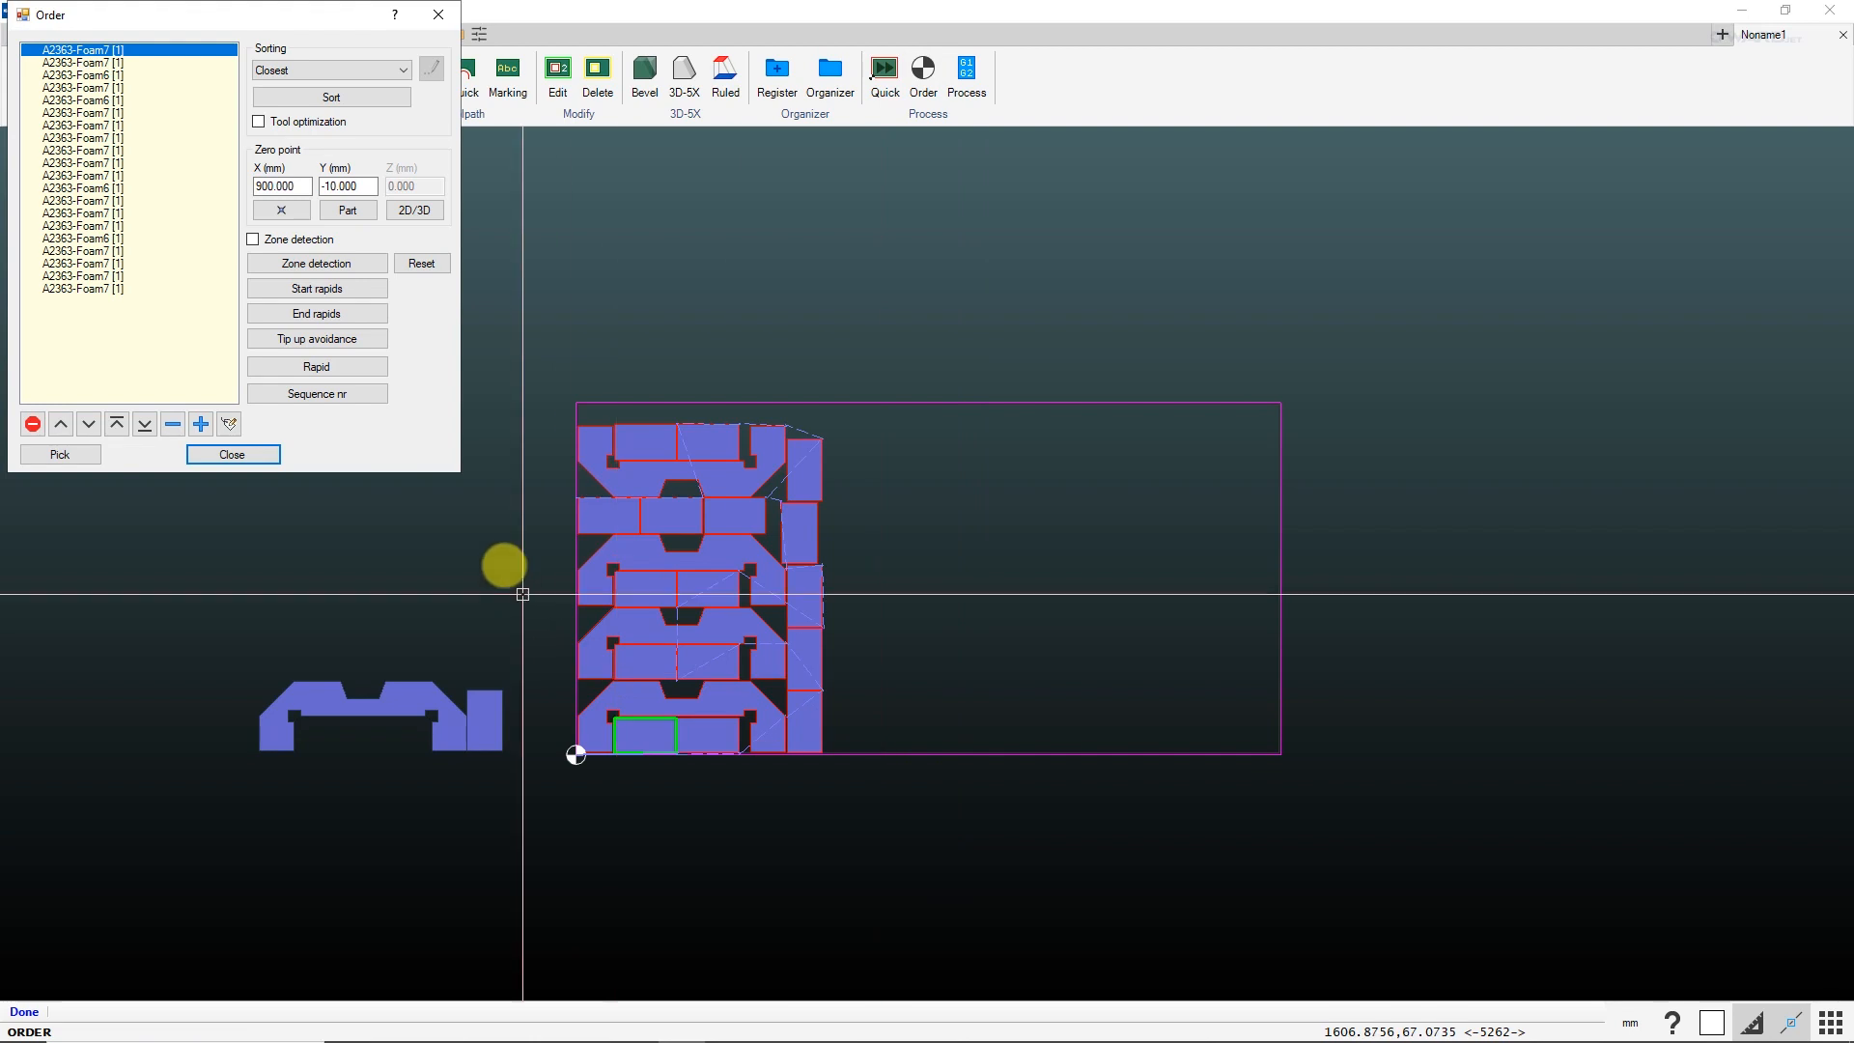
click(263, 454)
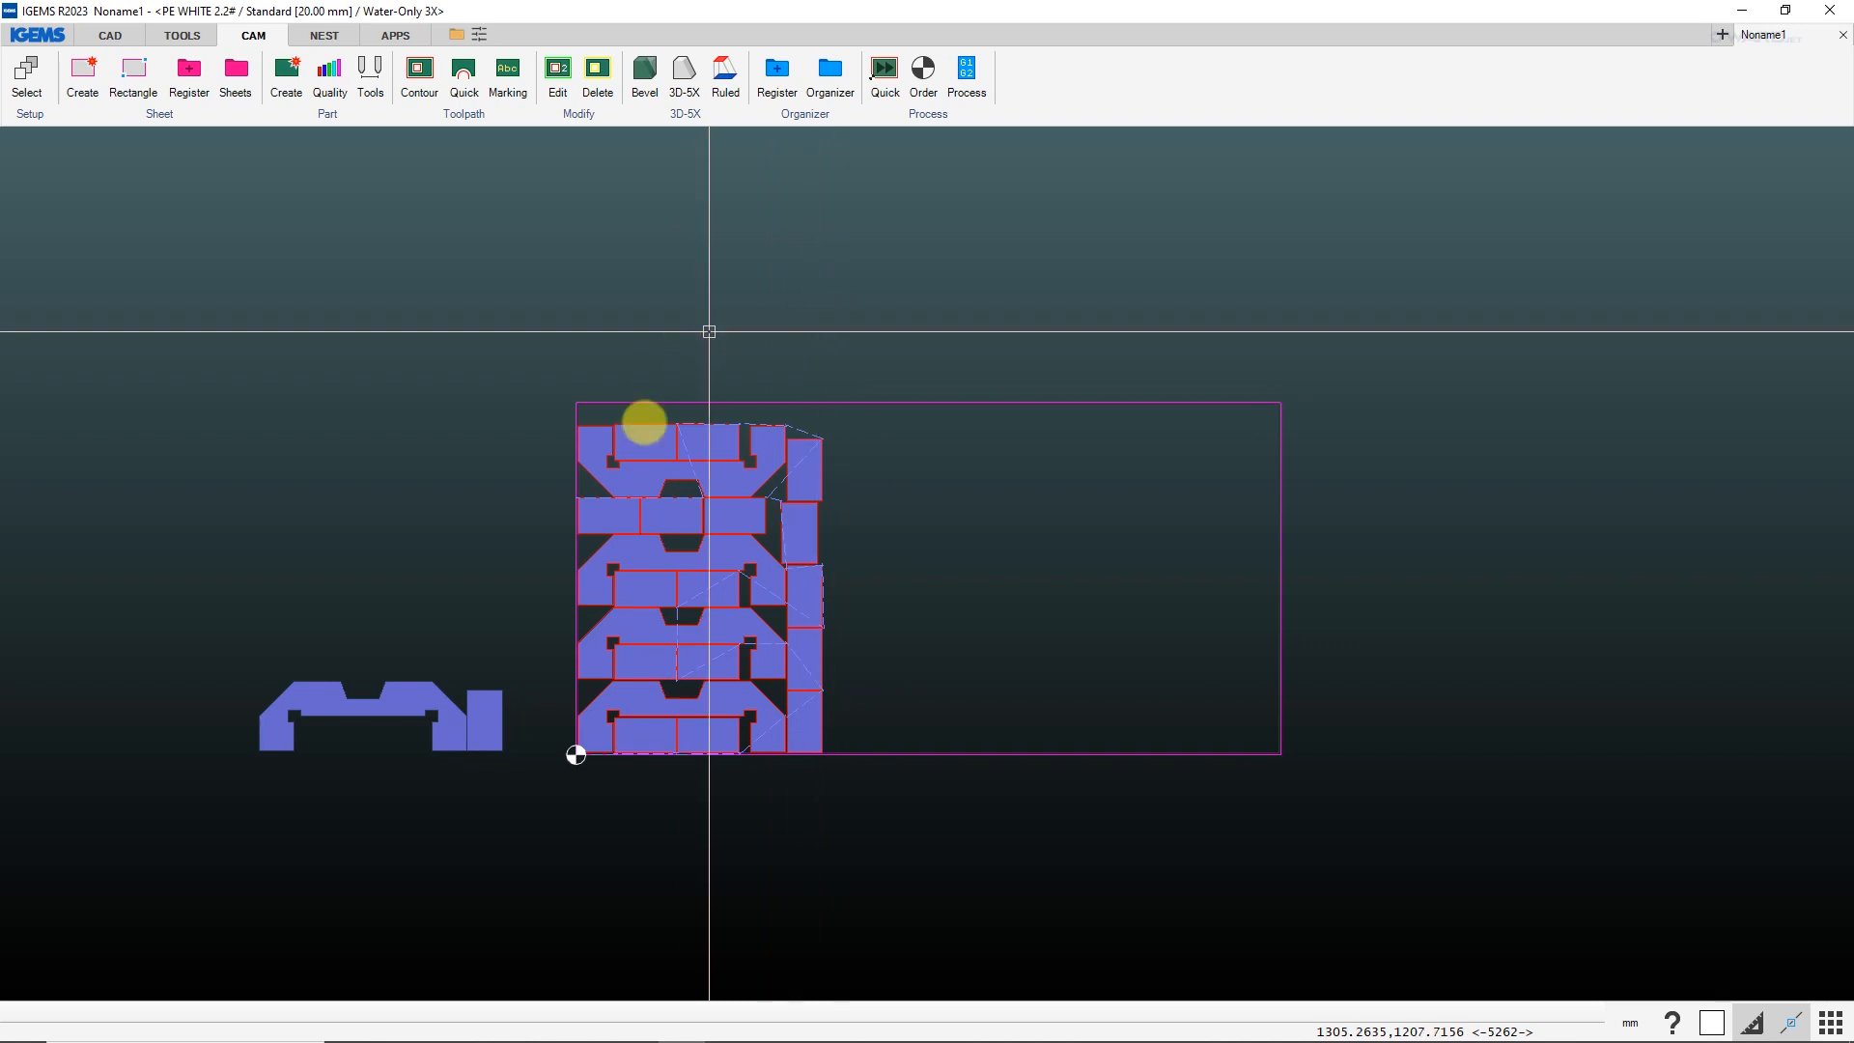
Register the nested sheet's parts with release for production enabled, and list all parts in the Organizer using the "Show All" profile.
click(772, 79)
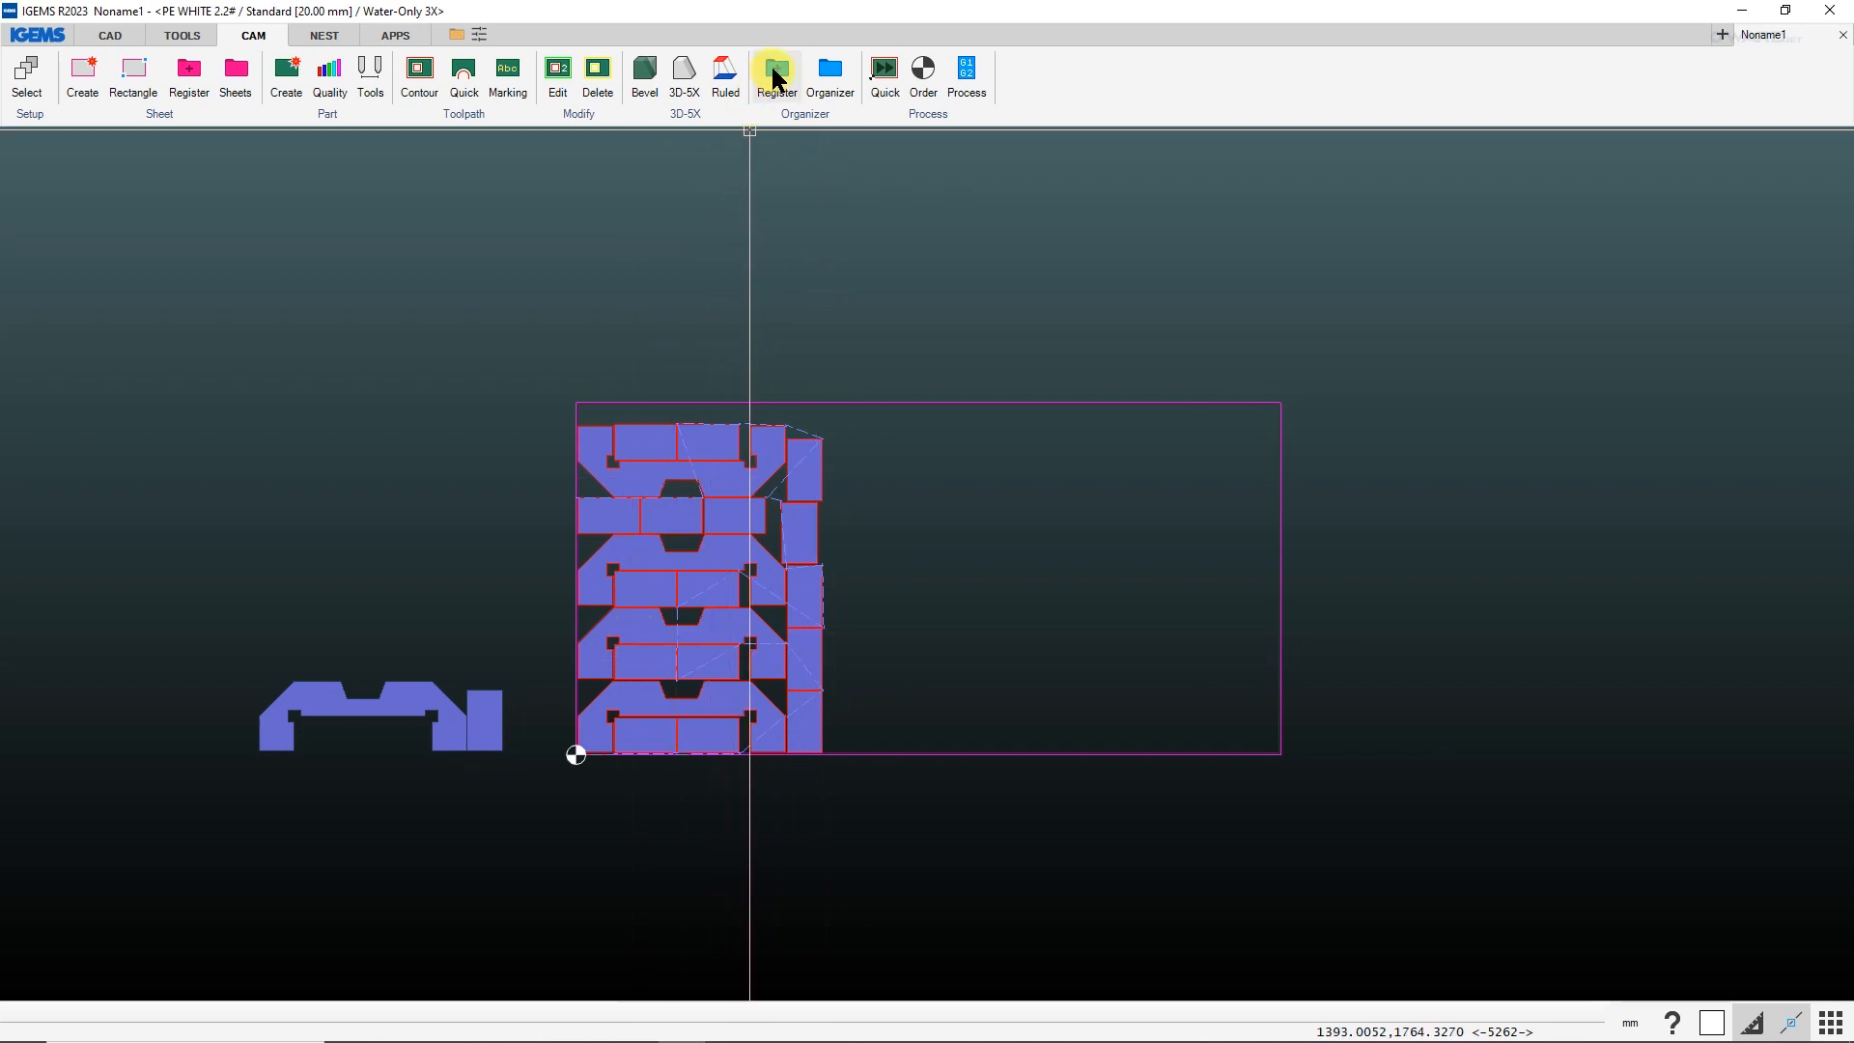
drag(538, 348, 1435, 835)
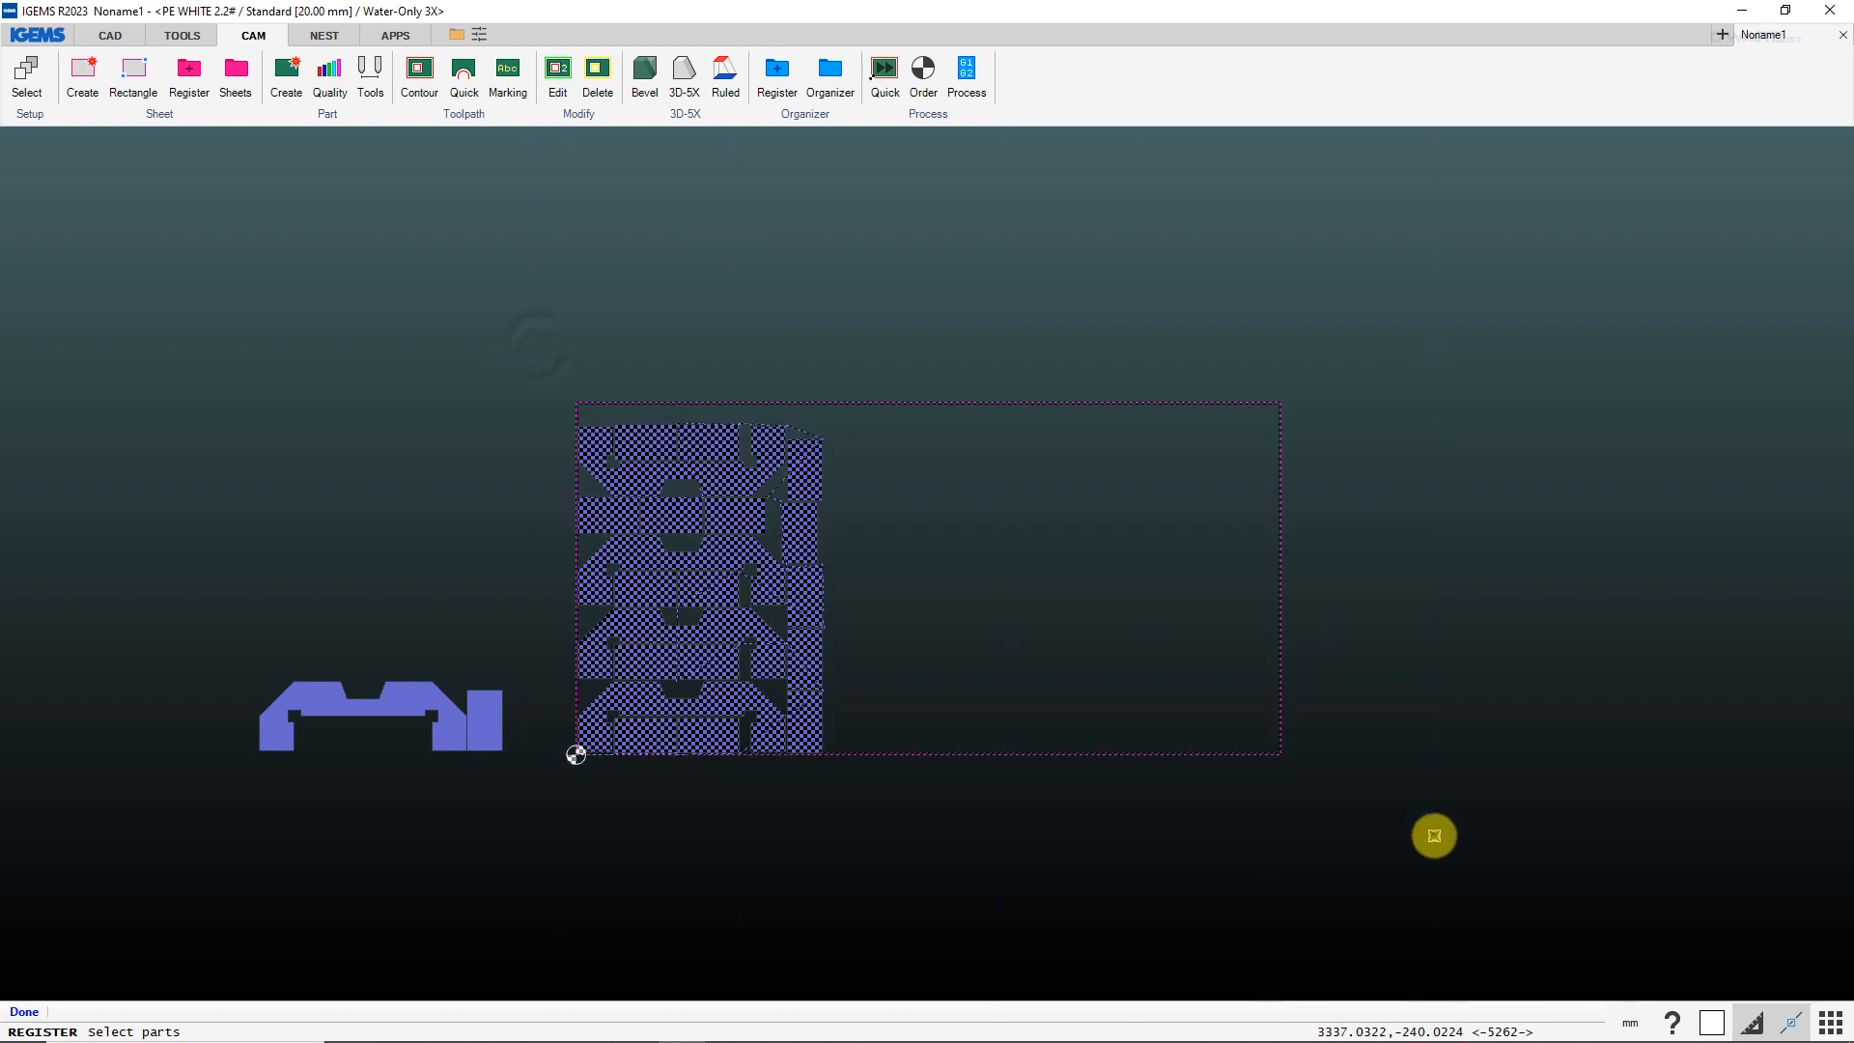
right_click(1434, 829)
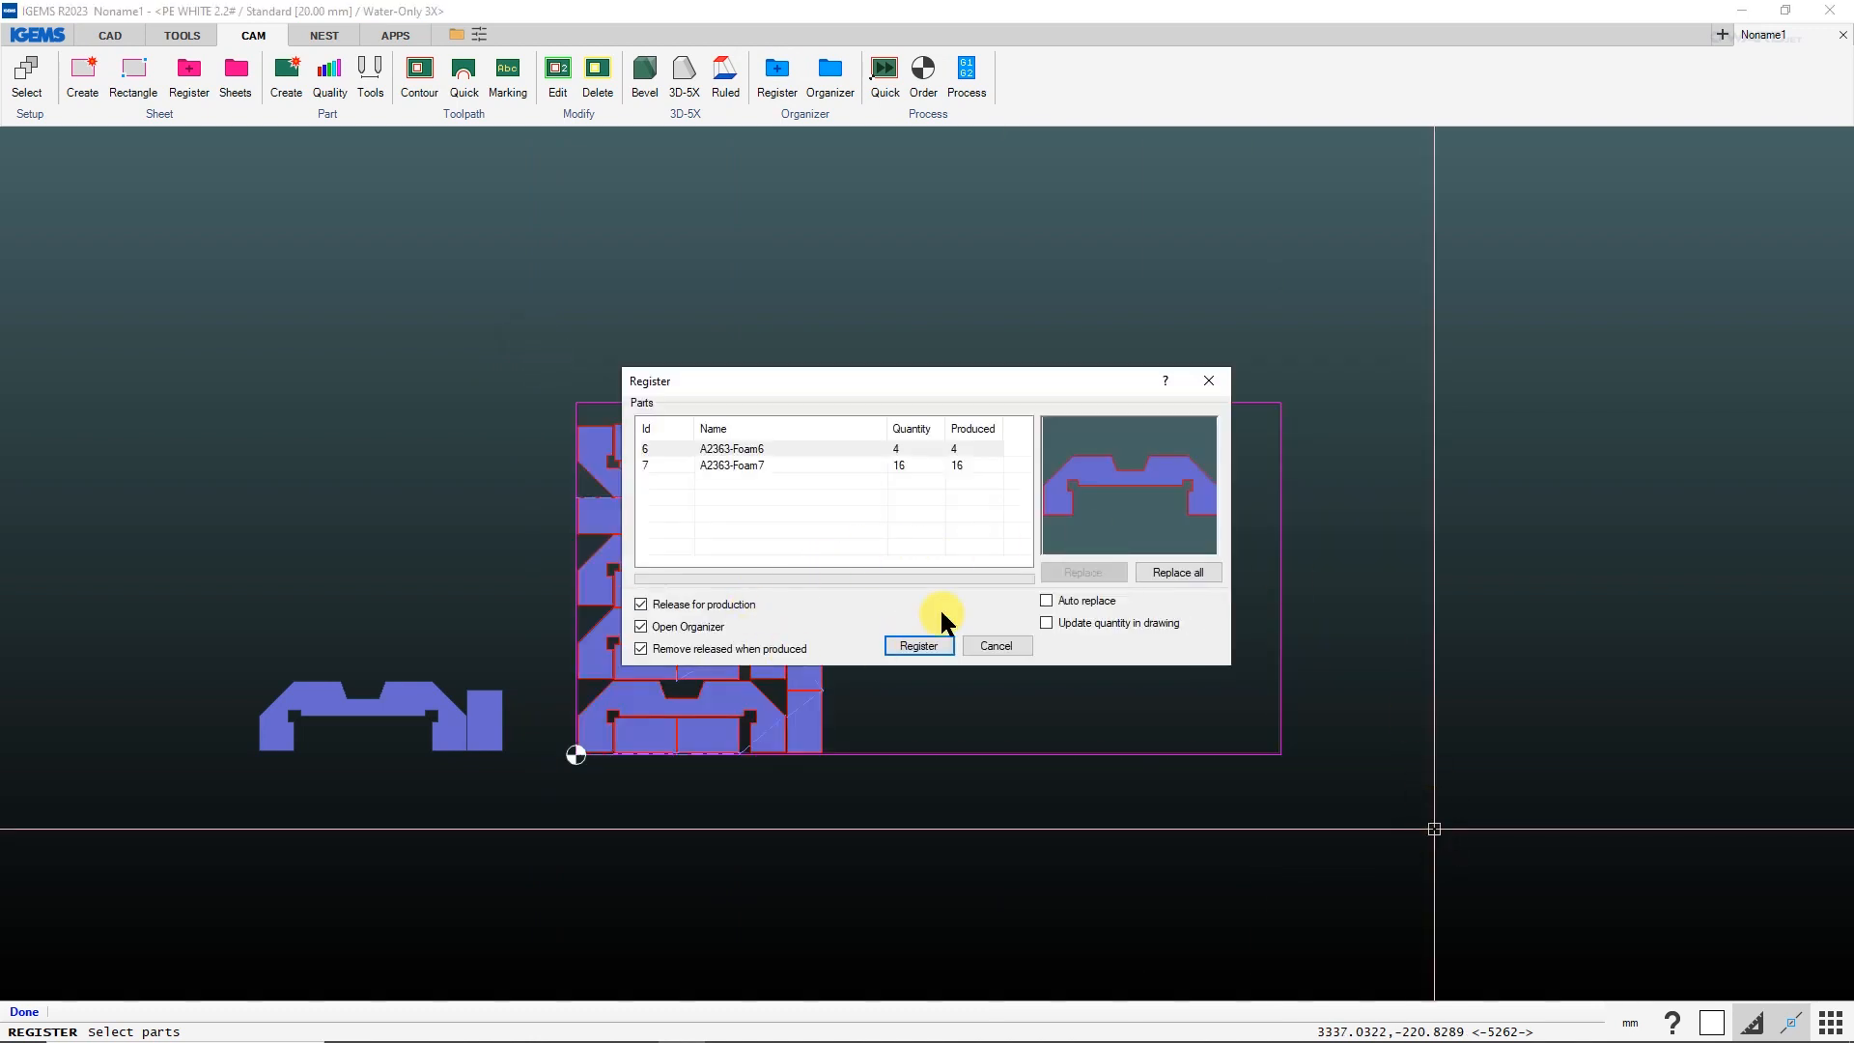
click(915, 646)
click(639, 727)
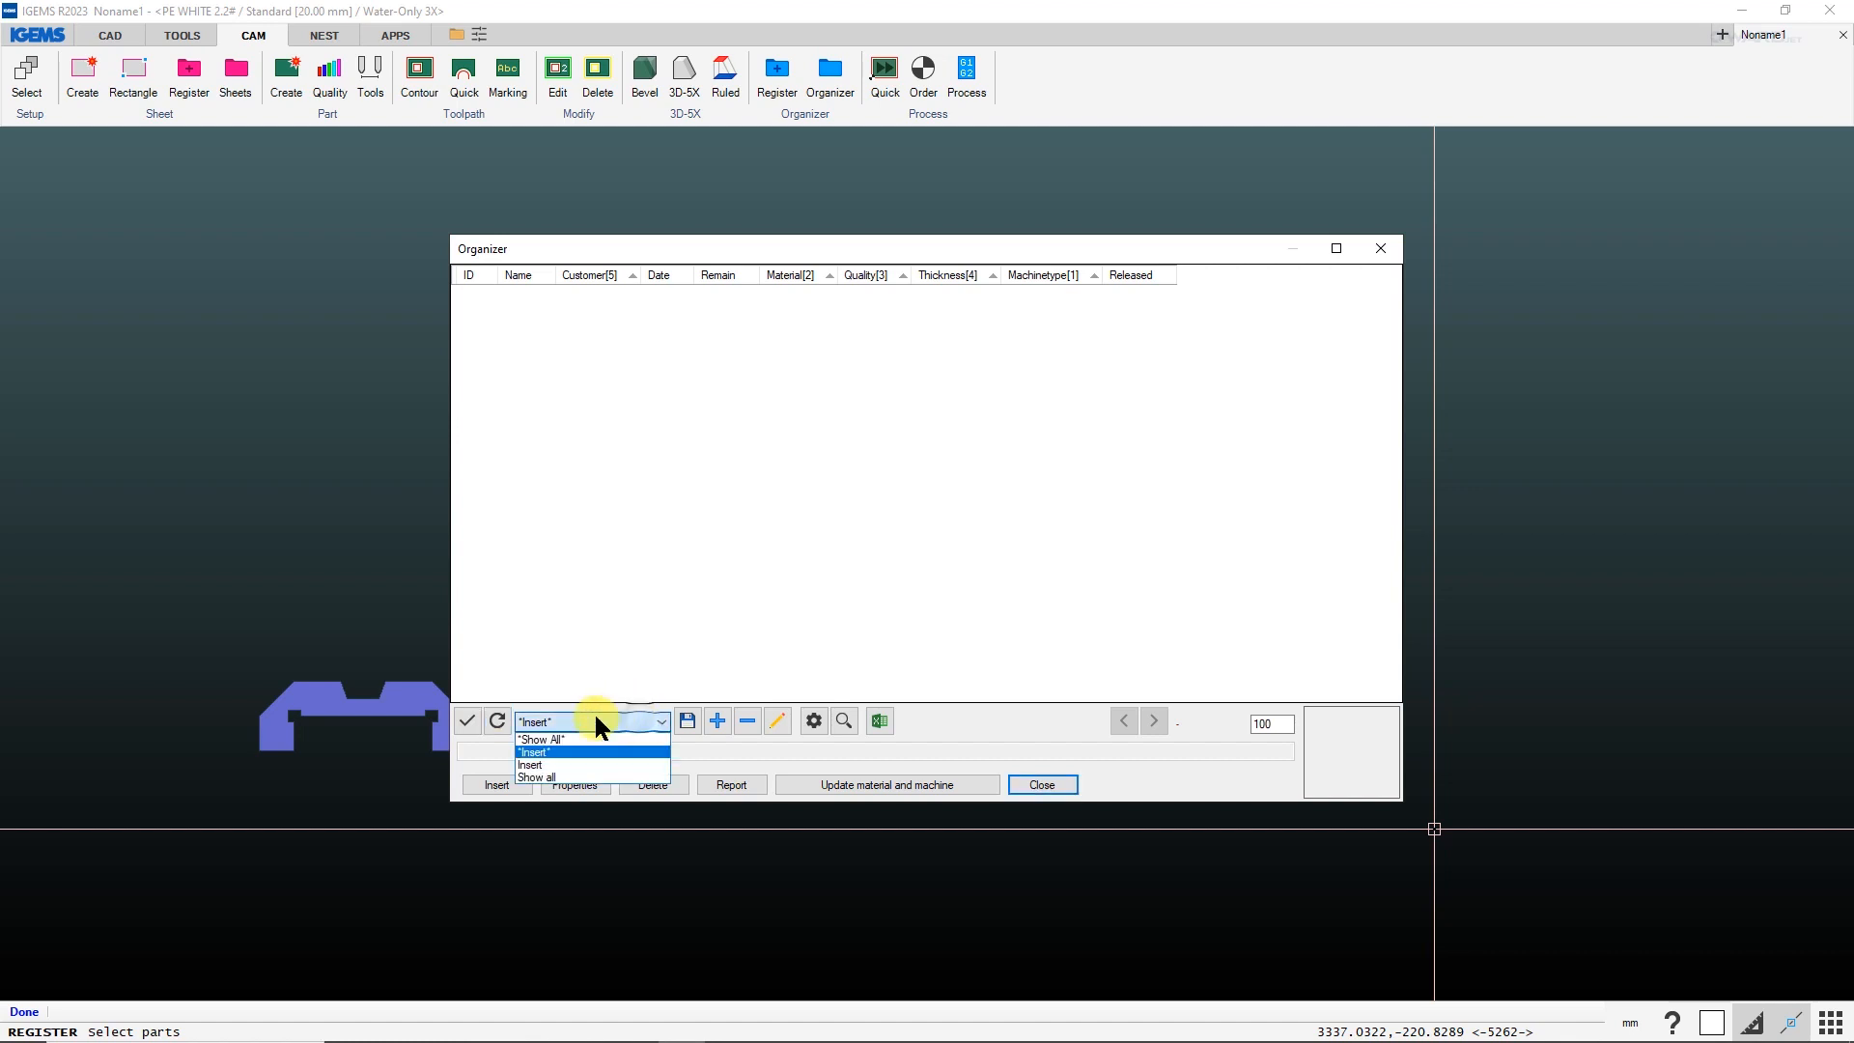
click(565, 735)
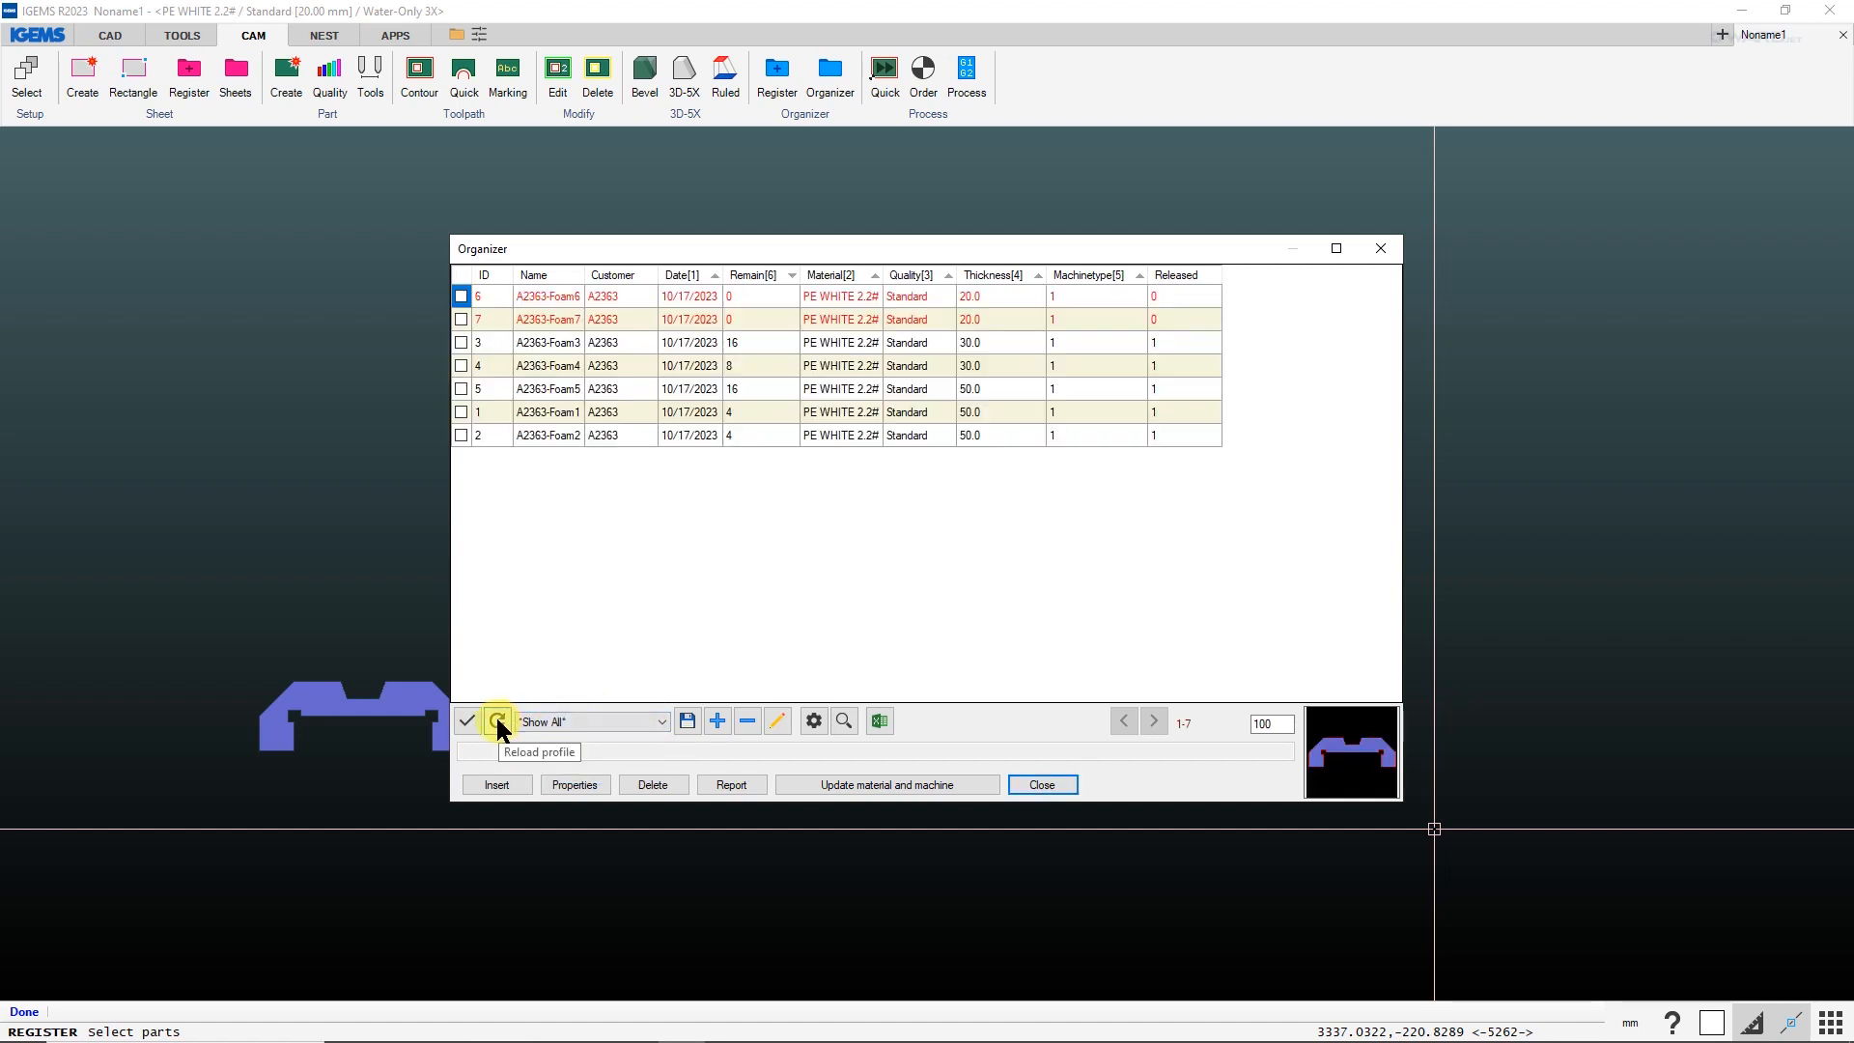